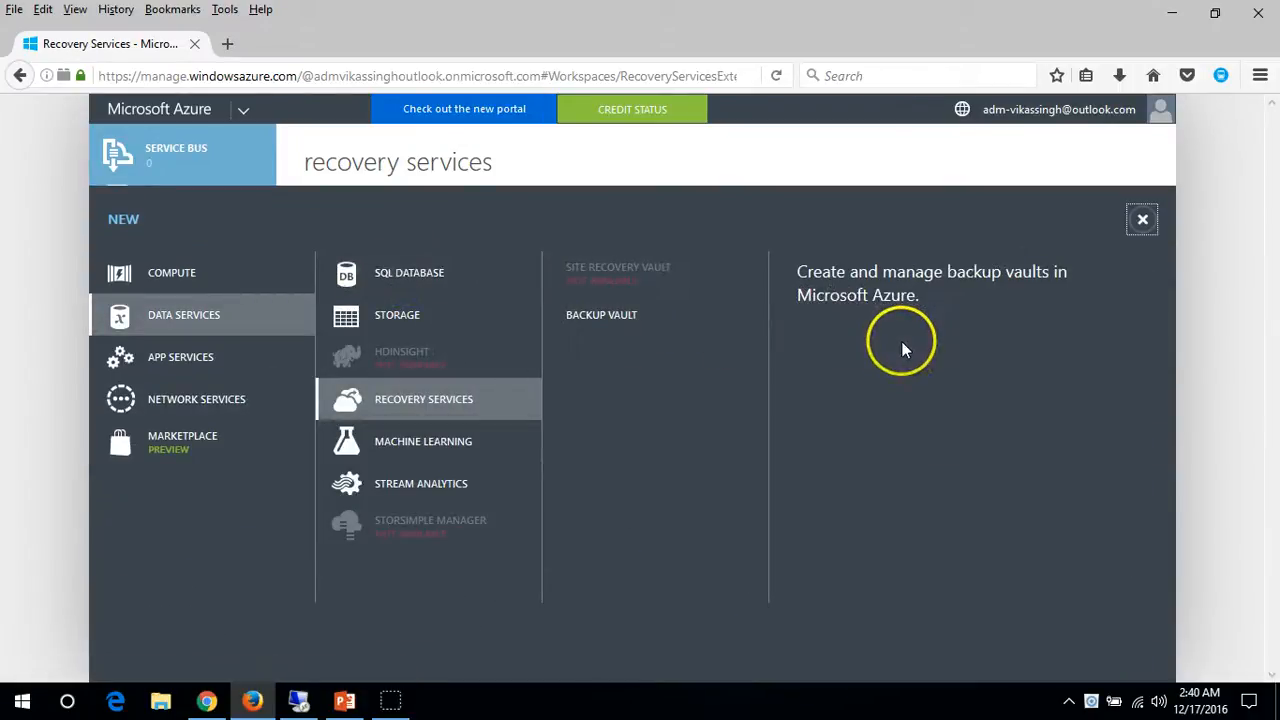
# Start a quick-create form for a new backup vault under Recovery Services
pyautogui.click(650, 318)
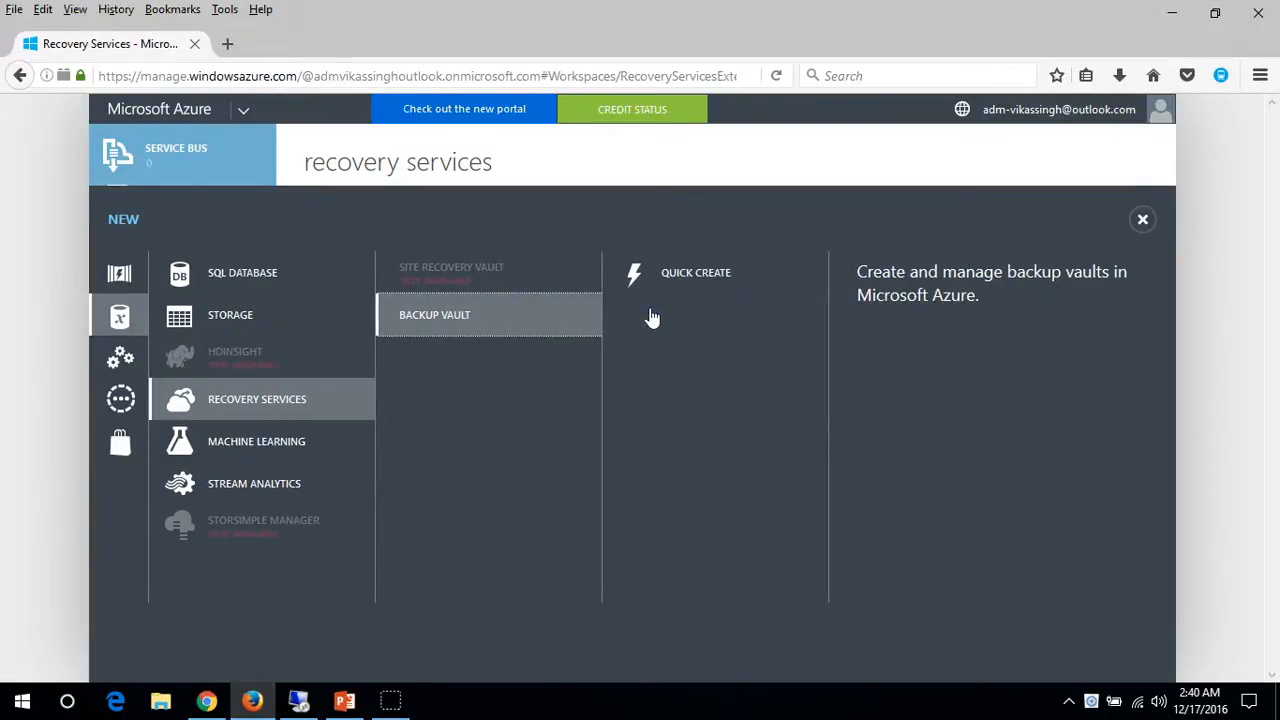
pyautogui.click(445, 270)
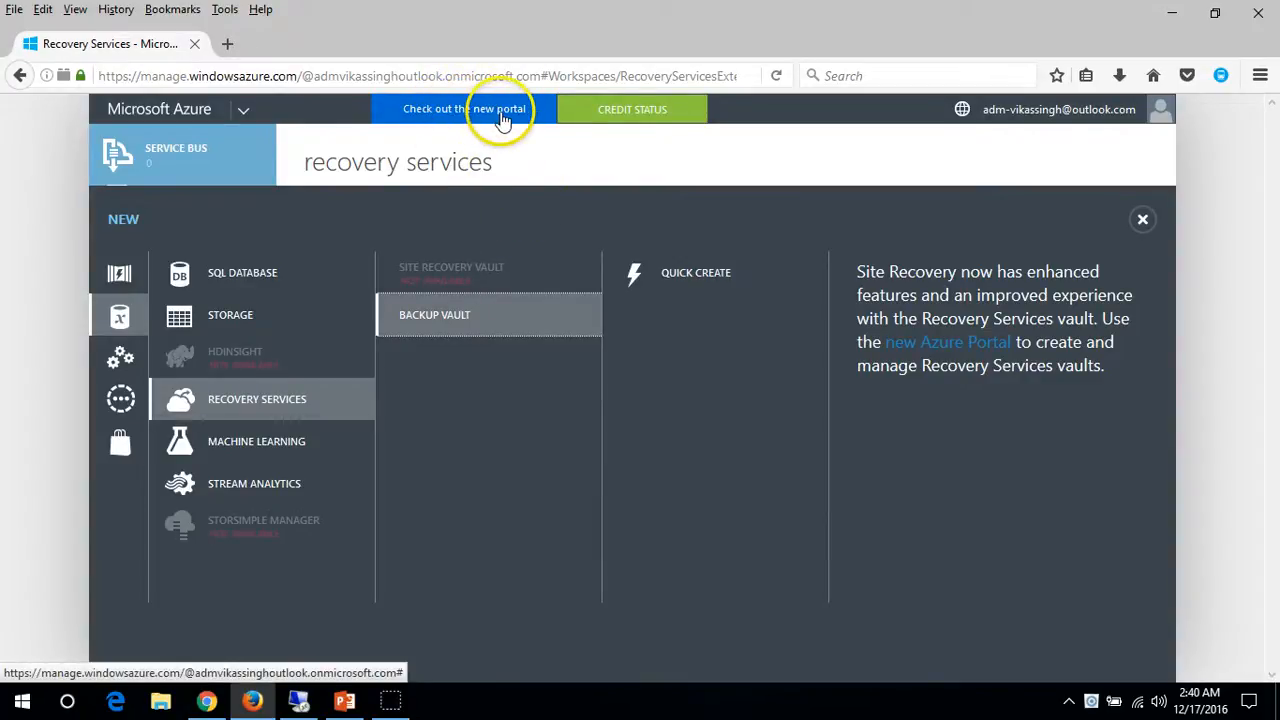
pyautogui.click(692, 279)
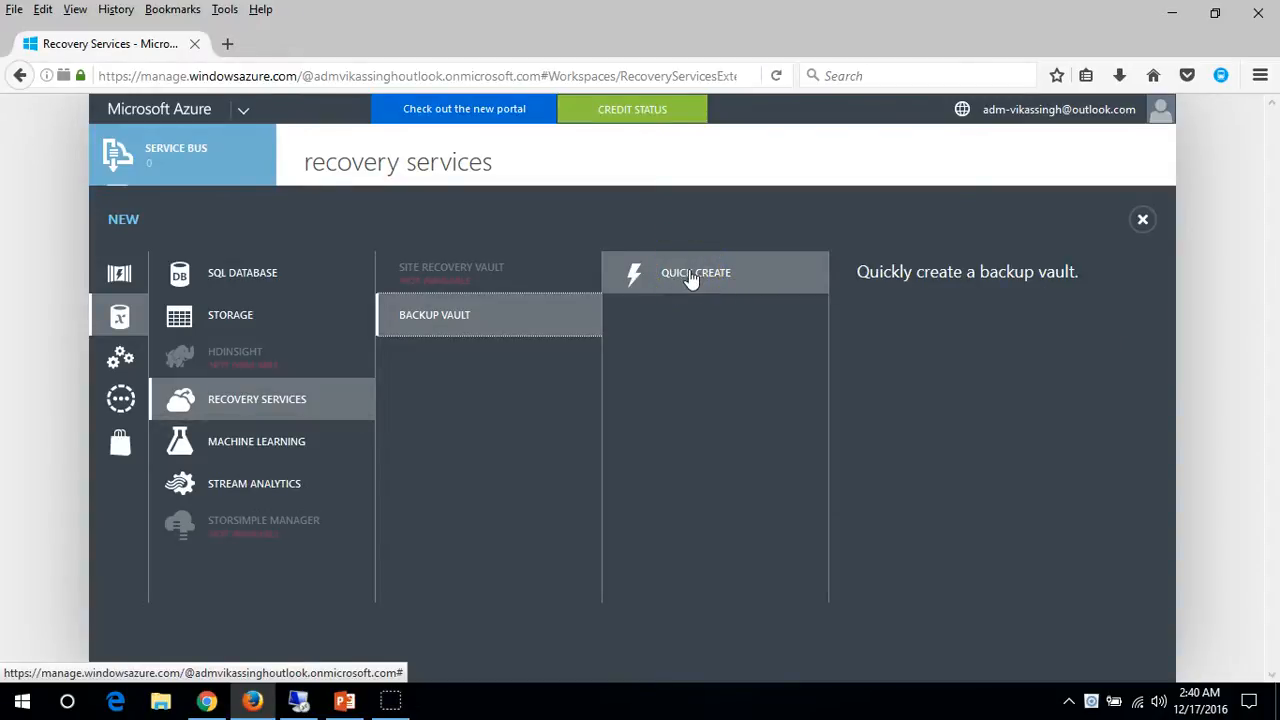
pyautogui.click(729, 286)
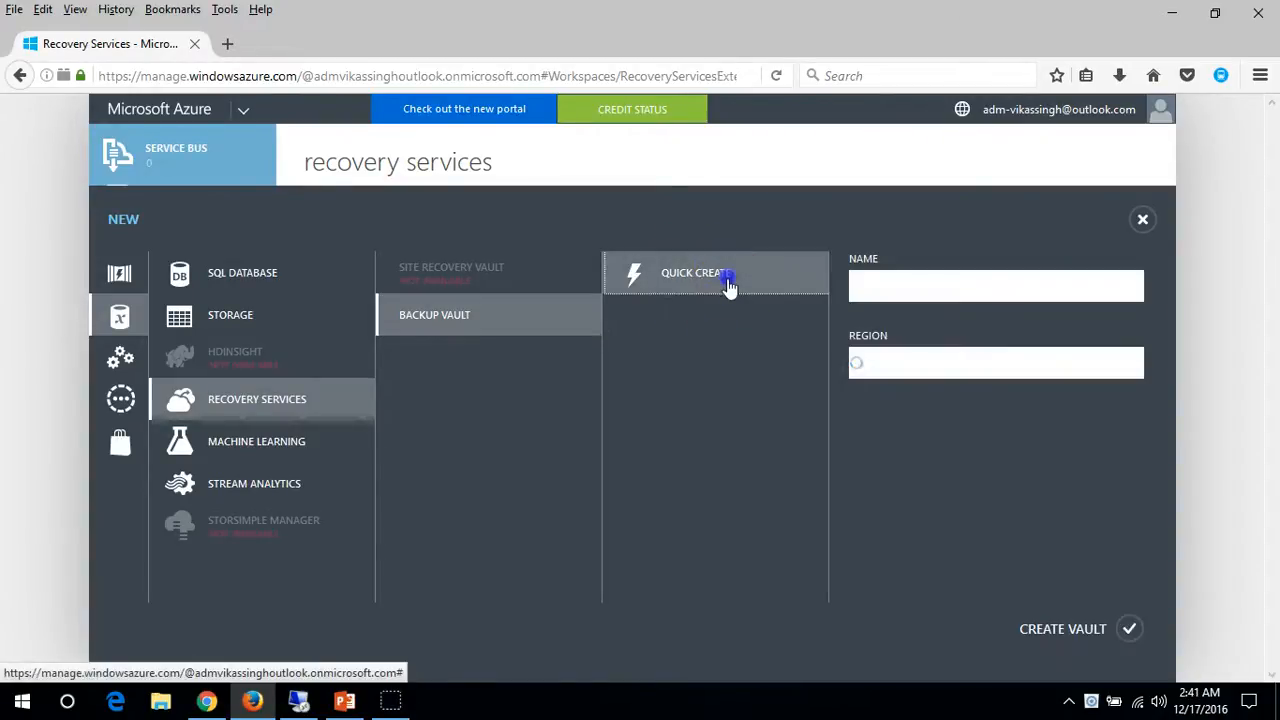
# Create the backup vault with the name admbackupvault and the region Central US, and dismiss the new-portal notice
pyautogui.click(892, 288)
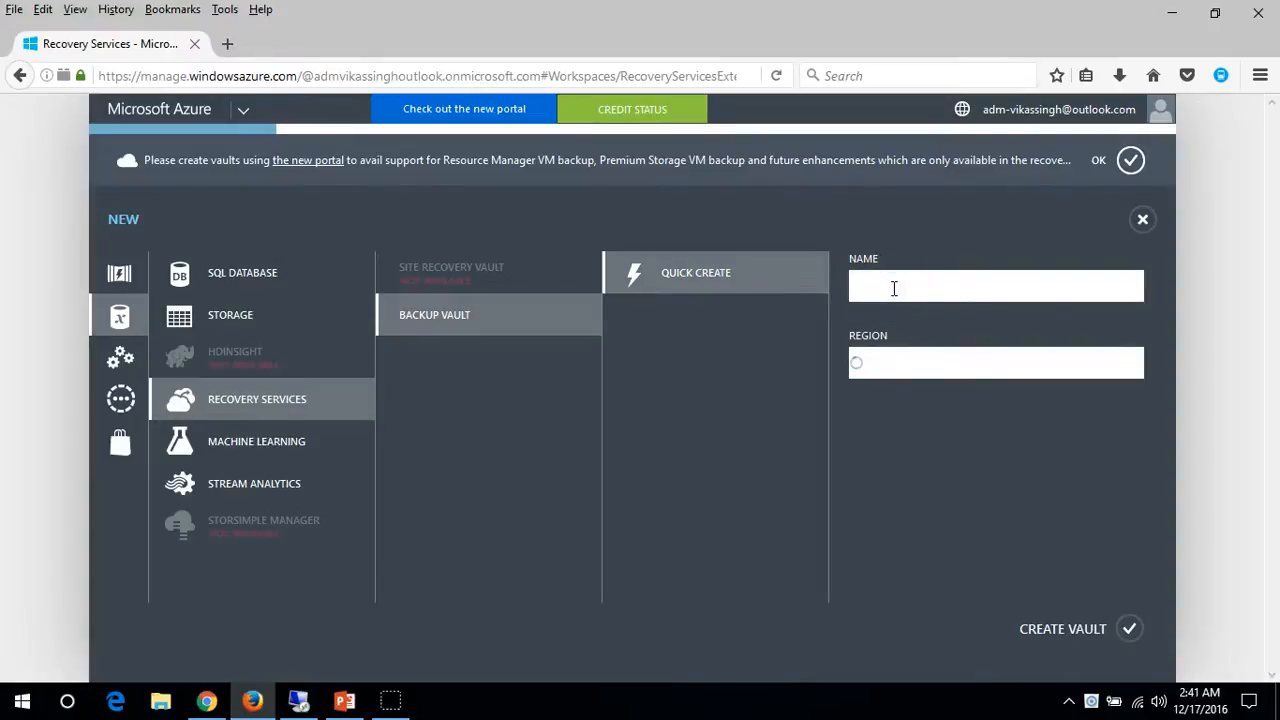
pyautogui.write('admbackupvault')
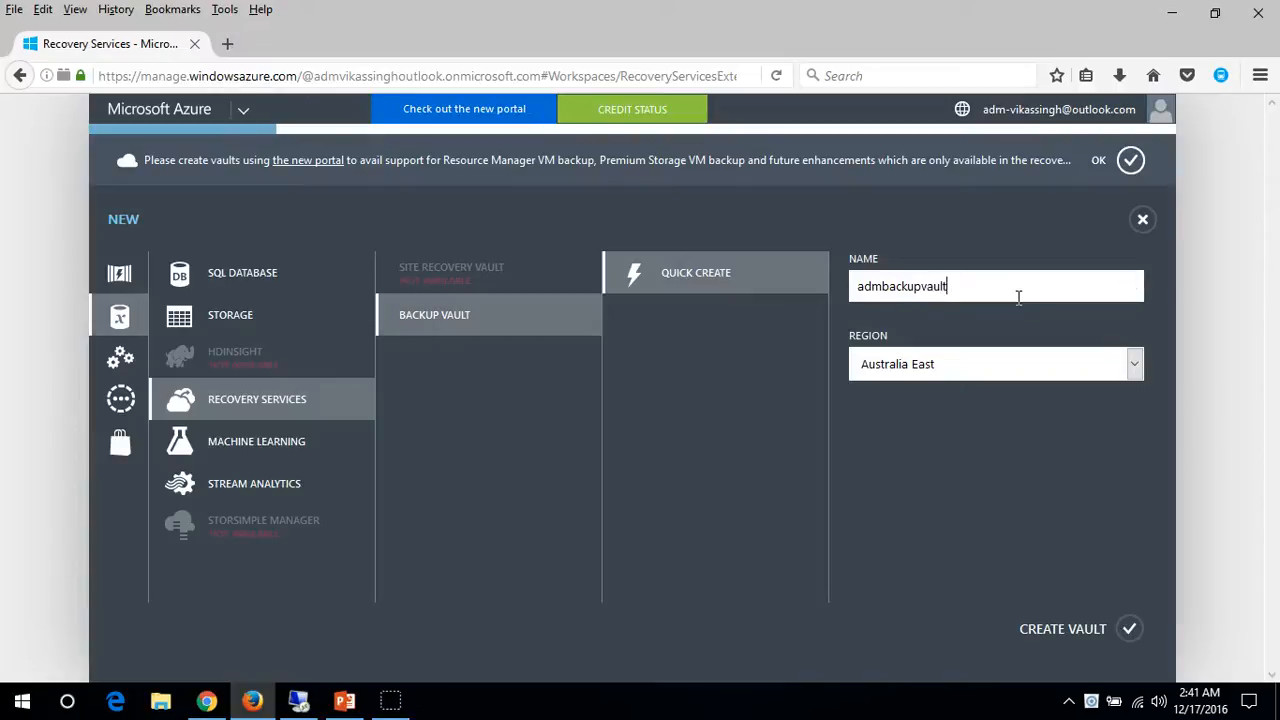
pyautogui.click(1010, 364)
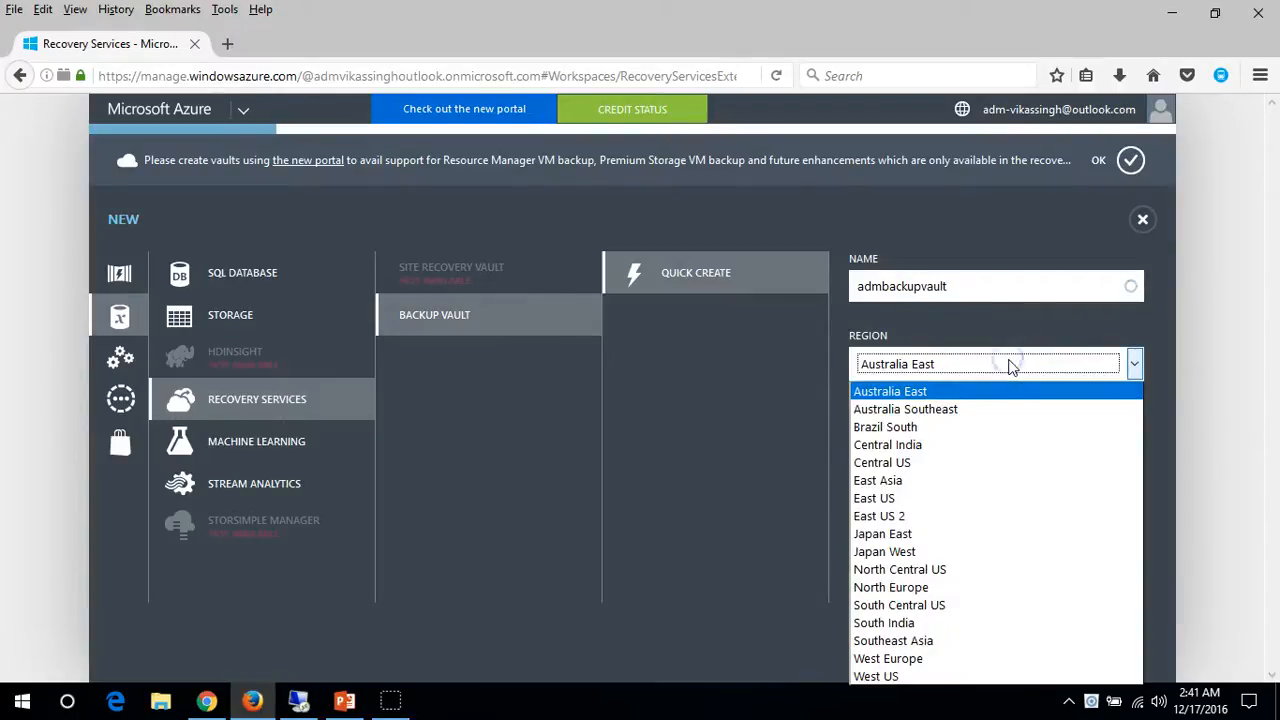
pyautogui.click(954, 460)
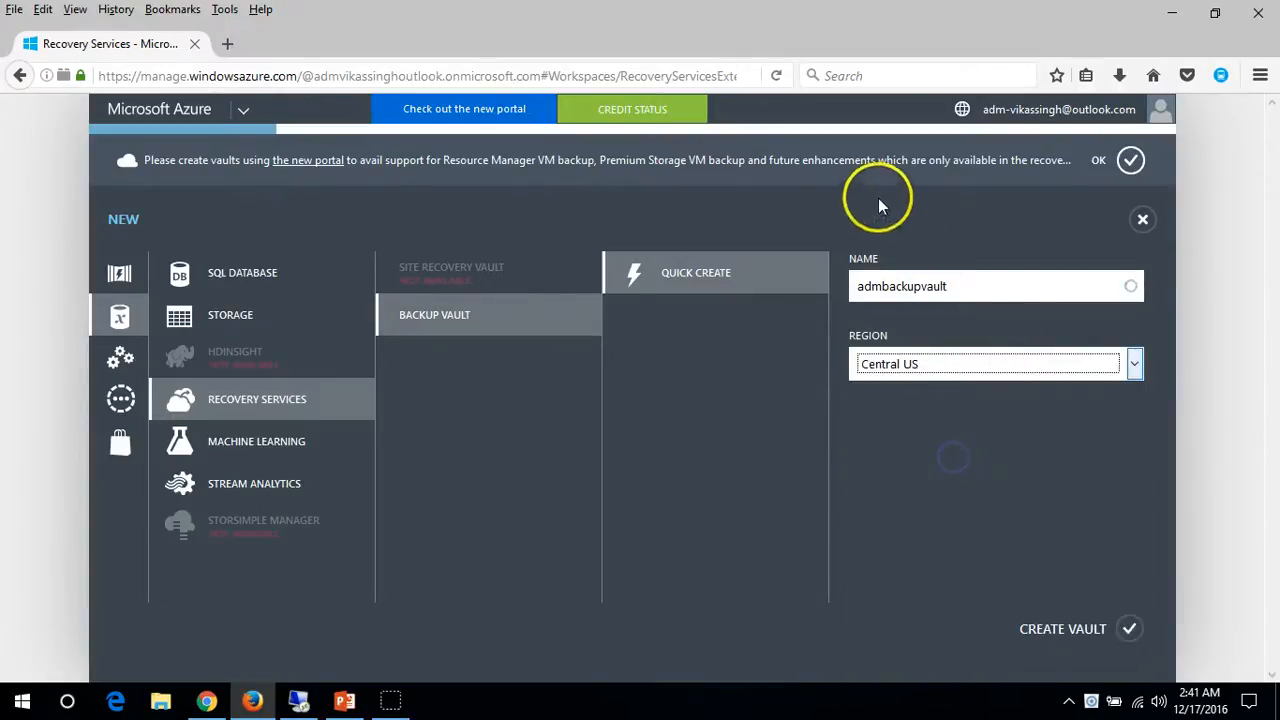
pyautogui.click(996, 284)
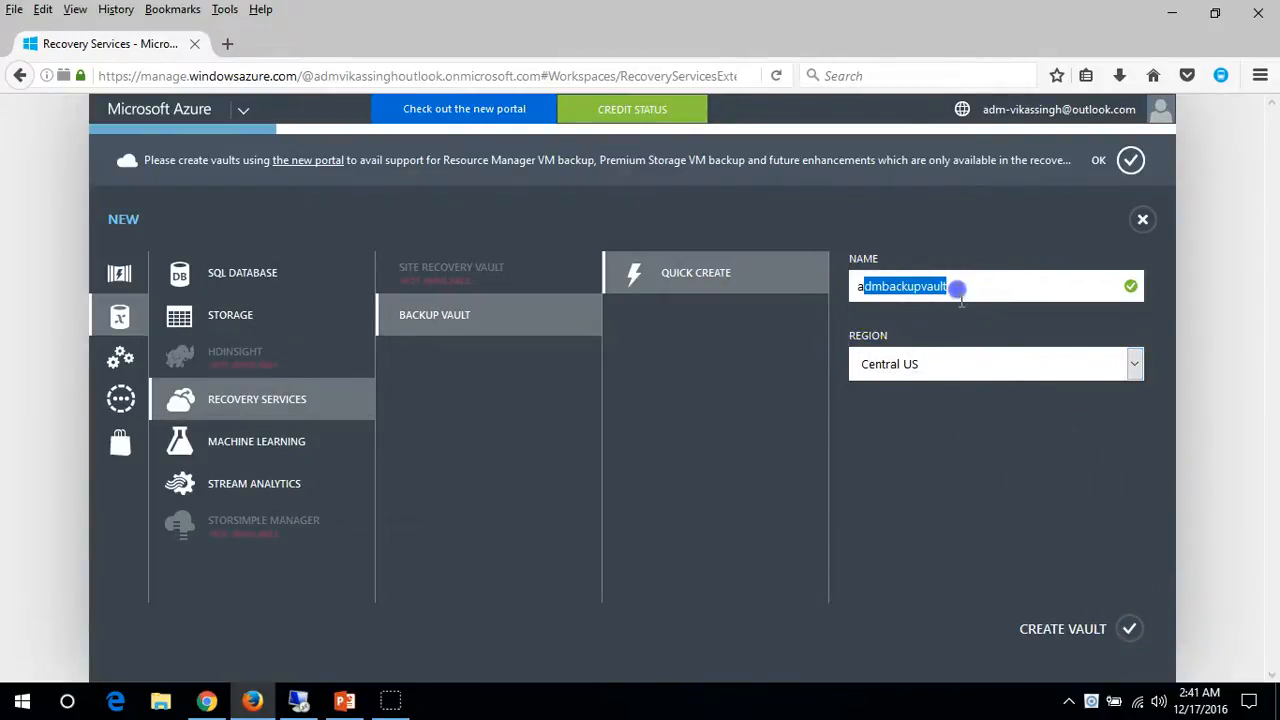
pyautogui.click(991, 440)
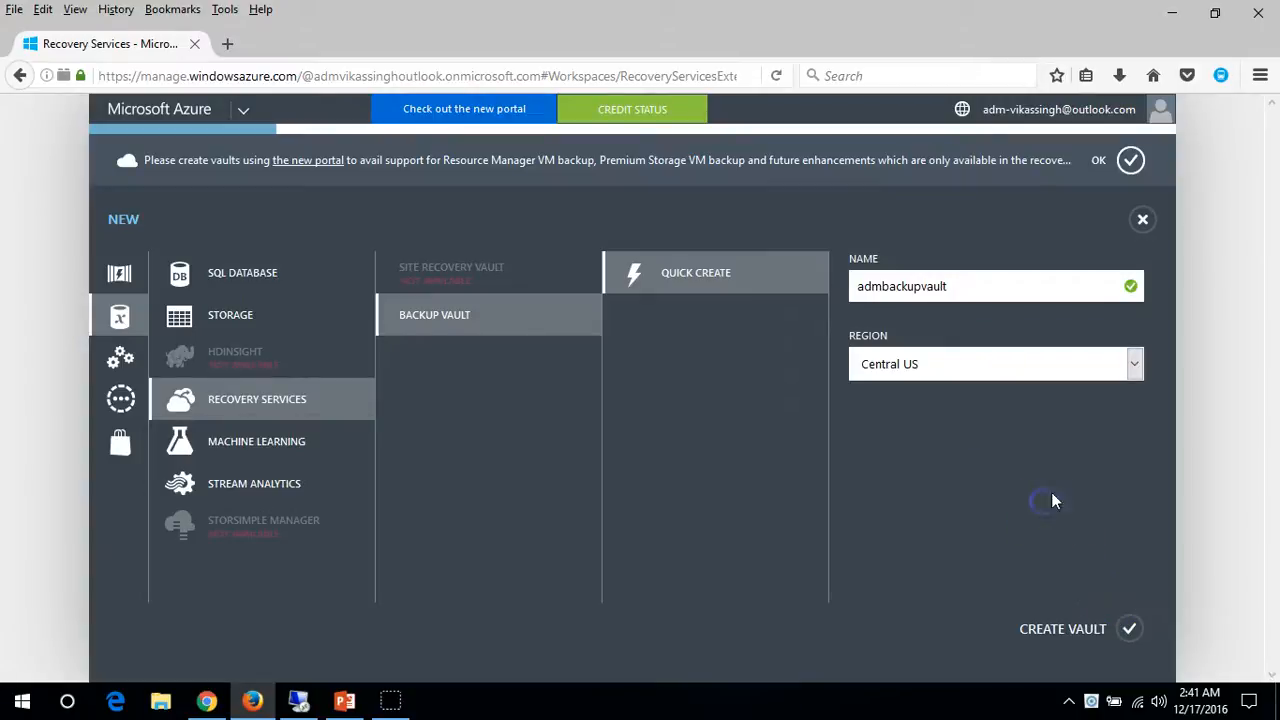
pyautogui.click(1128, 629)
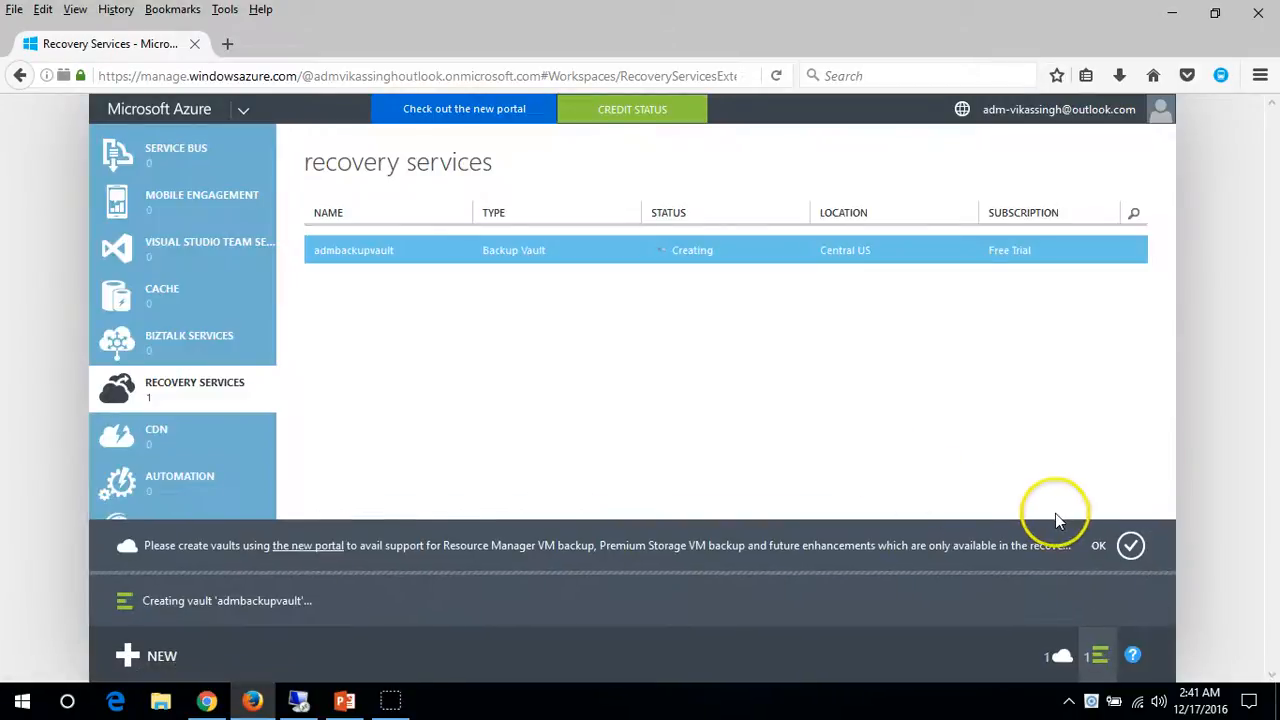
pyautogui.click(1127, 545)
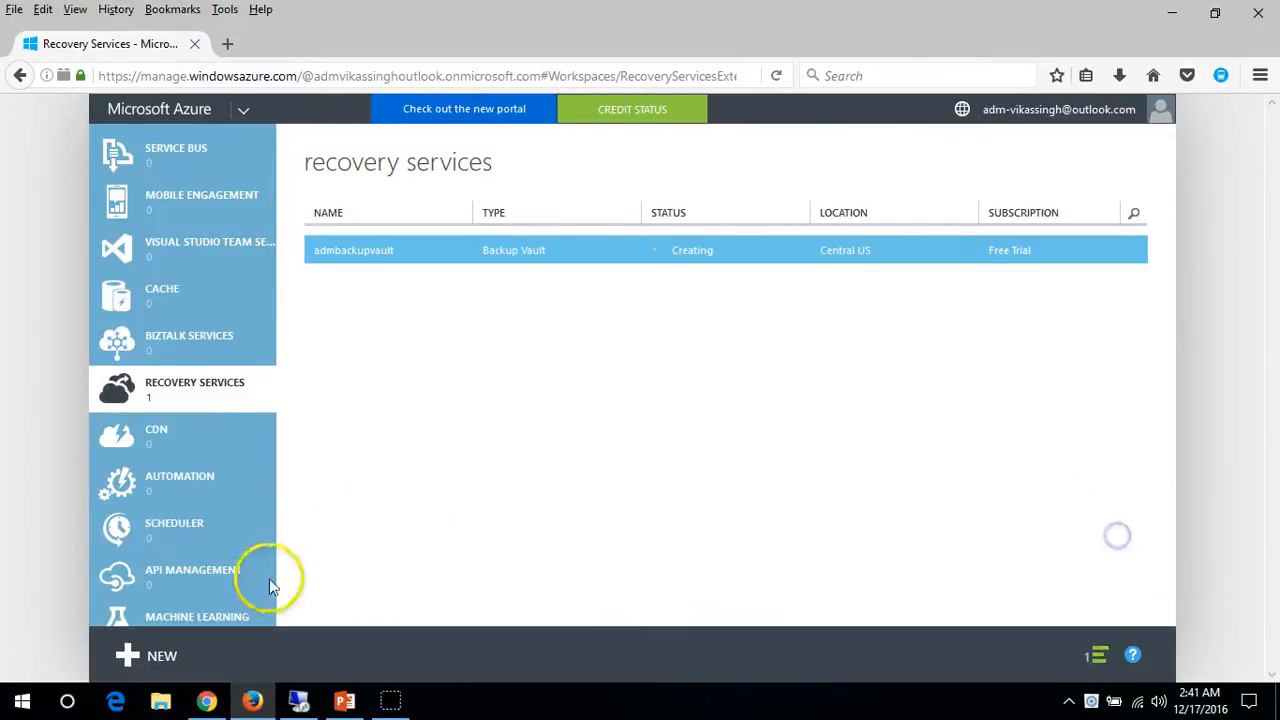
# Check and dismiss the vault creation notification, and open the admbackupvault page
pyautogui.click(1096, 657)
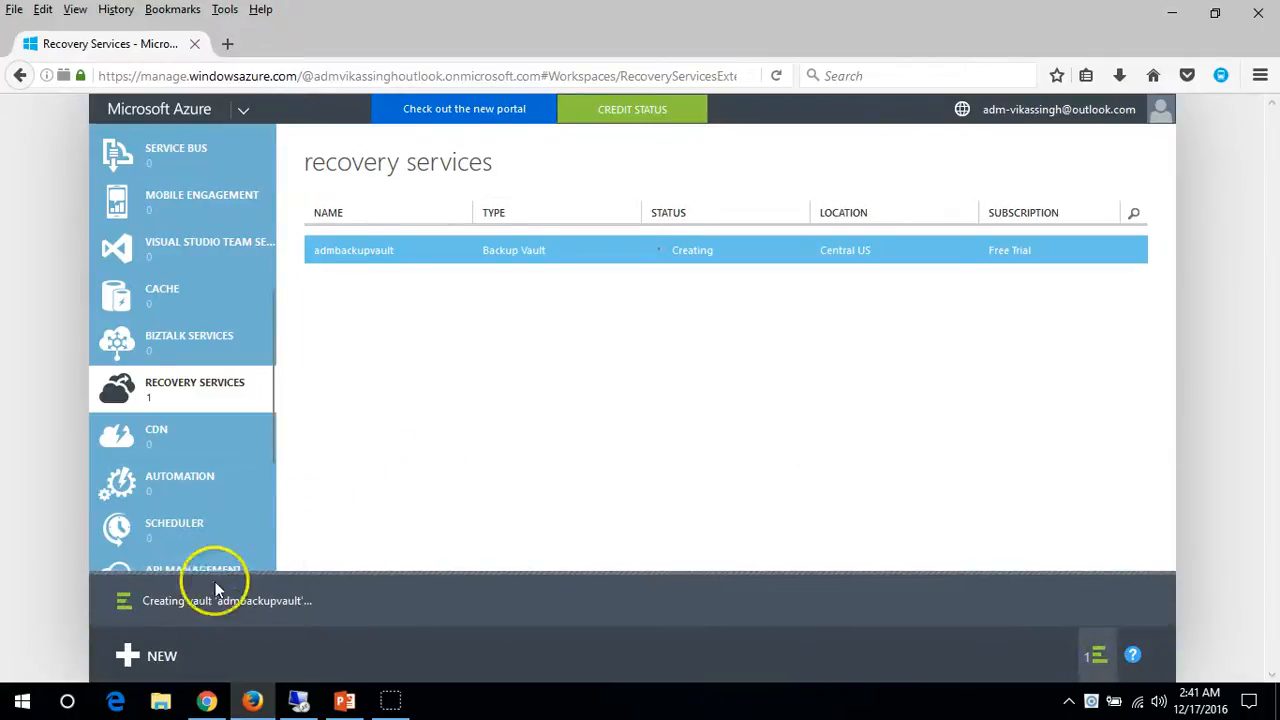
pyautogui.click(537, 523)
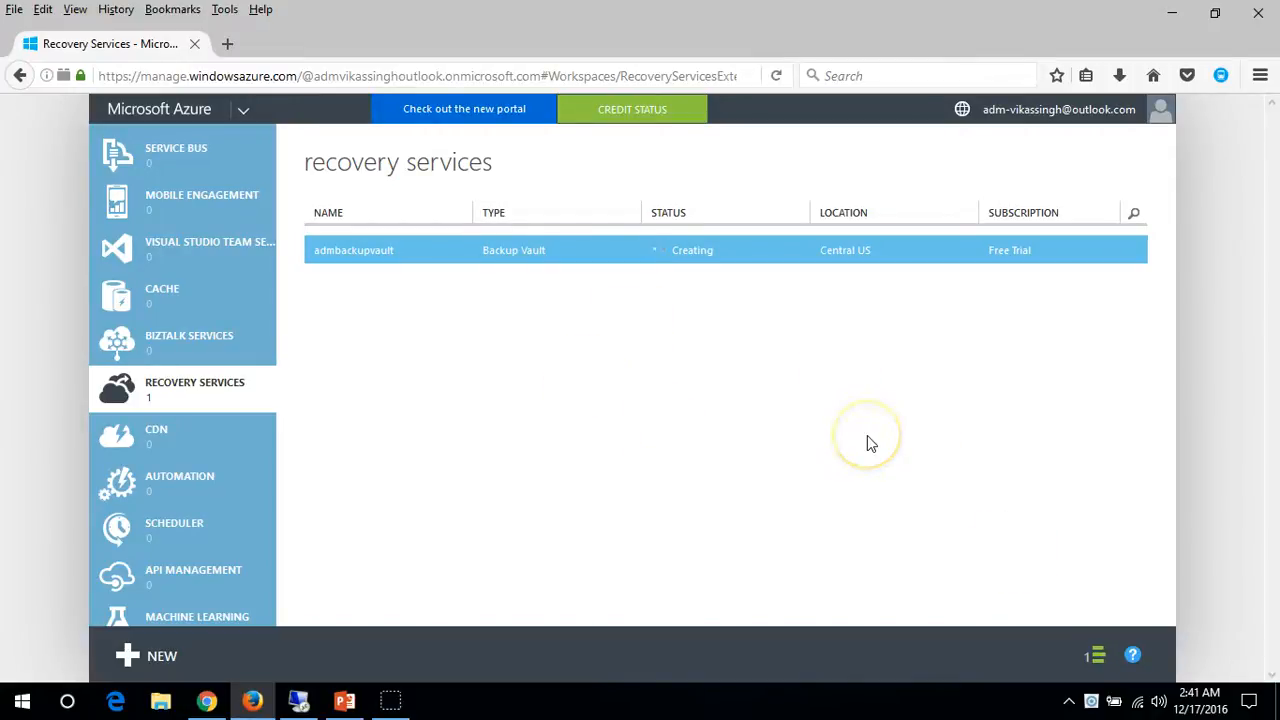
pyautogui.click(1101, 660)
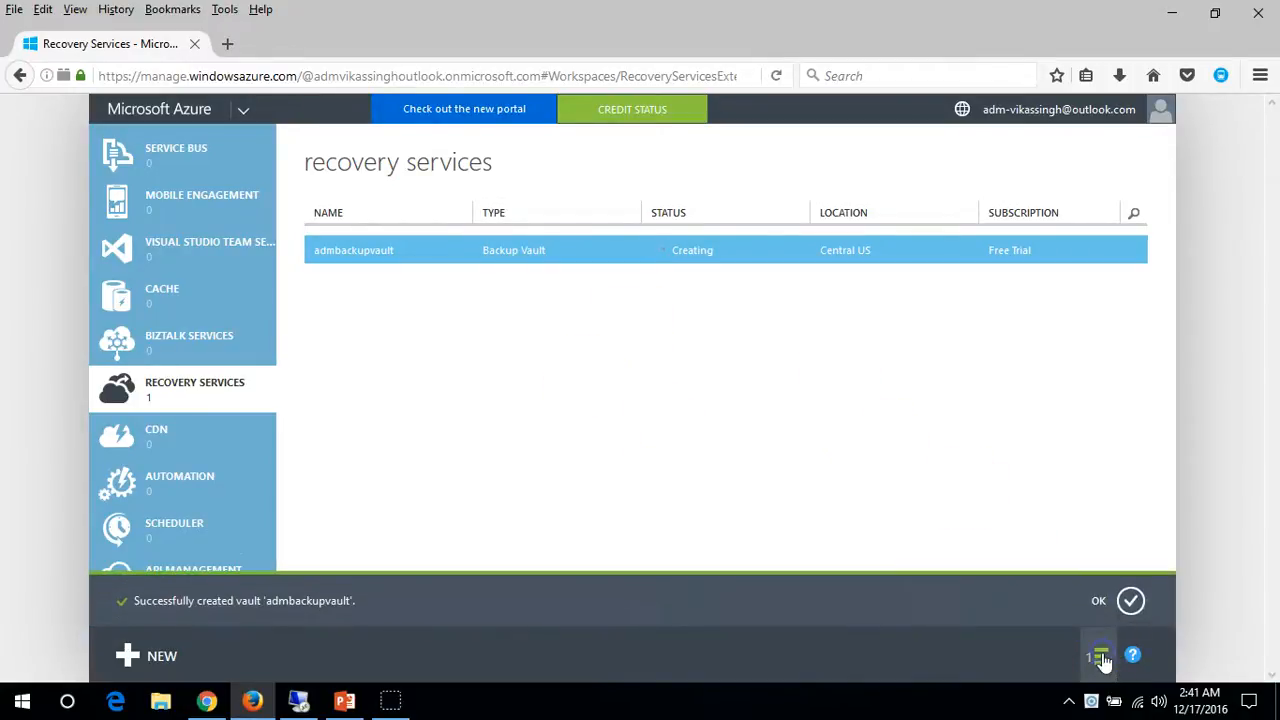
pyautogui.click(1130, 600)
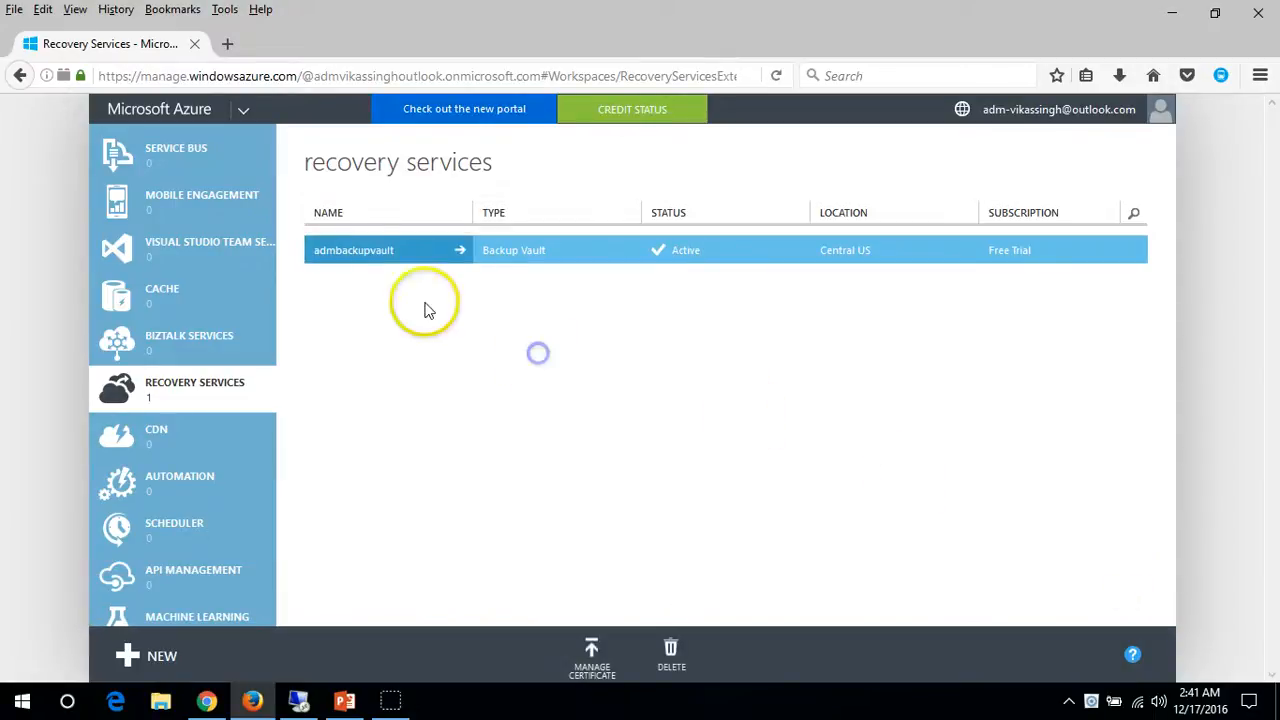
pyautogui.click(337, 250)
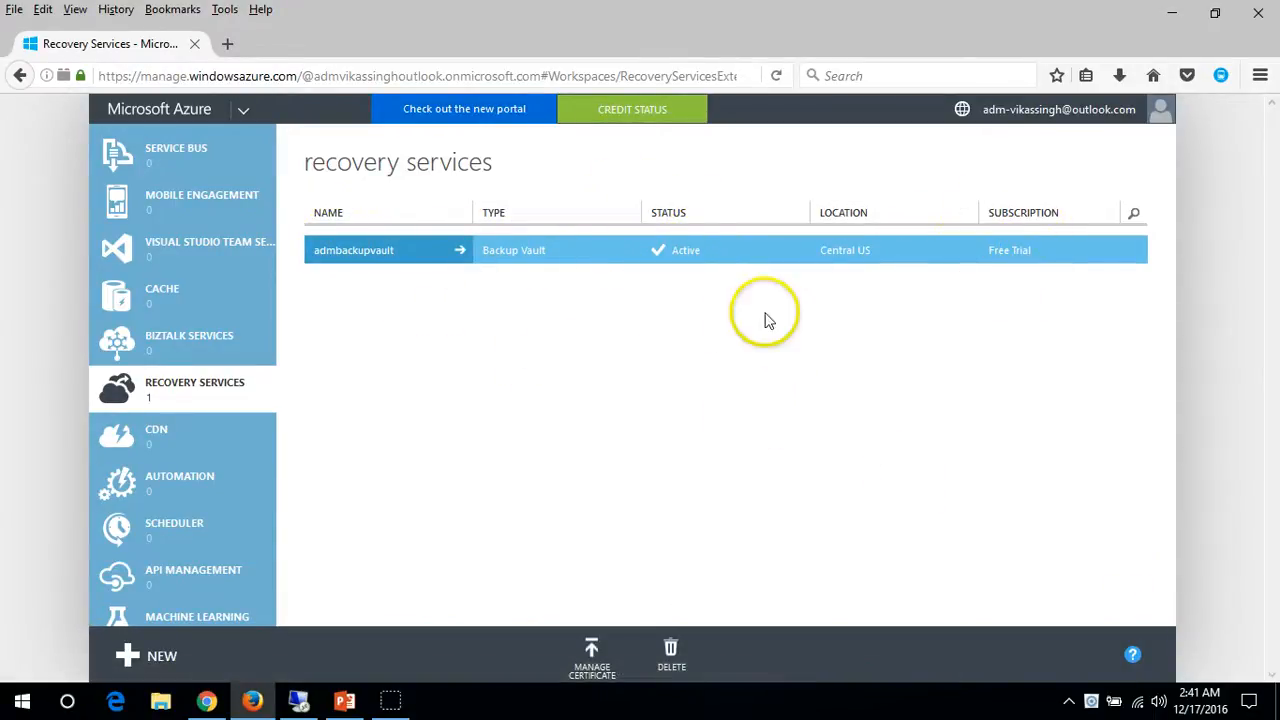
pyautogui.click(385, 258)
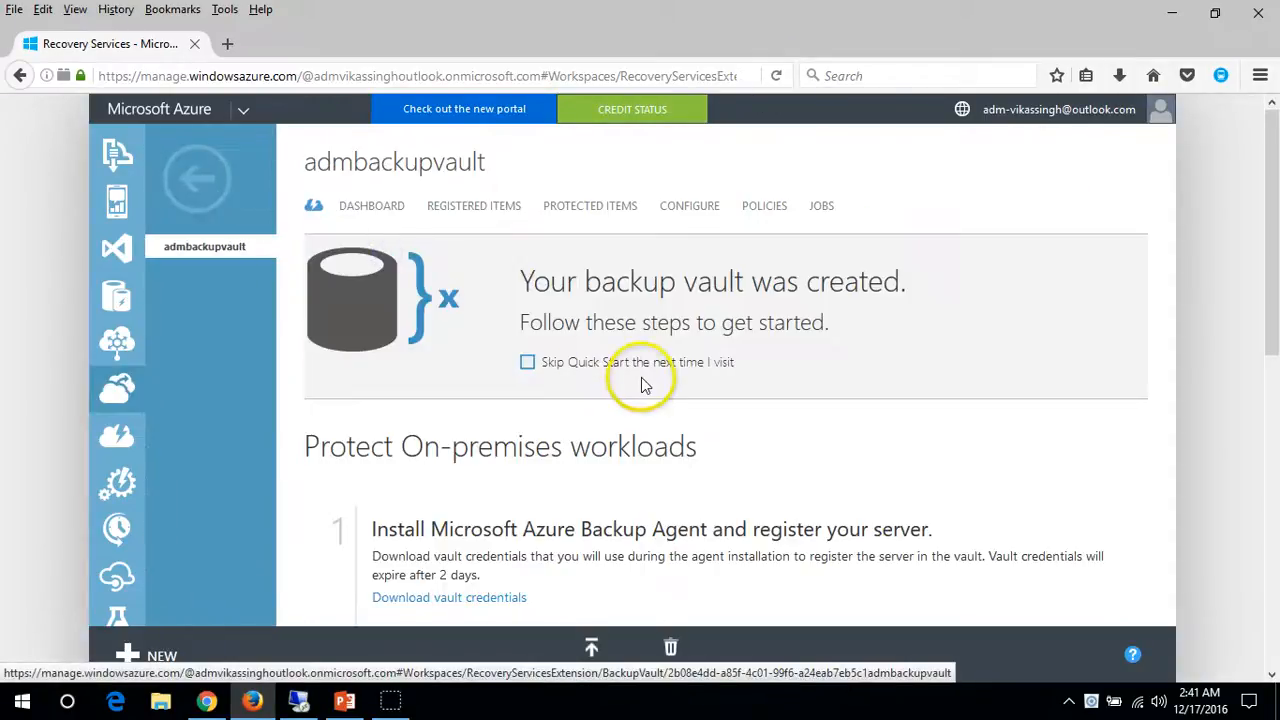
# Examine the vault's quick start instructions for protecting on-premises workloads and Azure virtual machines
pyautogui.scroll(-5, 641, 373)
pyautogui.scroll(5, 334, 357)
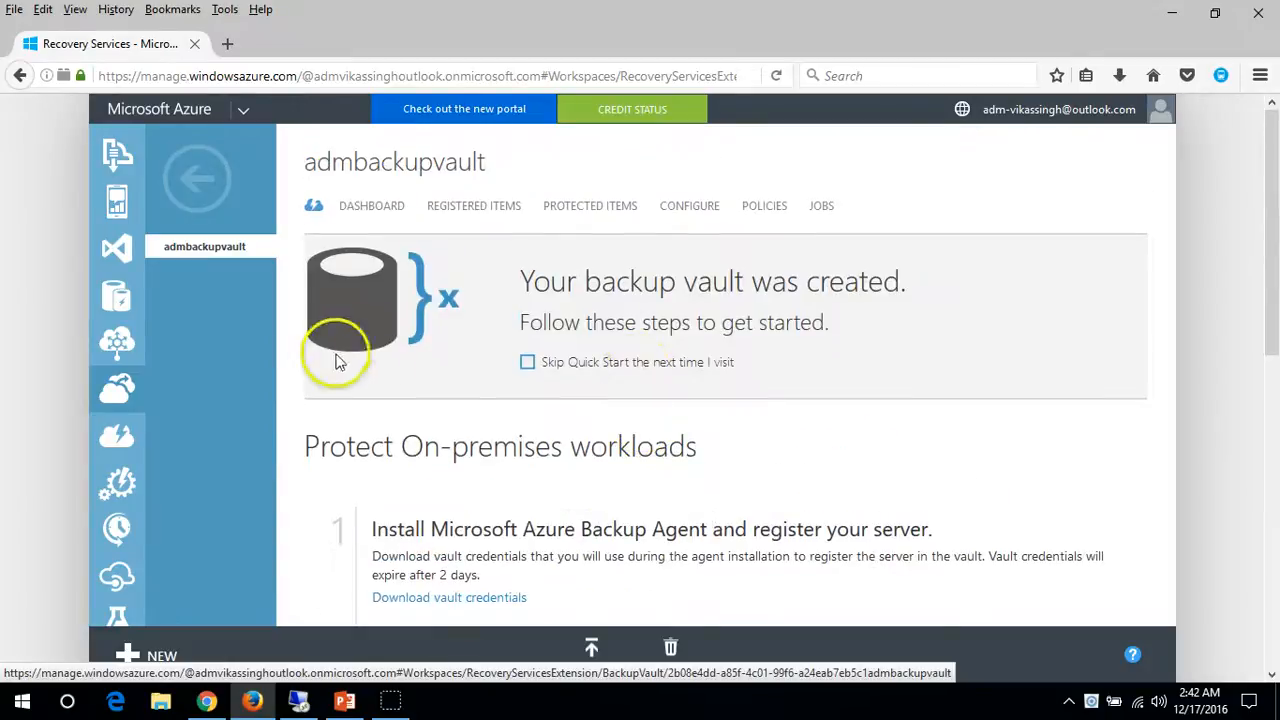
pyautogui.scroll(-2, 329, 446)
pyautogui.moveTo(368, 339); pyautogui.dragTo(750, 395)
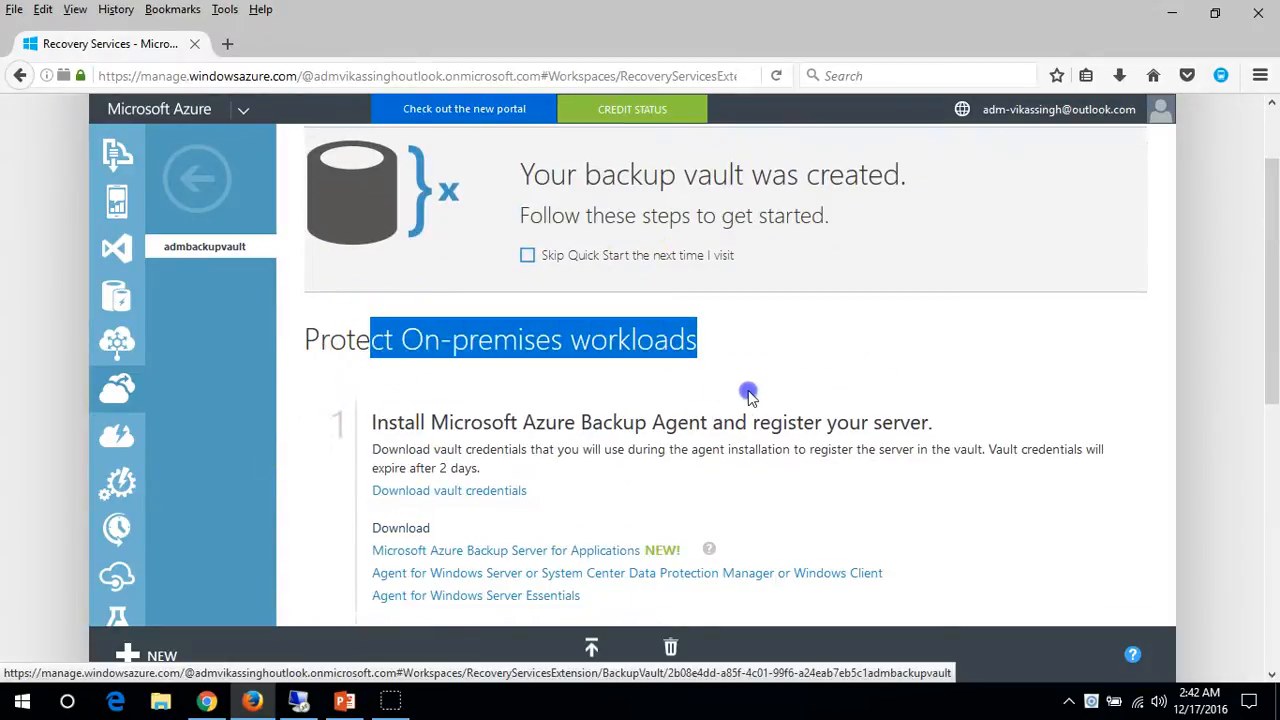
pyautogui.click(815, 349)
pyautogui.scroll(-4, 818, 347)
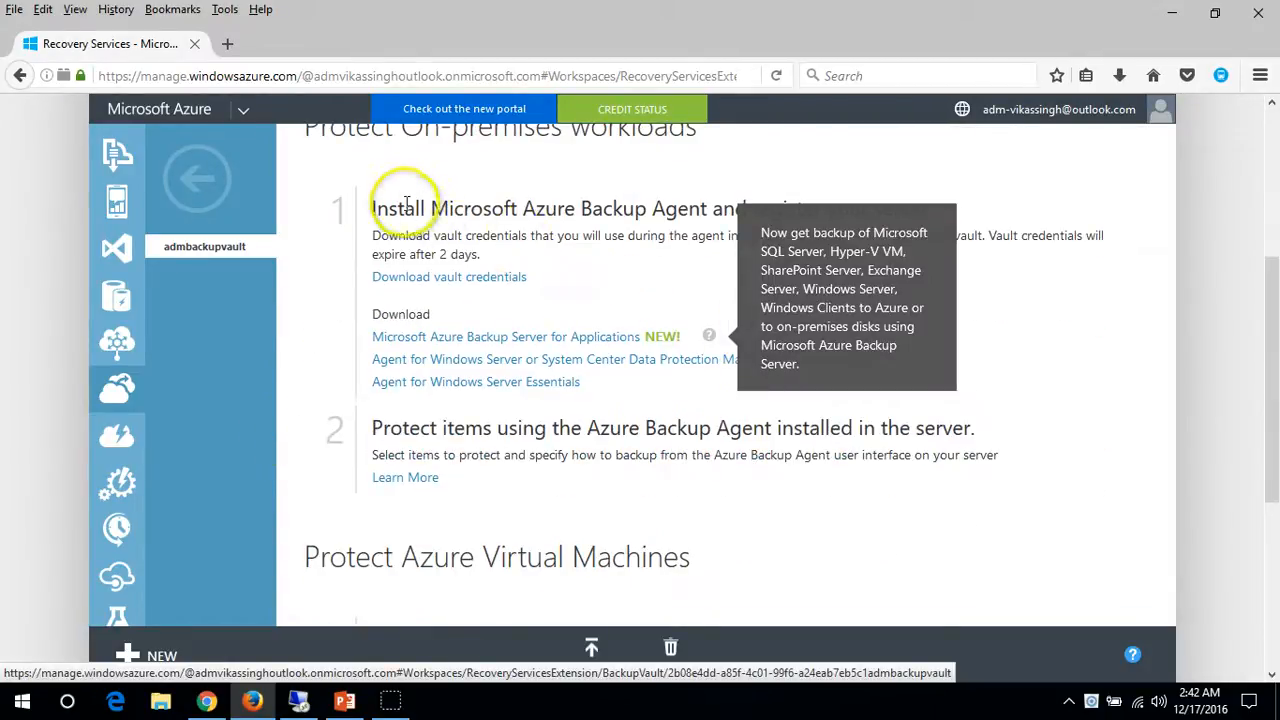
pyautogui.moveTo(404, 208); pyautogui.dragTo(587, 210)
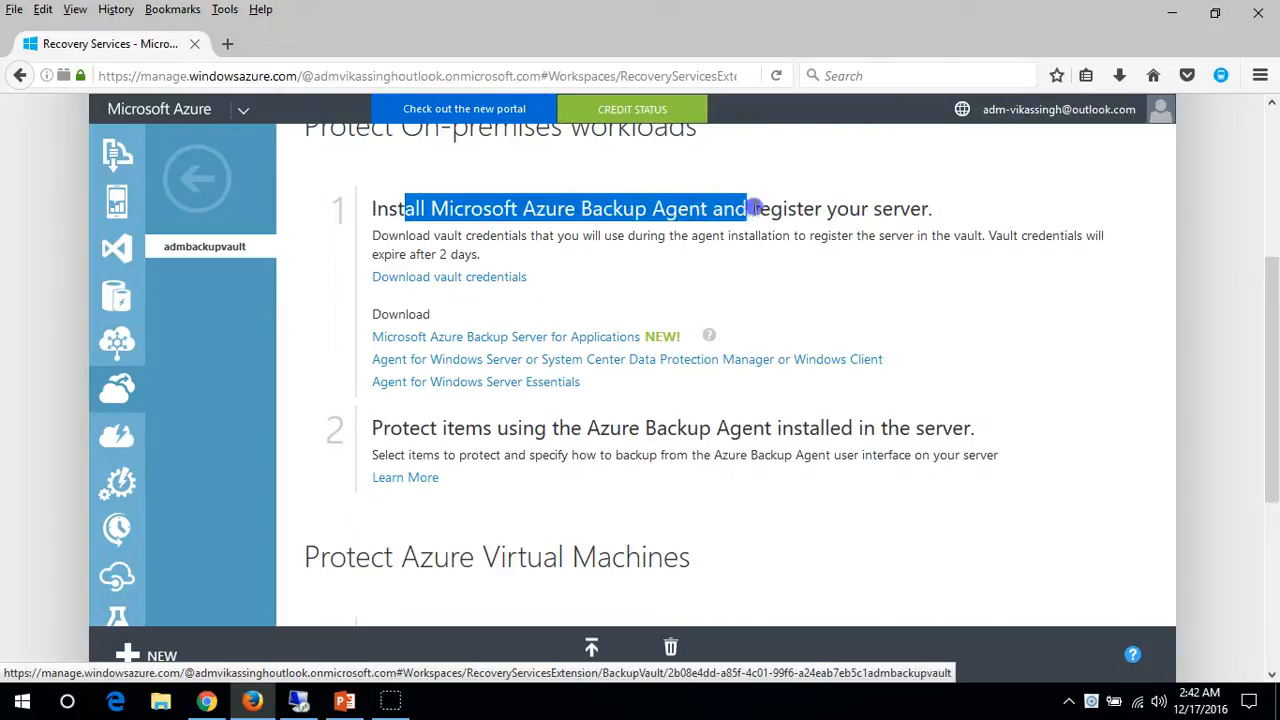
pyautogui.moveTo(830, 197); pyautogui.dragTo(903, 183)
pyautogui.click(984, 196)
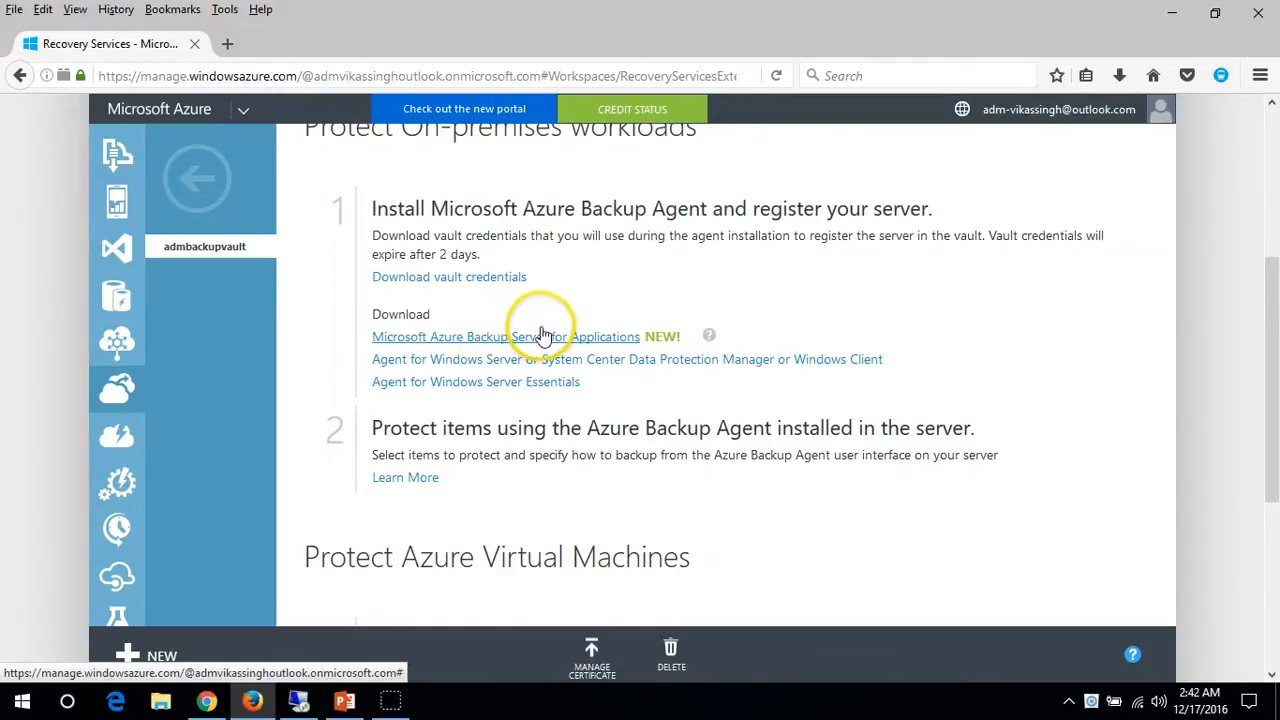
pyautogui.scroll(-2, 486, 386)
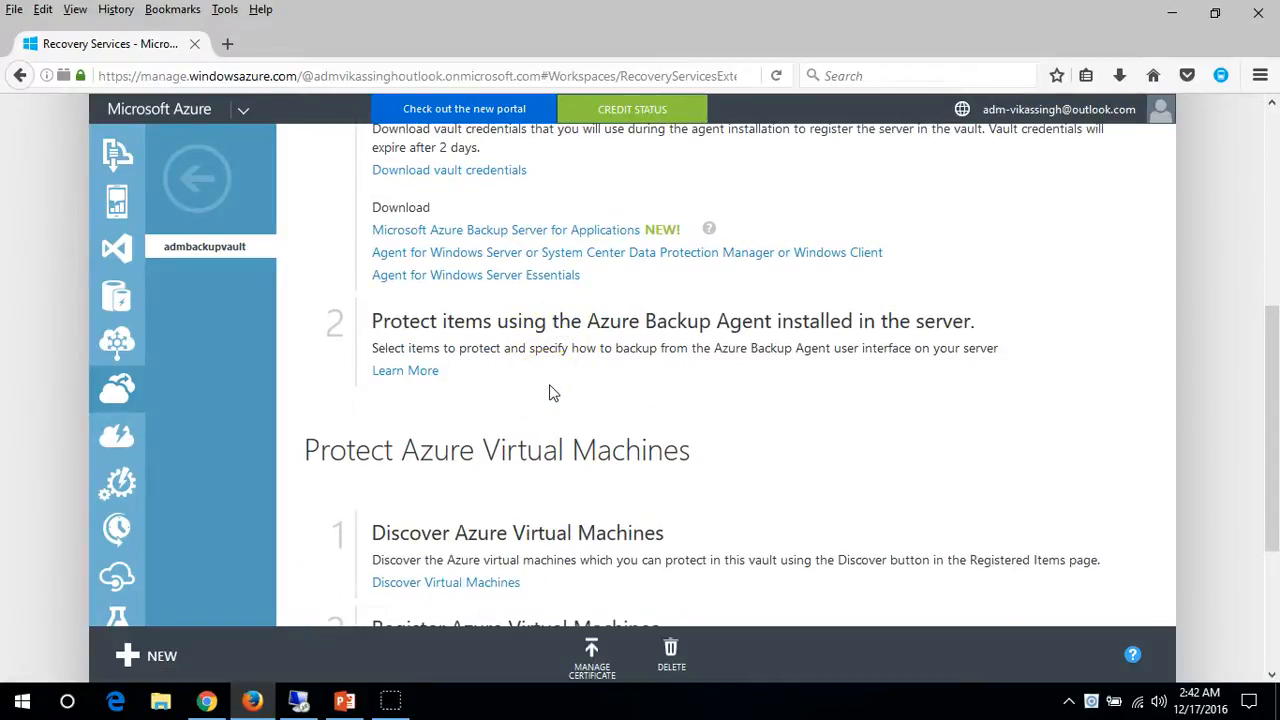
pyautogui.scroll(2, 562, 262)
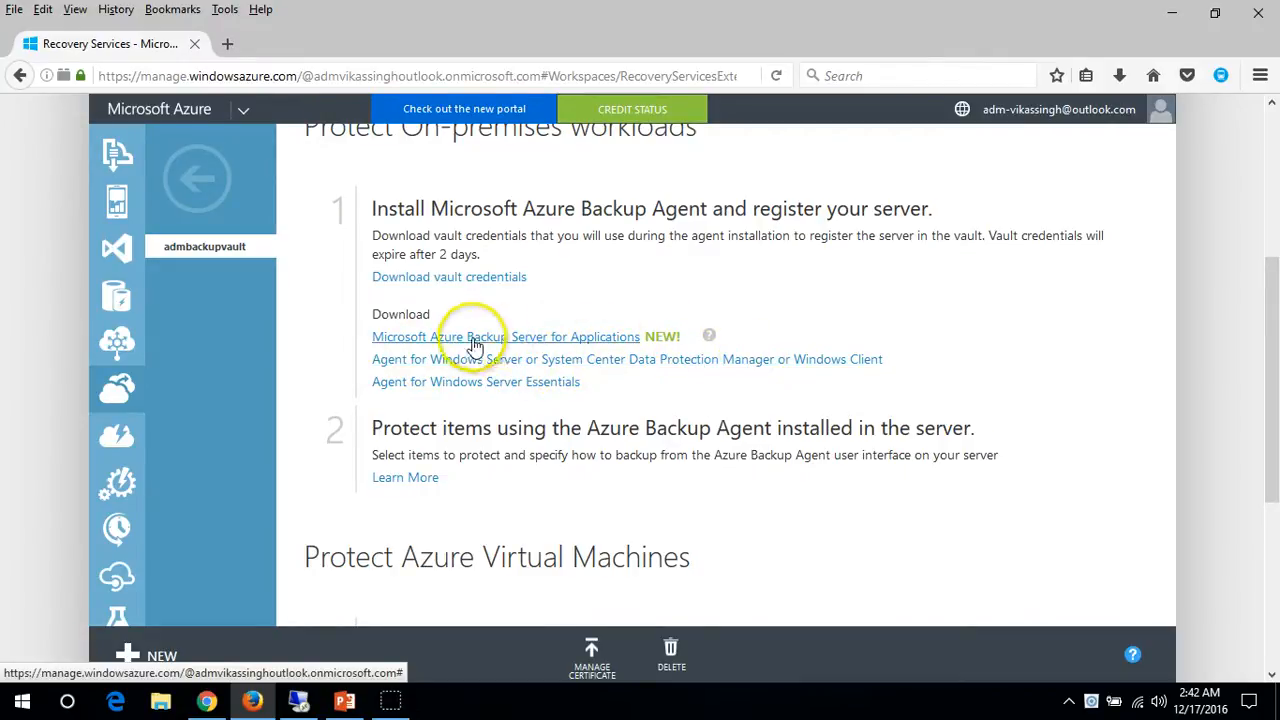
# Download MARSAgentInstaller.exe, the agent for Windows Server, System Center Data Protection Manager or Windows Client, turning off the link capture tip
pyautogui.click(503, 366)
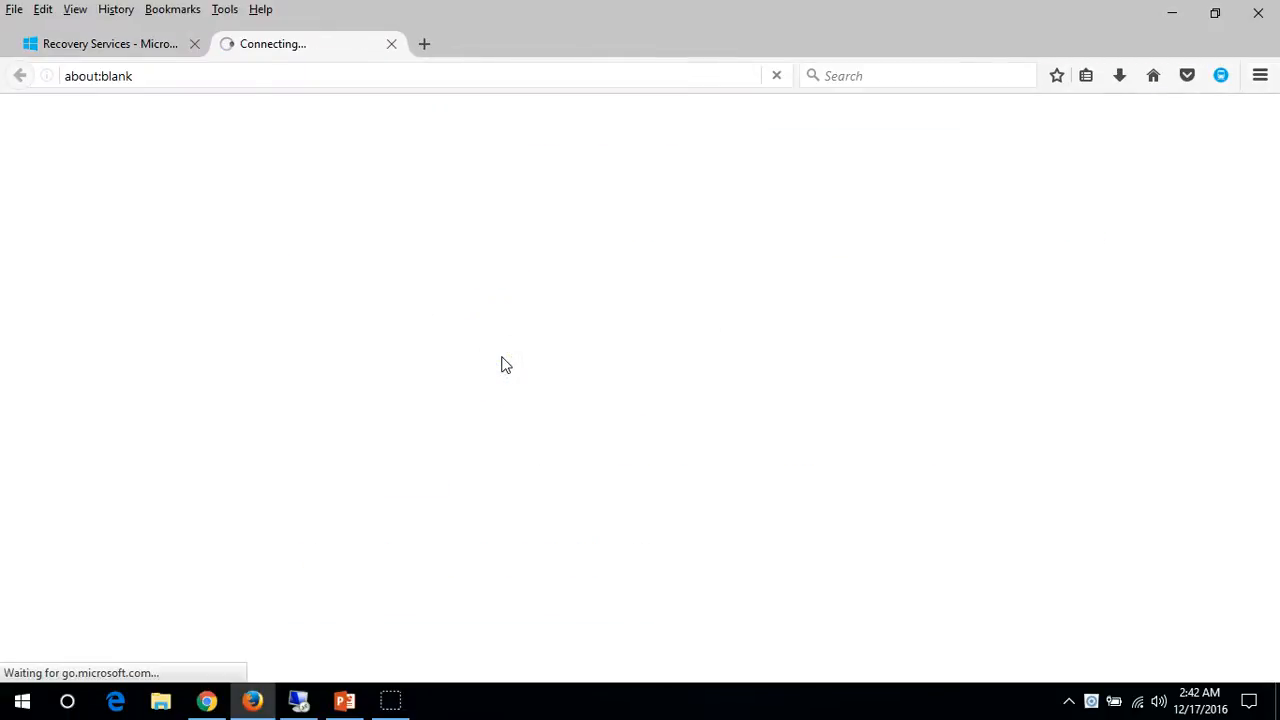
pyautogui.click(495, 533)
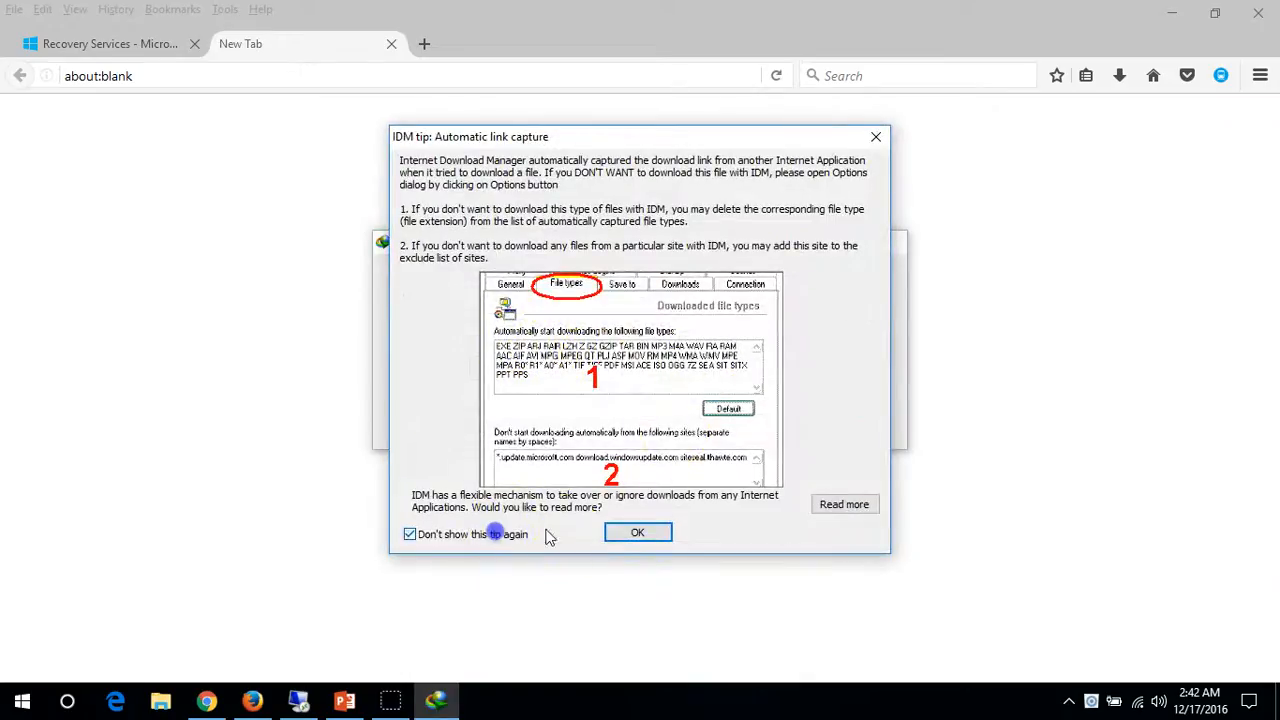
pyautogui.click(632, 533)
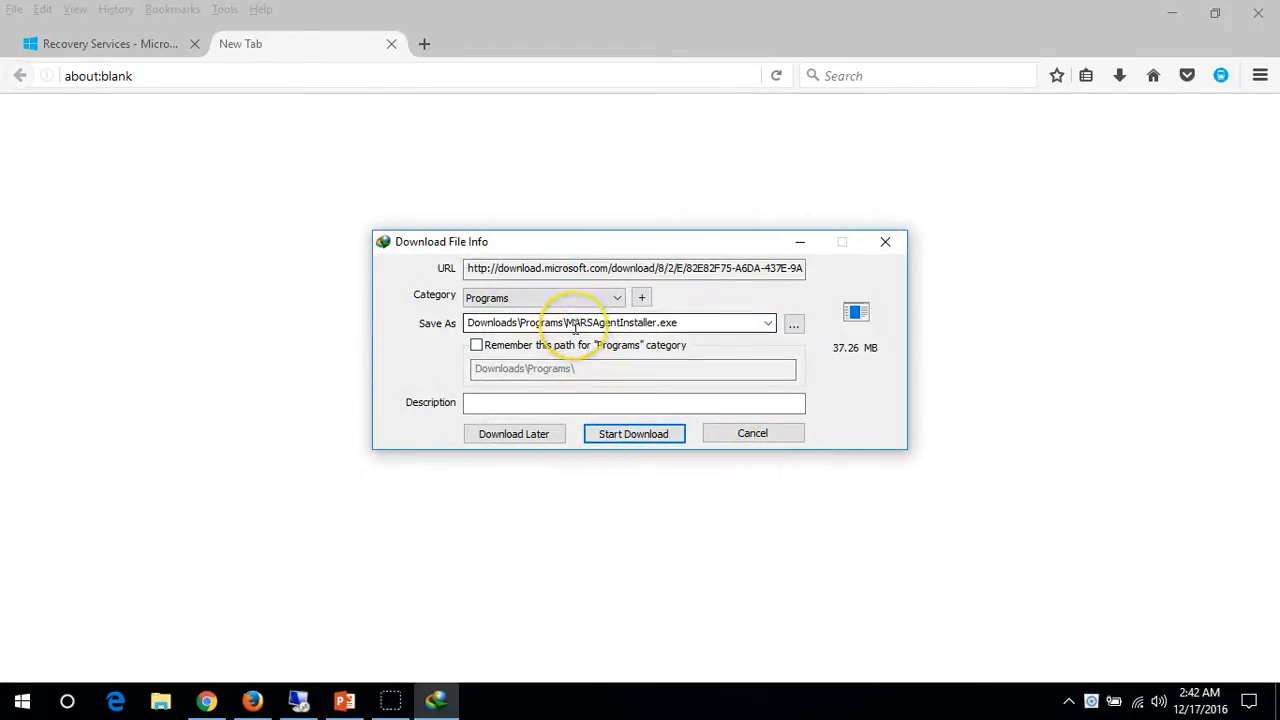
pyautogui.click(656, 435)
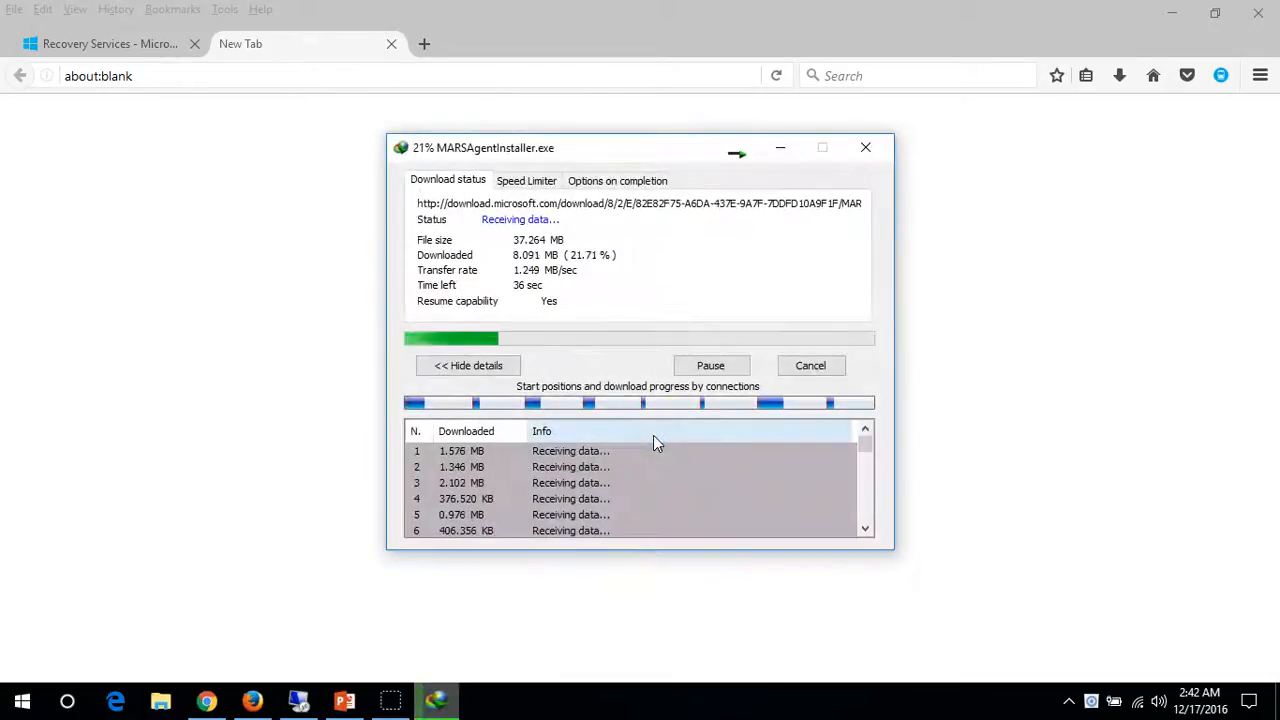
# Return to the vault's quick start page and review the backup agent download options and the Backup Server description
pyautogui.click(146, 44)
pyautogui.scroll(-4, 705, 455)
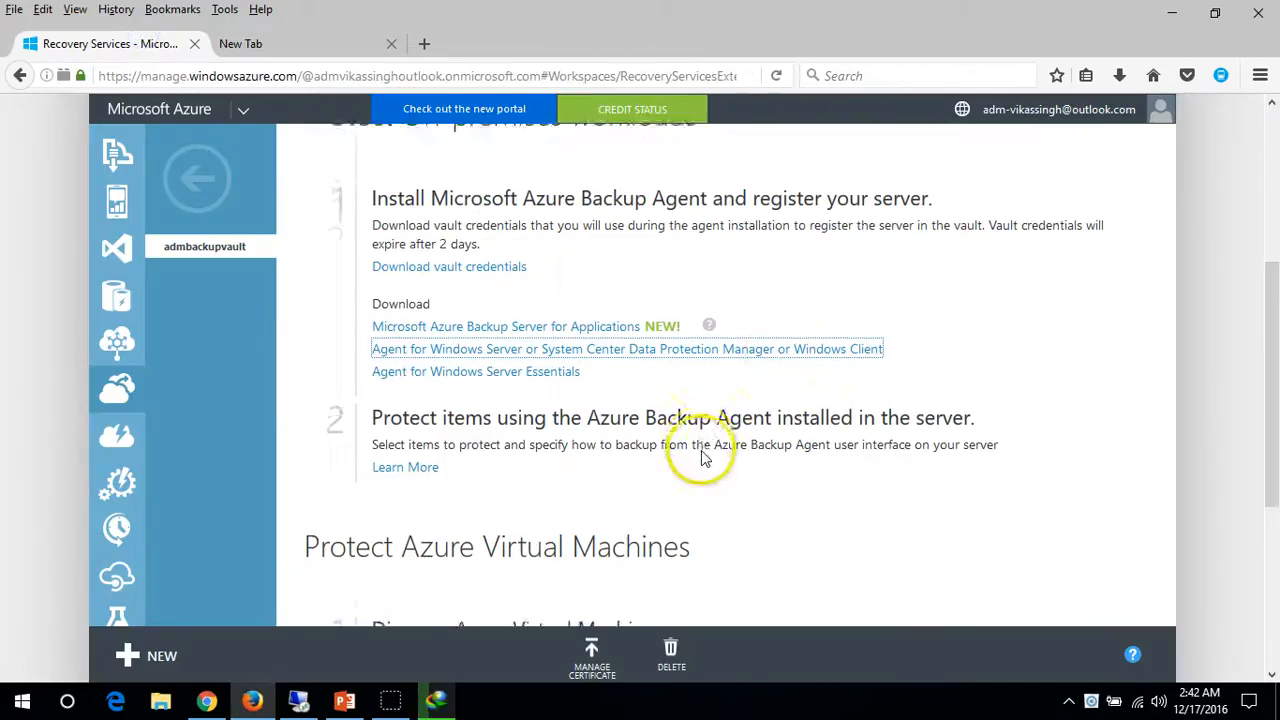
pyautogui.scroll(4, 703, 452)
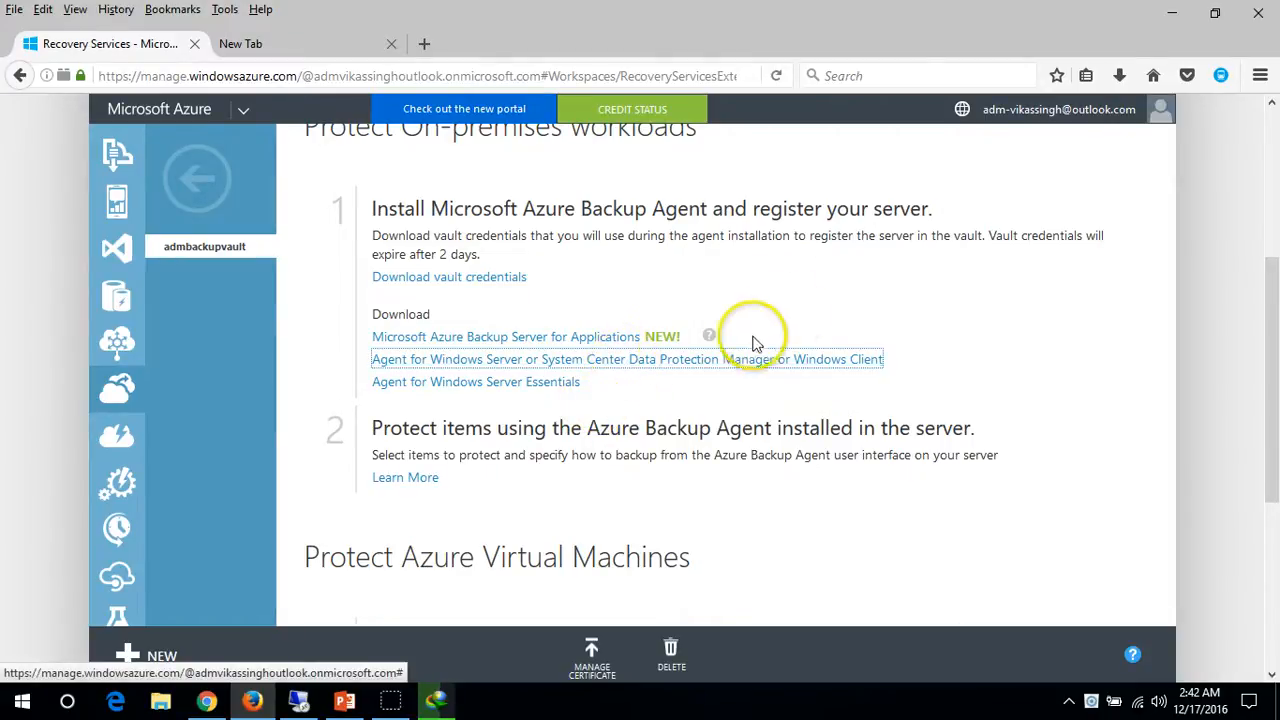
pyautogui.moveTo(743, 353)
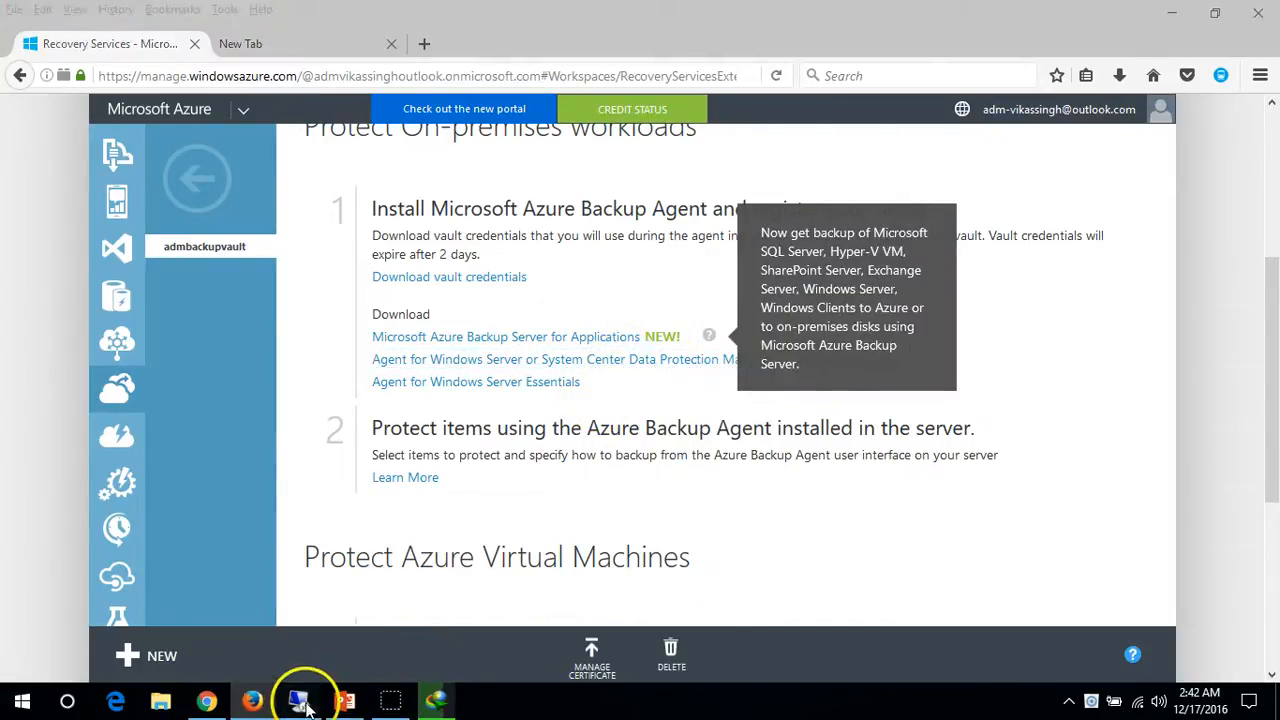
# Switch to the admcloudservice.cloudapp.net remote desktop session and view Local Server in Server Manager
pyautogui.click(305, 697)
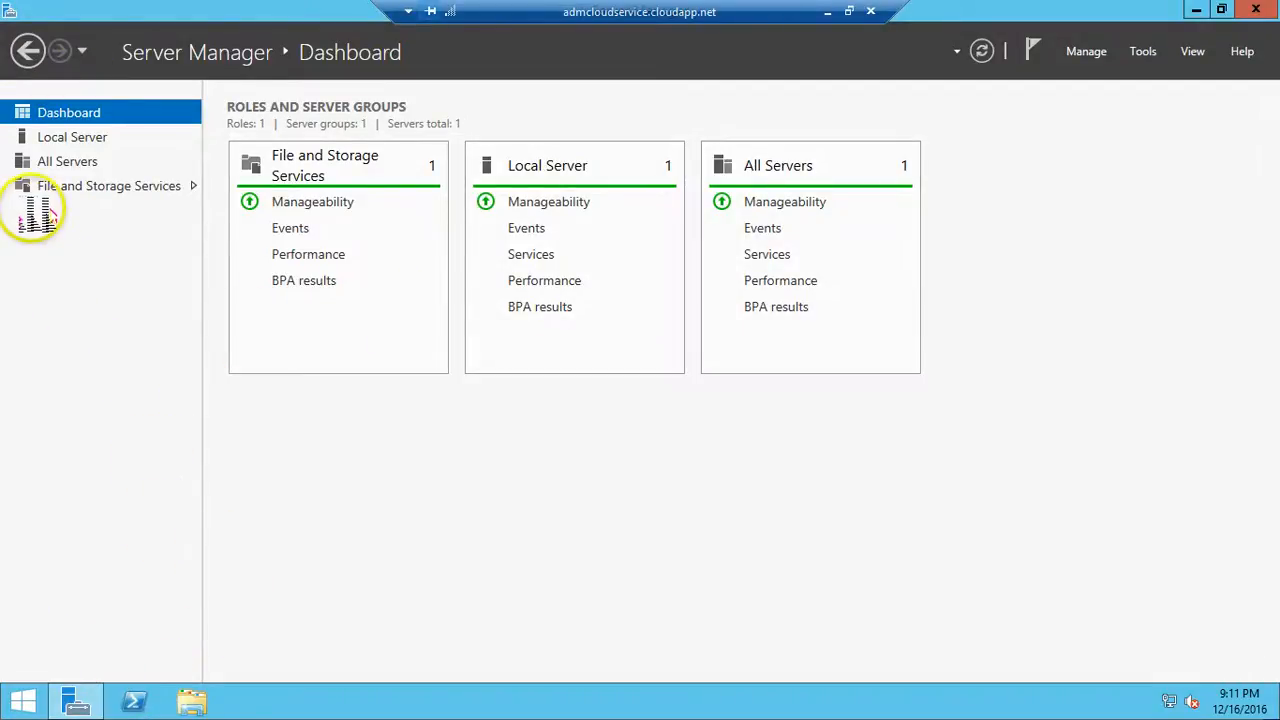
pyautogui.click(72, 138)
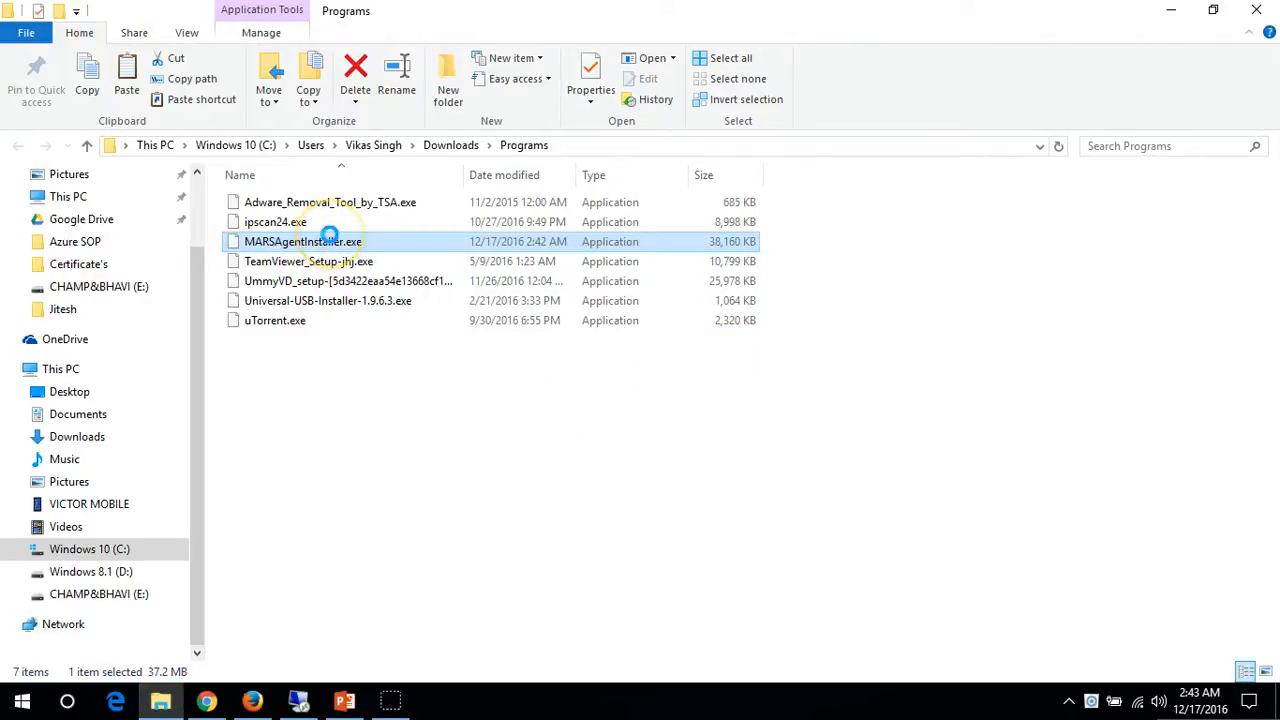
# Copy MARSAgentInstaller.exe from the Downloads\Programs folder and switch to the remote desktop session
pyautogui.rightClick(333, 243)
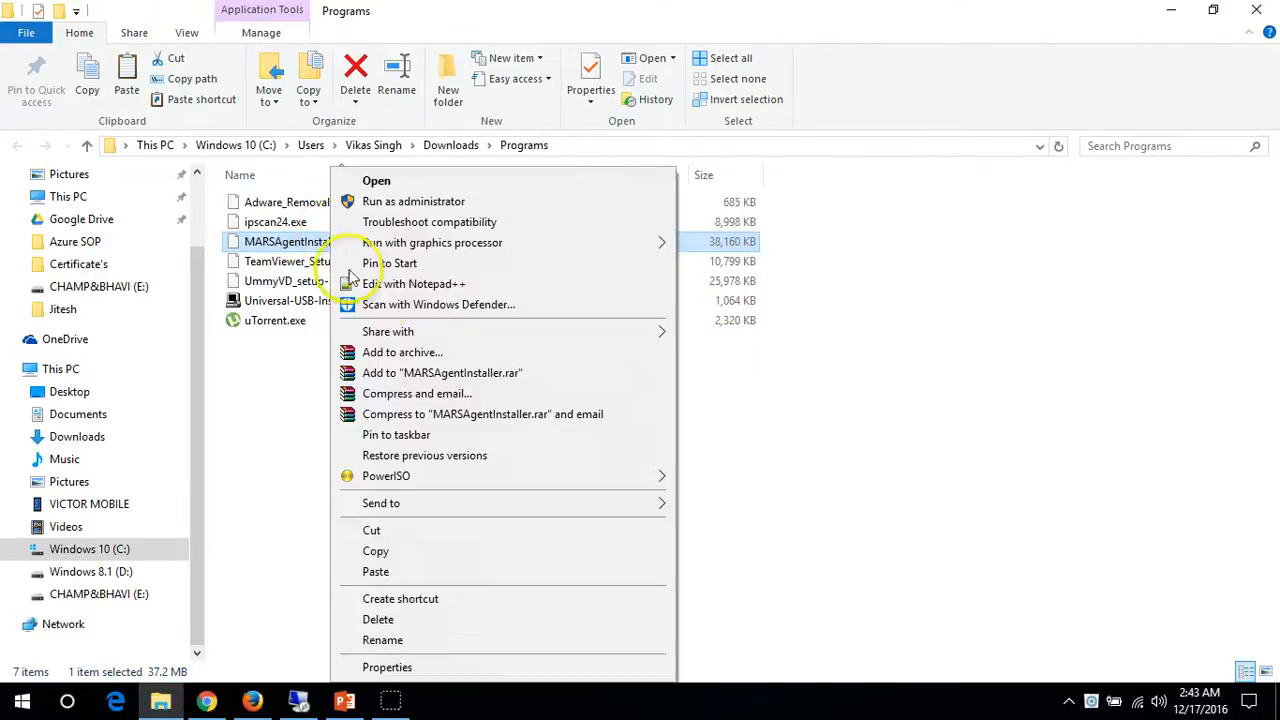
pyautogui.click(408, 551)
pyautogui.click(300, 705)
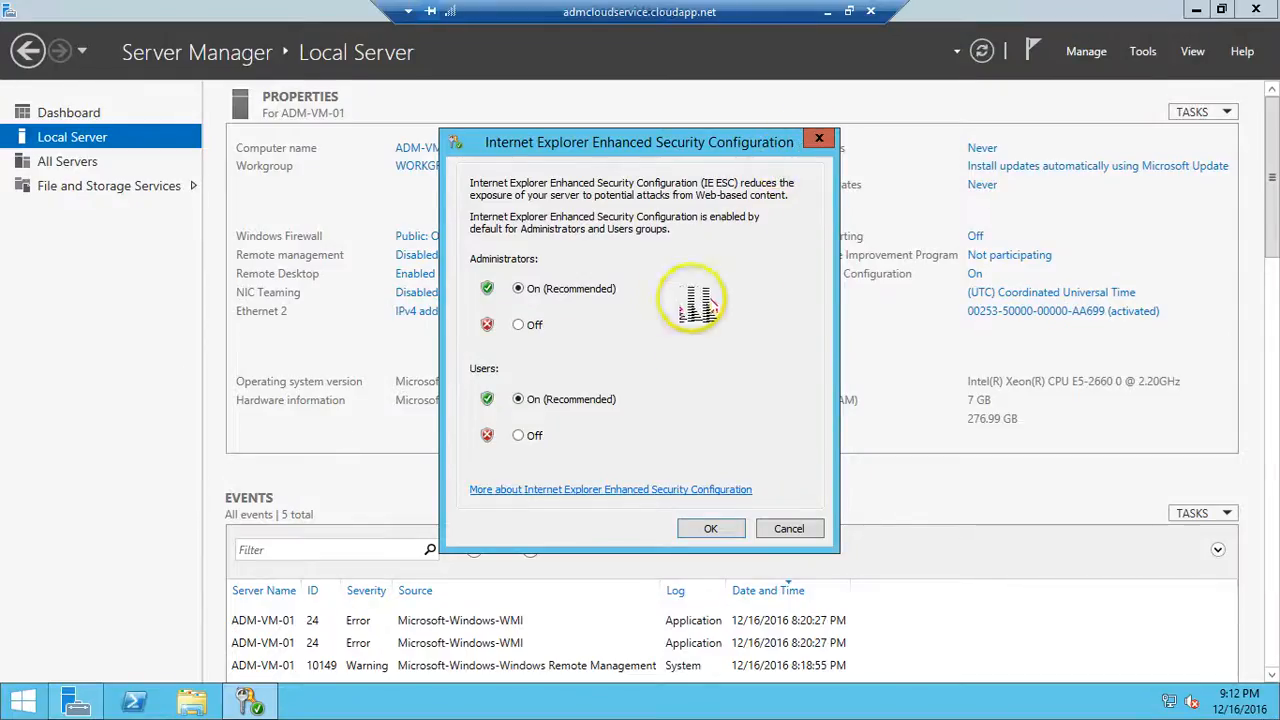
# Turn off Internet Explorer Enhanced Security Configuration for both Administrators and Users on the server
pyautogui.click(518, 324)
pyautogui.click(530, 436)
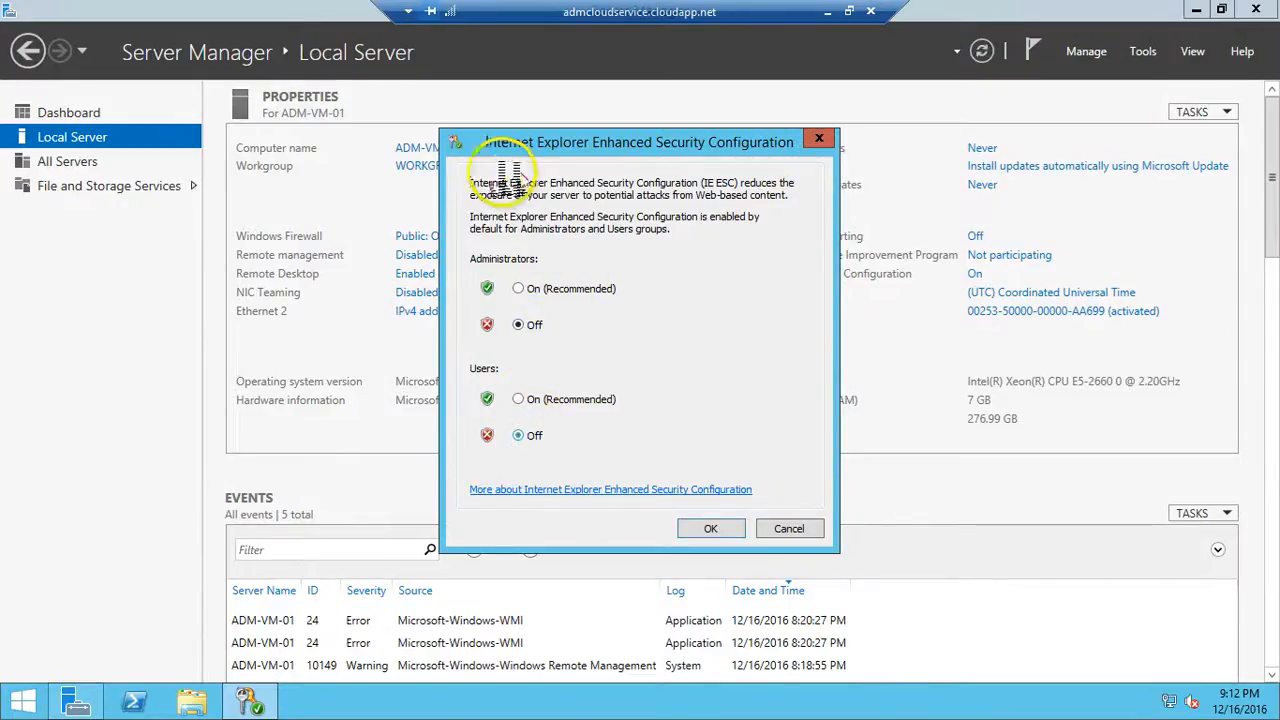
pyautogui.click(710, 529)
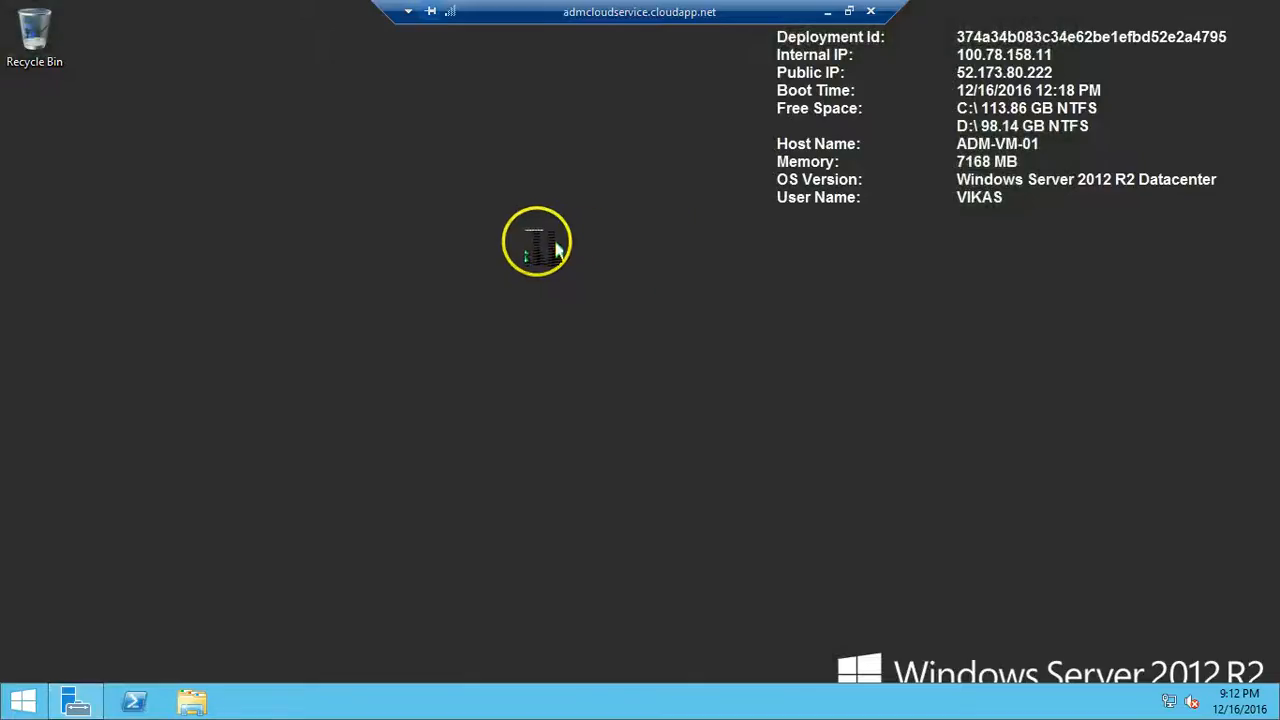
# Paste MARSAgentInstaller.exe onto the remote server's desktop and move the copy progress window out of the way
pyautogui.rightClick(537, 242)
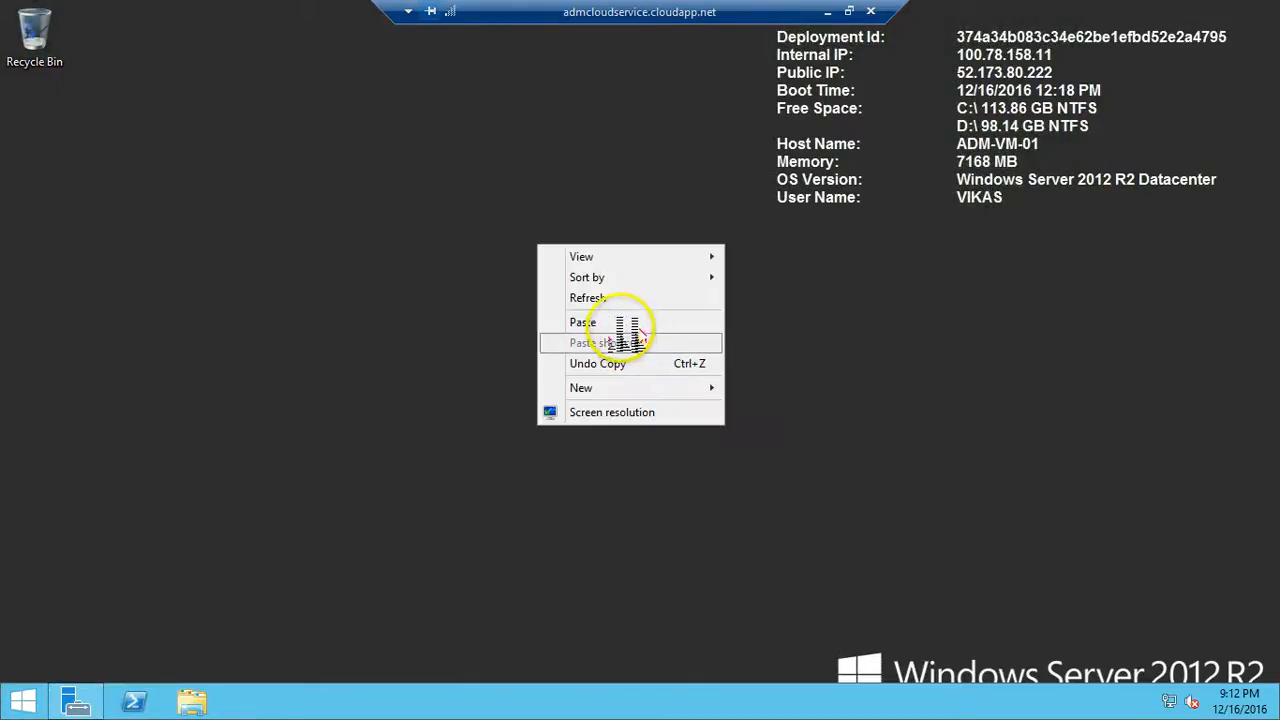
pyautogui.click(620, 322)
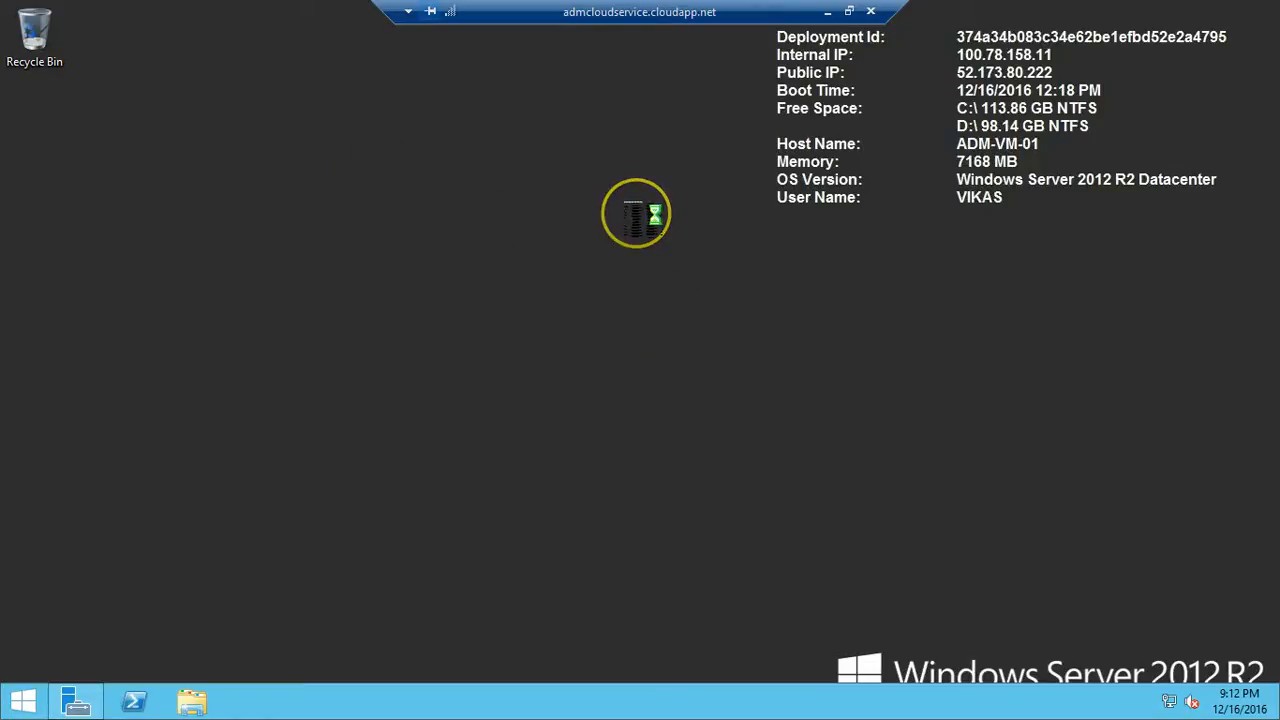
pyautogui.click(652, 348)
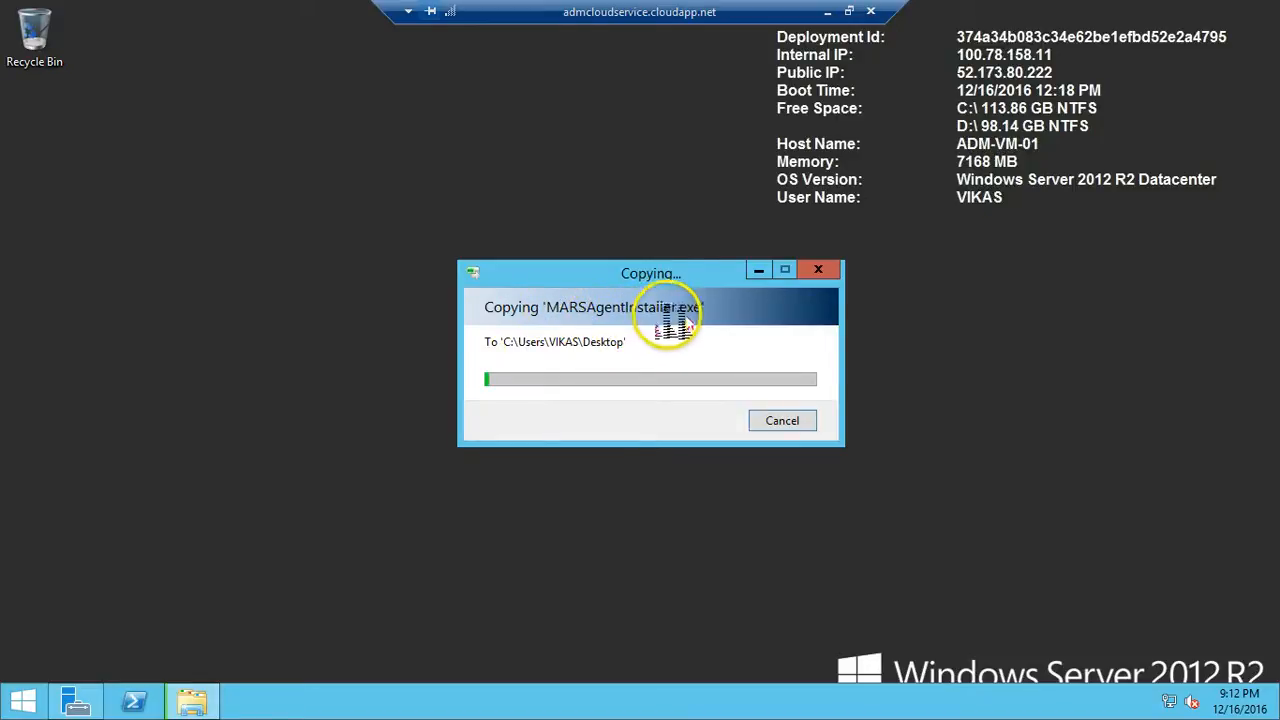
pyautogui.moveTo(679, 272); pyautogui.dragTo(540, 201)
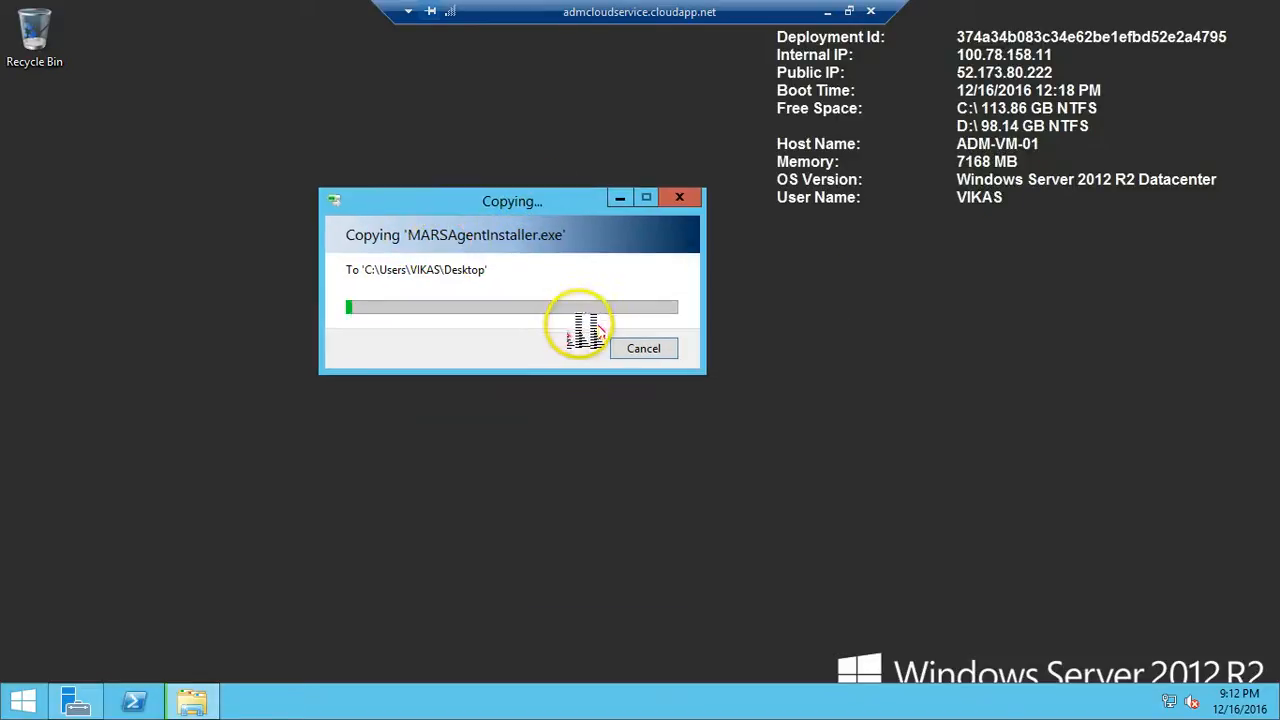
# Return to the vault's quick start page and review the discover, register and protect stages for Azure virtual machines
pyautogui.click(826, 16)
pyautogui.click(566, 419)
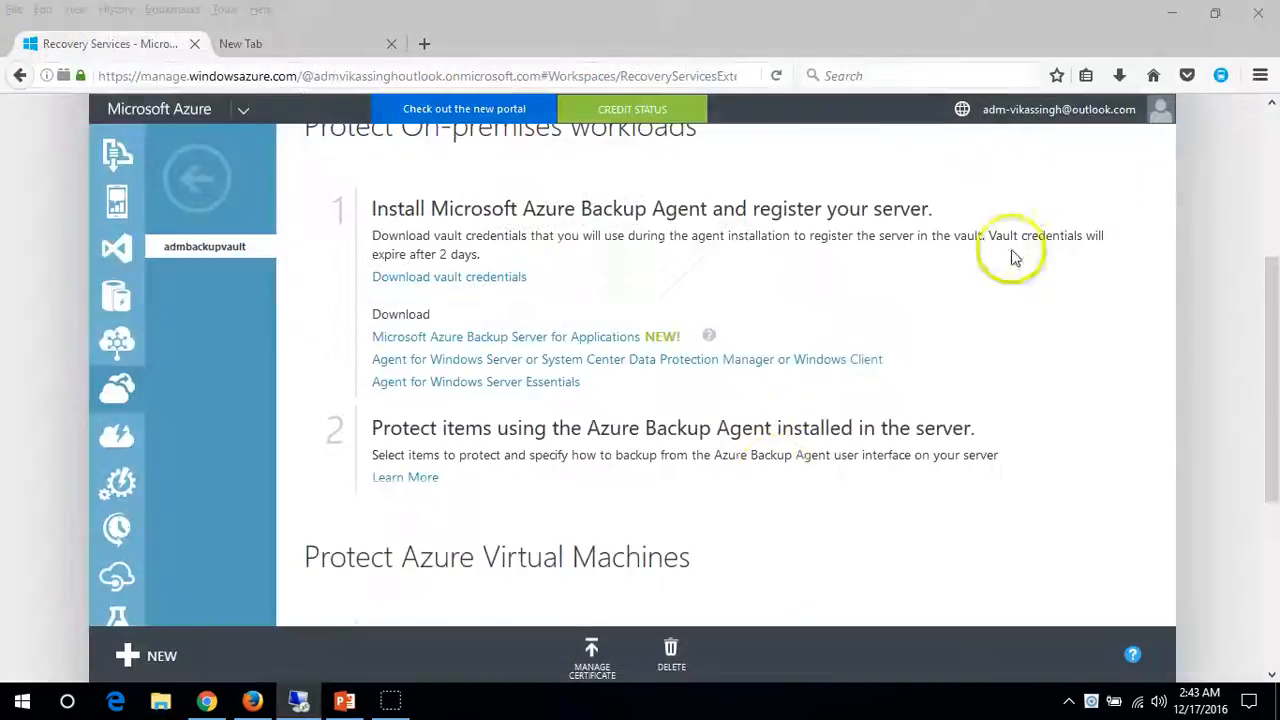
pyautogui.scroll(1, 713, 372)
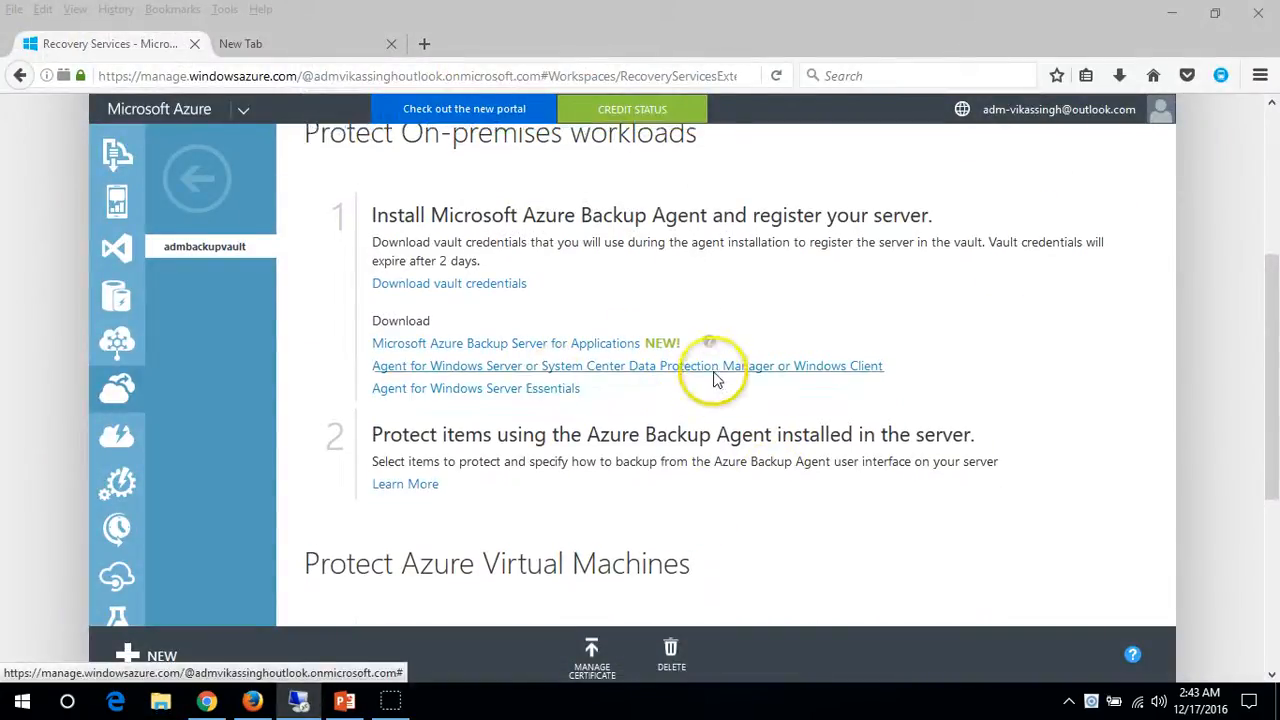
pyautogui.scroll(-4, 713, 371)
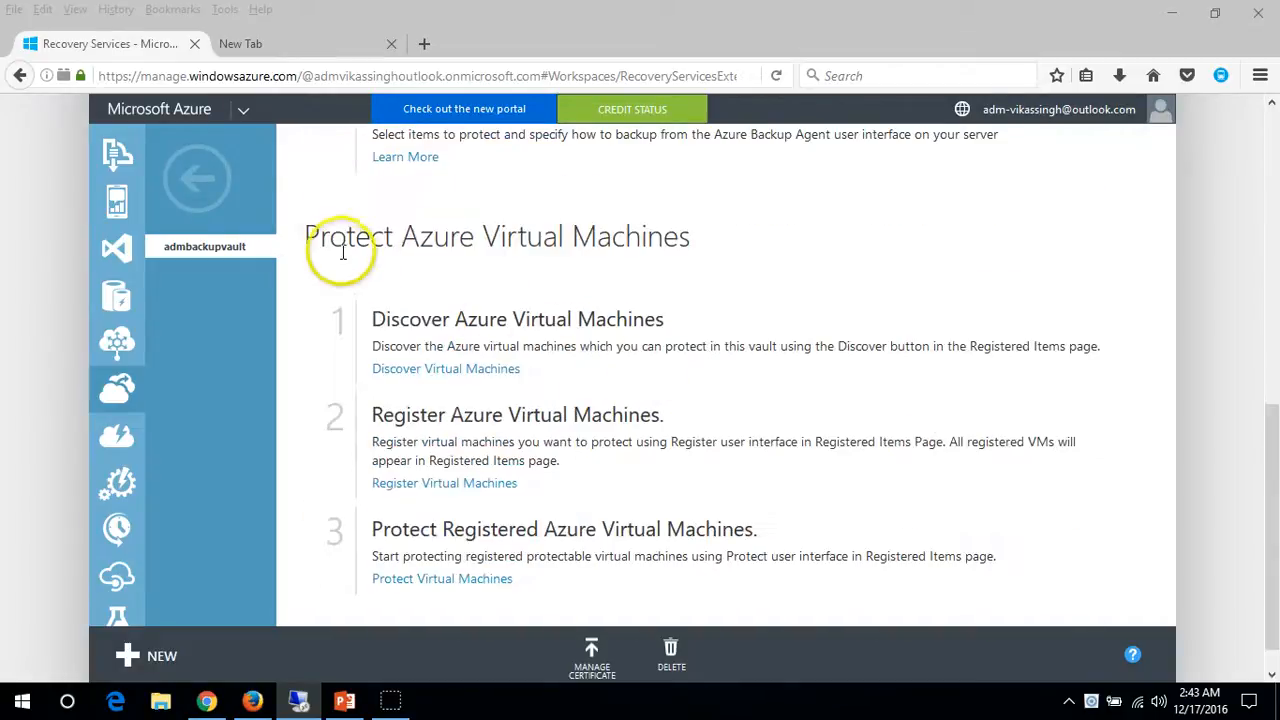
pyautogui.moveTo(305, 236); pyautogui.dragTo(731, 258)
pyautogui.click(731, 258)
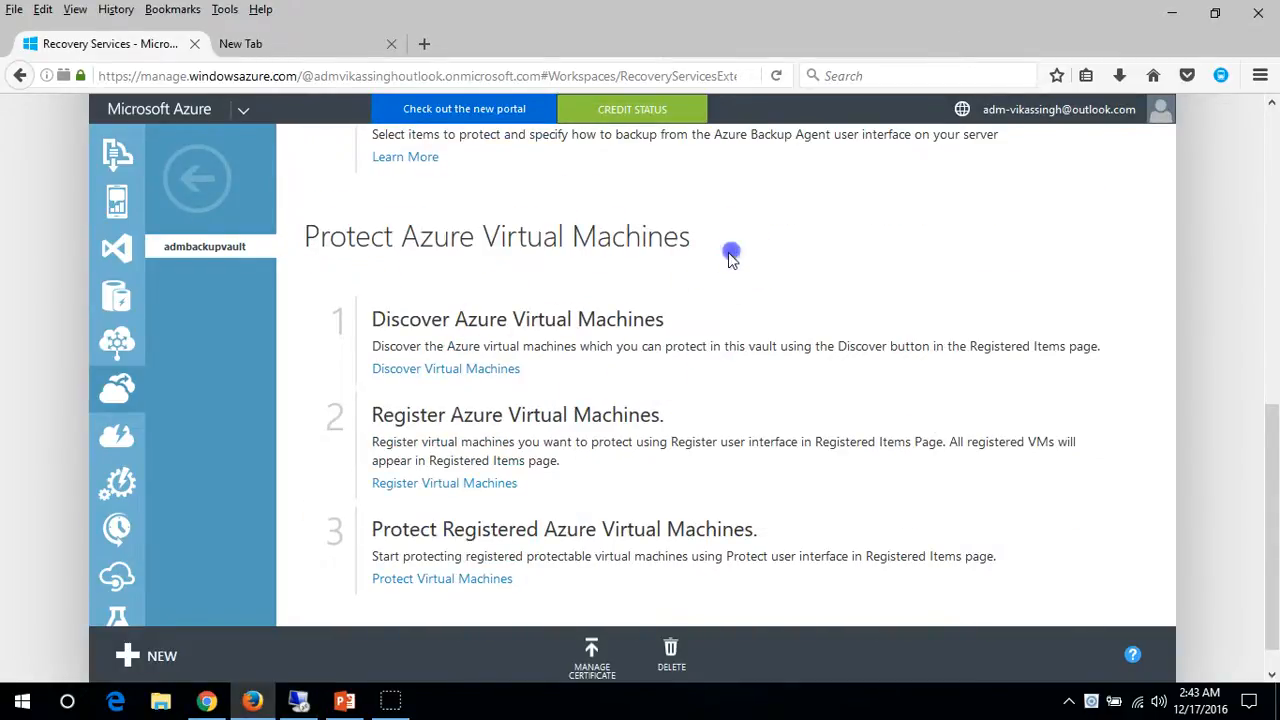
pyautogui.moveTo(396, 305); pyautogui.dragTo(643, 314)
pyautogui.click(809, 263)
pyautogui.scroll(-1, 700, 290)
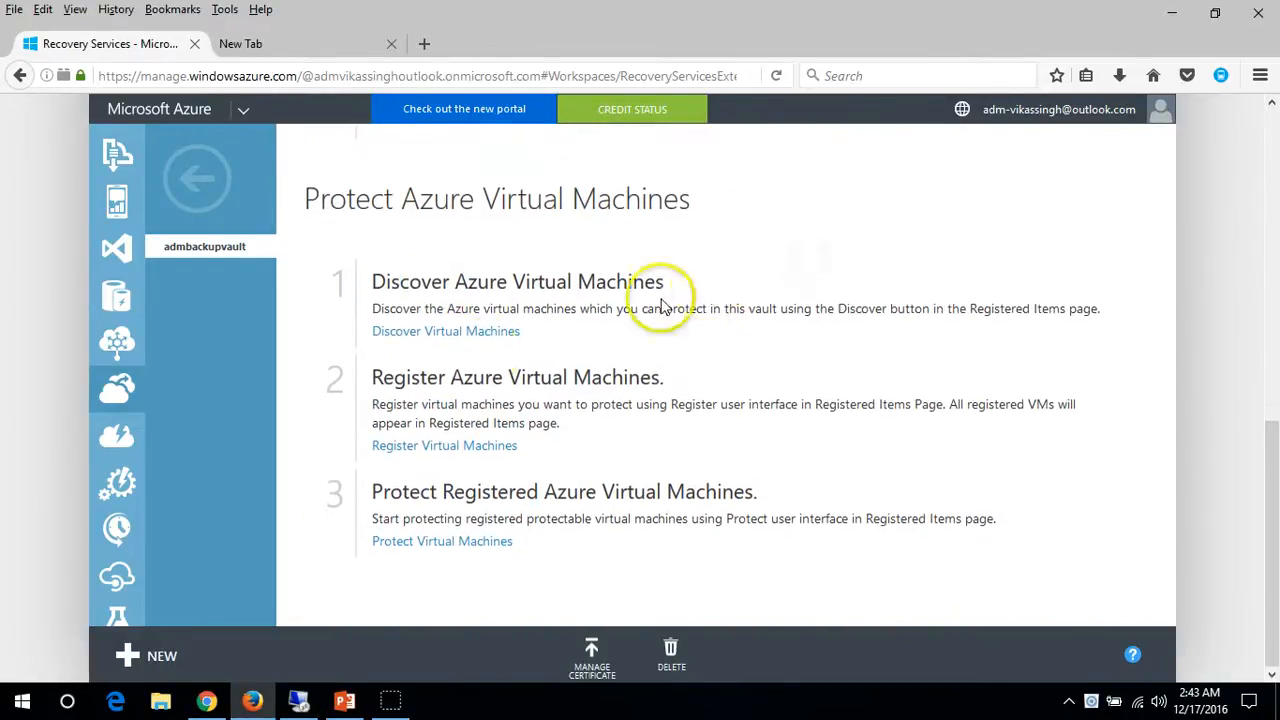
pyautogui.moveTo(403, 377); pyautogui.dragTo(636, 379)
pyautogui.moveTo(402, 491); pyautogui.dragTo(738, 481)
pyautogui.click(818, 459)
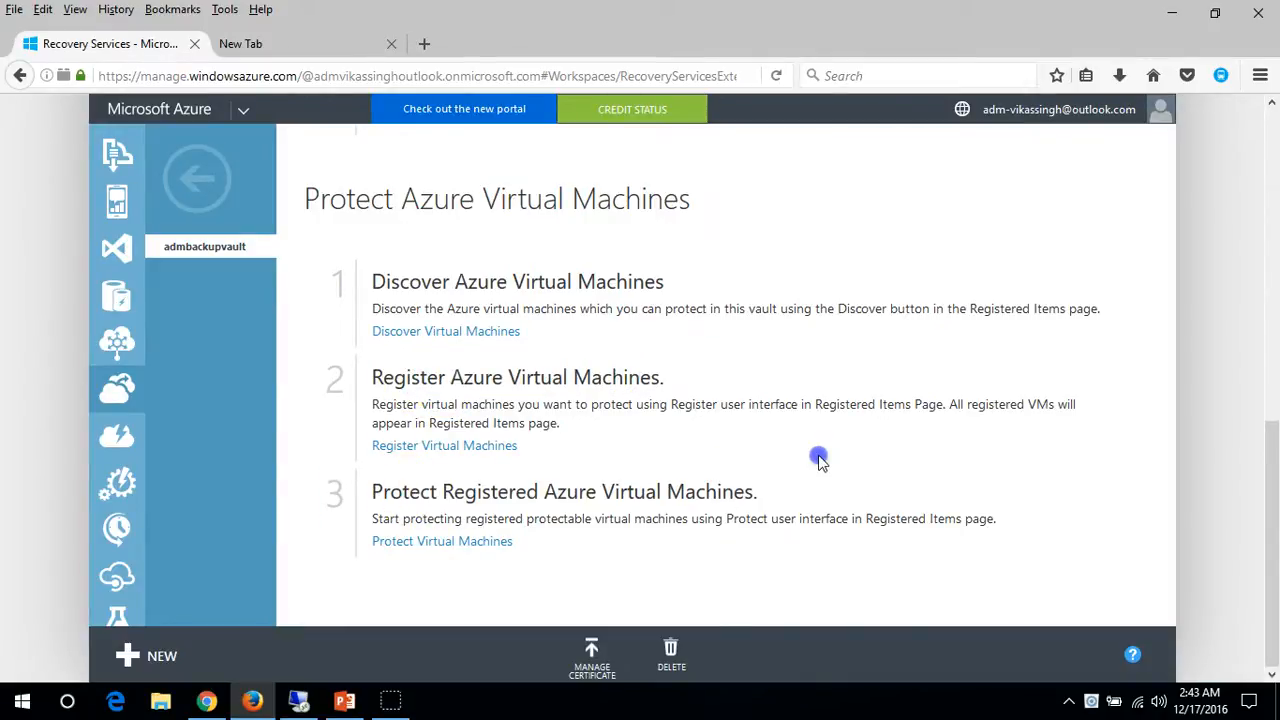
# Review the instruction to install the Azure Backup Agent and register the server, and check the installer's copy progress
pyautogui.scroll(5, 797, 394)
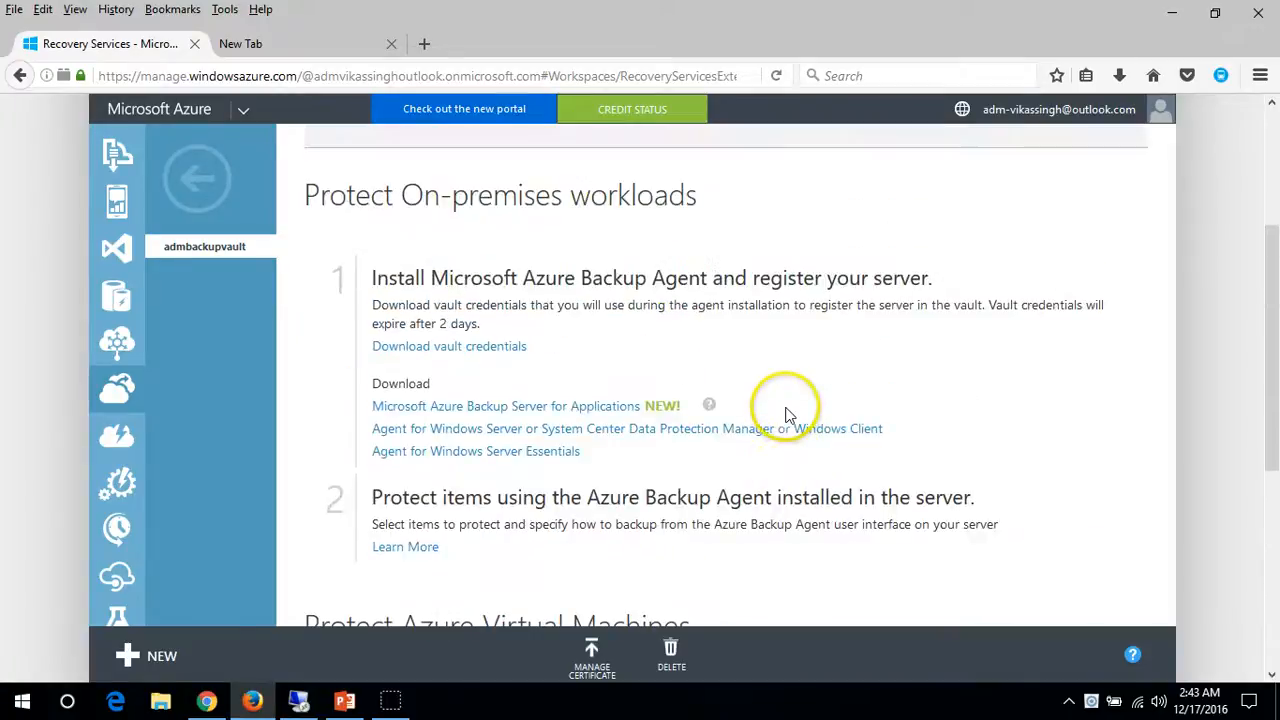
pyautogui.moveTo(374, 278); pyautogui.dragTo(592, 287)
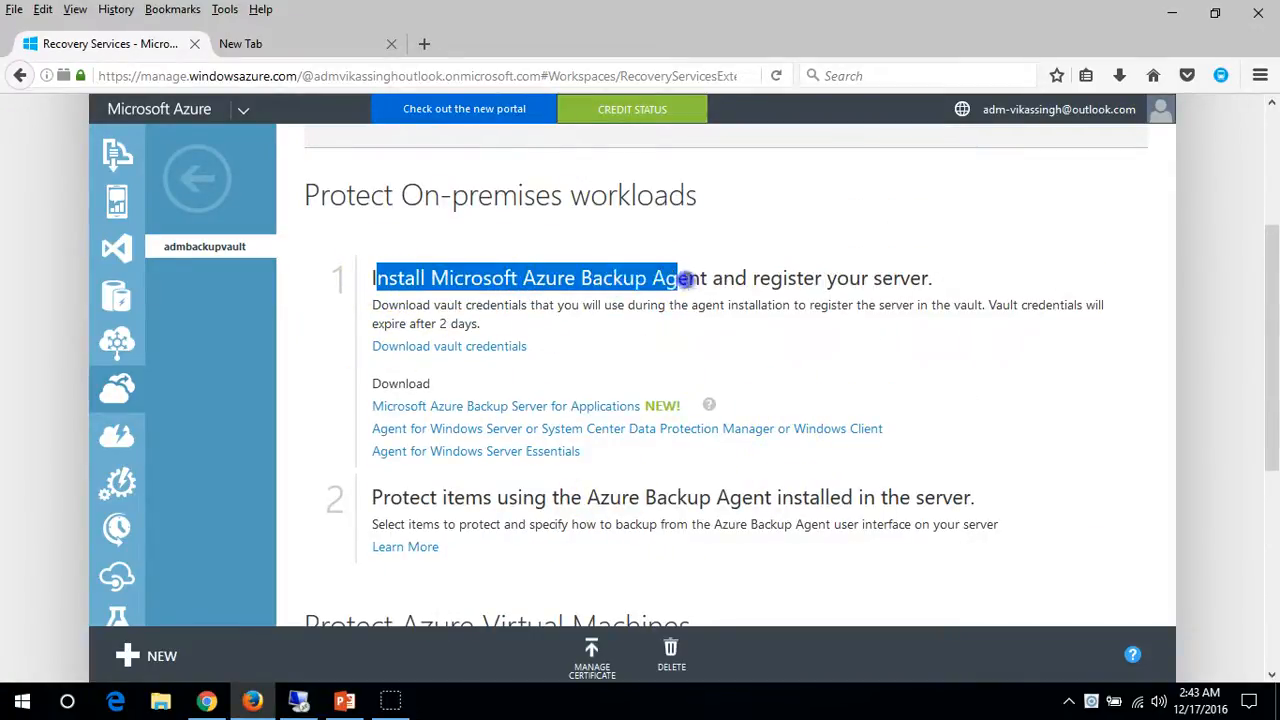
pyautogui.moveTo(752, 278); pyautogui.dragTo(926, 280)
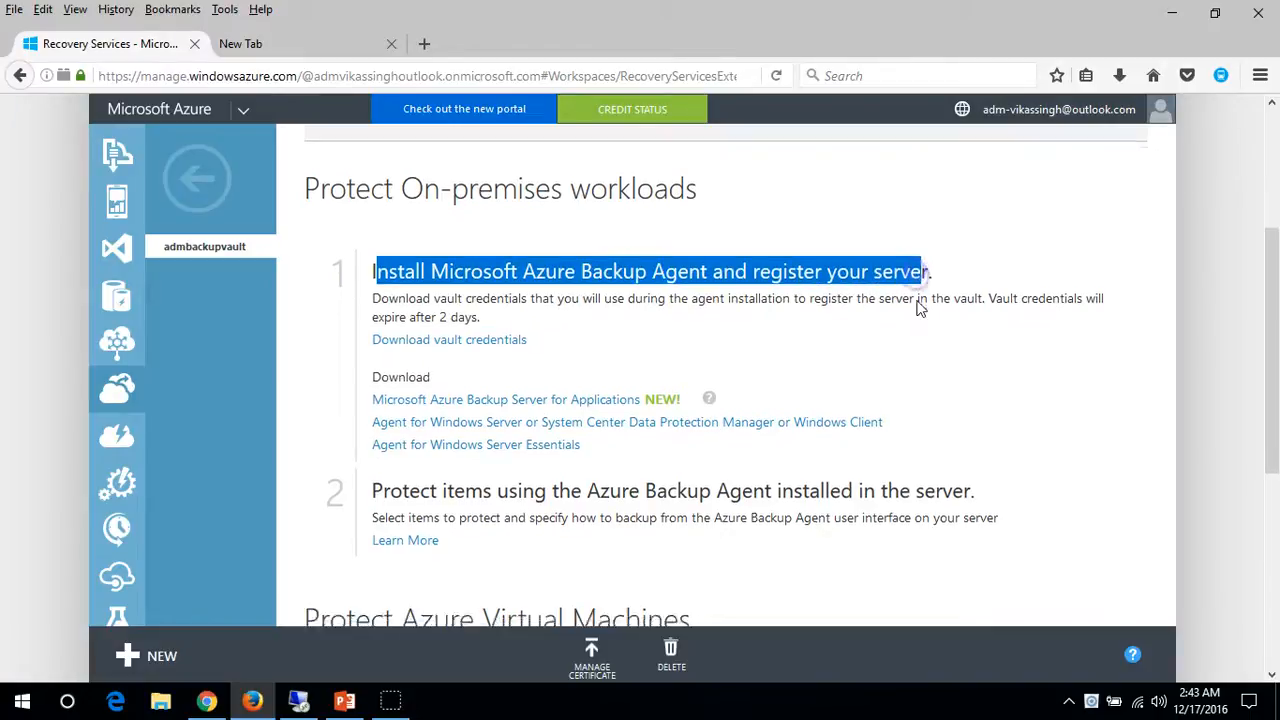
pyautogui.scroll(-3, 651, 371)
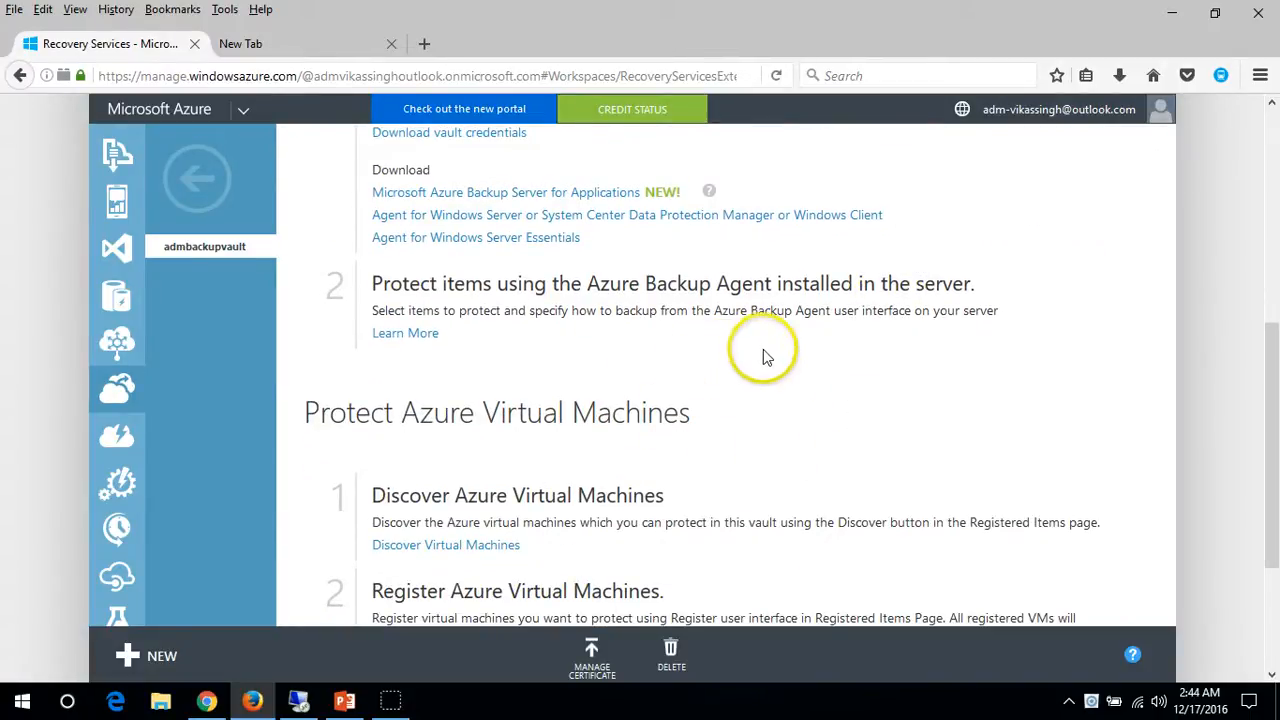
pyautogui.click(305, 703)
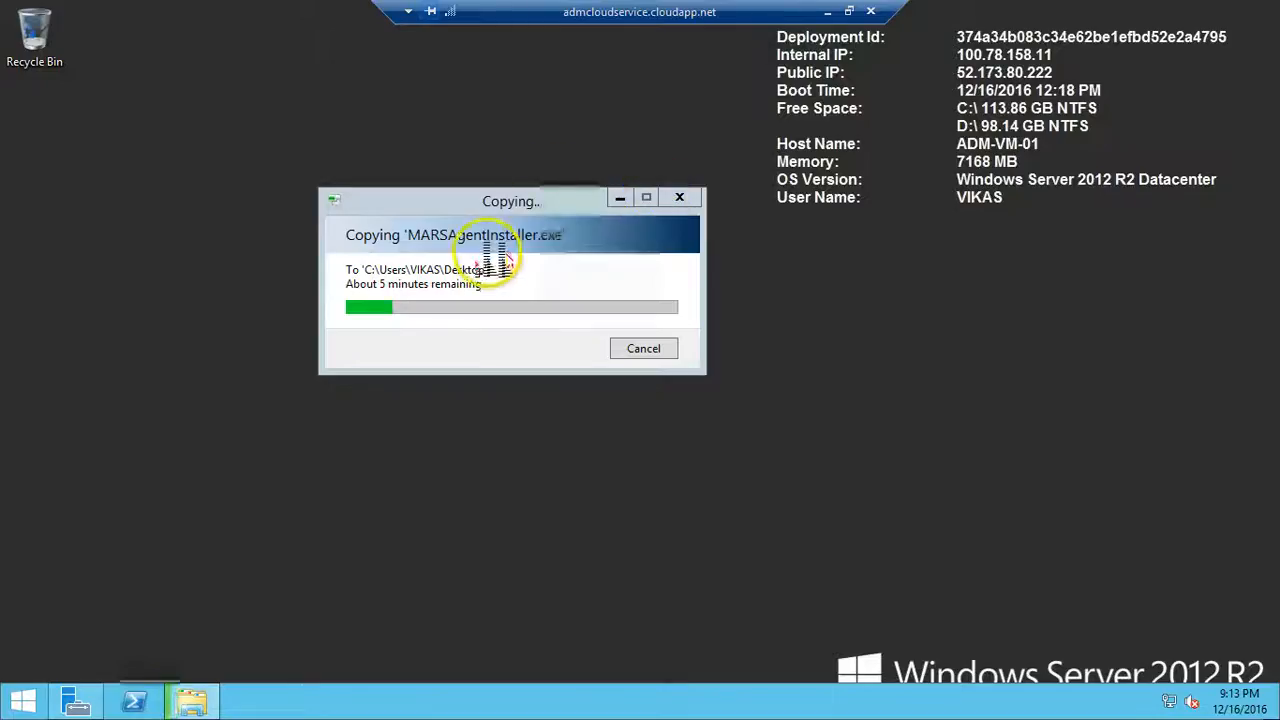
pyautogui.click(828, 14)
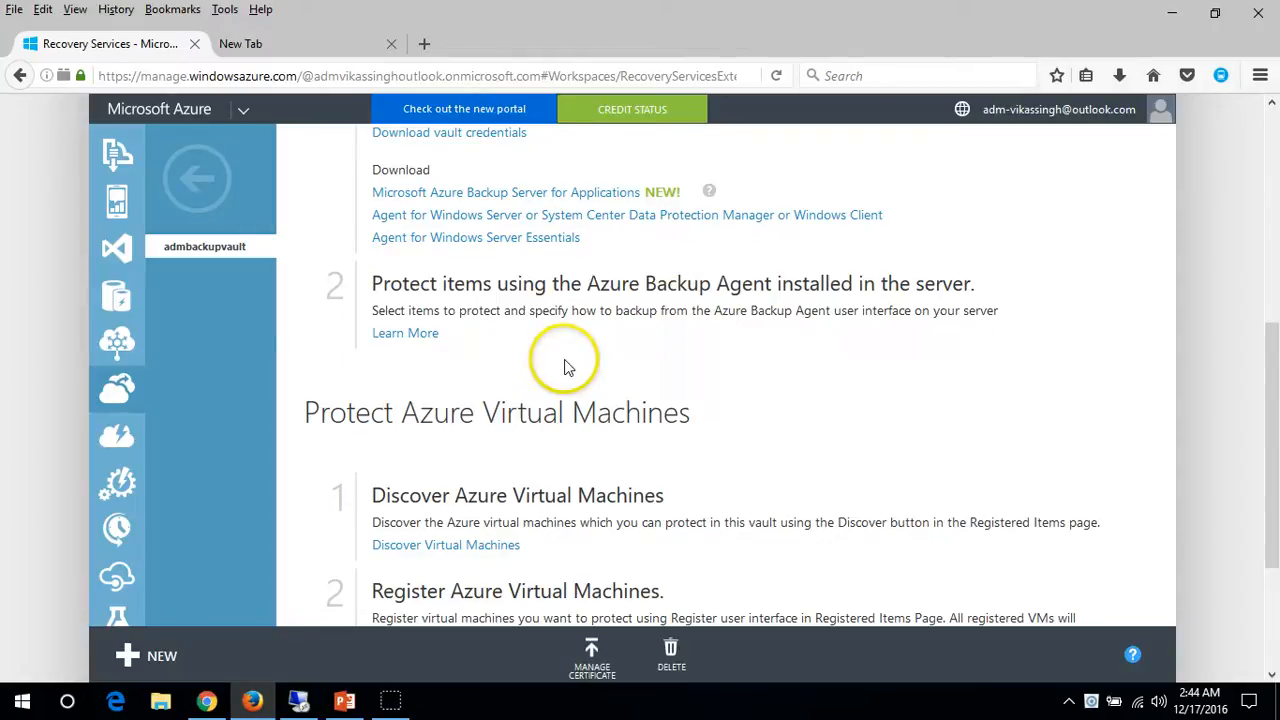
# Review the instruction to protect items using the installed Azure Backup Agent, and check the installer's copy progress again
pyautogui.moveTo(403, 282); pyautogui.dragTo(560, 287)
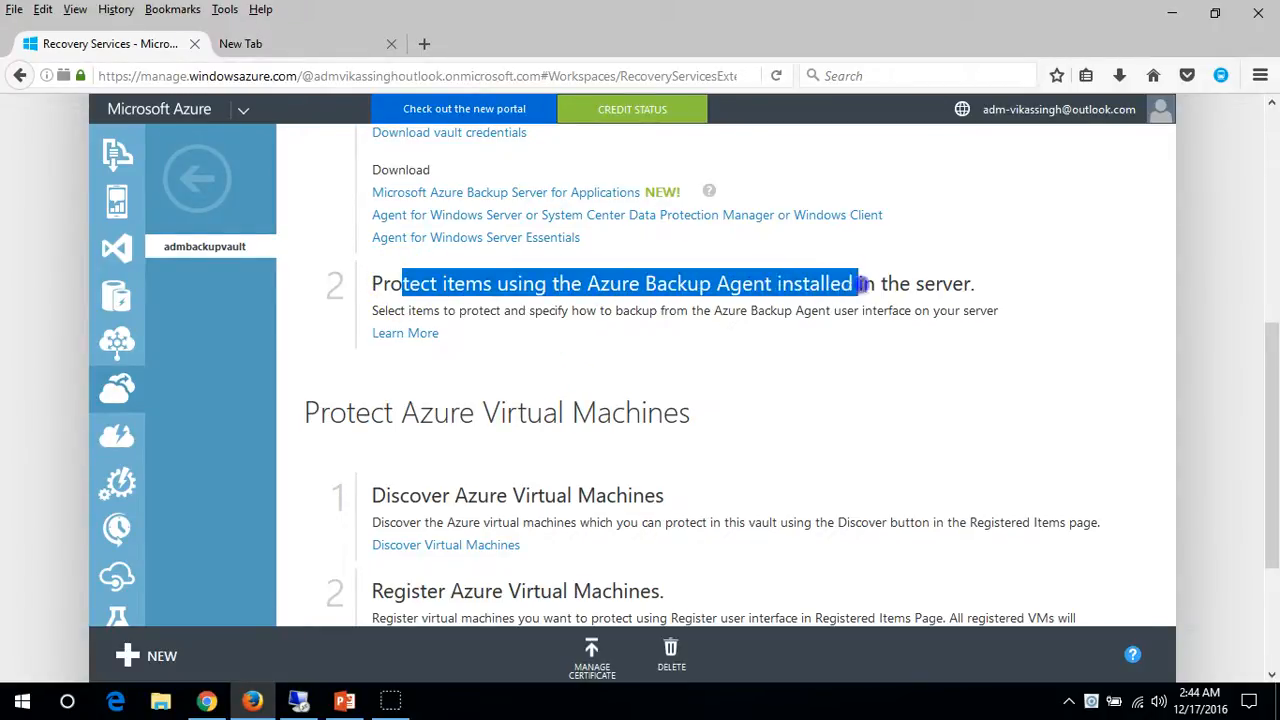
pyautogui.click(1016, 290)
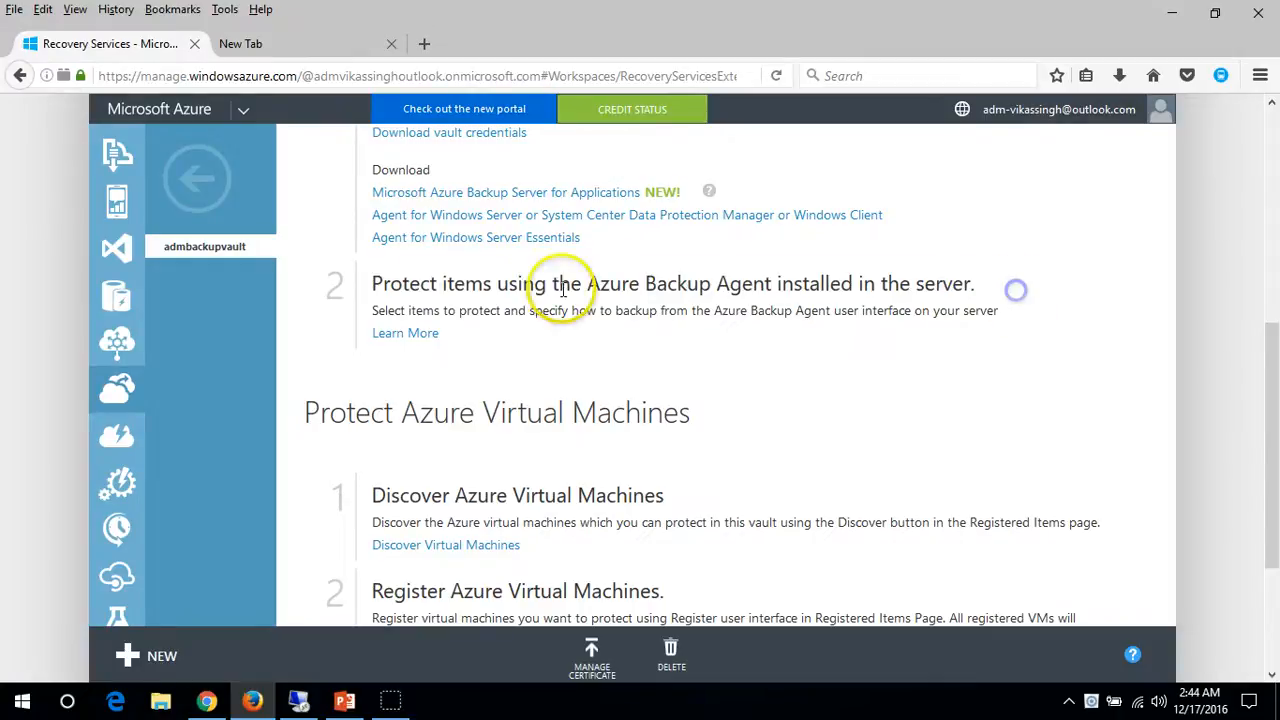
pyautogui.scroll(-2, 955, 368)
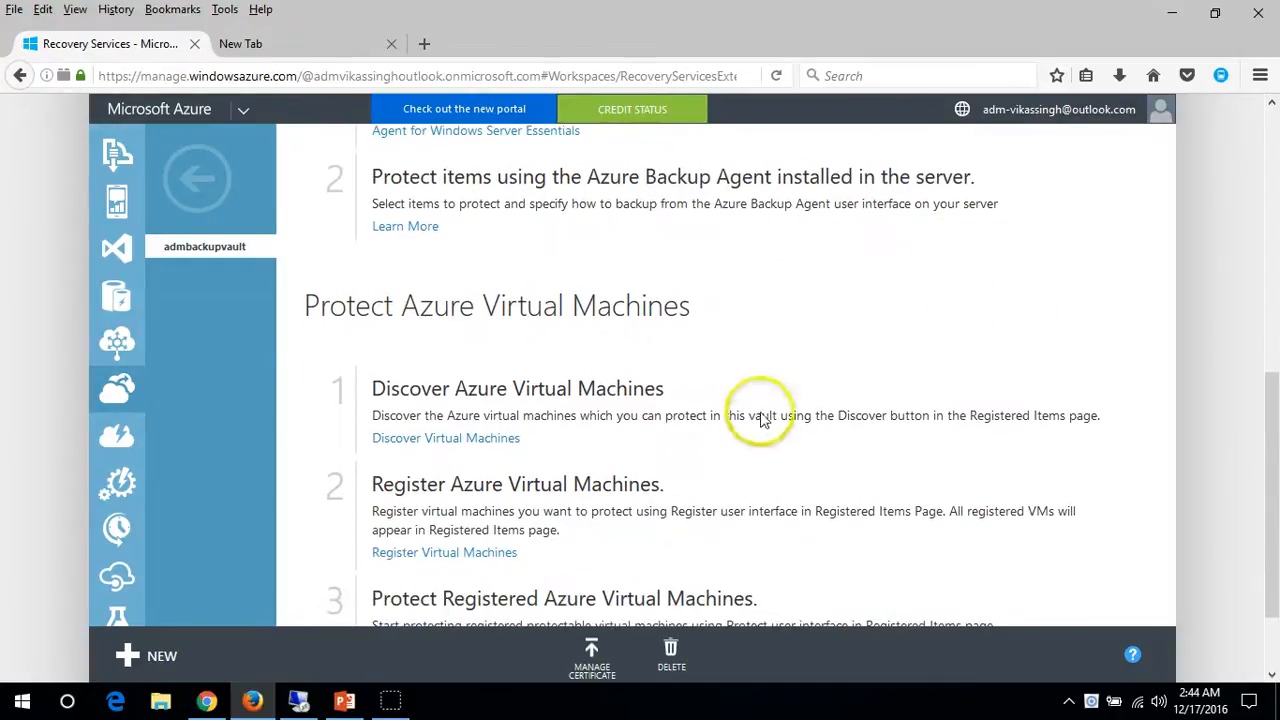
pyautogui.click(330, 701)
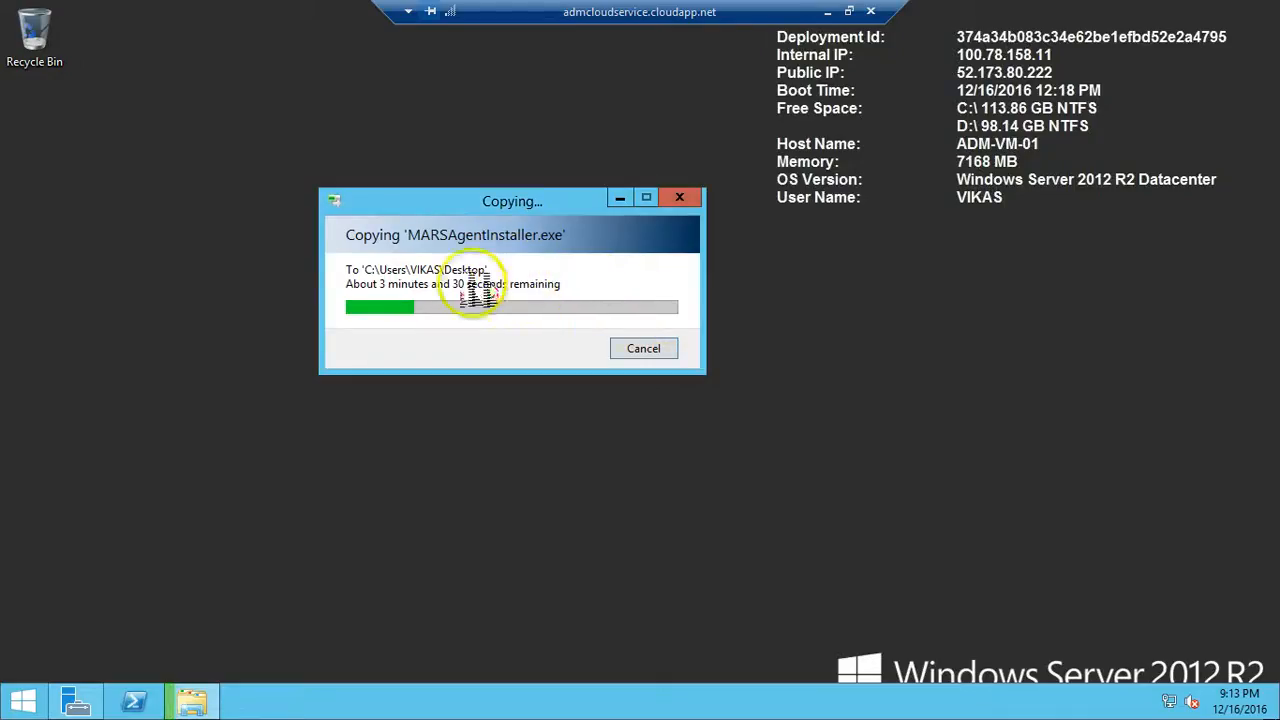
pyautogui.click(827, 11)
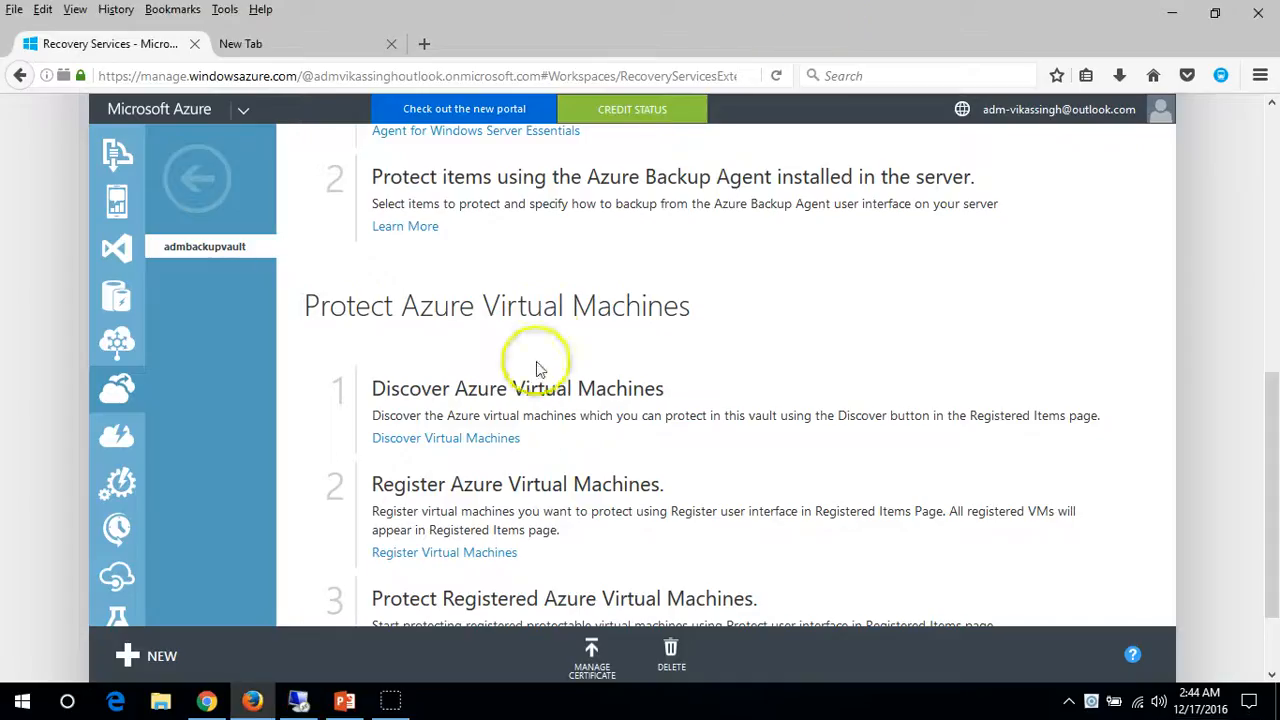
# Run MARSAgentInstaller on the remote server and accept the default installation folder and cache location
pyautogui.click(392, 702)
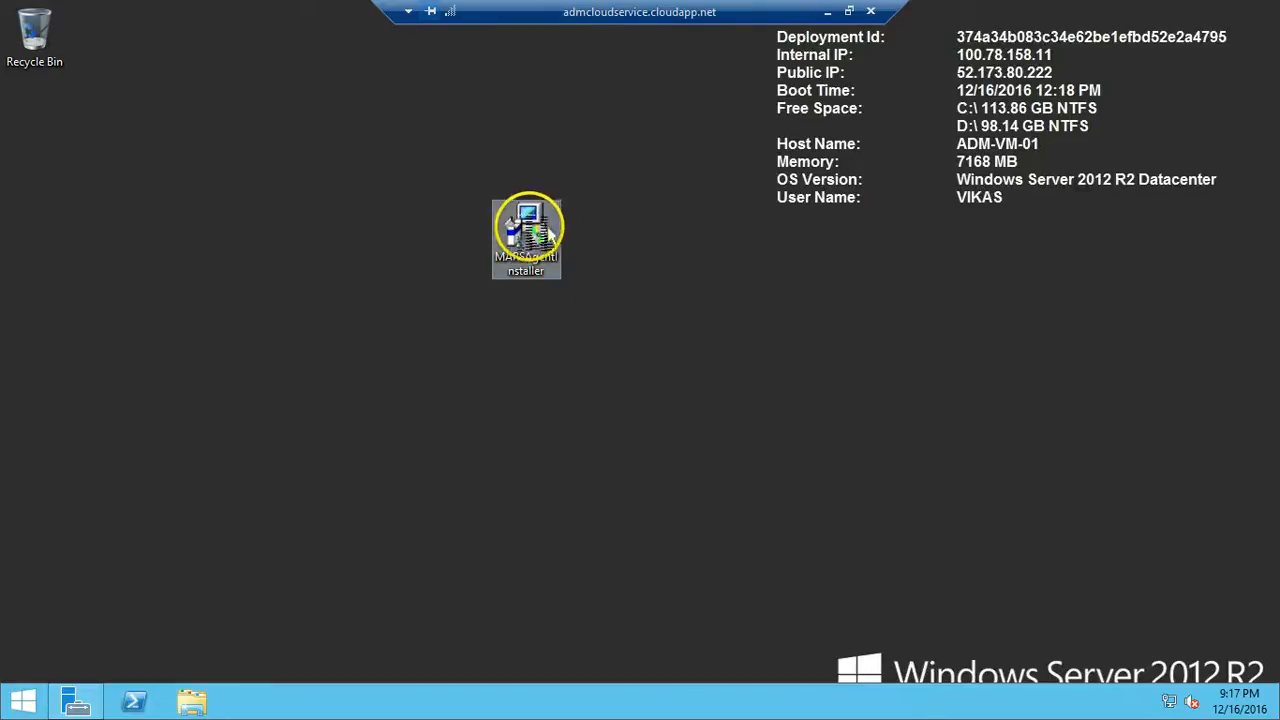
pyautogui.click(553, 235)
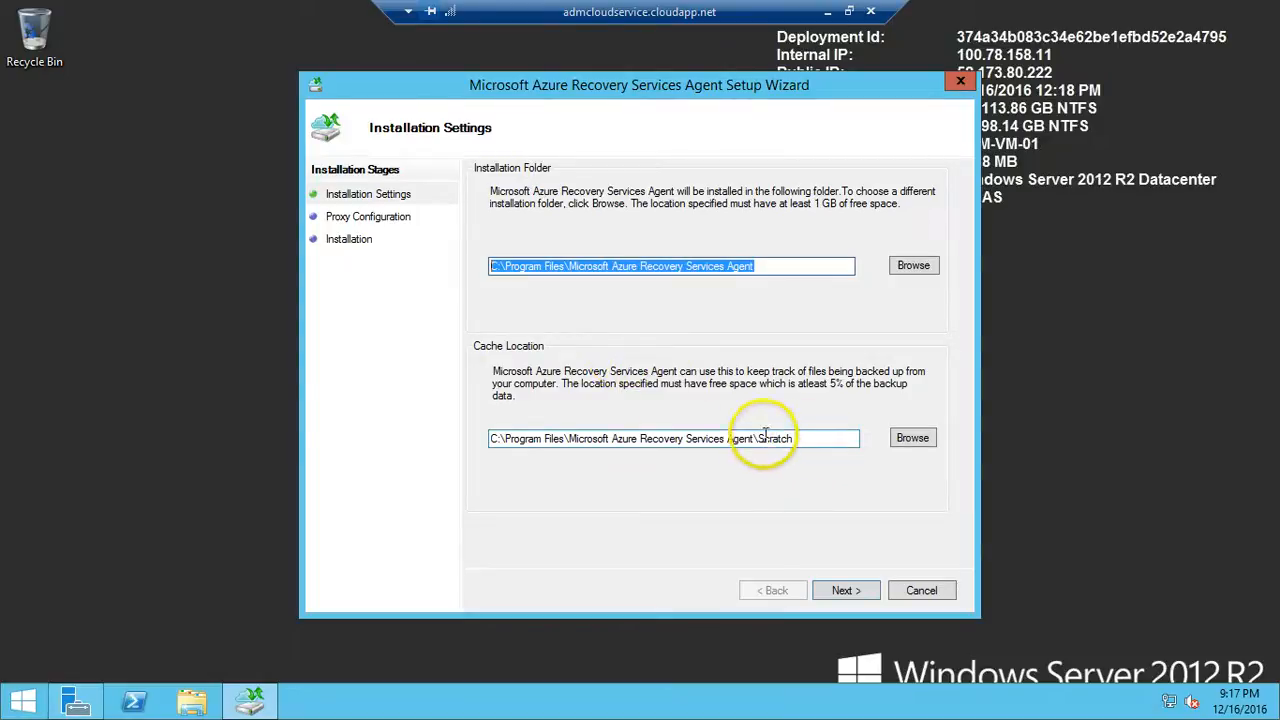
pyautogui.press('Tab')
pyautogui.press('Tab')
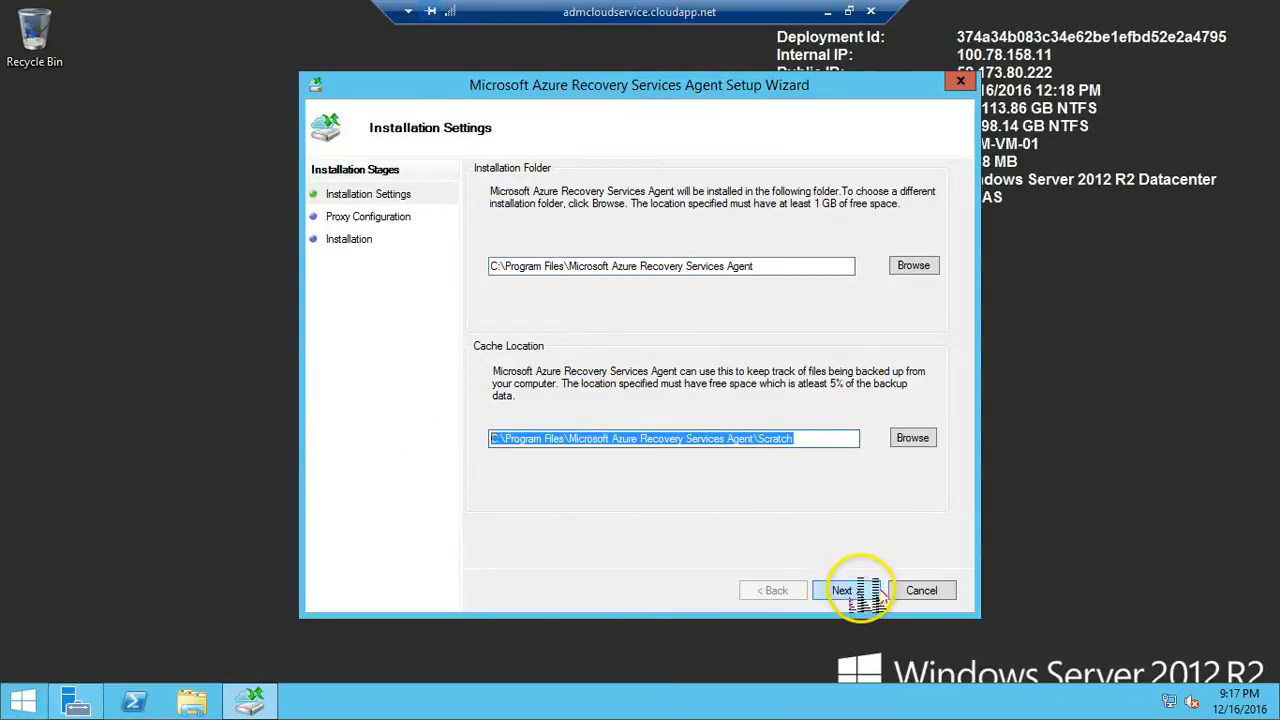
pyautogui.click(855, 590)
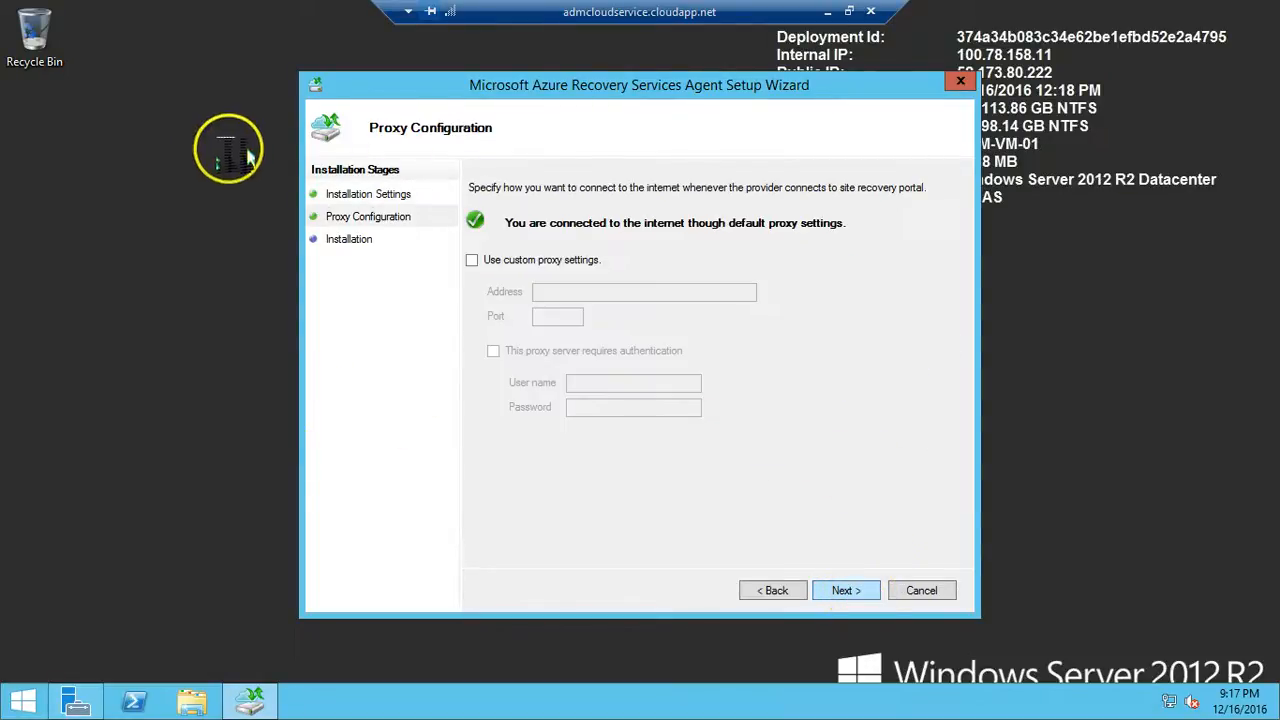
# Look at the custom proxy options, leave custom proxy settings disabled and continue to the Installation stage
pyautogui.click(478, 259)
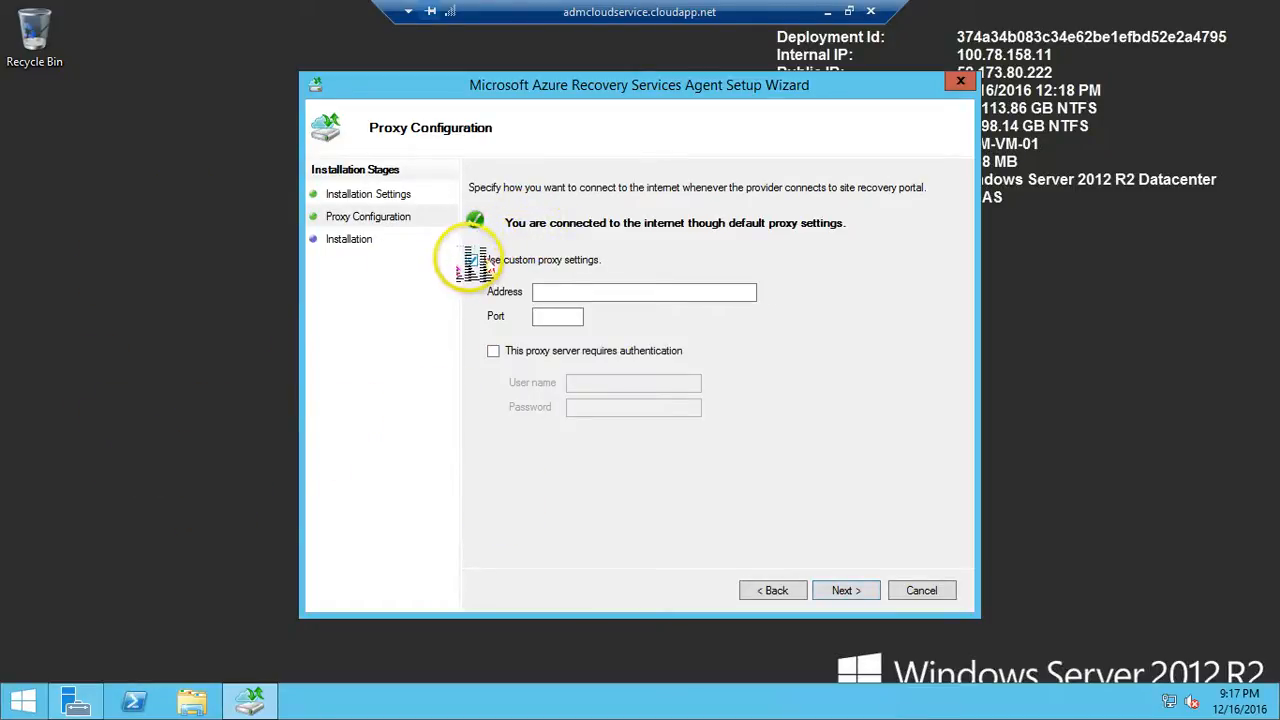
pyautogui.click(545, 261)
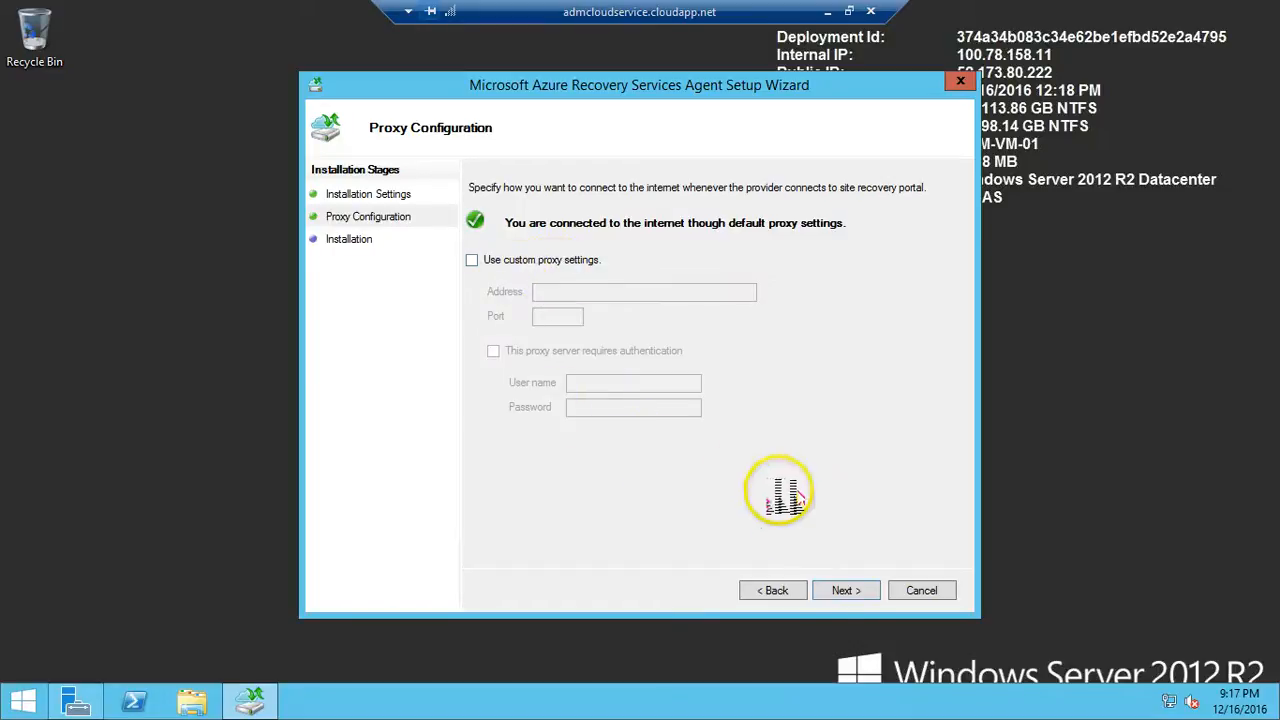
pyautogui.click(845, 590)
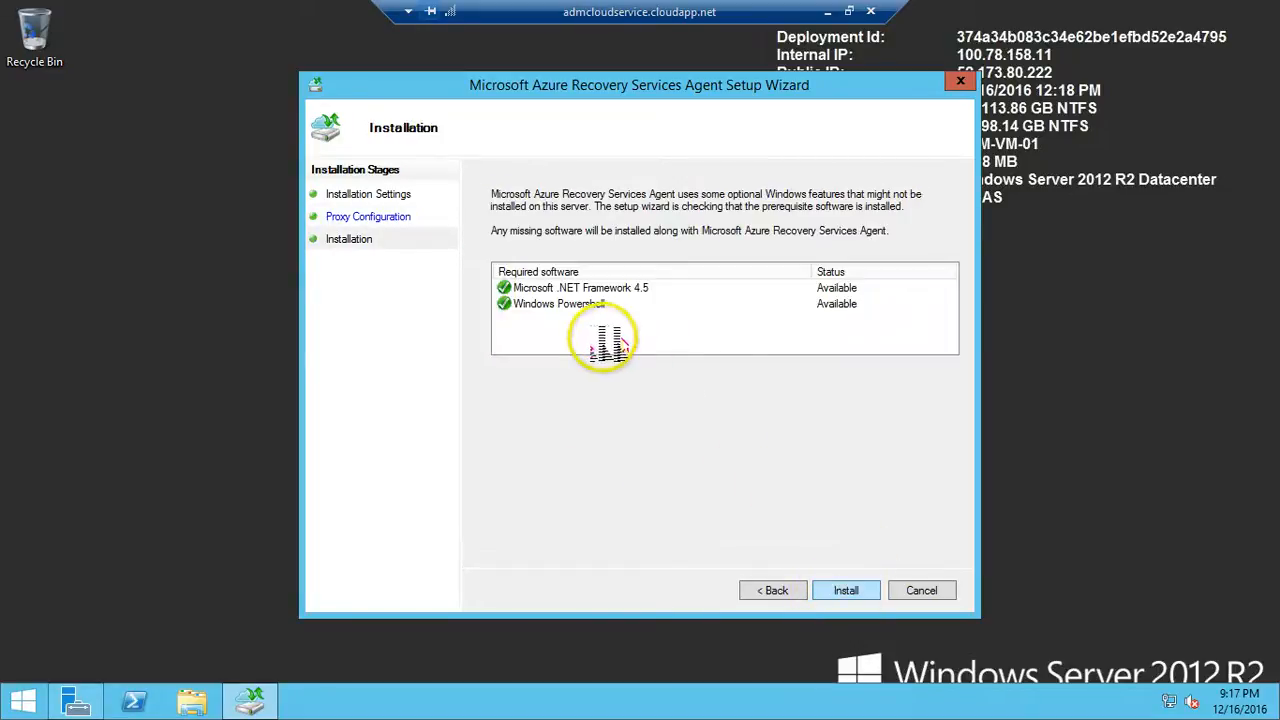
# Check the required software, Microsoft .NET Framework 4.5 and Windows Powershell, and install the Microsoft Azure Recovery Services Agent
pyautogui.click(612, 292)
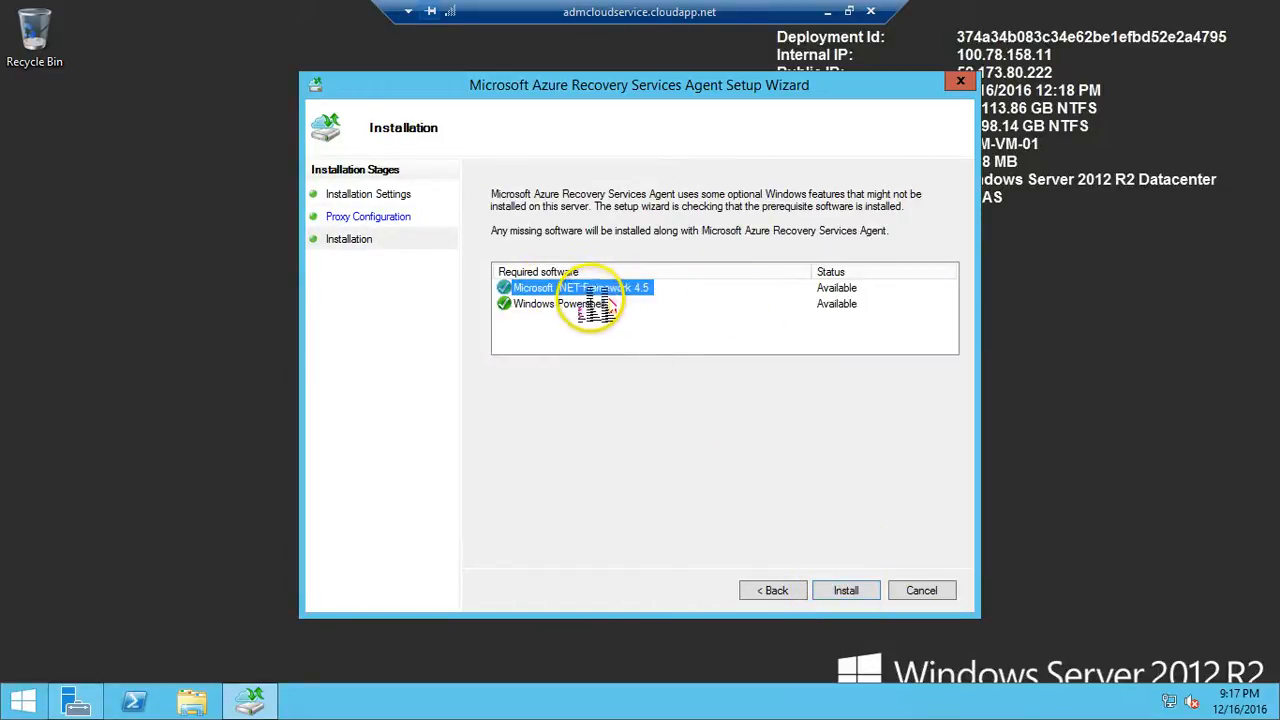
pyautogui.click(545, 303)
pyautogui.click(535, 288)
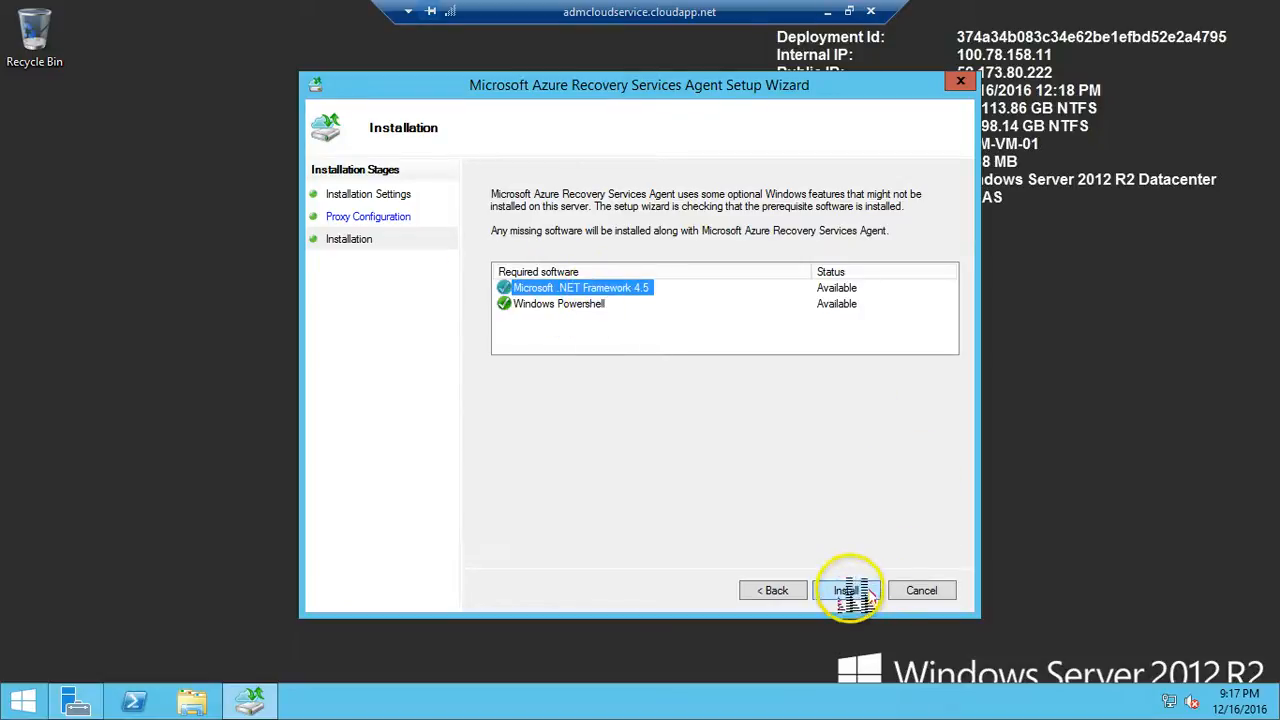
pyautogui.click(848, 590)
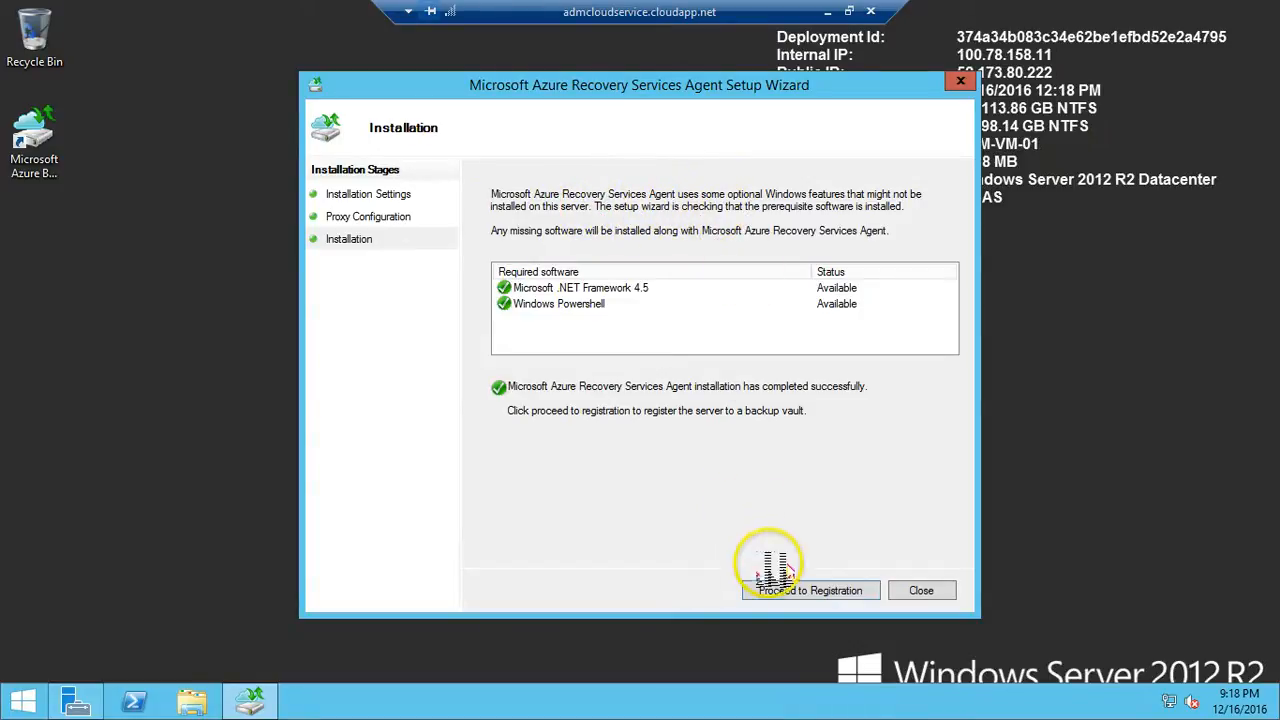
# Review the portal's instructions on installing the backup agent and protecting items, and proceed to server registration in the remote server's setup wizard
pyautogui.click(797, 592)
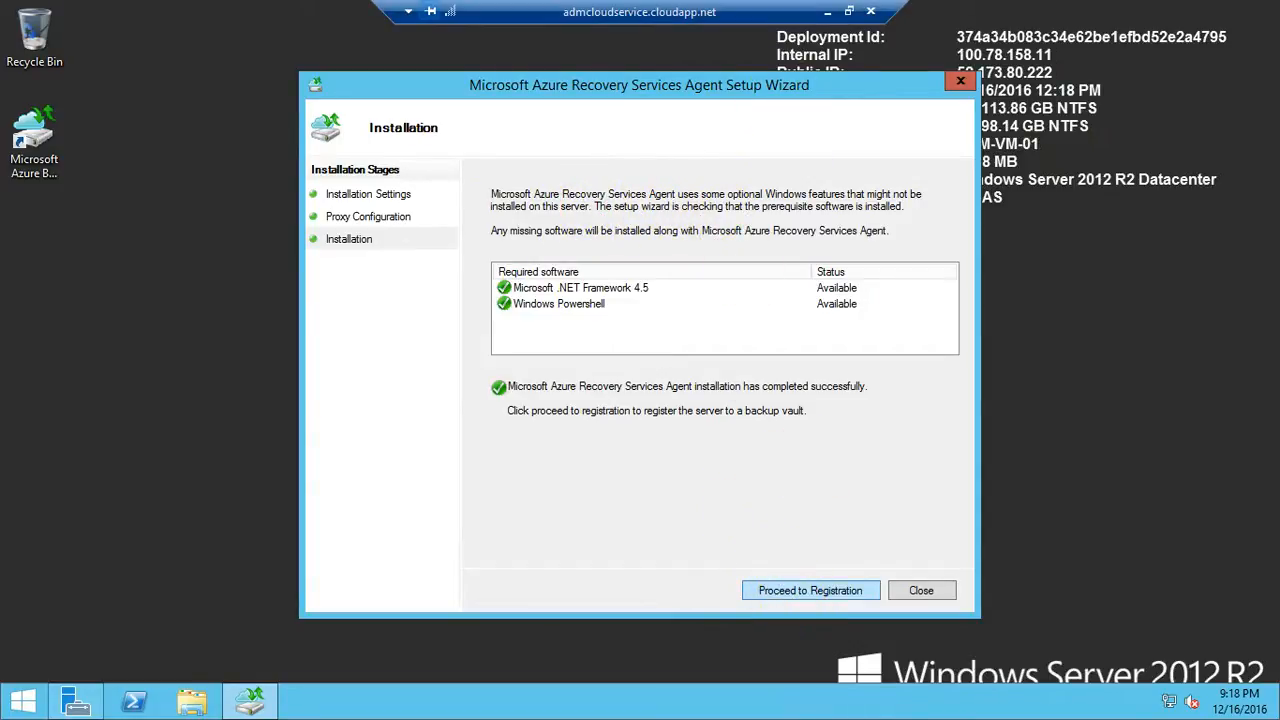
pyautogui.click(828, 12)
pyautogui.scroll(-2, 532, 404)
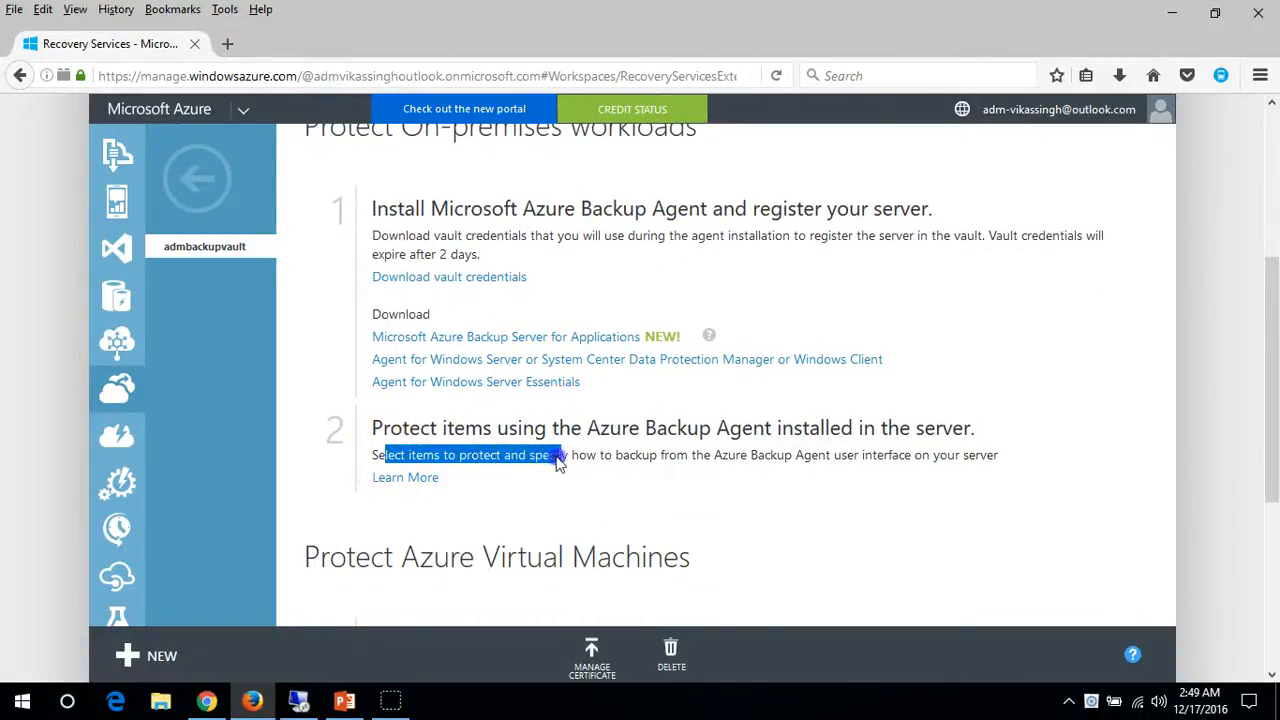
pyautogui.moveTo(755, 457); pyautogui.dragTo(909, 471)
pyautogui.click(1012, 482)
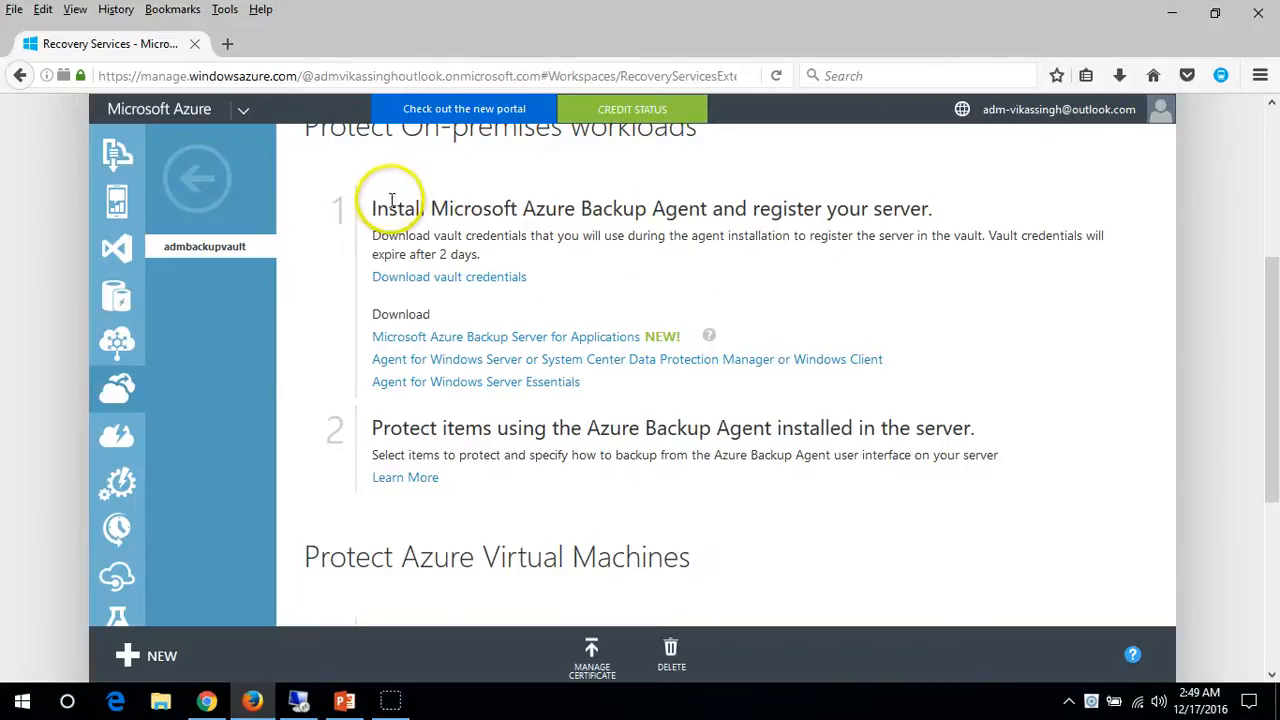
pyautogui.moveTo(382, 196); pyautogui.dragTo(826, 213)
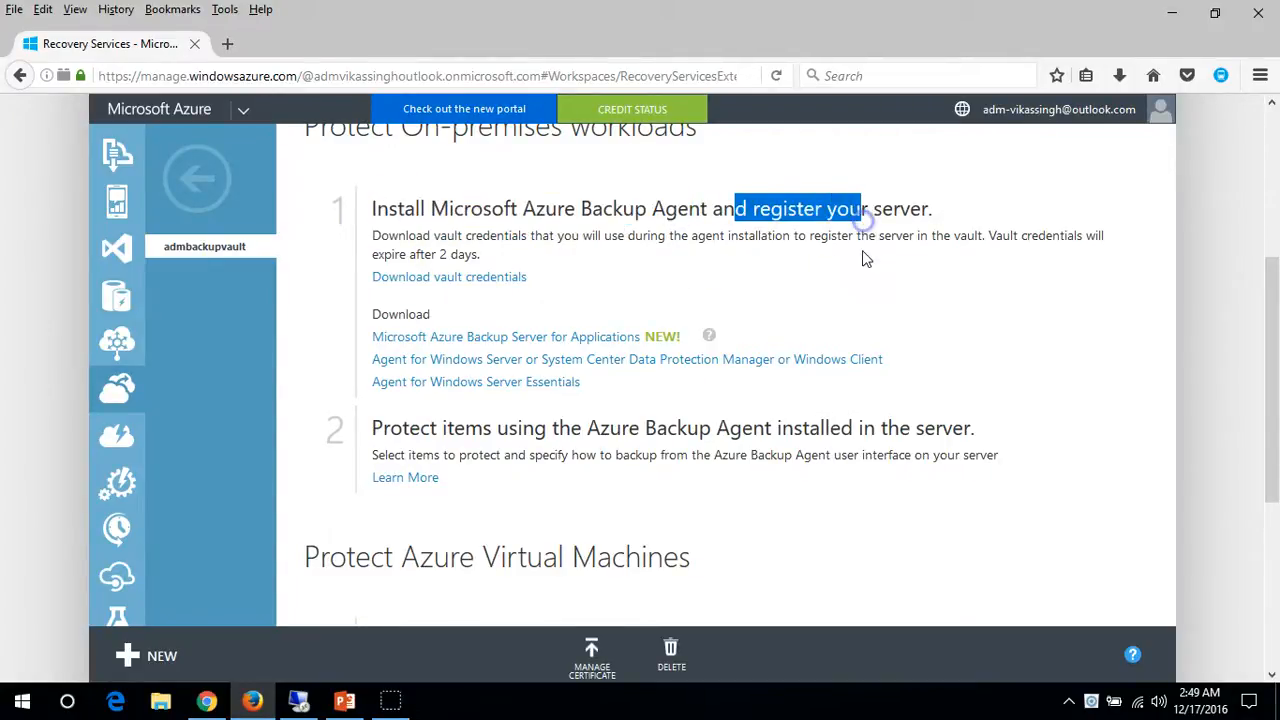
pyautogui.click(855, 255)
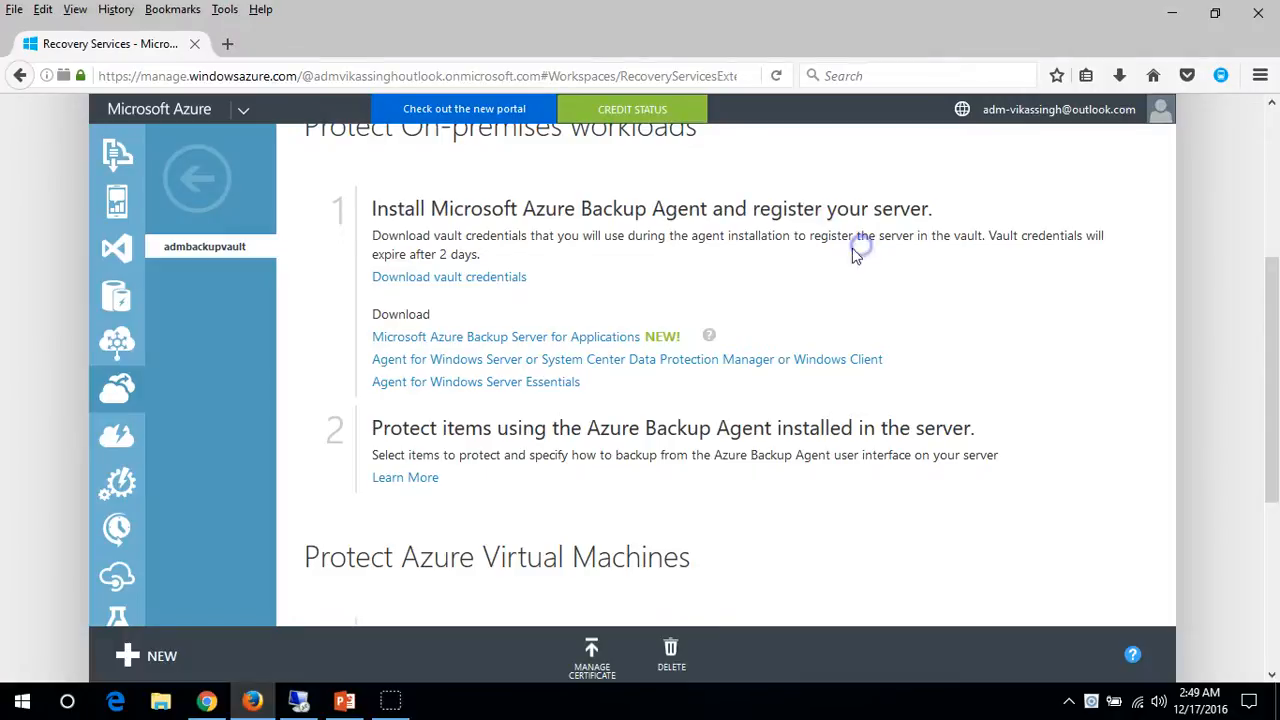
pyautogui.click(303, 701)
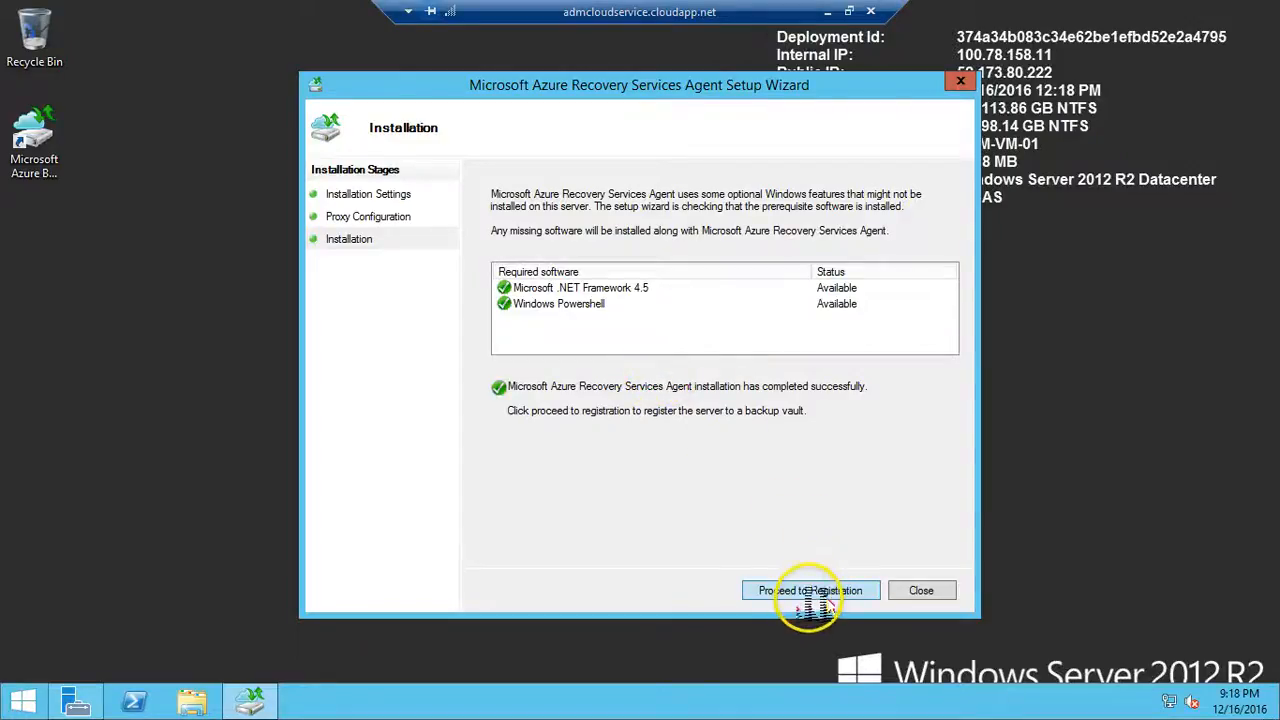
pyautogui.click(815, 591)
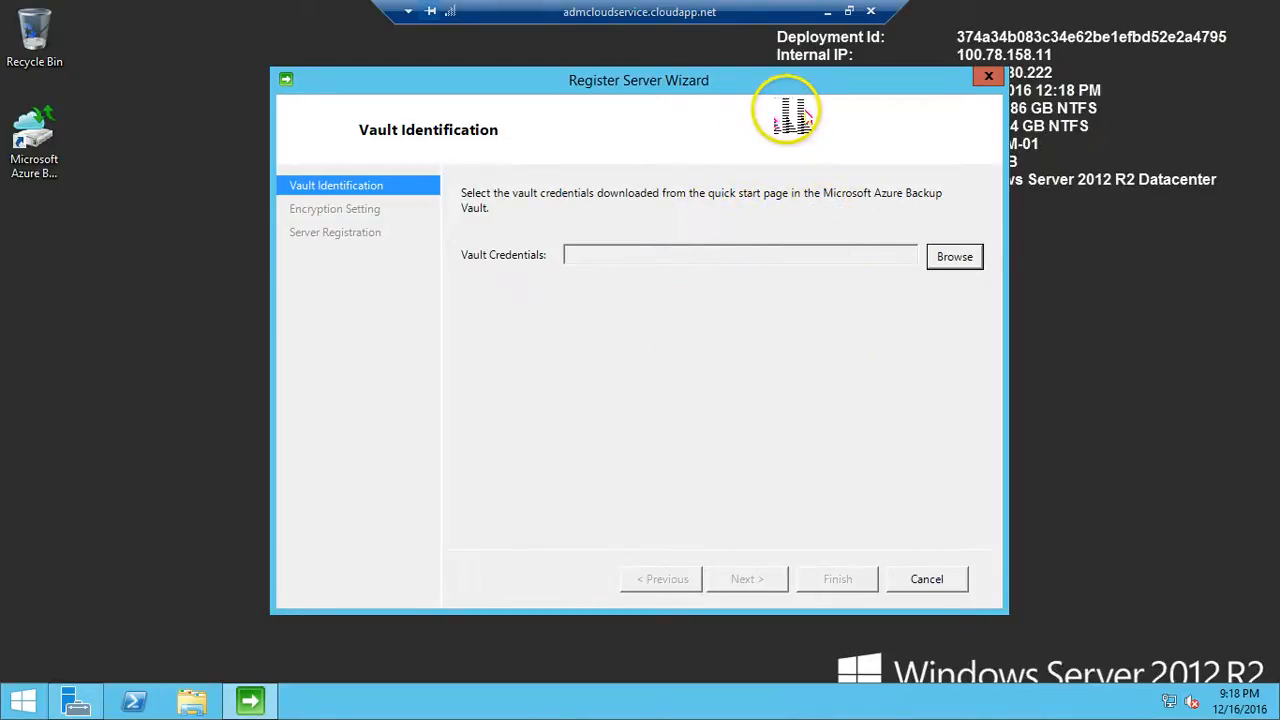
# In the Azure portal, review the Quick Start instructions and vault credentials expiry note, and download and save the admbackupvault credentials file
pyautogui.click(827, 11)
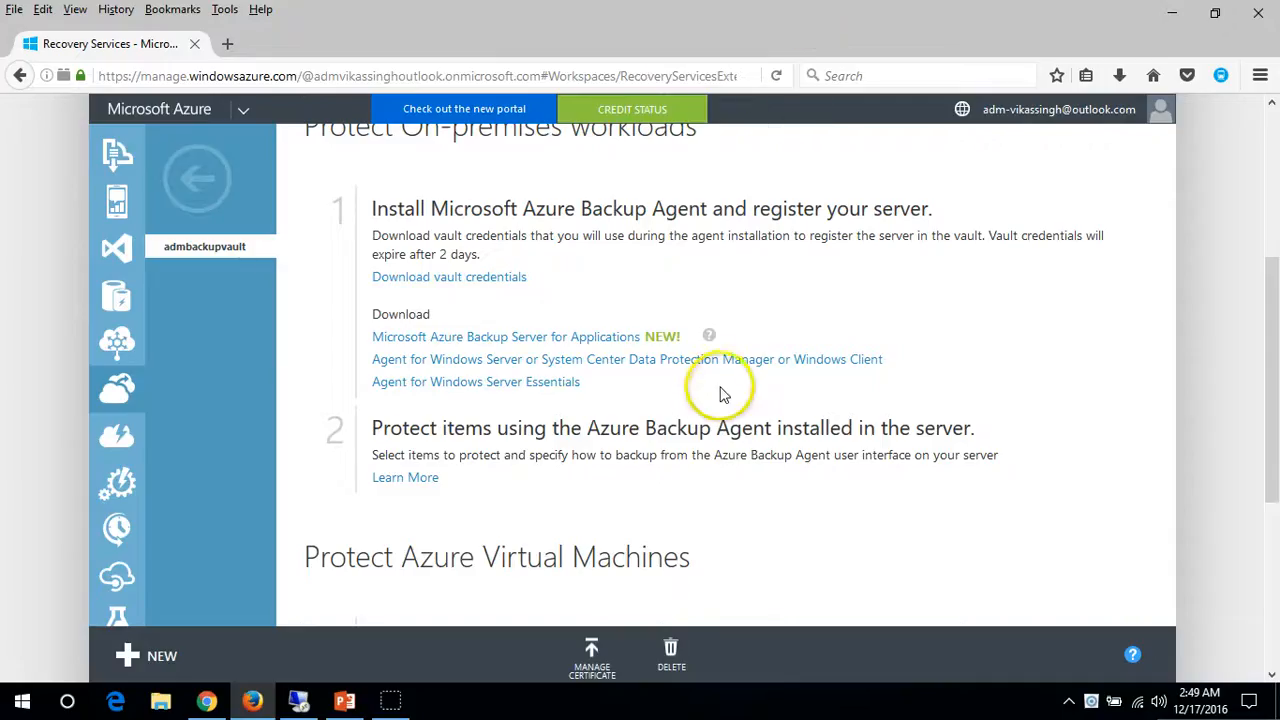
pyautogui.scroll(-5, 724, 395)
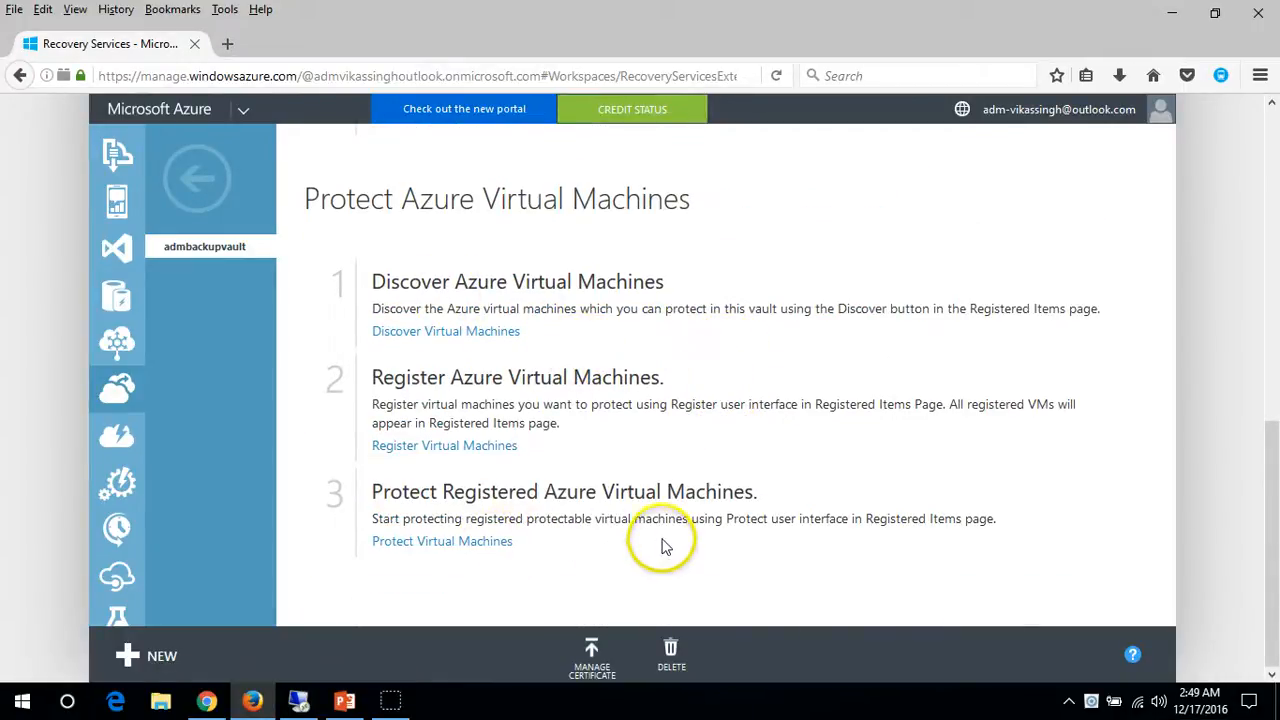
pyautogui.scroll(10, 664, 545)
pyautogui.scroll(-3, 657, 421)
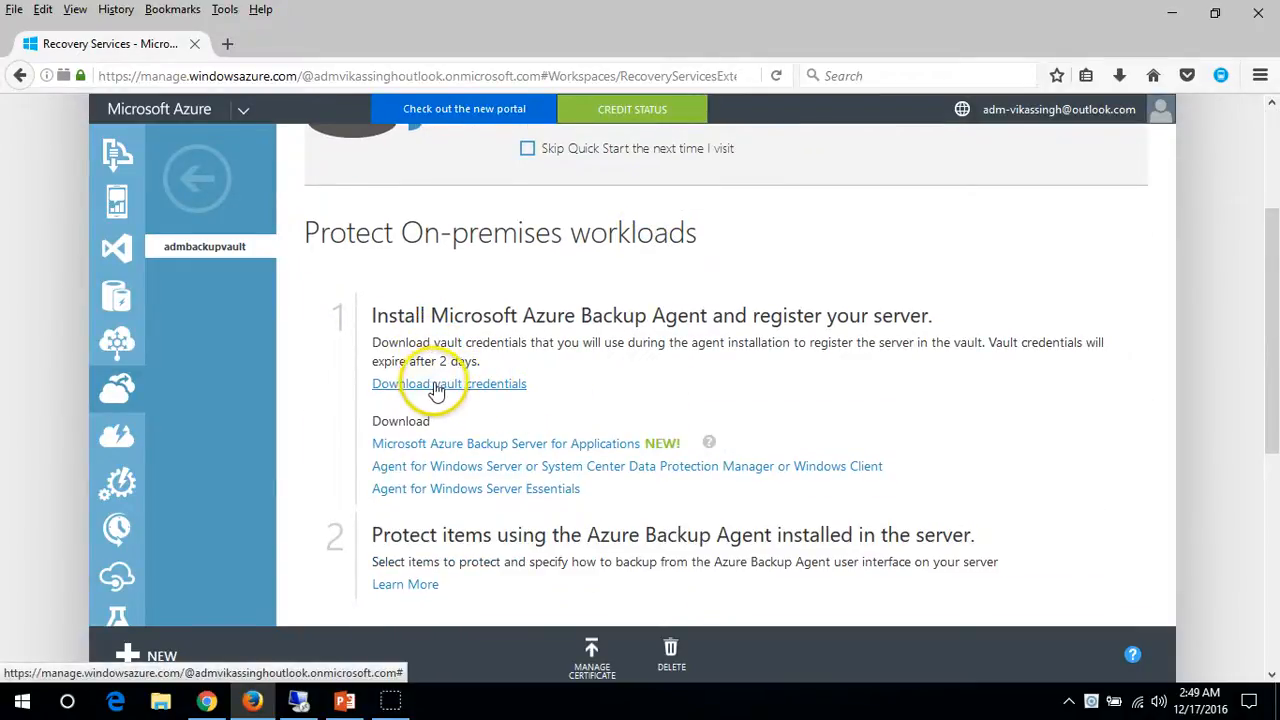
pyautogui.moveTo(989, 342); pyautogui.dragTo(1080, 344)
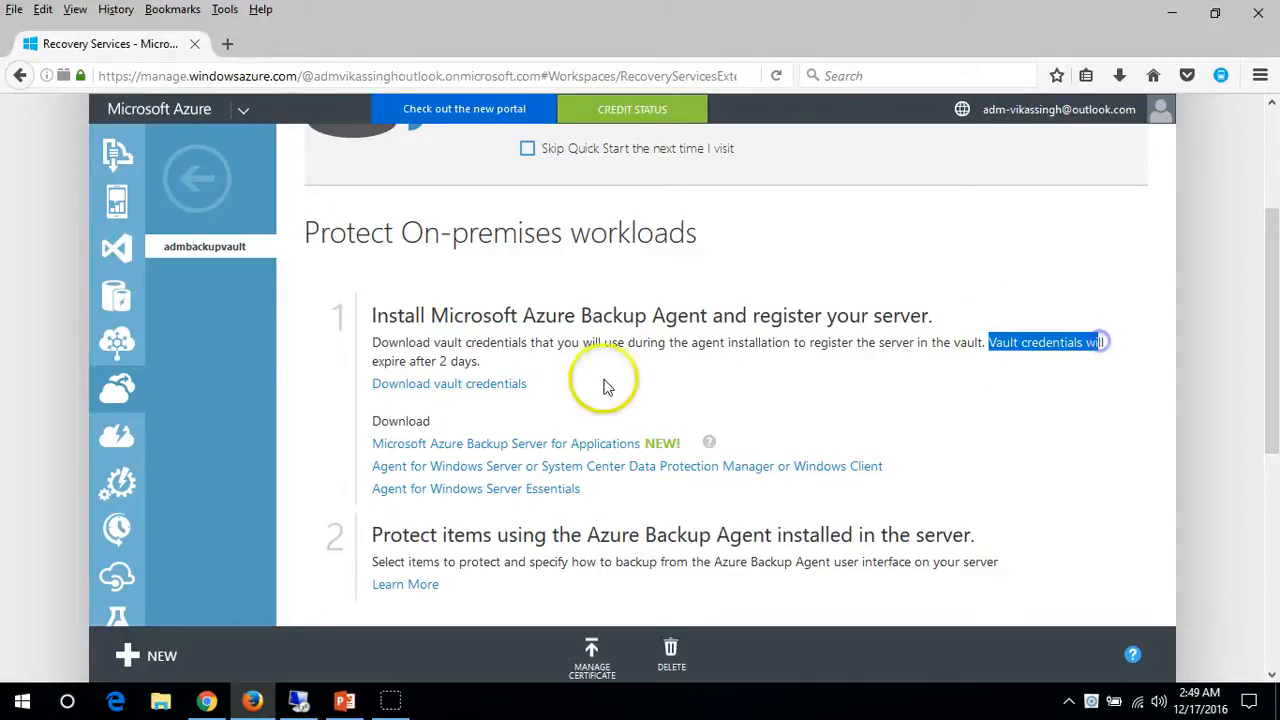
pyautogui.moveTo(390, 361); pyautogui.dragTo(455, 368)
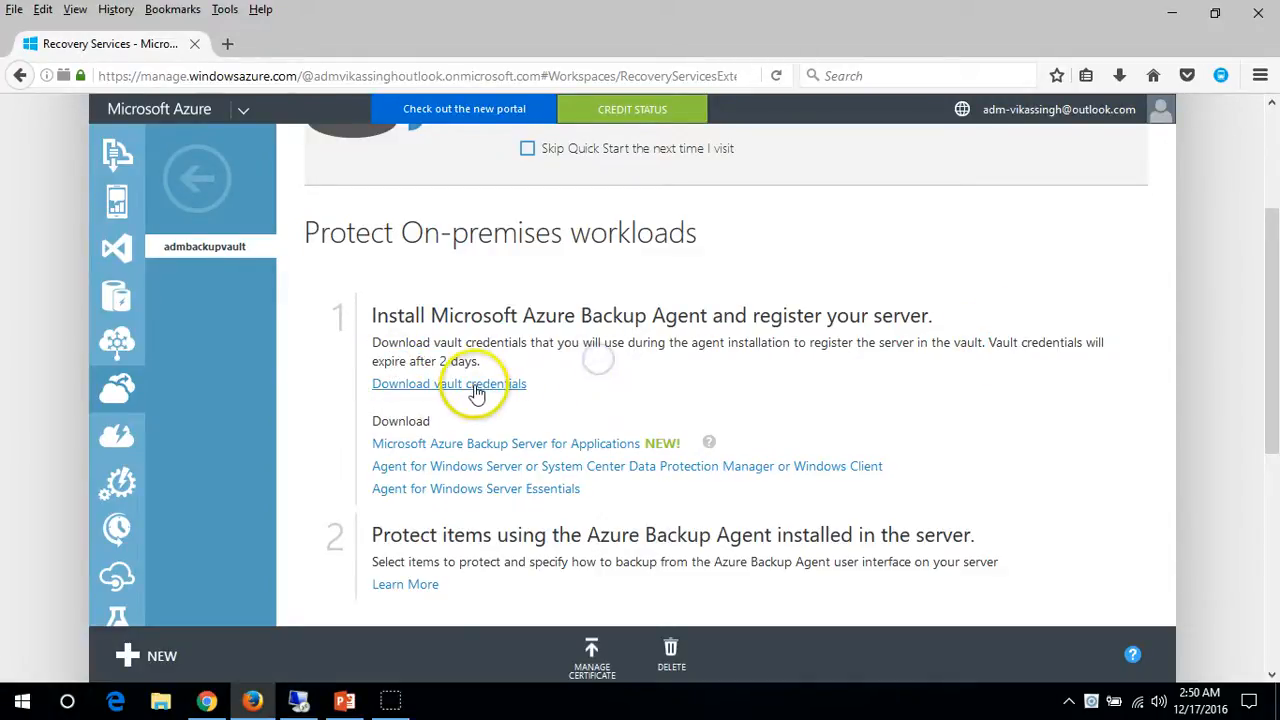
pyautogui.click(476, 388)
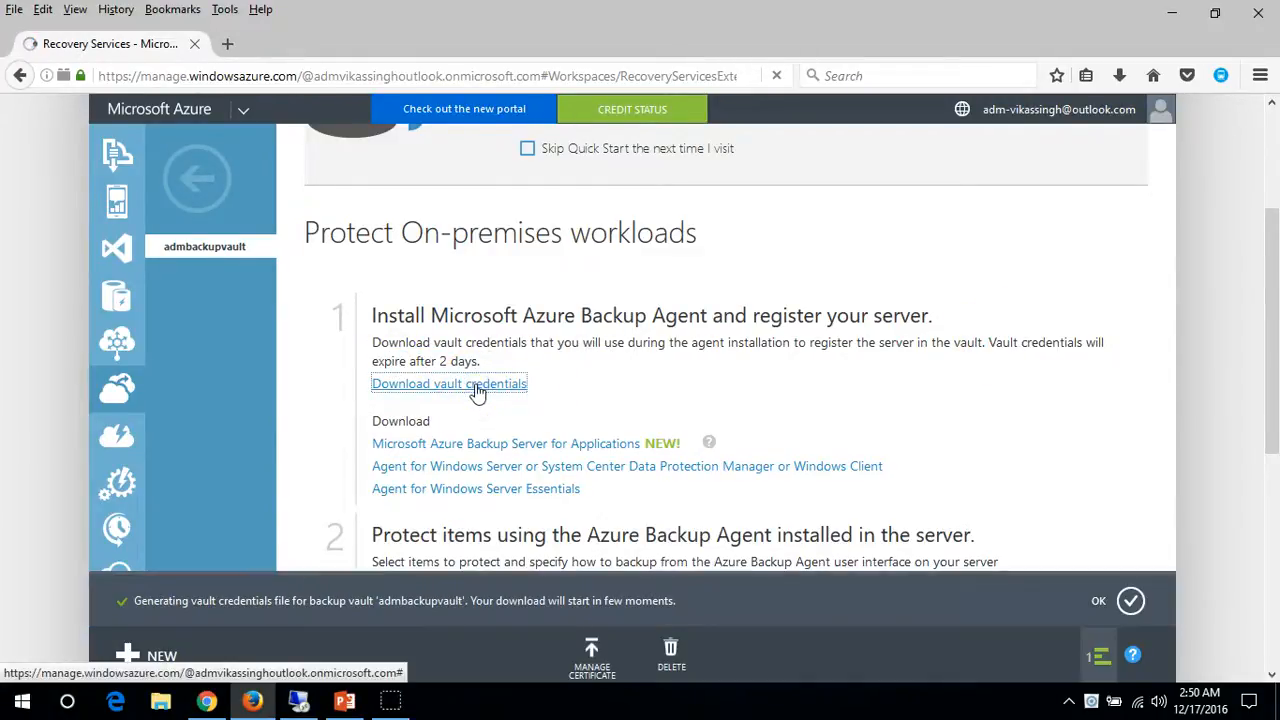
pyautogui.click(1131, 602)
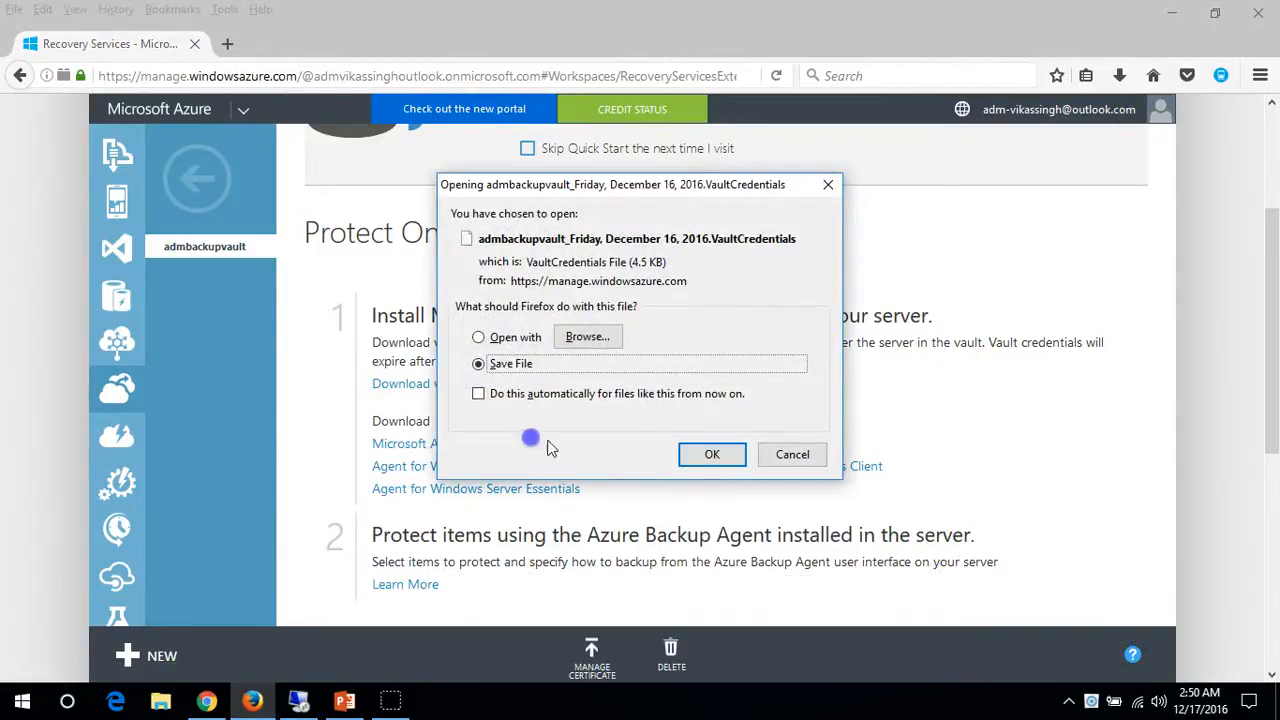
pyautogui.click(709, 452)
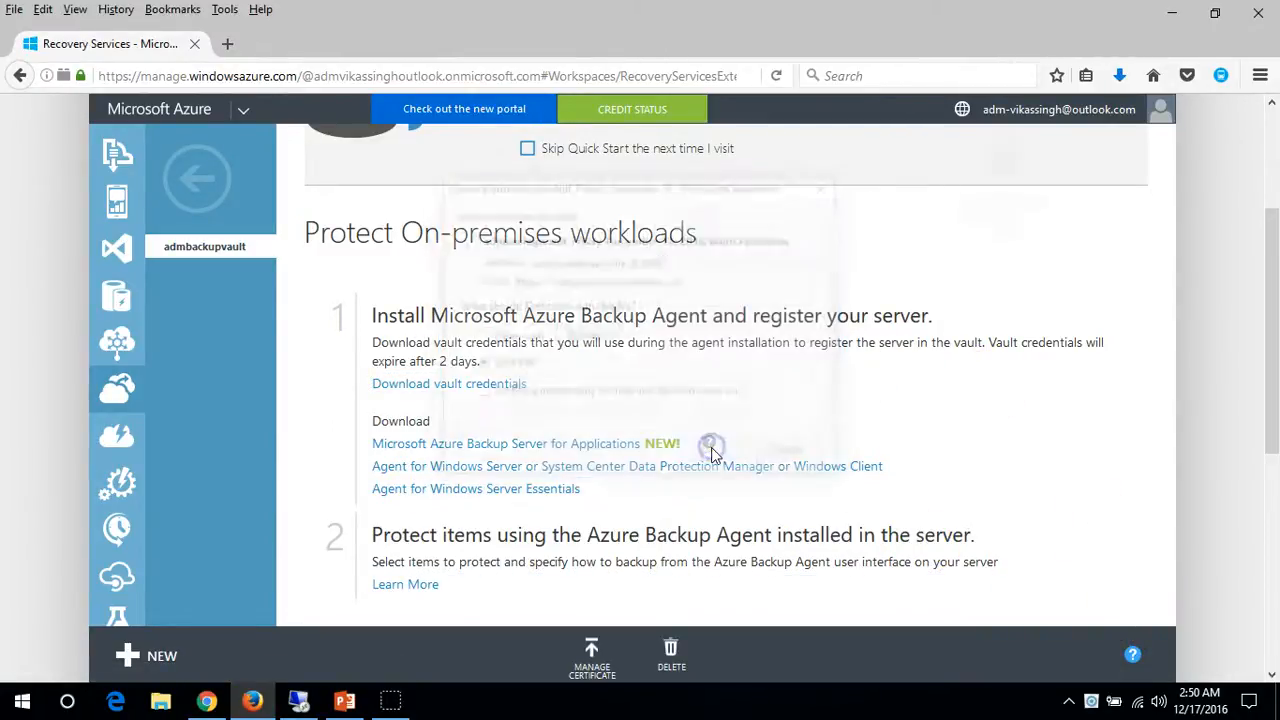
# Copy the downloaded admbackupvault_Friday, December 16, 2016.VaultCredentials file from Downloads to the remote server's desktop
pyautogui.click(1119, 76)
pyautogui.click(1106, 137)
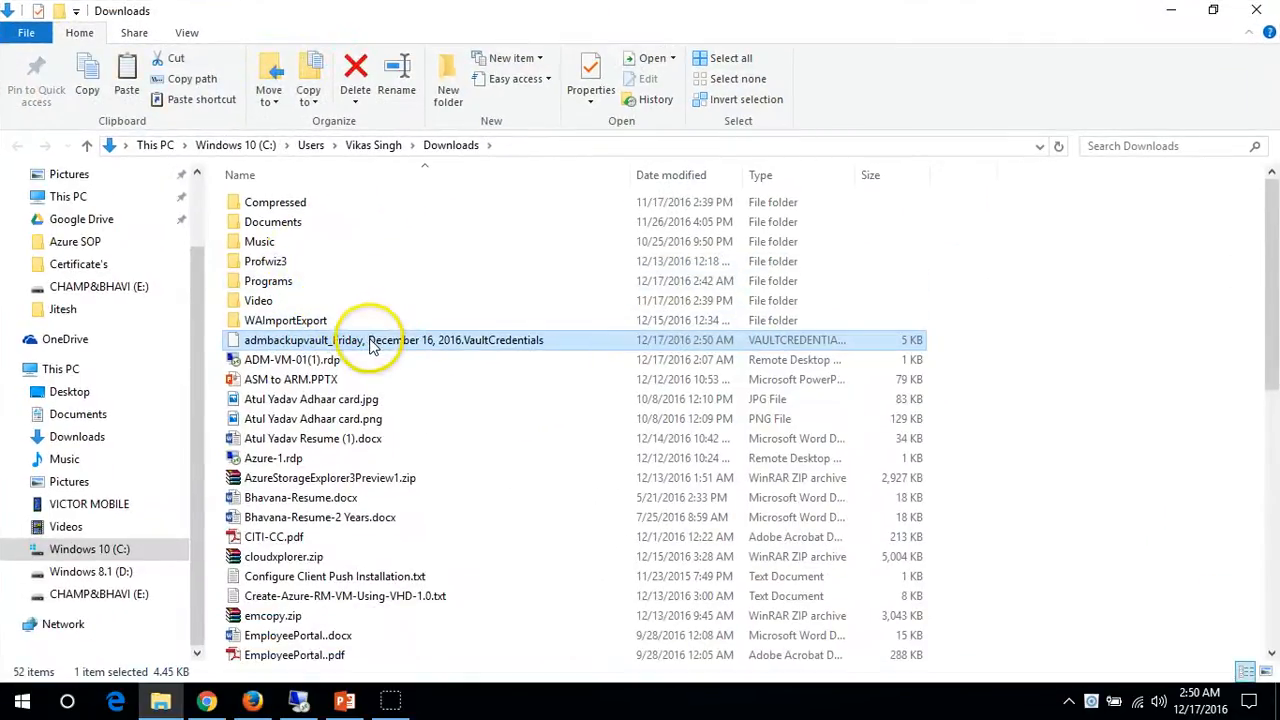
pyautogui.rightClick(370, 341)
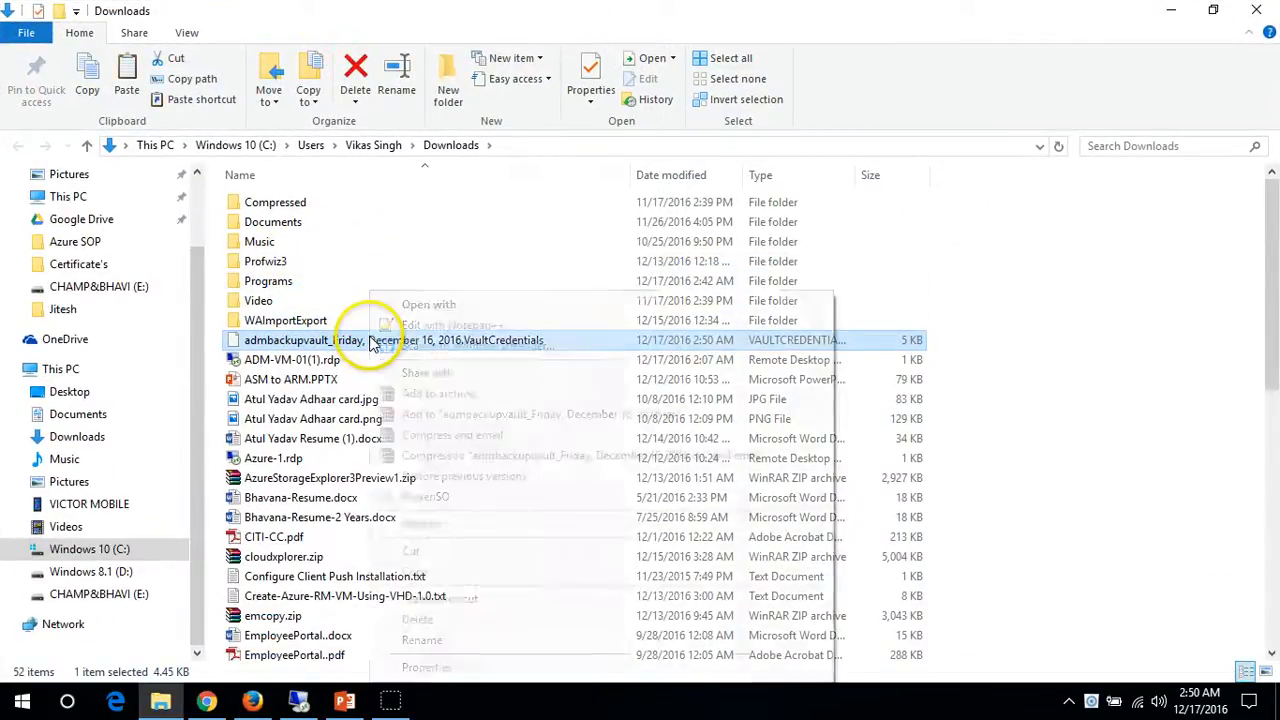
pyautogui.click(413, 572)
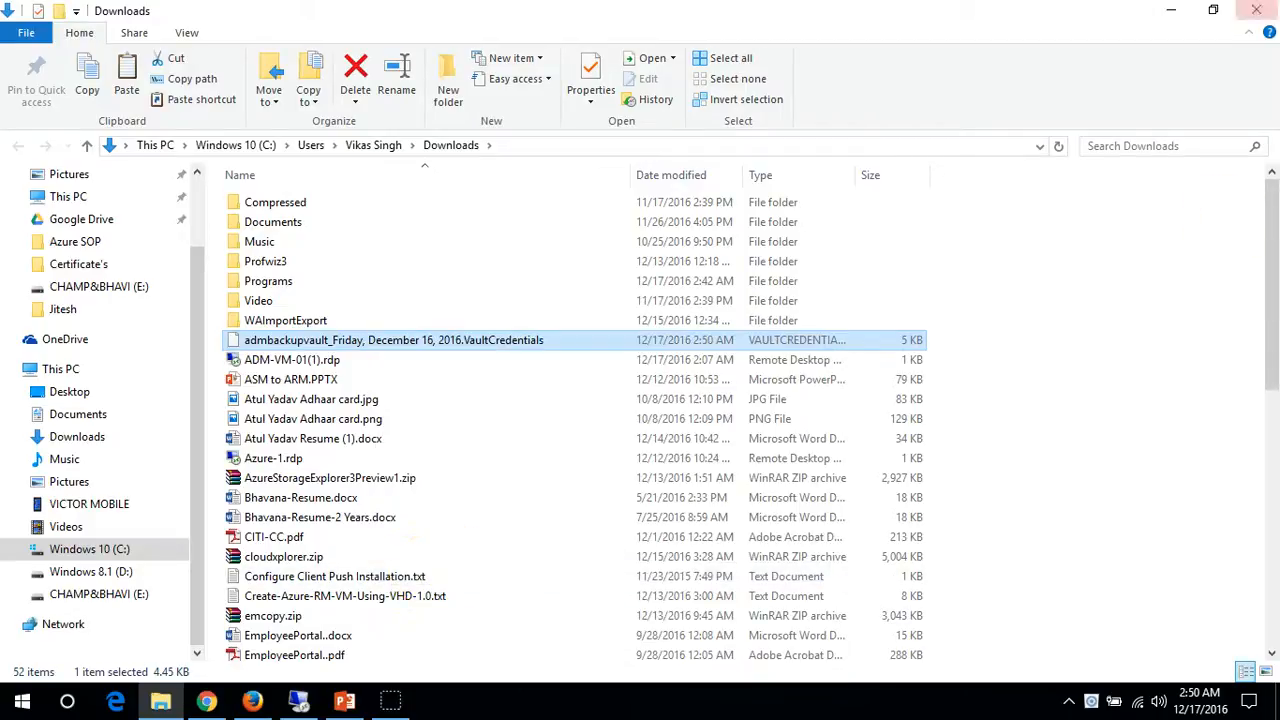
pyautogui.click(1254, 14)
pyautogui.click(292, 700)
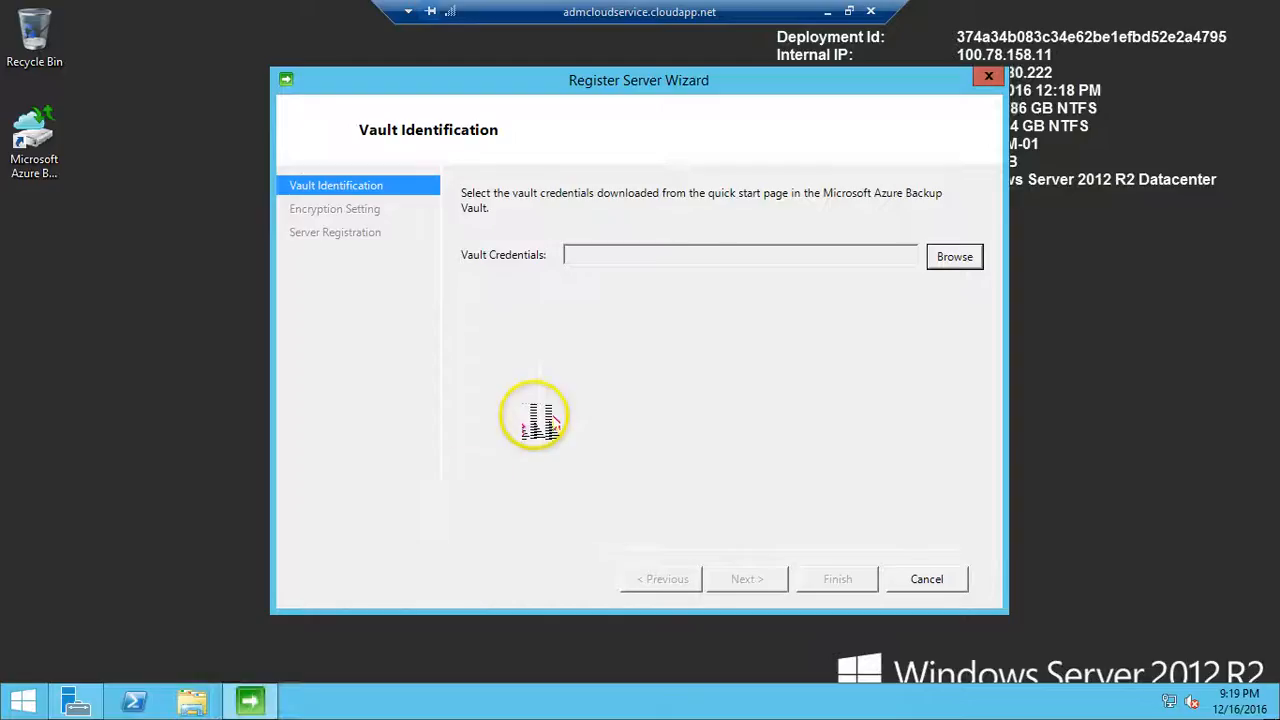
pyautogui.rightClick(136, 267)
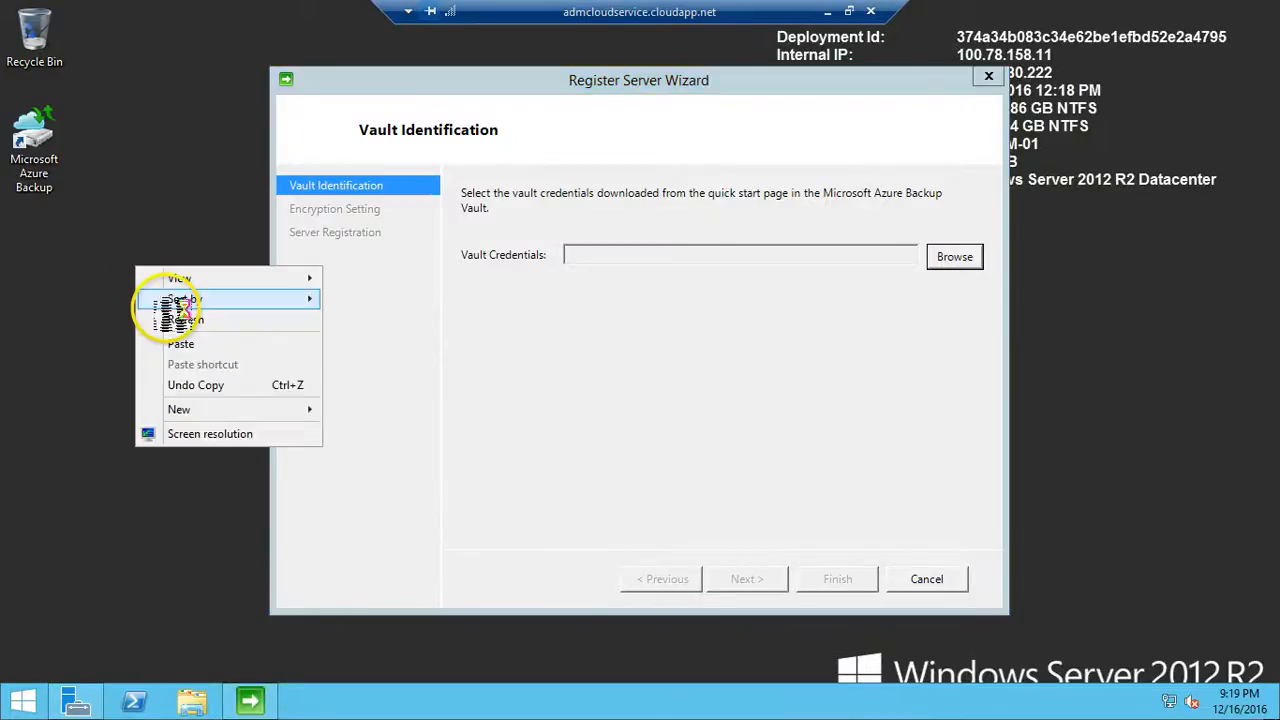
pyautogui.click(185, 345)
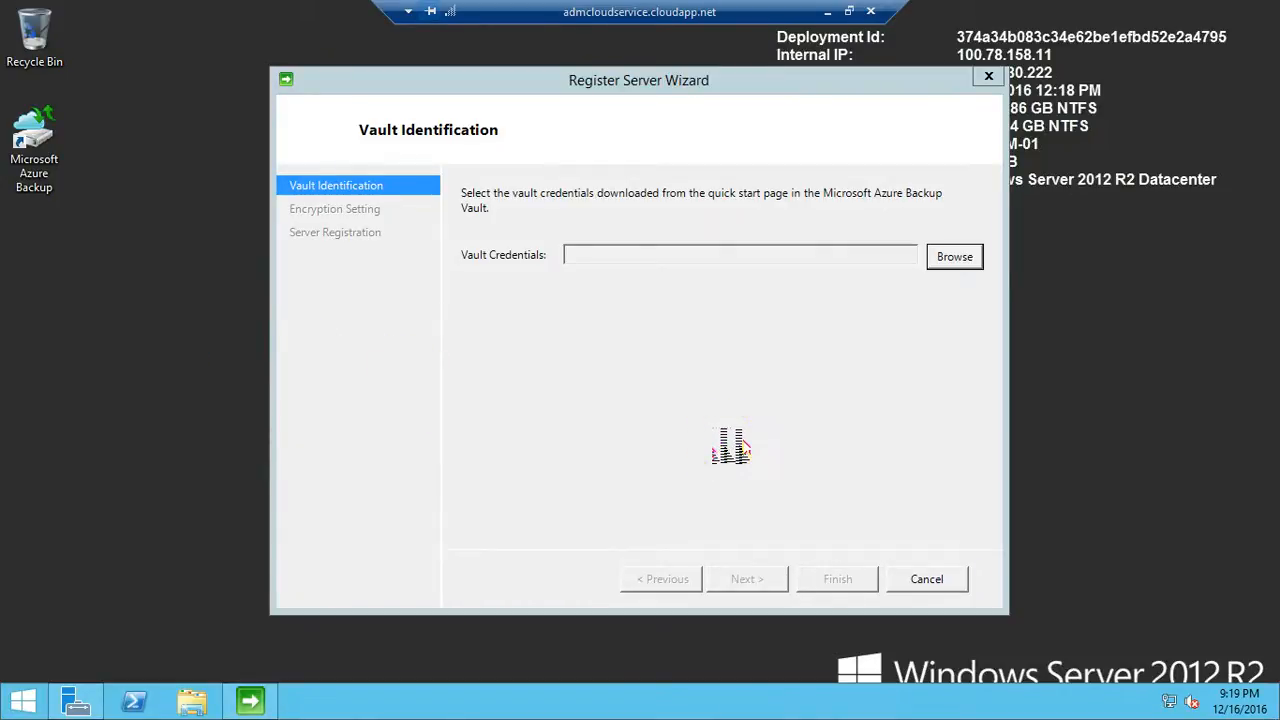
pyautogui.click(602, 355)
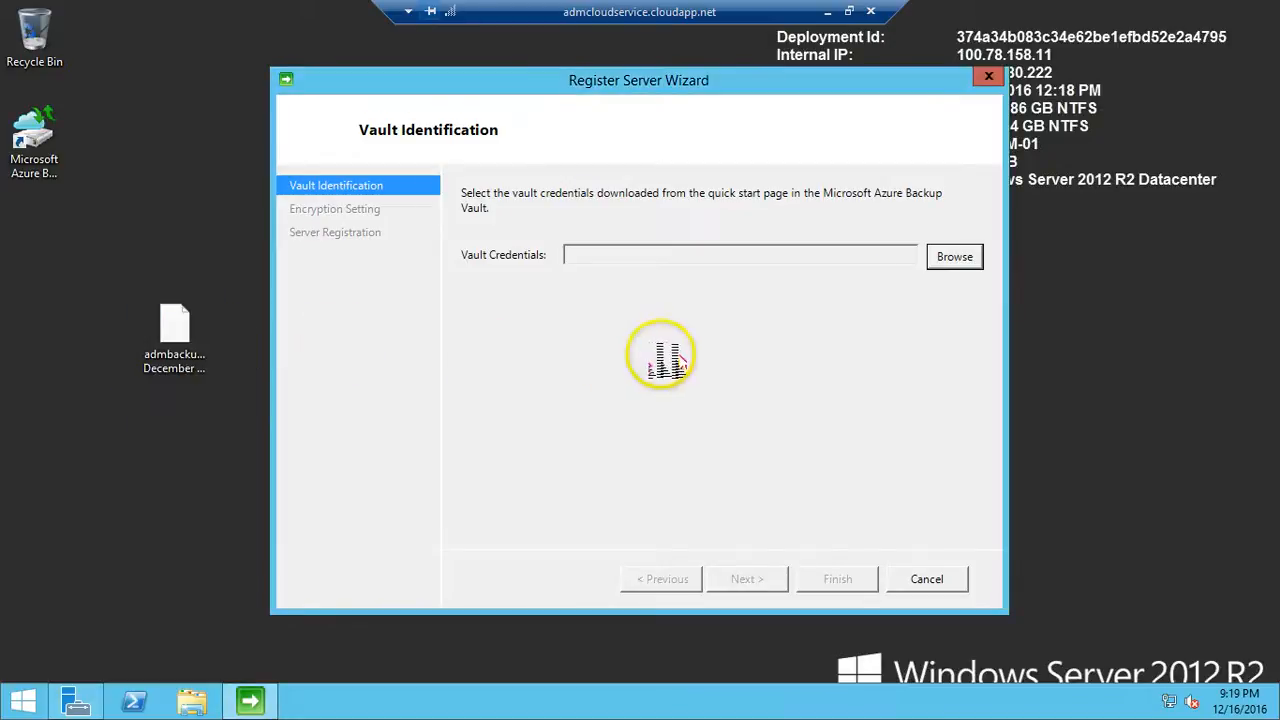
# Select the admbackupvault credentials file from the Desktop for vault identification and continue to the Encryption Setting stage
pyautogui.click(940, 258)
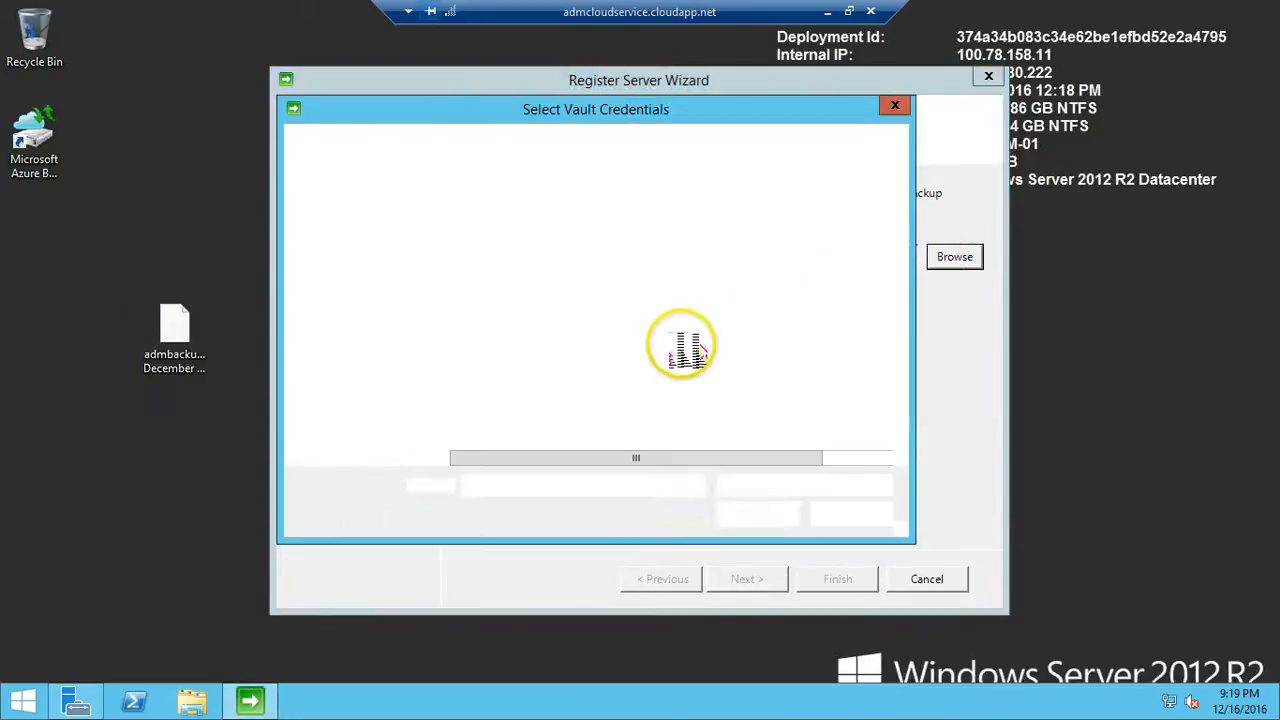
pyautogui.click(563, 228)
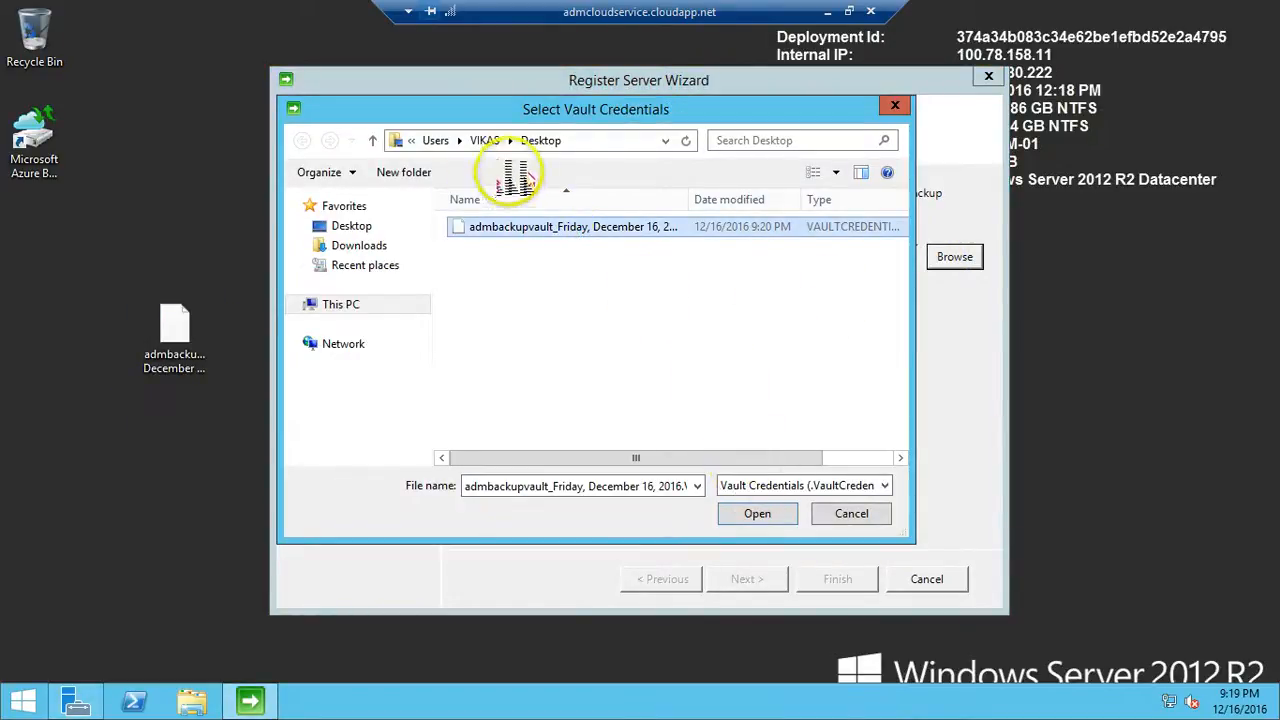
pyautogui.click(745, 515)
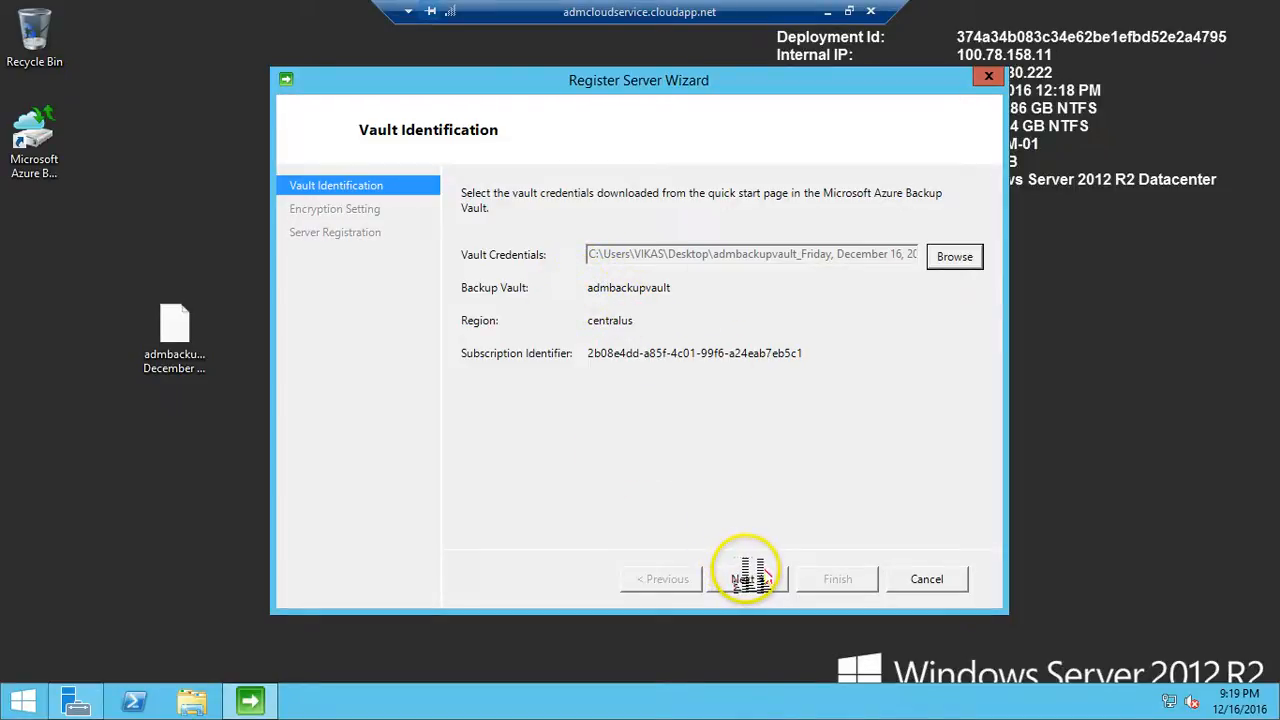
pyautogui.click(750, 578)
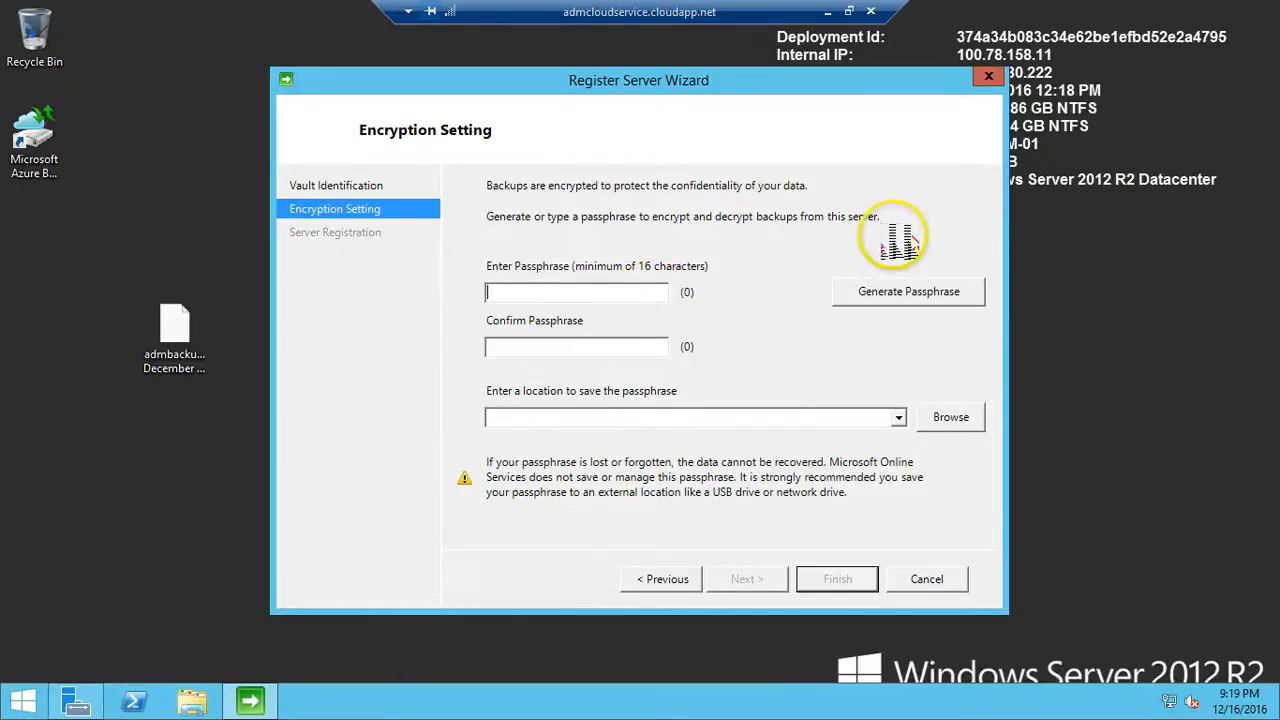
# Generate an encryption passphrase, set Data-Disk01 (F:) as its save location and submit the server registration
pyautogui.click(903, 293)
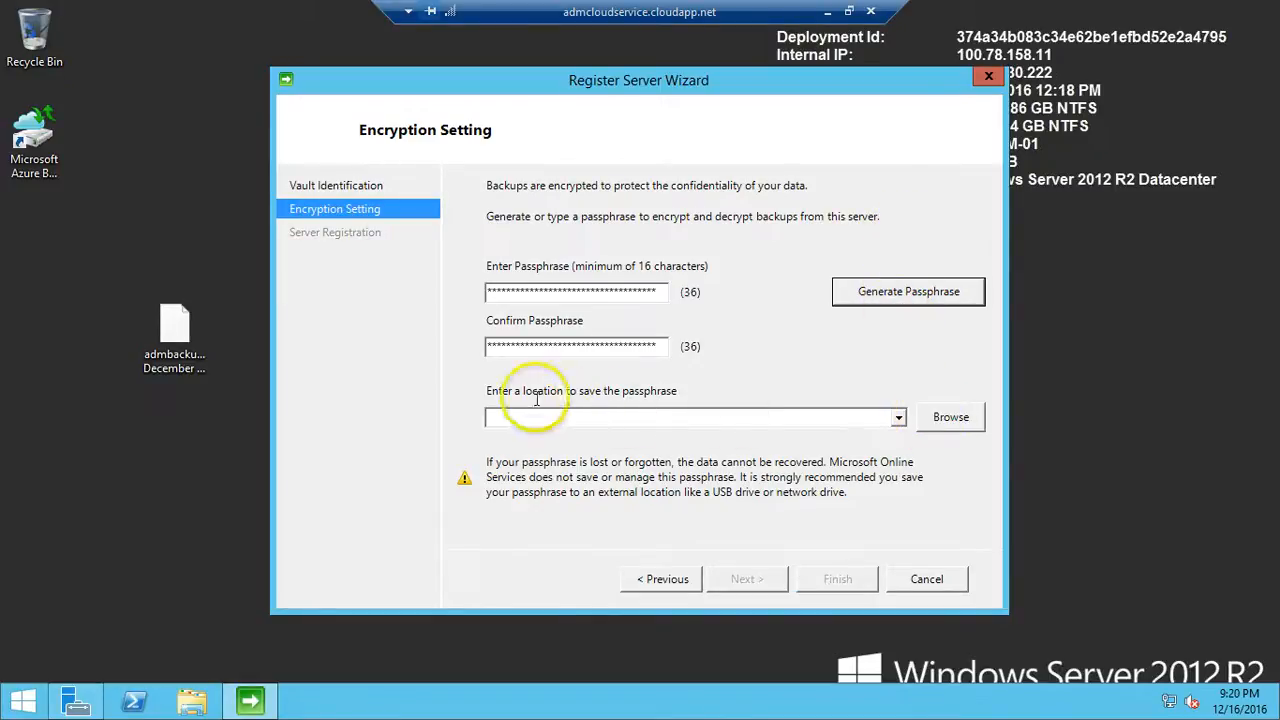
pyautogui.click(950, 418)
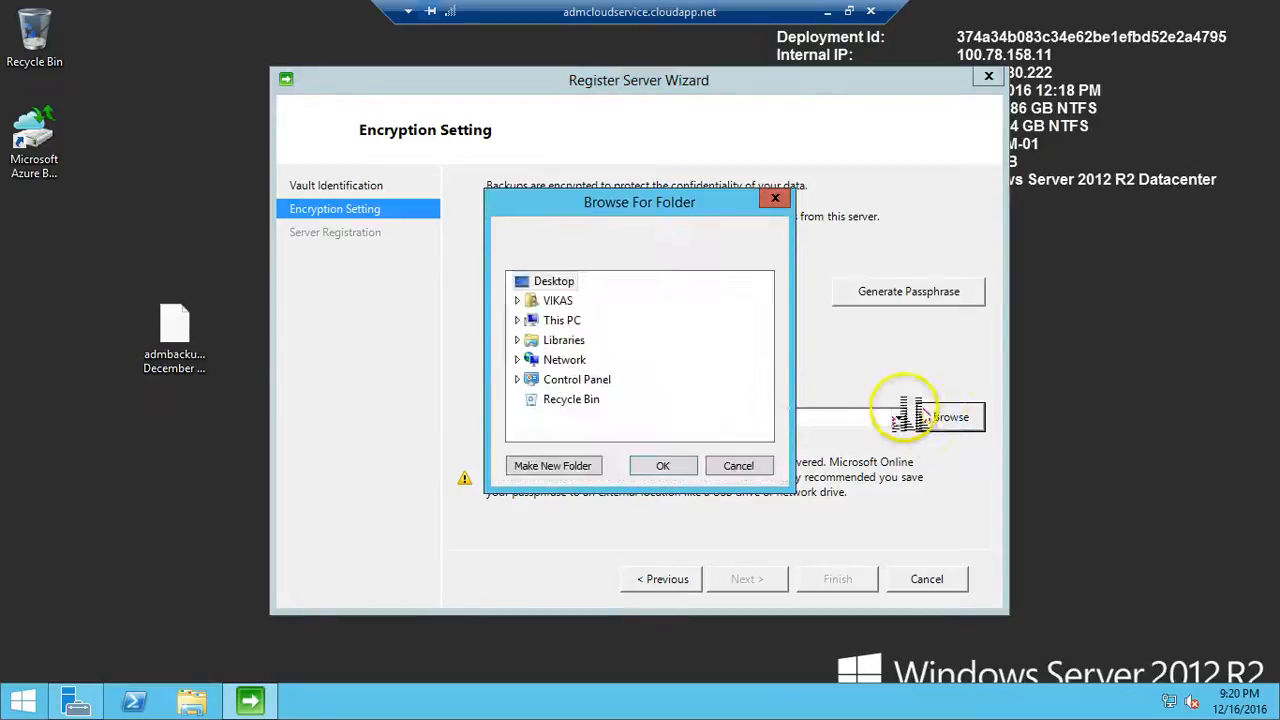
pyautogui.click(517, 320)
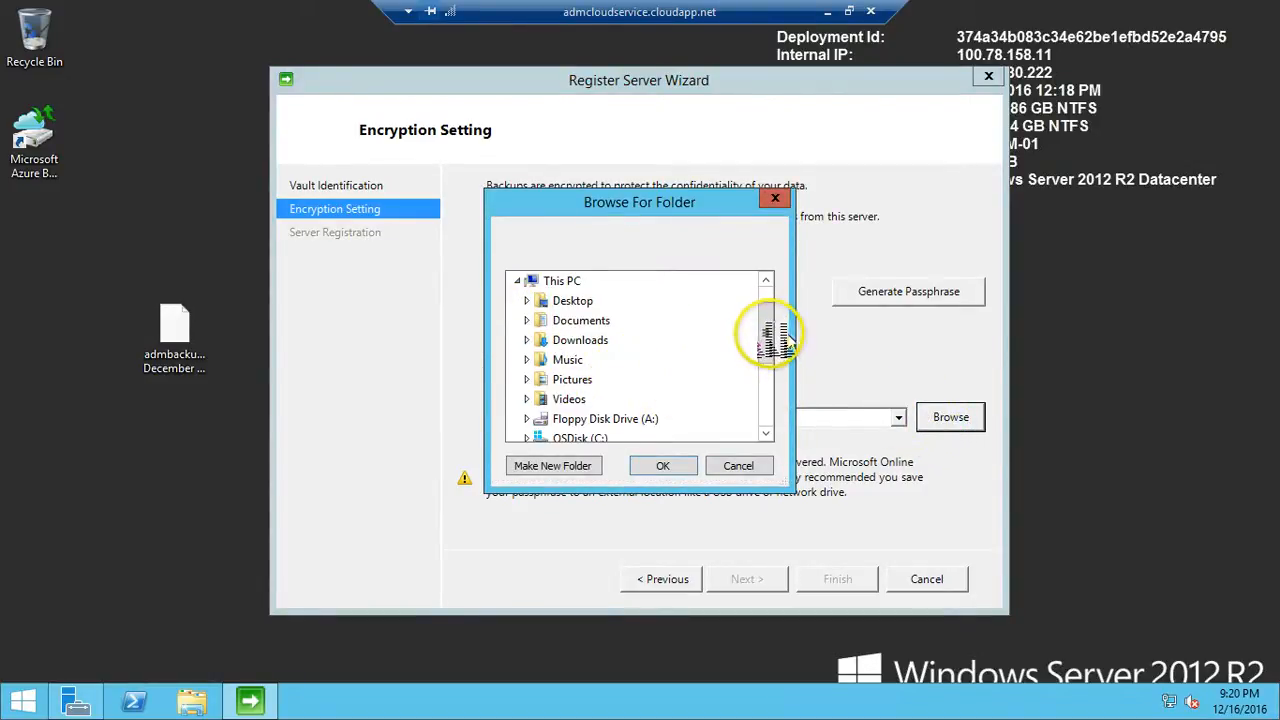
pyautogui.scroll(-1, 765, 395)
pyautogui.scroll(-2, 765, 398)
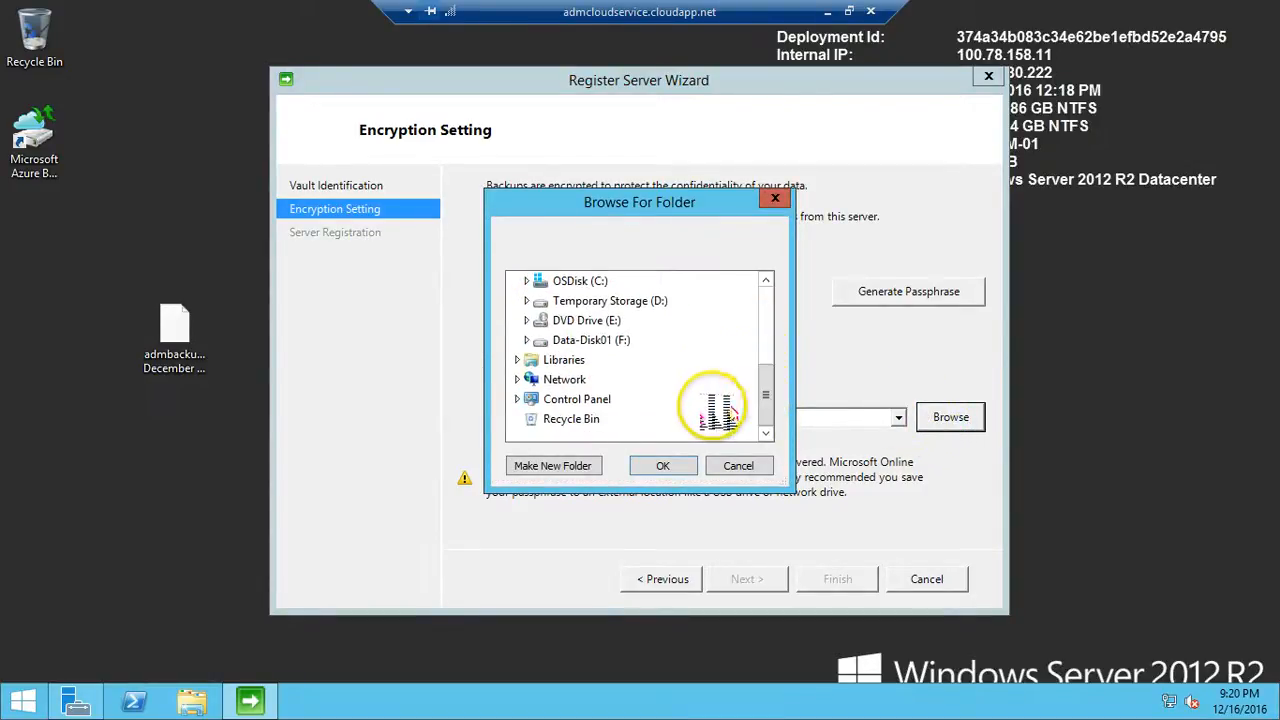
pyautogui.doubleClick(583, 340)
pyautogui.click(664, 467)
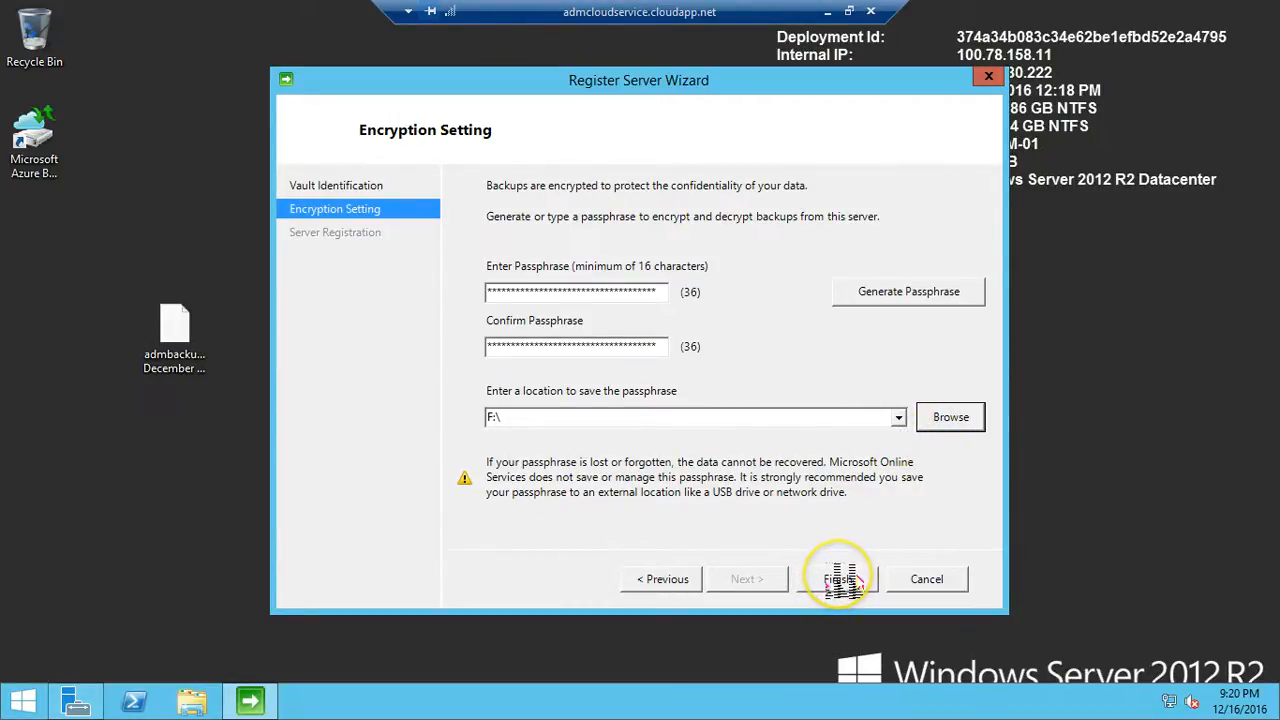
pyautogui.click(840, 579)
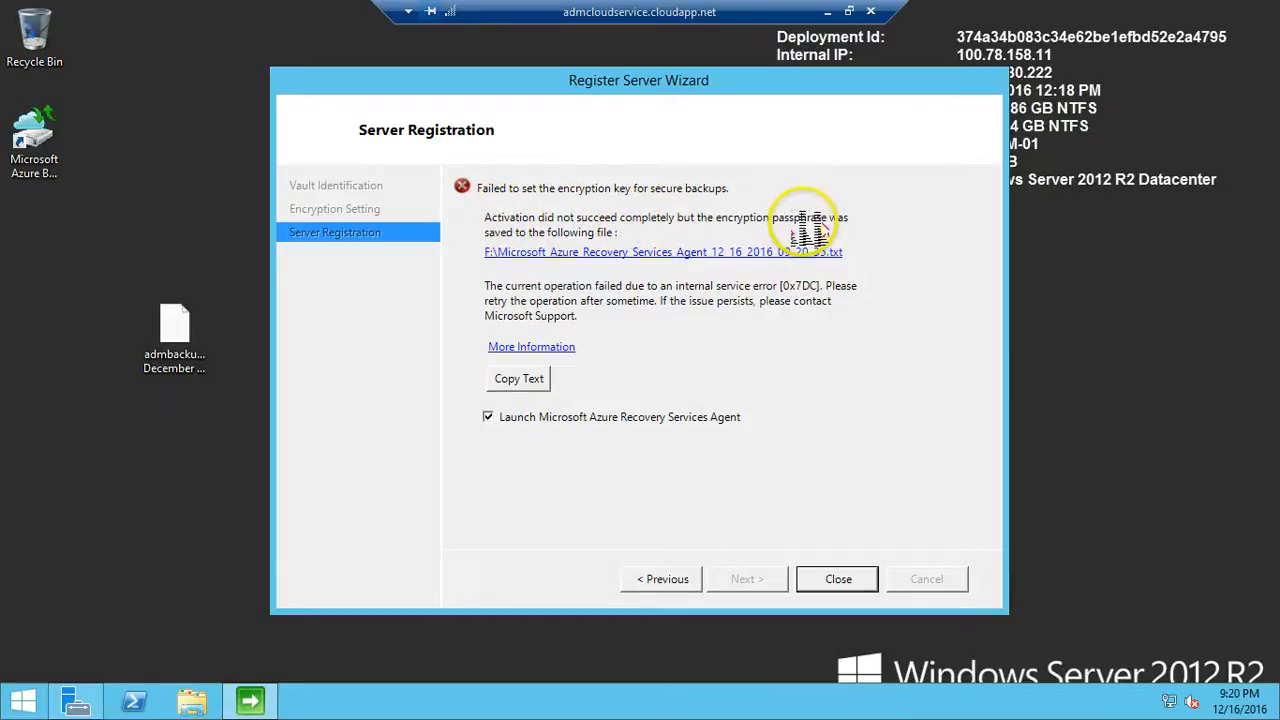
# Inspect the saved passphrase text file, and close the registration wizard with Launch Microsoft Azure Recovery Services Agent enabled
pyautogui.click(681, 256)
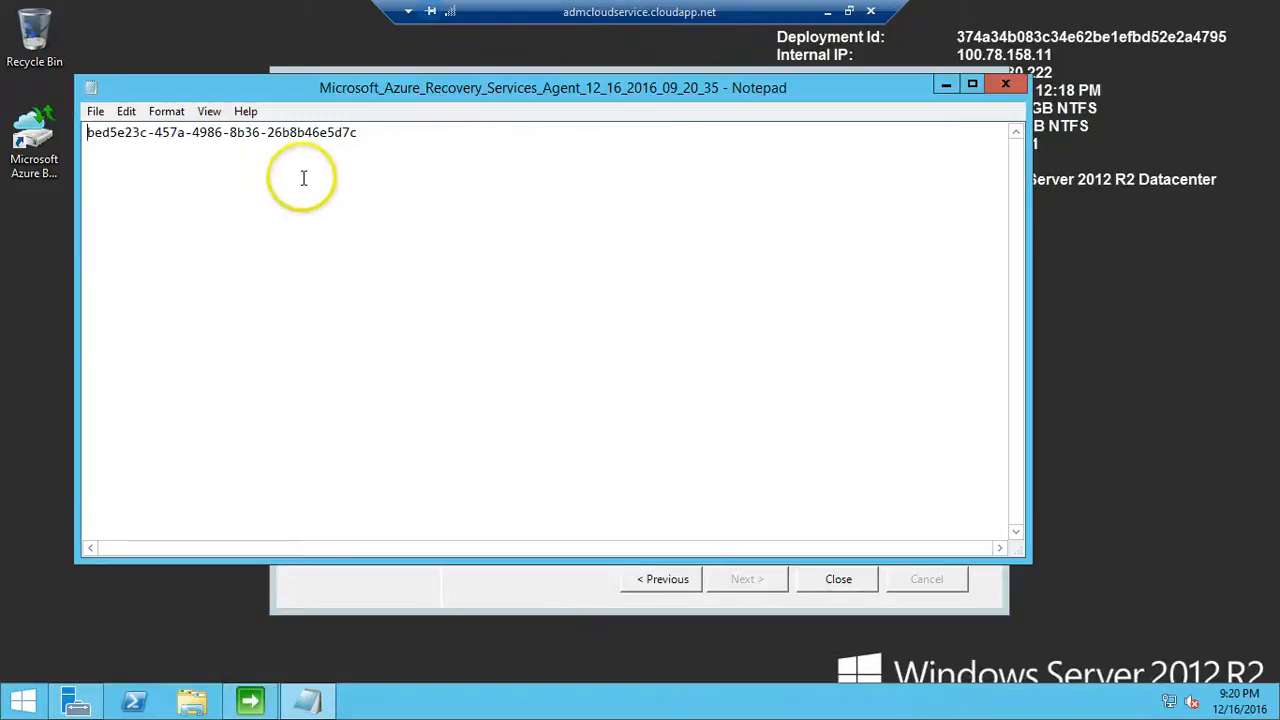
pyautogui.hotkey('ctrl', 'a')
pyautogui.click(1005, 84)
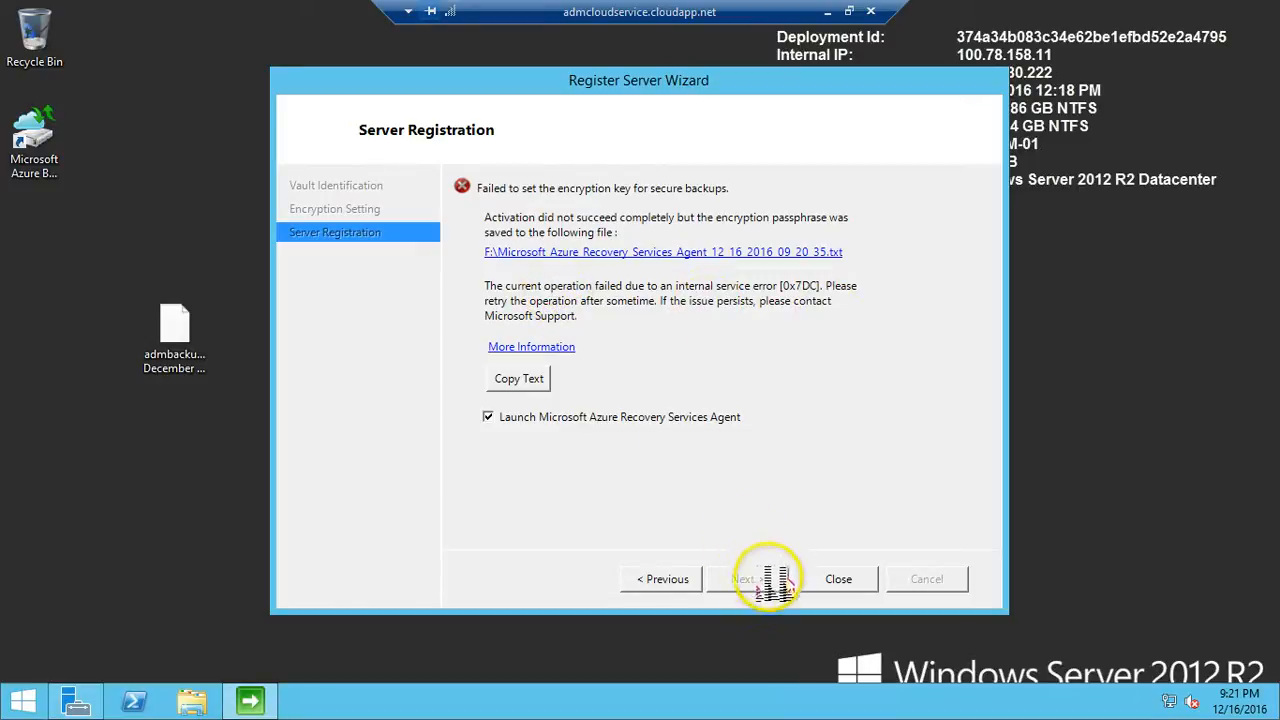
pyautogui.click(840, 579)
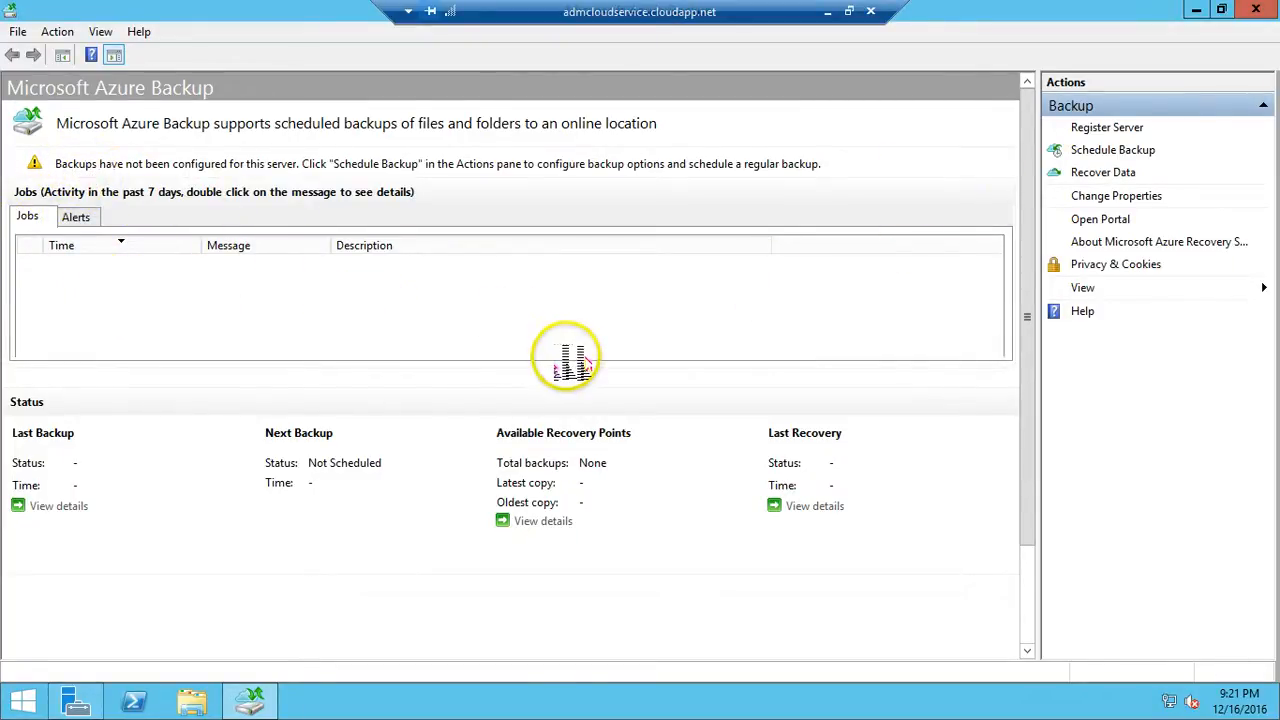
# Inspect the saved Microsoft_Azure_Recovery_Services_Agent passphrase text file on Data-Disk01 (F:), and close the file and its folder
pyautogui.click(193, 703)
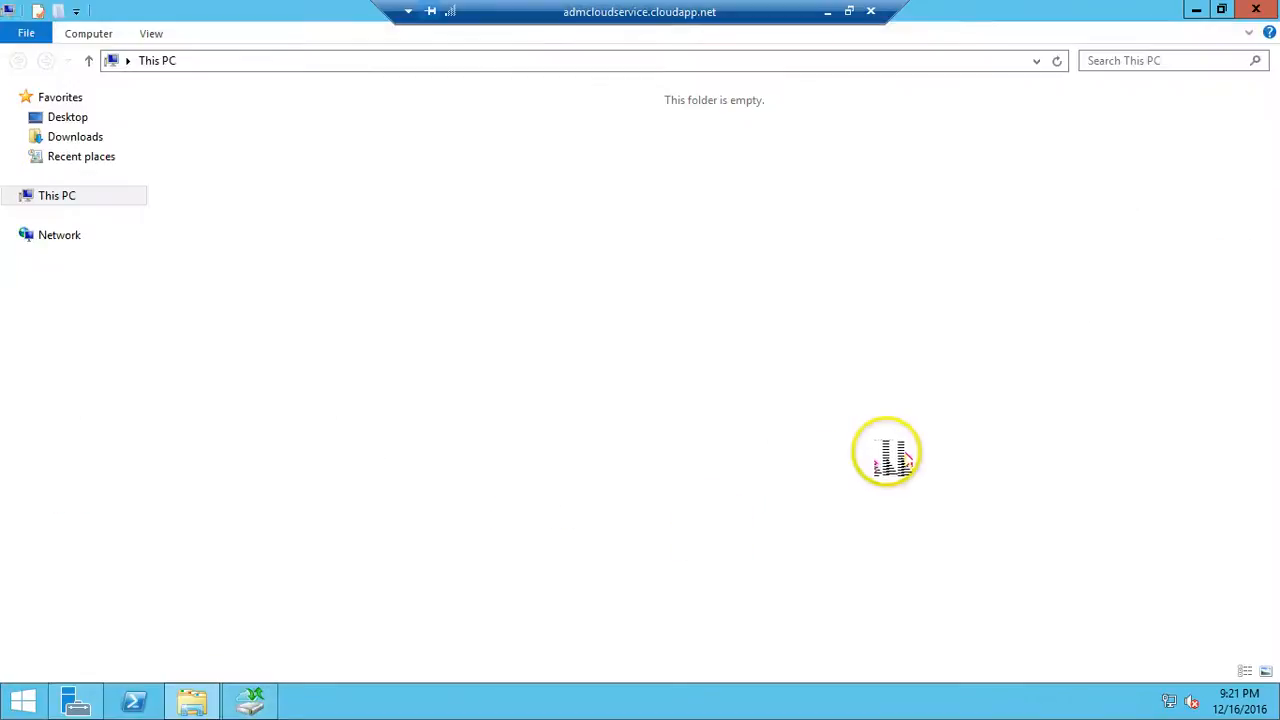
pyautogui.doubleClick(340, 335)
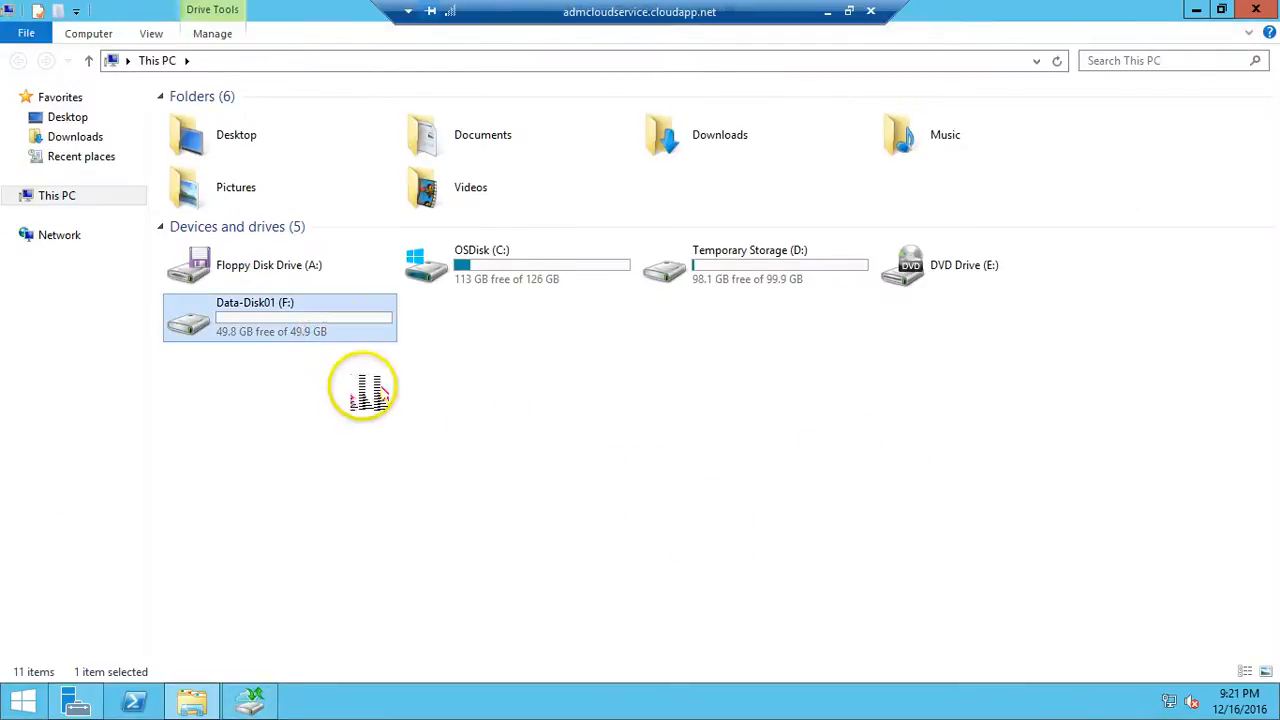
pyautogui.click(356, 285)
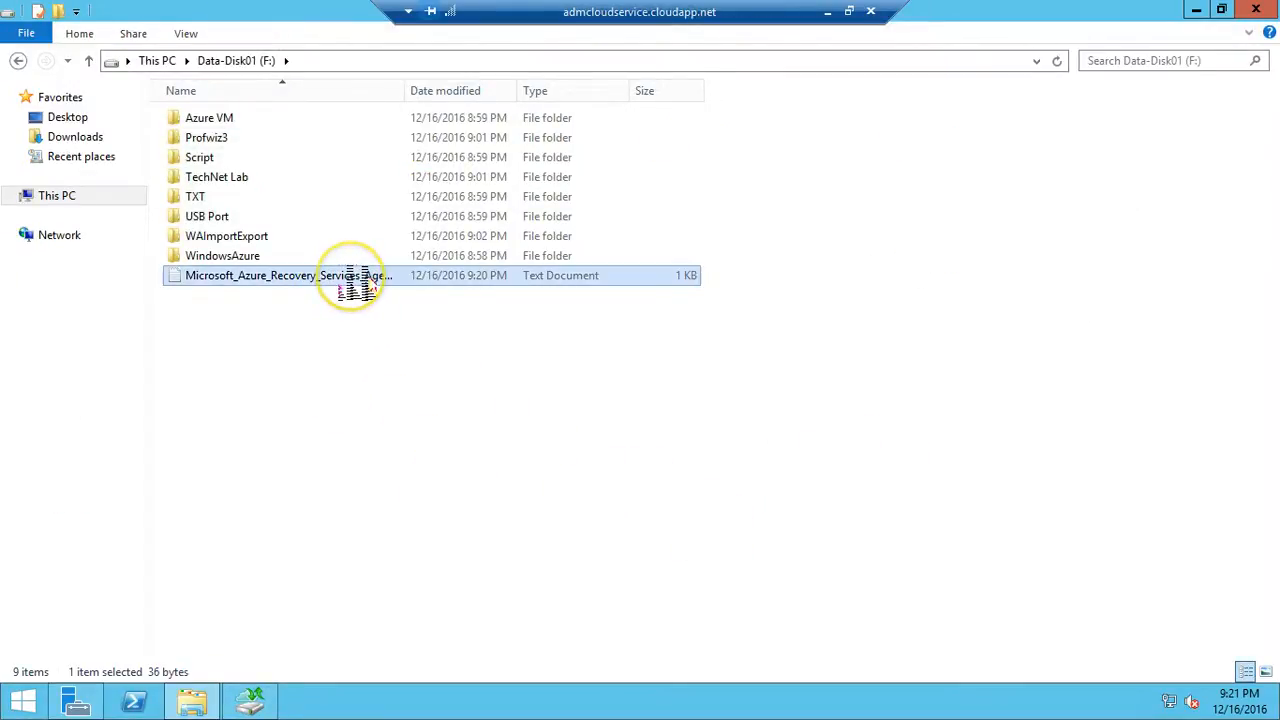
pyautogui.doubleClick(356, 285)
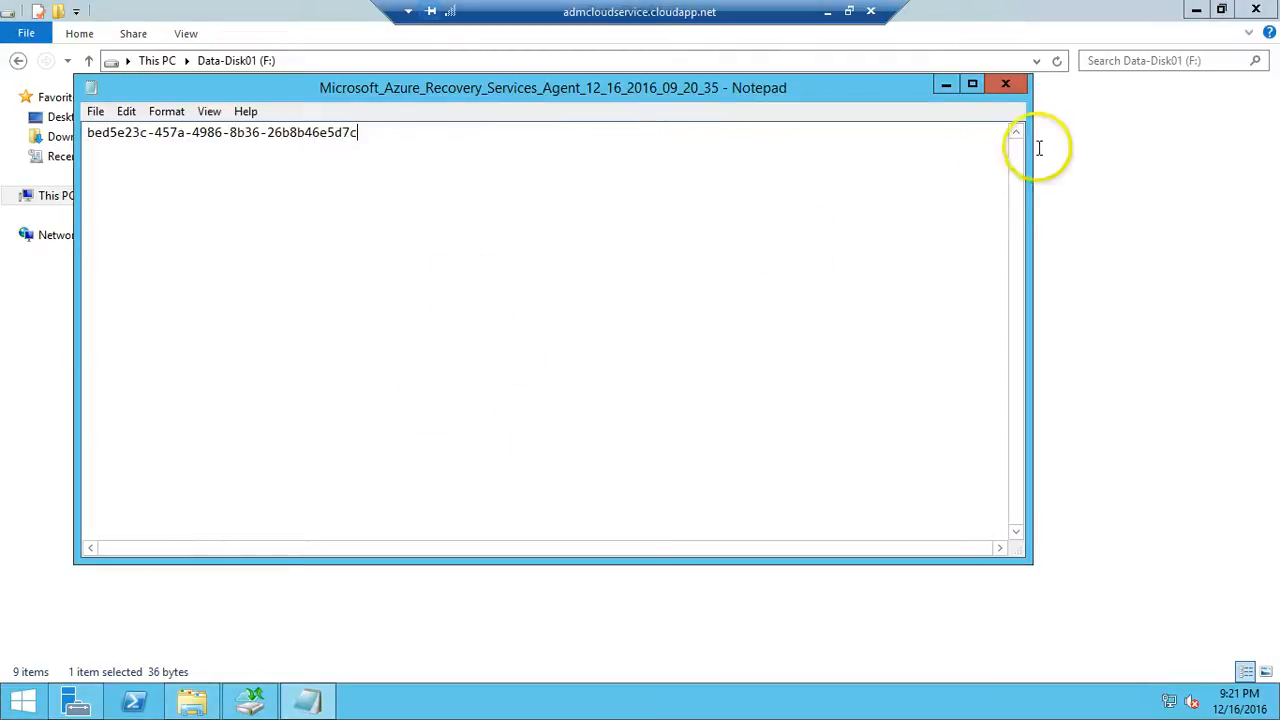
pyautogui.click(1005, 86)
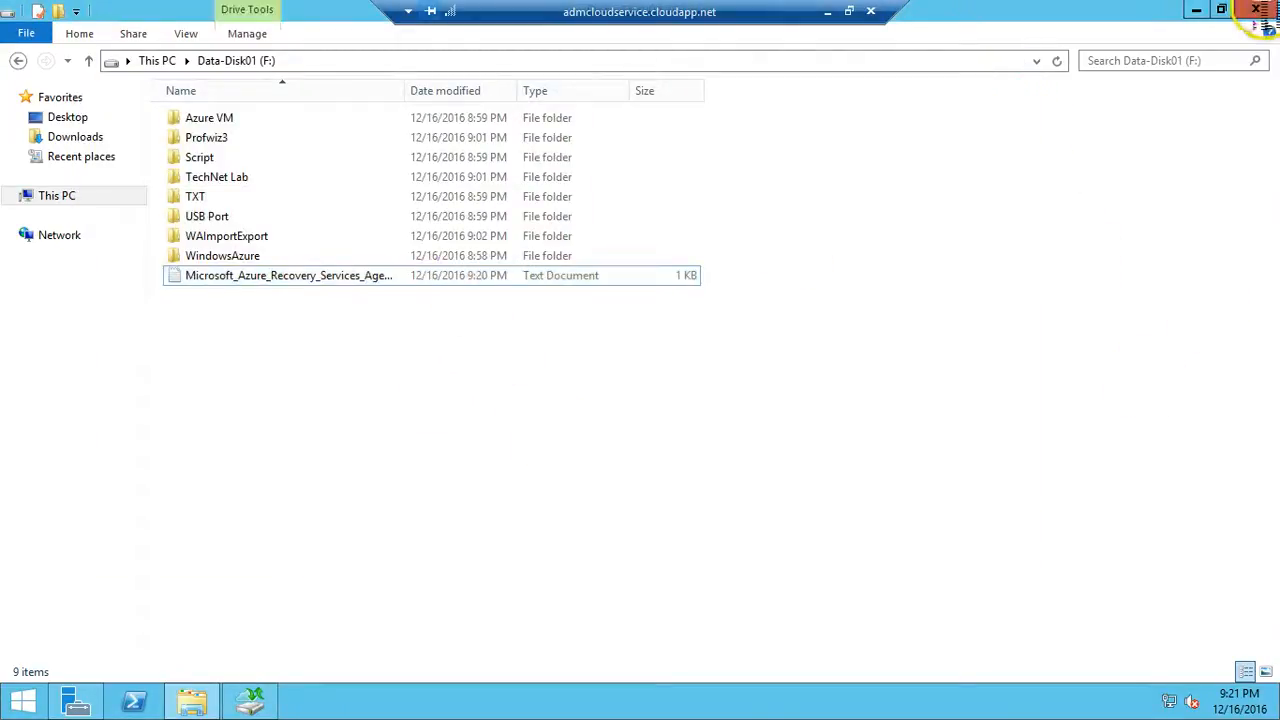
pyautogui.click(1256, 9)
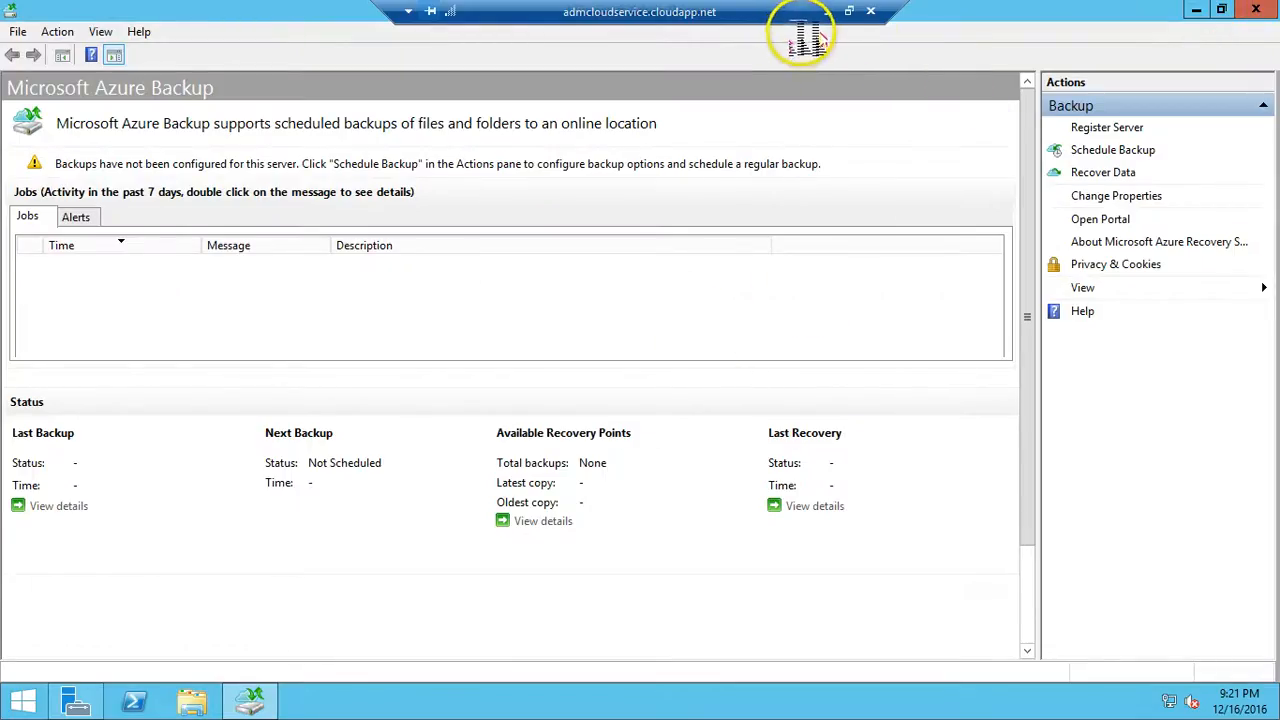
pyautogui.click(1092, 130)
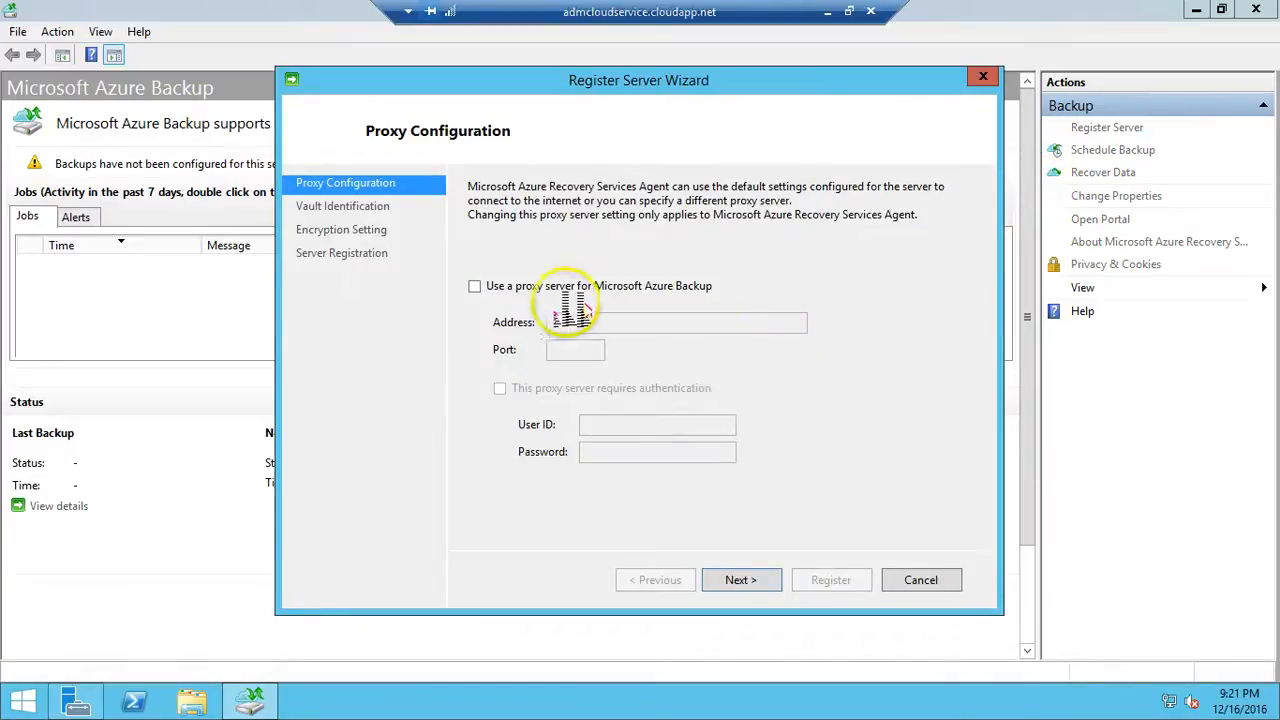
pyautogui.click(745, 580)
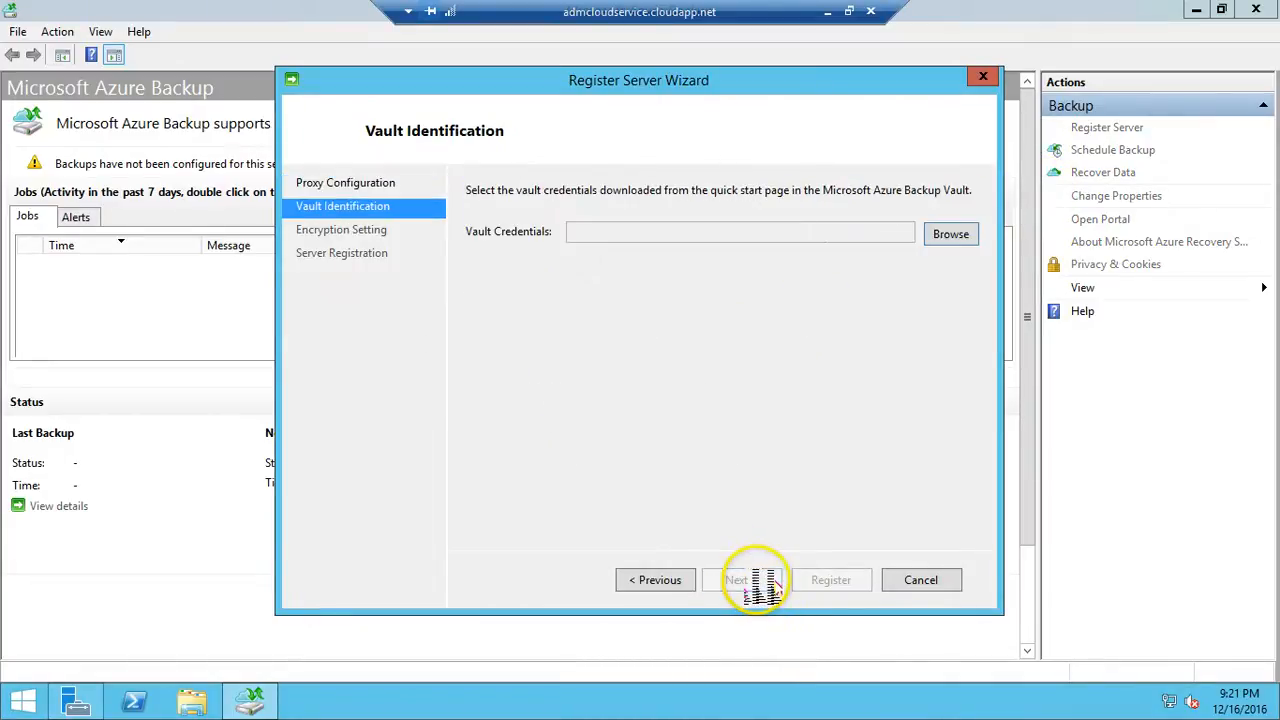
pyautogui.click(952, 234)
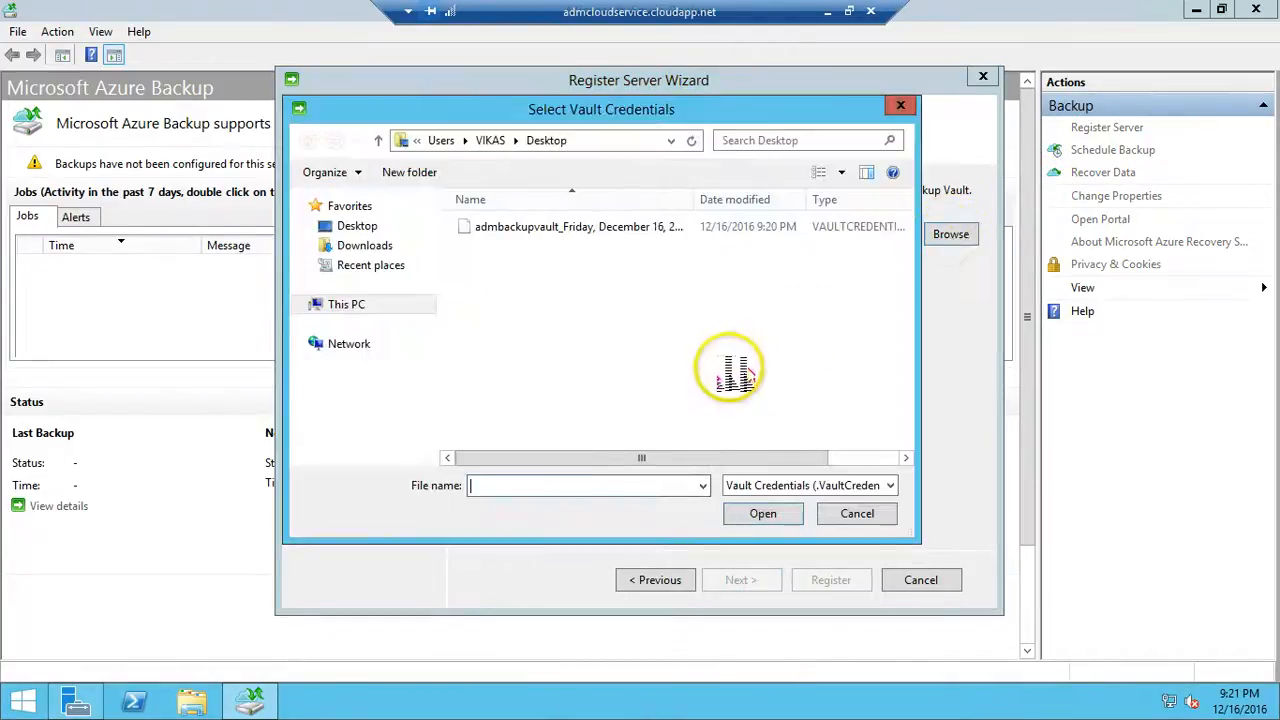
pyautogui.click(586, 228)
pyautogui.click(765, 514)
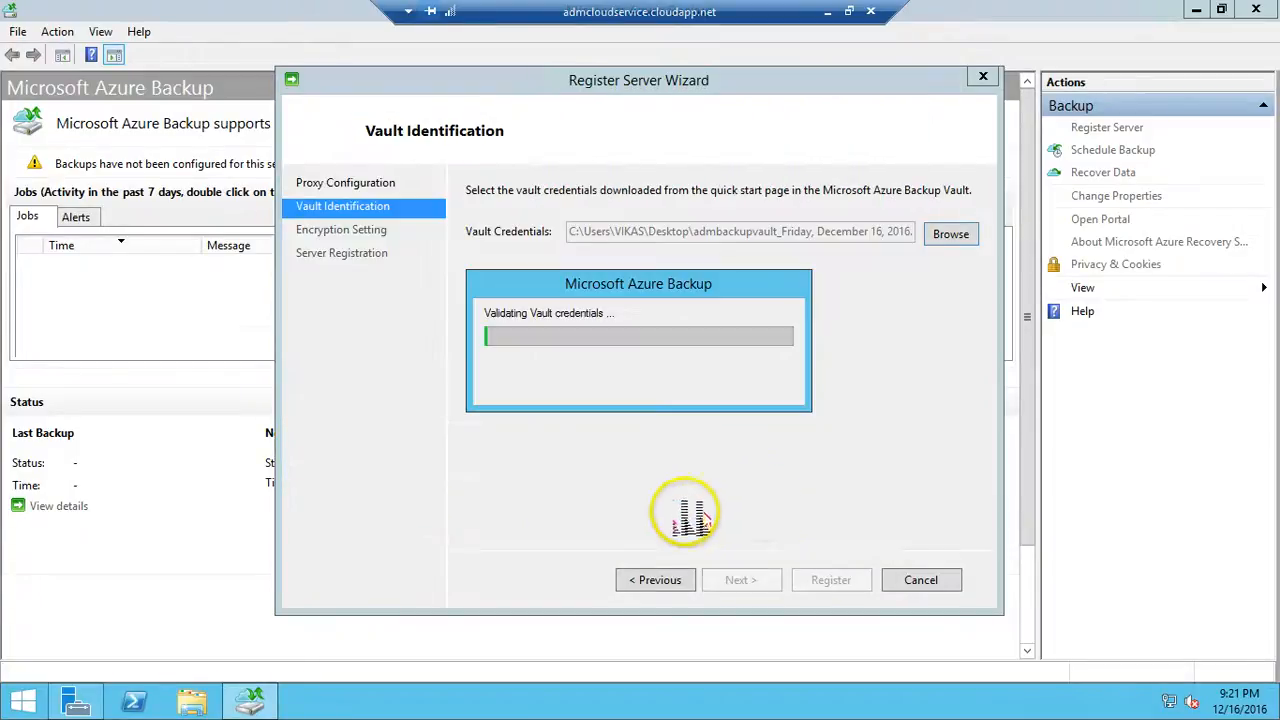
pyautogui.click(745, 580)
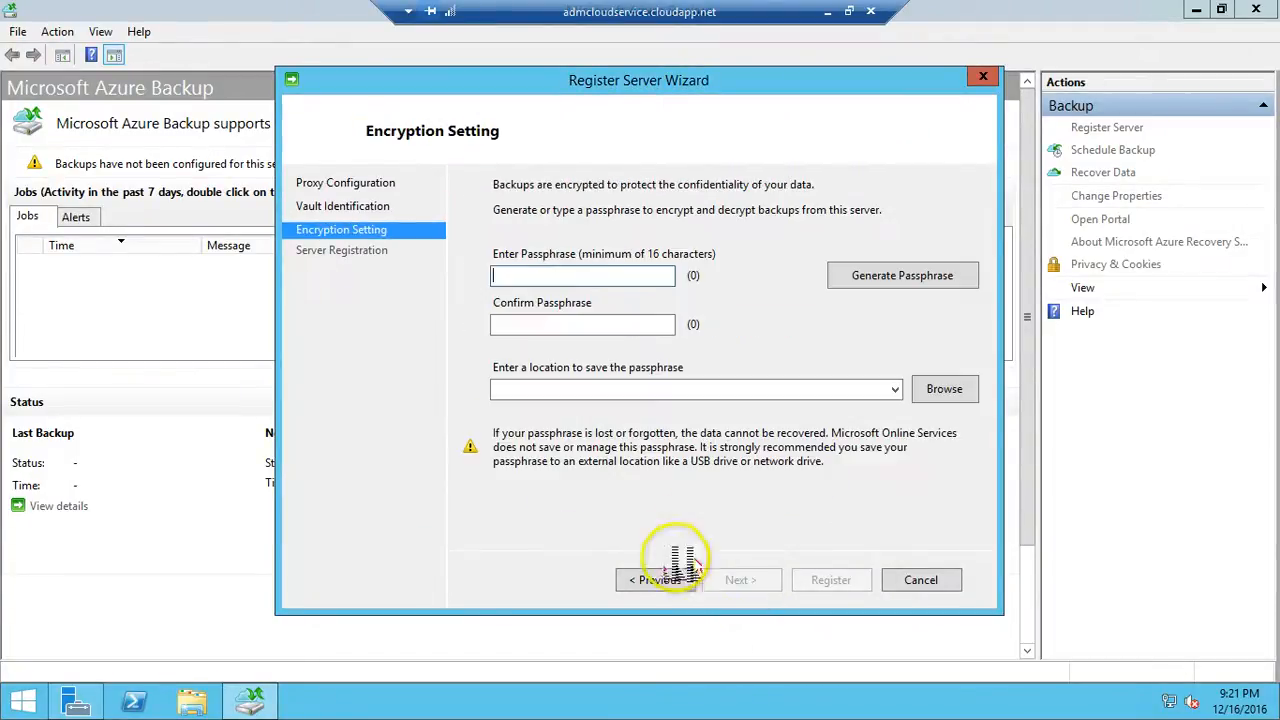
pyautogui.click(940, 580)
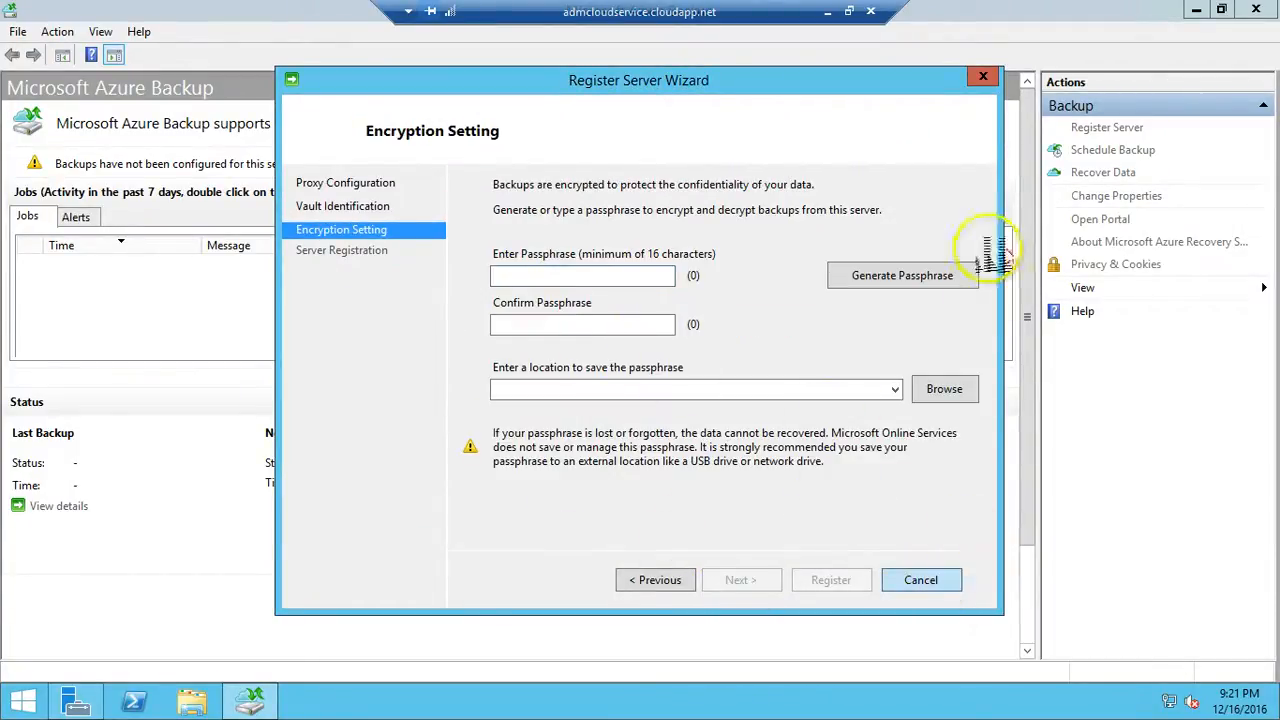
# Switch to the Azure portal in Firefox and review admbackupvault's quick-start instructions for protecting on-premises workloads and Azure virtual machines
pyautogui.click(828, 11)
pyautogui.scroll(-2, 595, 432)
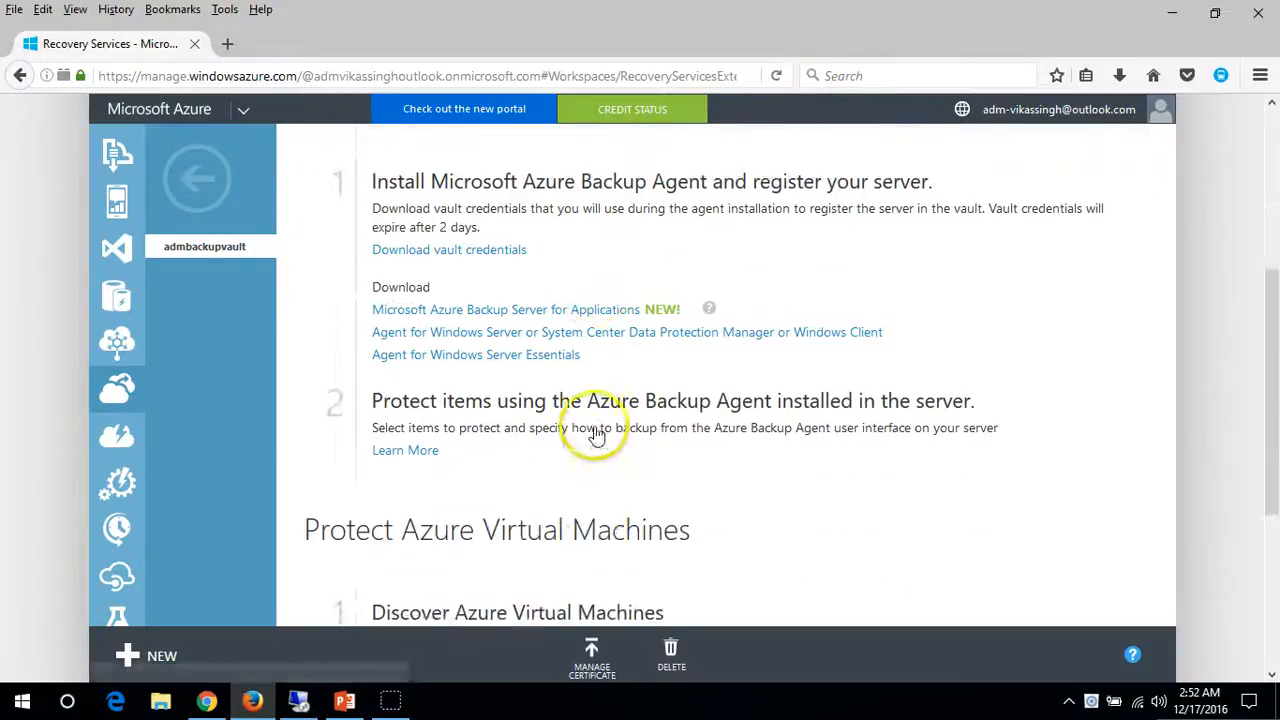
pyautogui.scroll(1, 591, 429)
pyautogui.scroll(-1, 650, 300)
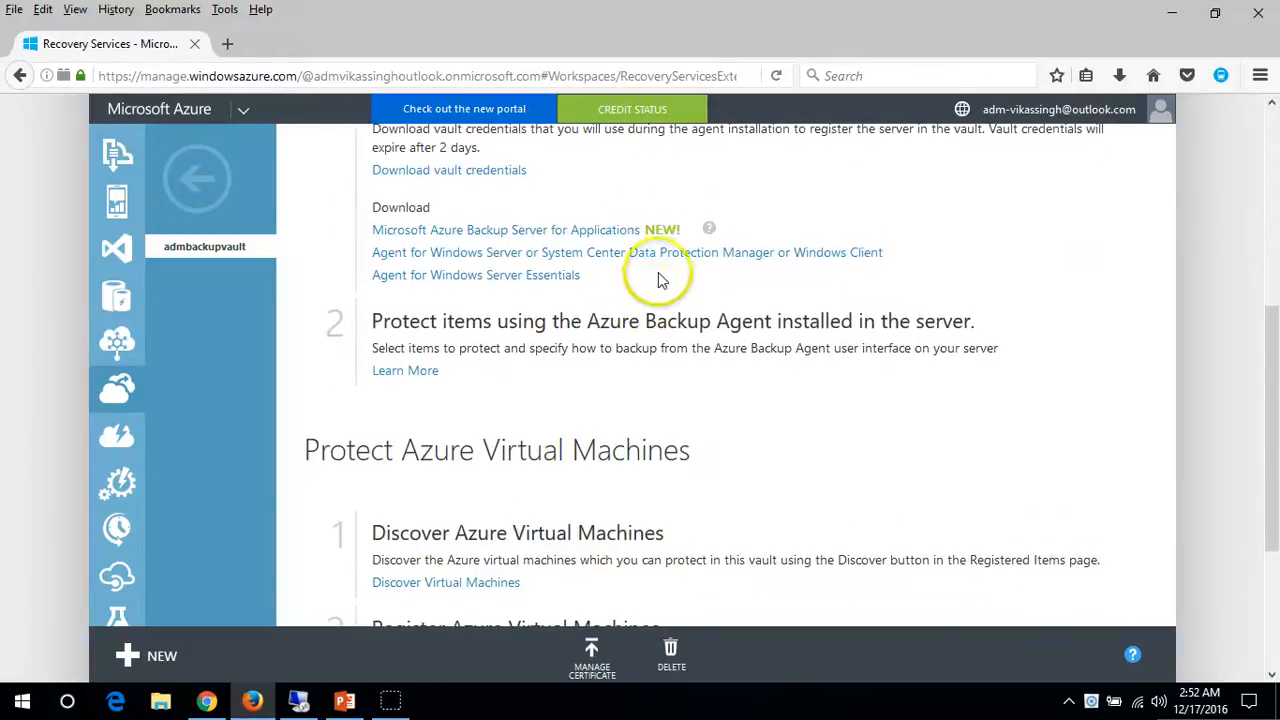
pyautogui.scroll(3, 660, 277)
pyautogui.moveTo(480, 418); pyautogui.dragTo(943, 423)
pyautogui.scroll(-3, 948, 423)
pyautogui.scroll(-2, 949, 431)
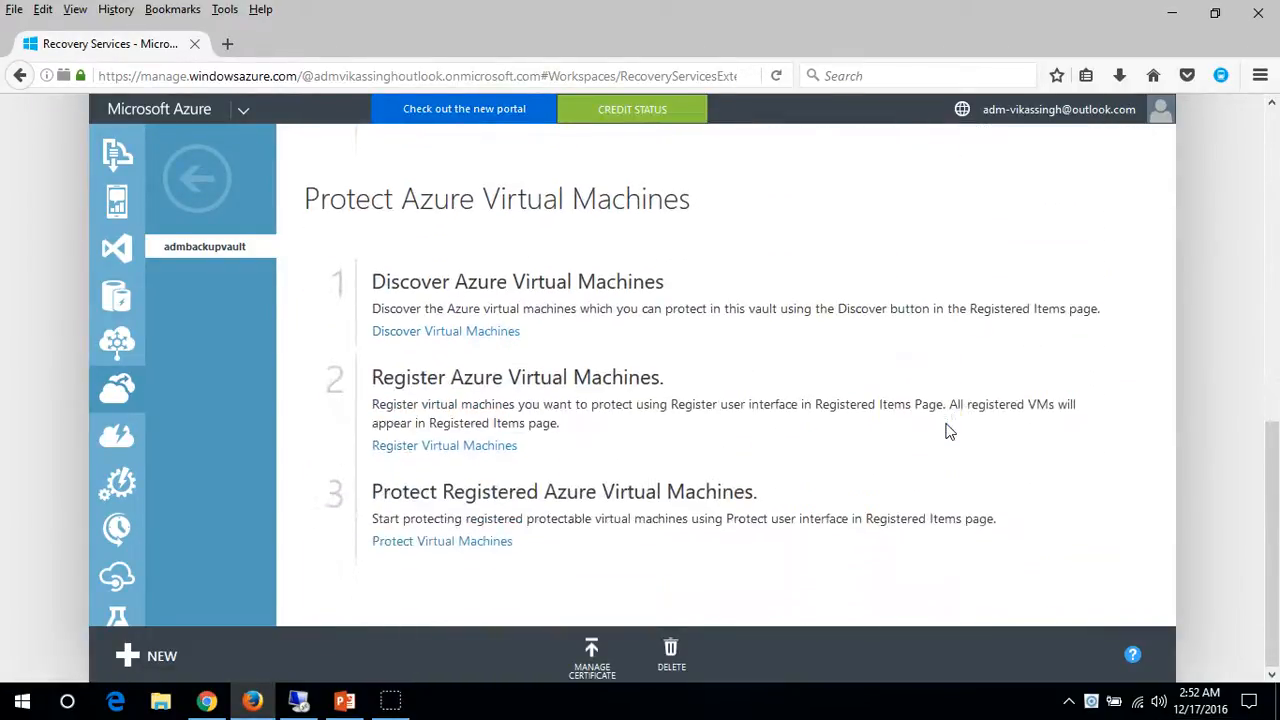
pyautogui.moveTo(362, 281); pyautogui.dragTo(766, 290)
pyautogui.click(766, 292)
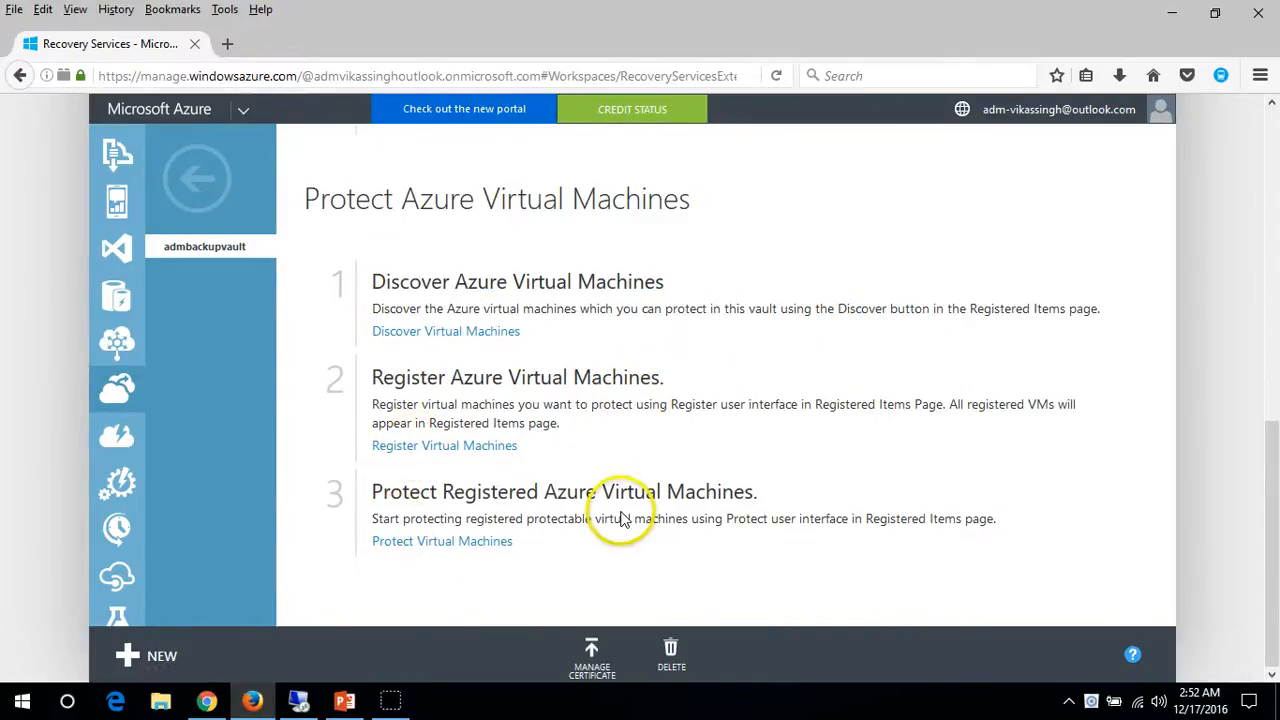
pyautogui.scroll(4, 620, 515)
pyautogui.scroll(2, 623, 510)
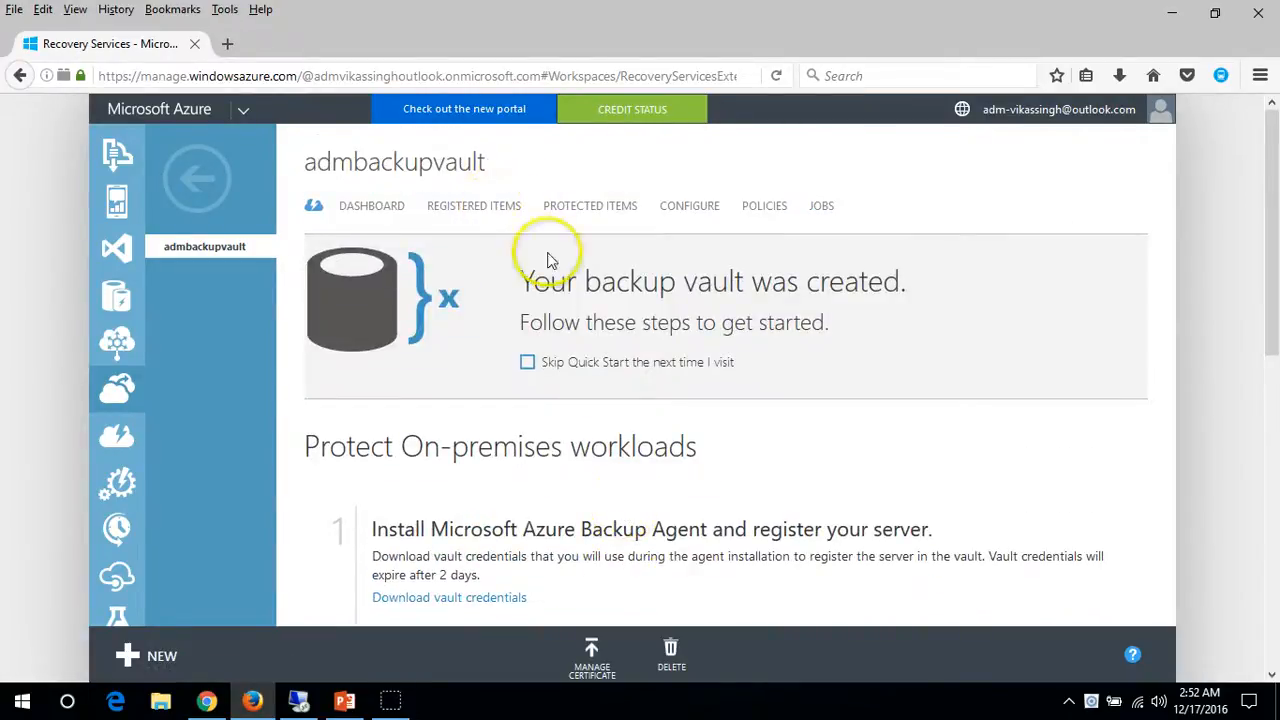
pyautogui.scroll(-6, 598, 300)
# Run discovery of Azure virtual machines from the registered items of admbackupvault and dismiss its completion notice
pyautogui.click(479, 333)
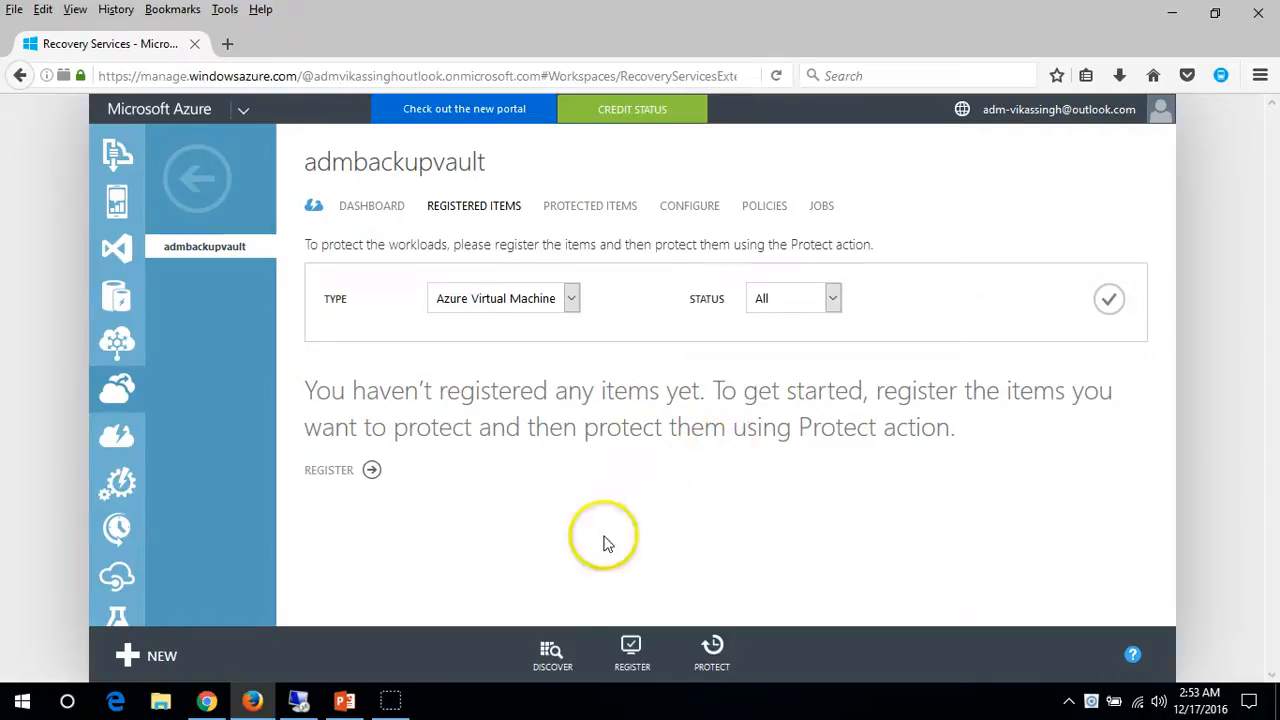
pyautogui.click(551, 650)
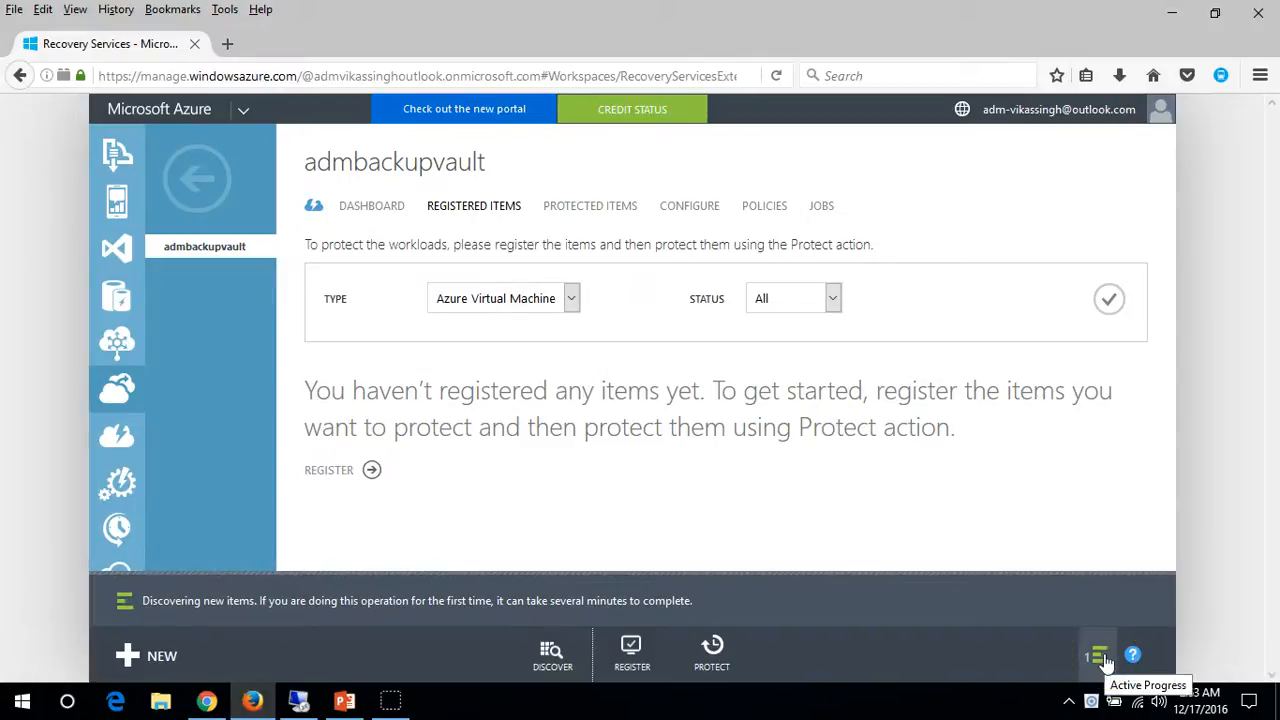
pyautogui.click(1104, 656)
pyautogui.click(1104, 656)
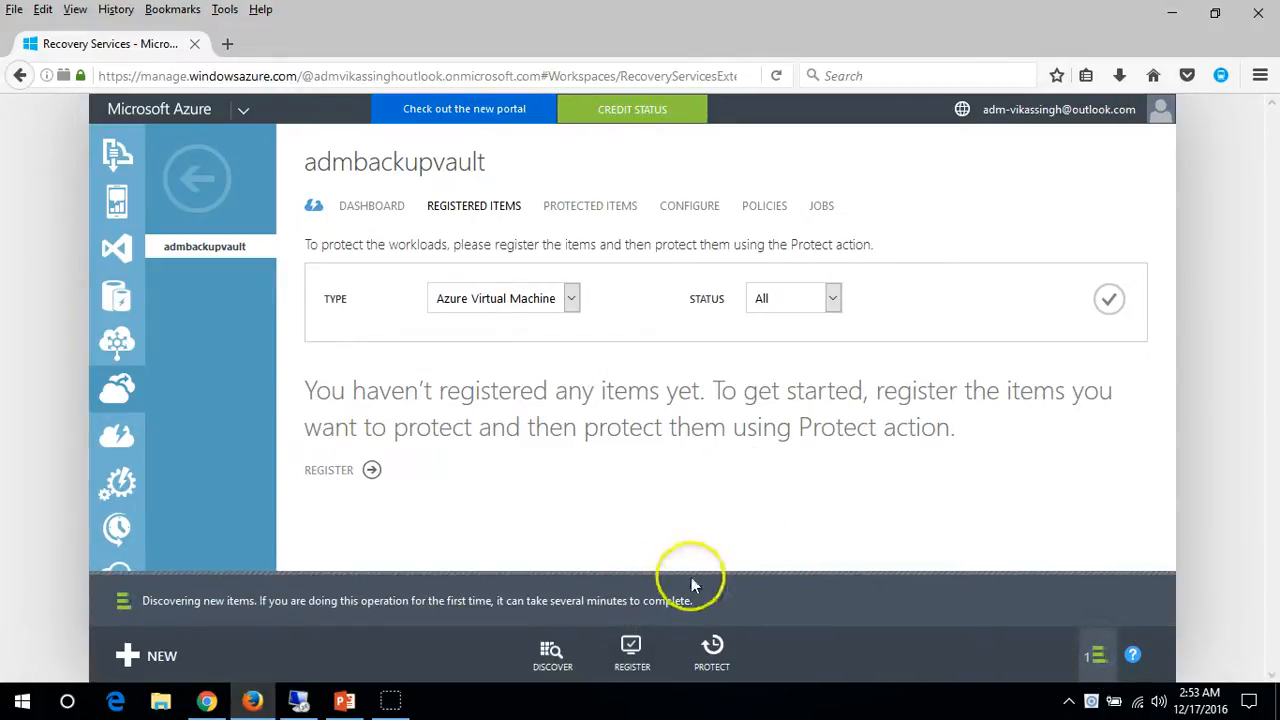
pyautogui.moveTo(497, 602); pyautogui.dragTo(650, 598)
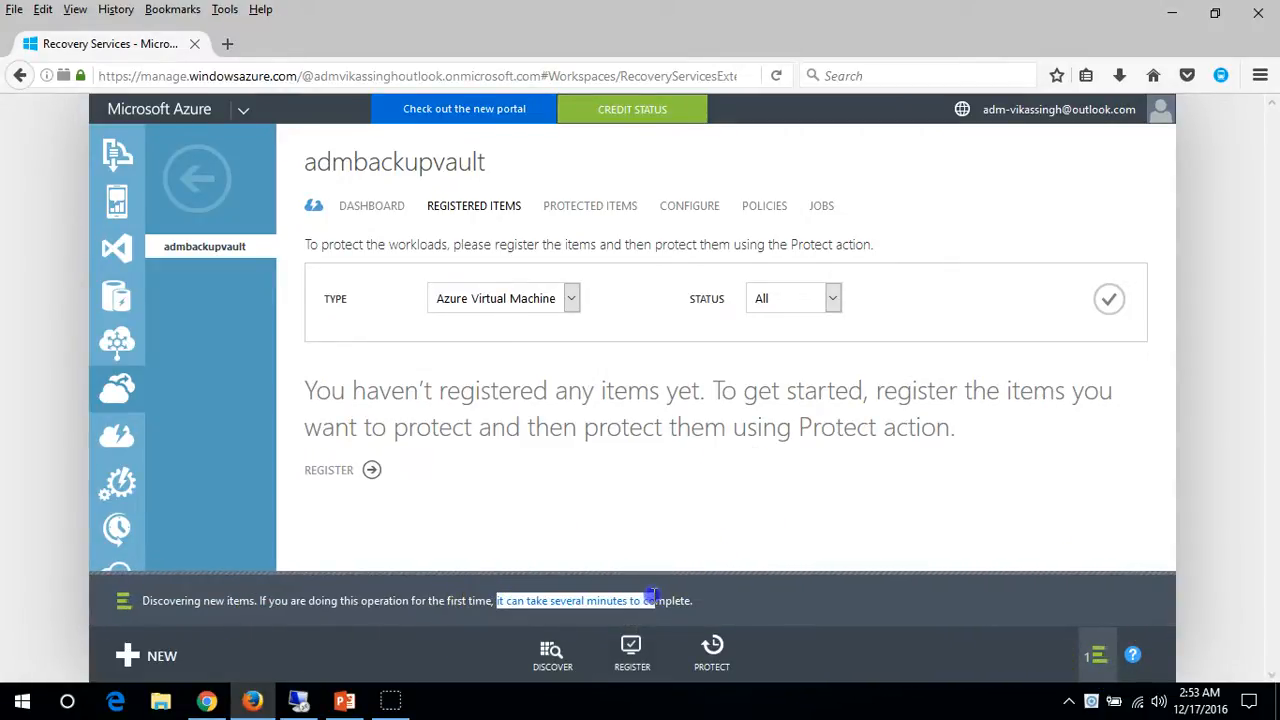
pyautogui.click(751, 526)
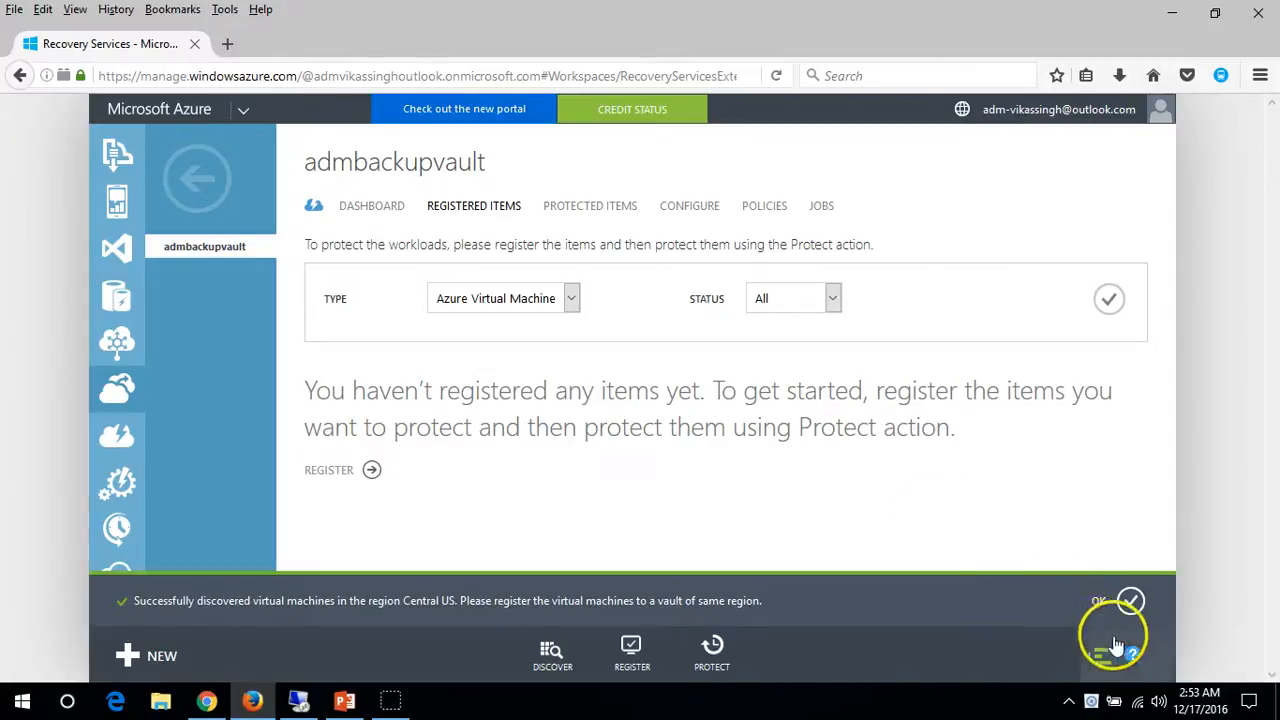
pyautogui.click(1132, 610)
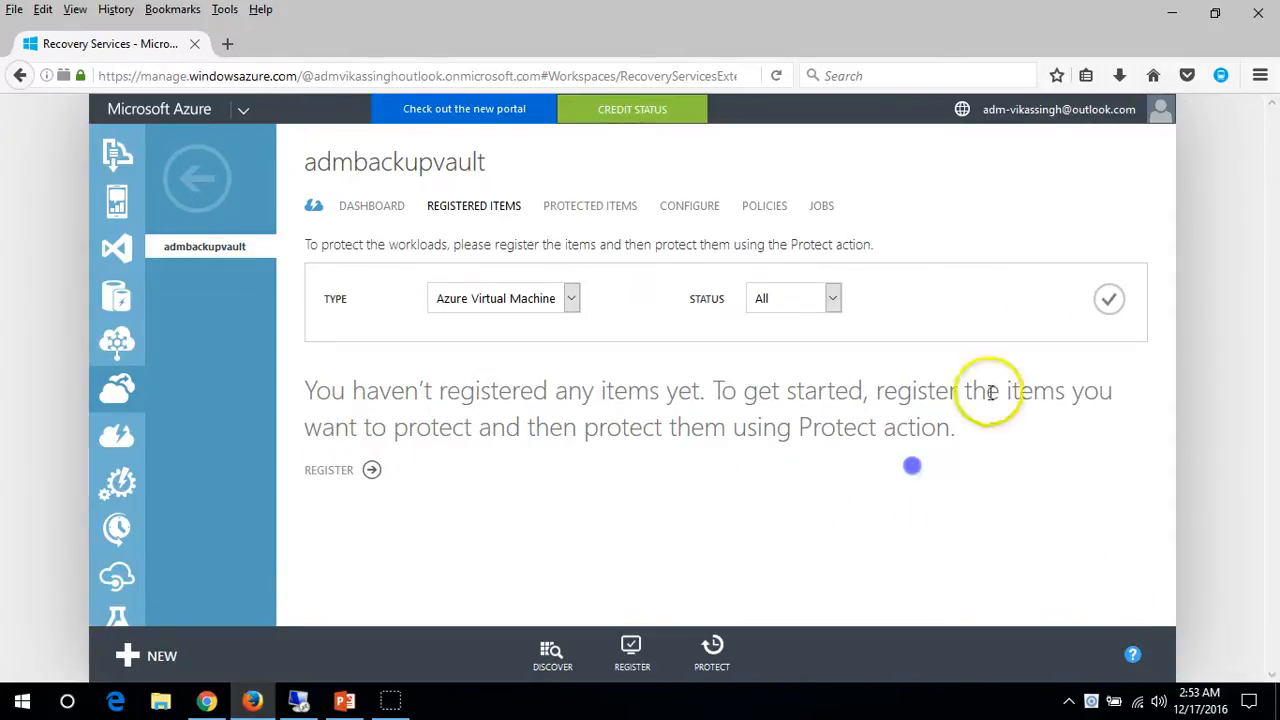
# Check the vault's registered items, switching the type filter to Windows server and back to Azure Virtual Machine with status All
pyautogui.click(1110, 300)
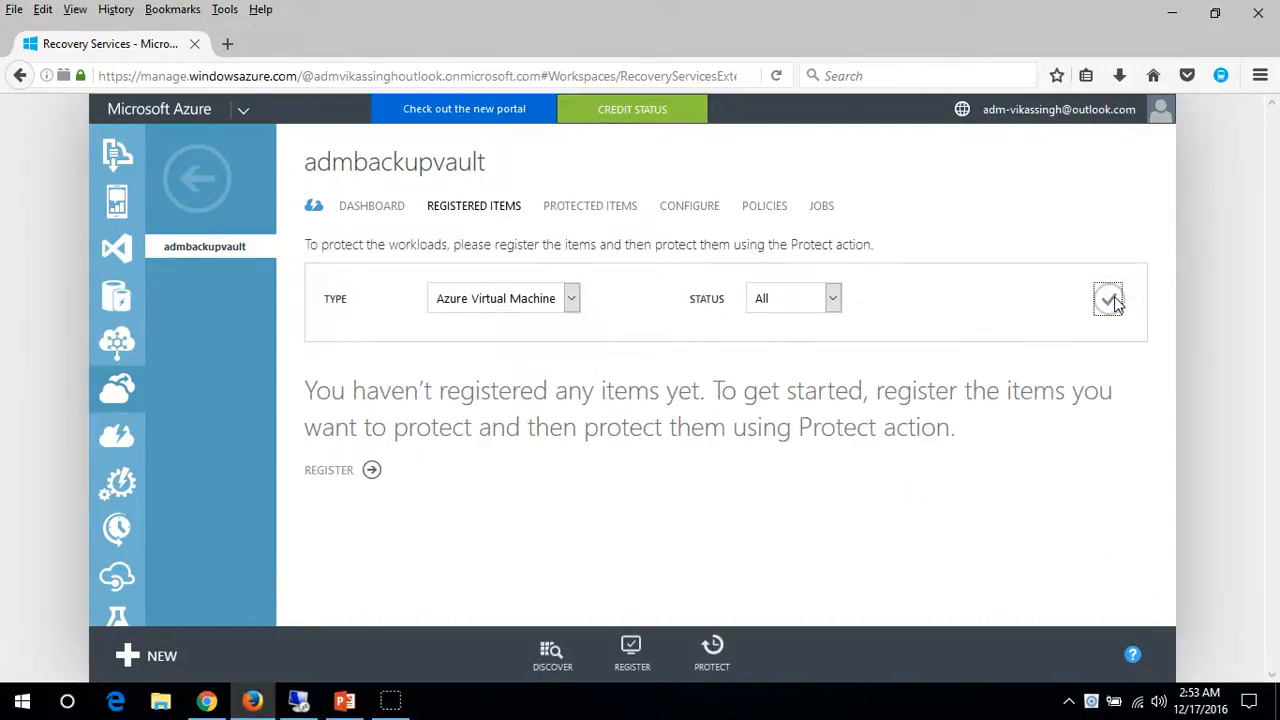
pyautogui.click(1110, 300)
pyautogui.click(1113, 301)
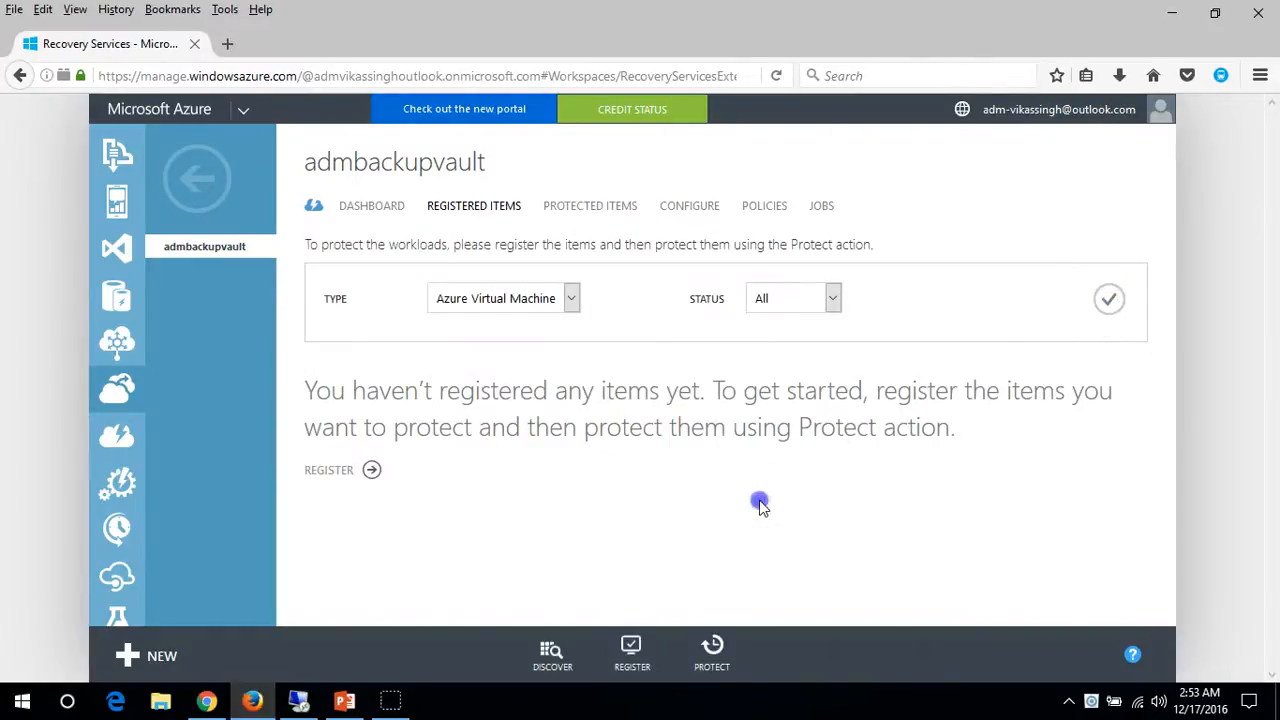
pyautogui.click(572, 300)
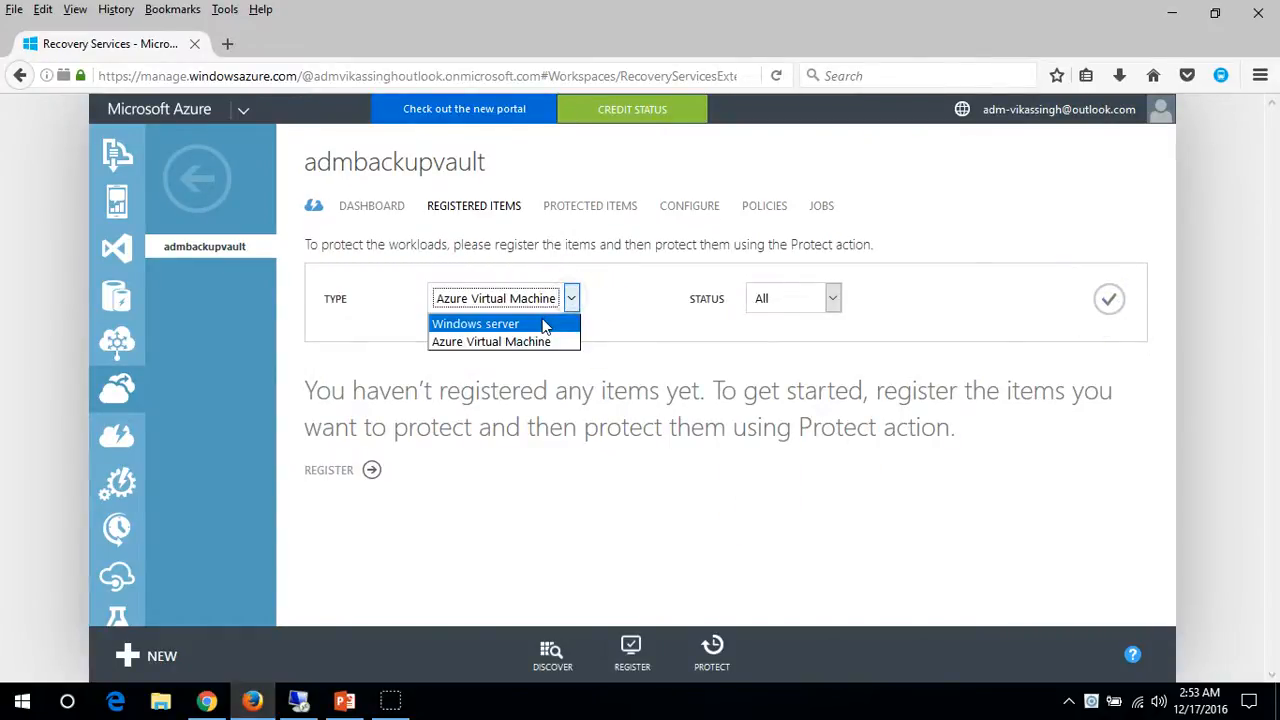
pyautogui.click(545, 325)
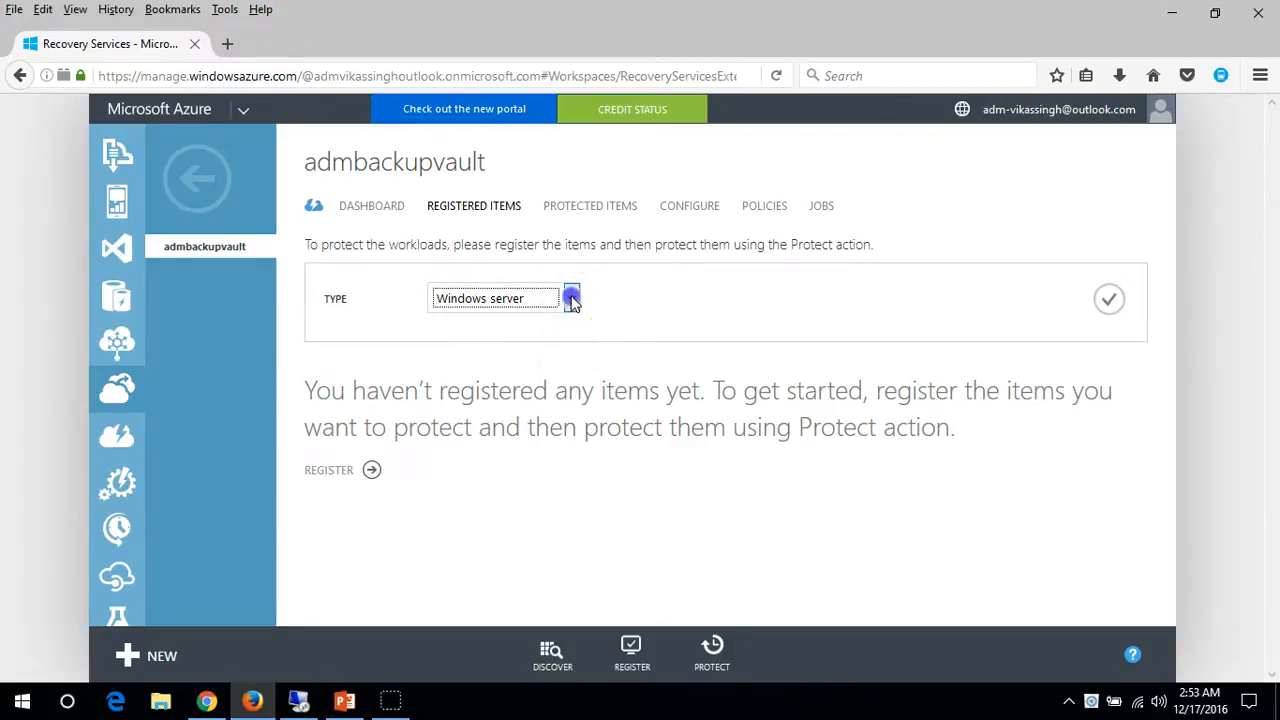
pyautogui.click(571, 298)
pyautogui.click(545, 342)
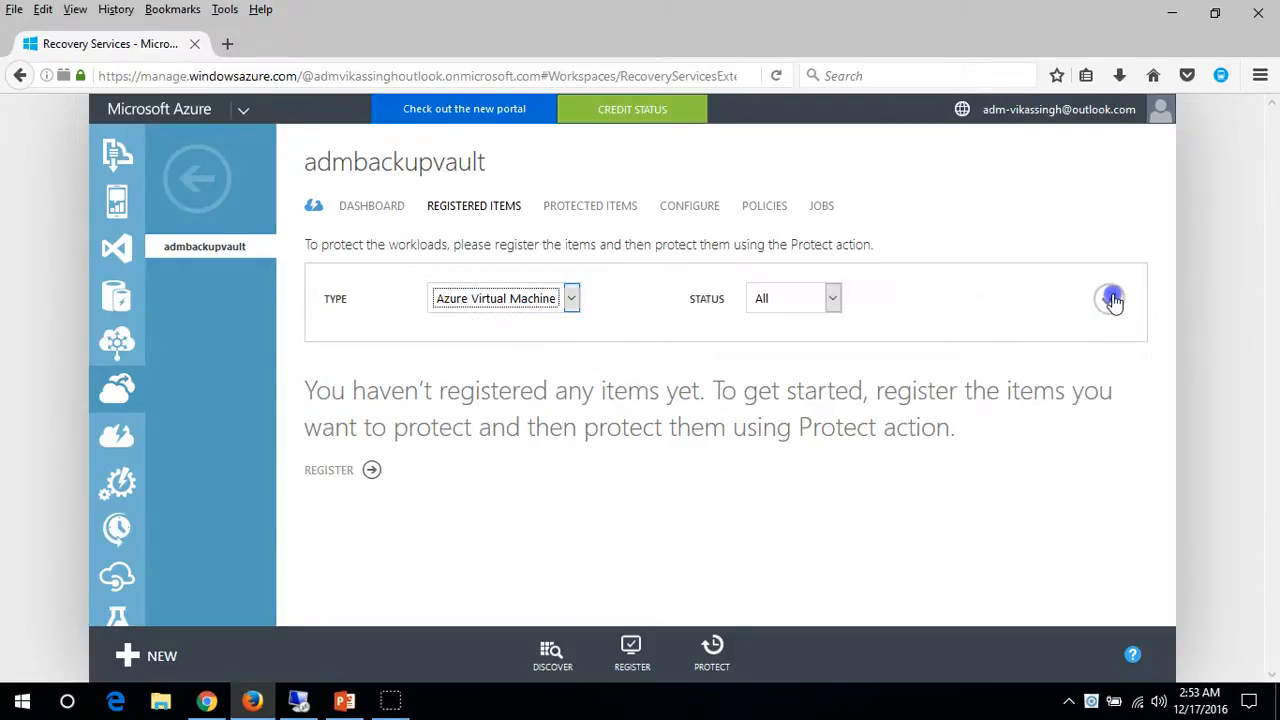
pyautogui.click(1113, 300)
pyautogui.click(1112, 300)
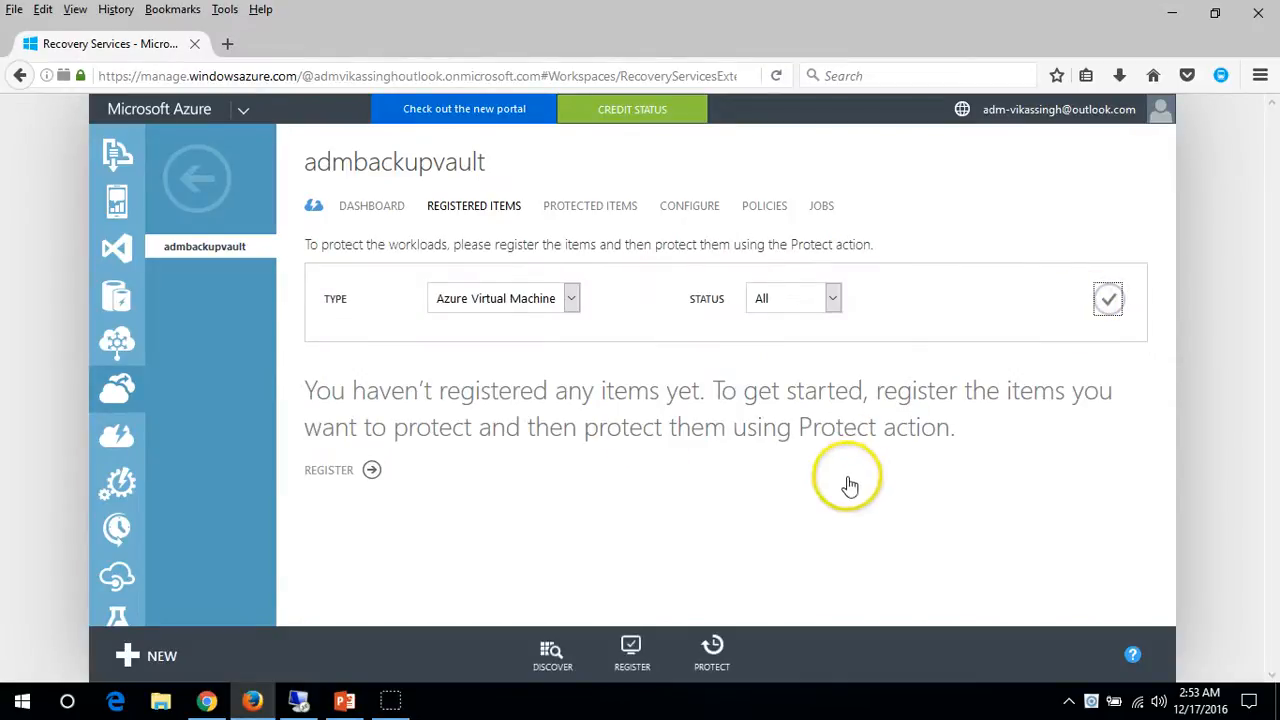
# Rerun the discovery of virtual machines for admbackupvault and acknowledge its completion
pyautogui.click(548, 660)
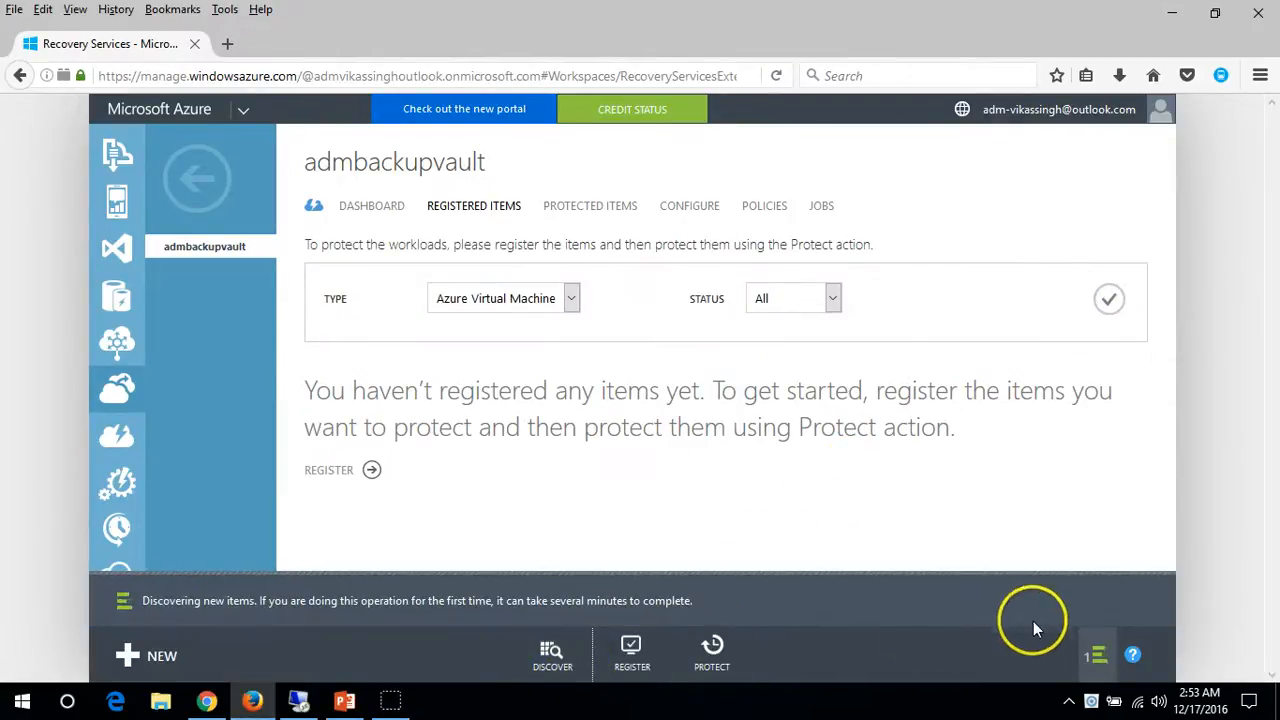
pyautogui.click(1099, 656)
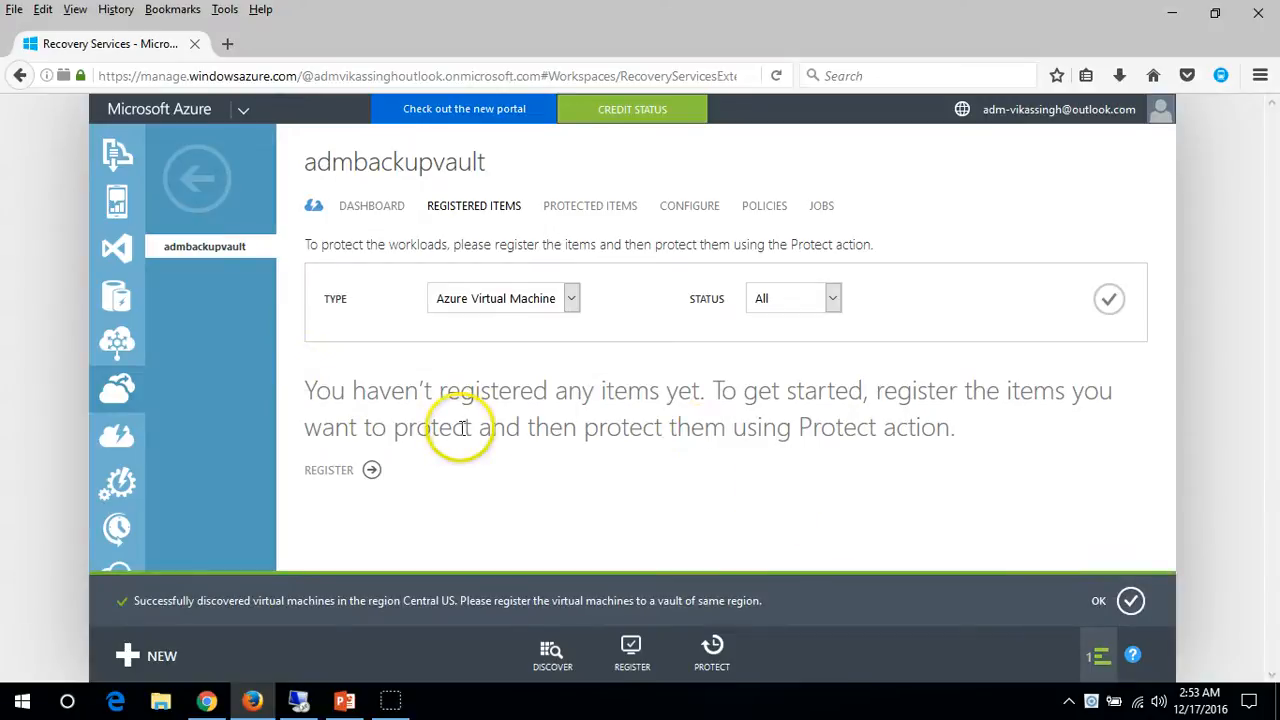
pyautogui.click(1129, 602)
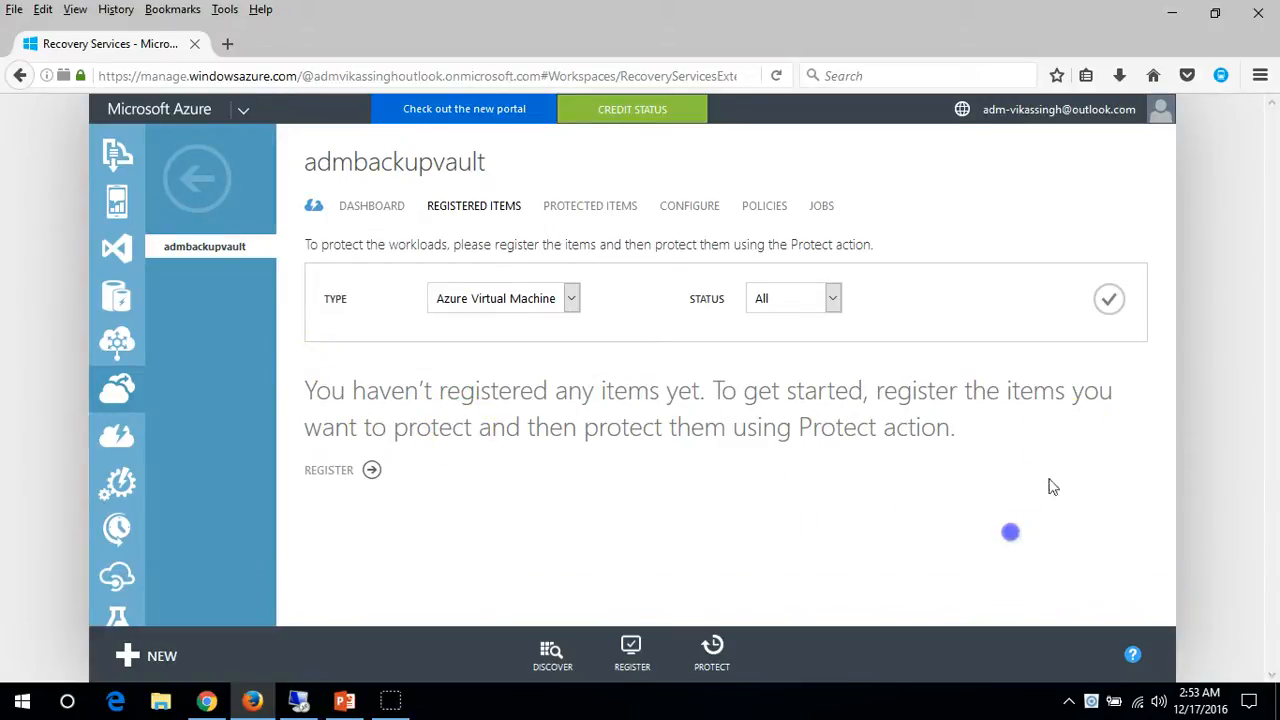
# Reapply the Azure Virtual Machine filter to the registered items and read the on-page guidance about registering and protecting items
pyautogui.click(1115, 298)
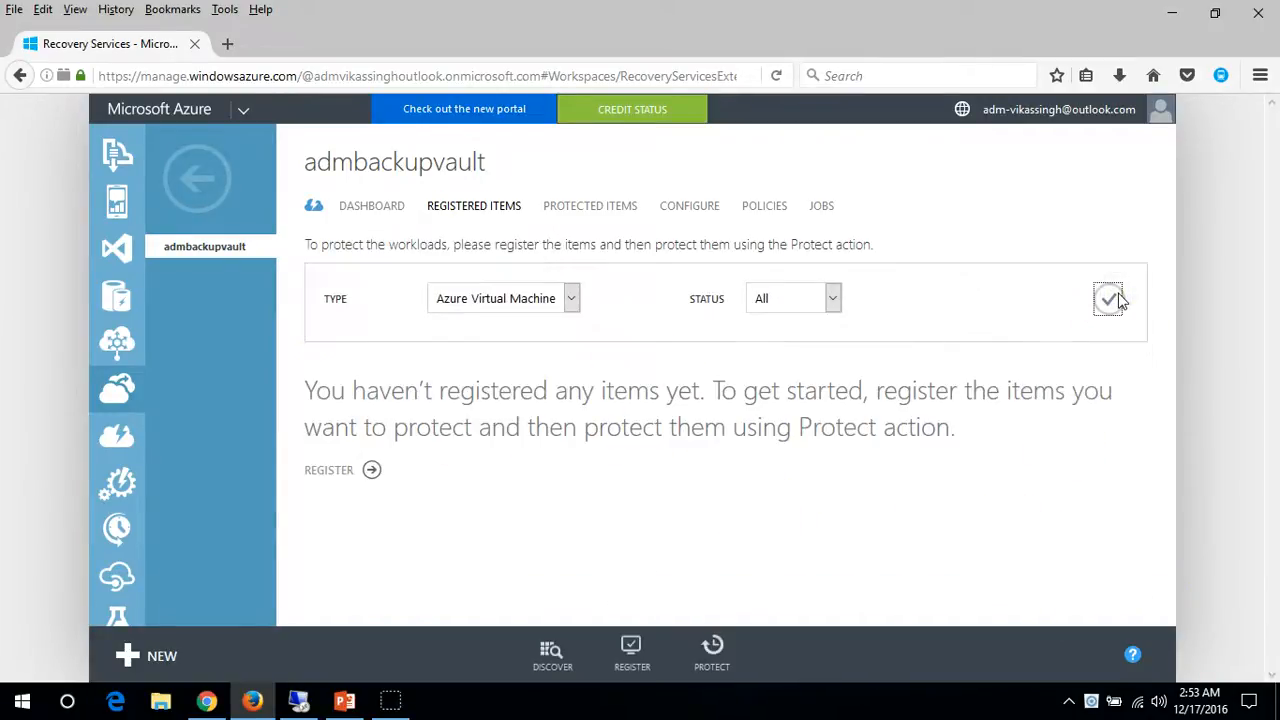
pyautogui.click(1115, 298)
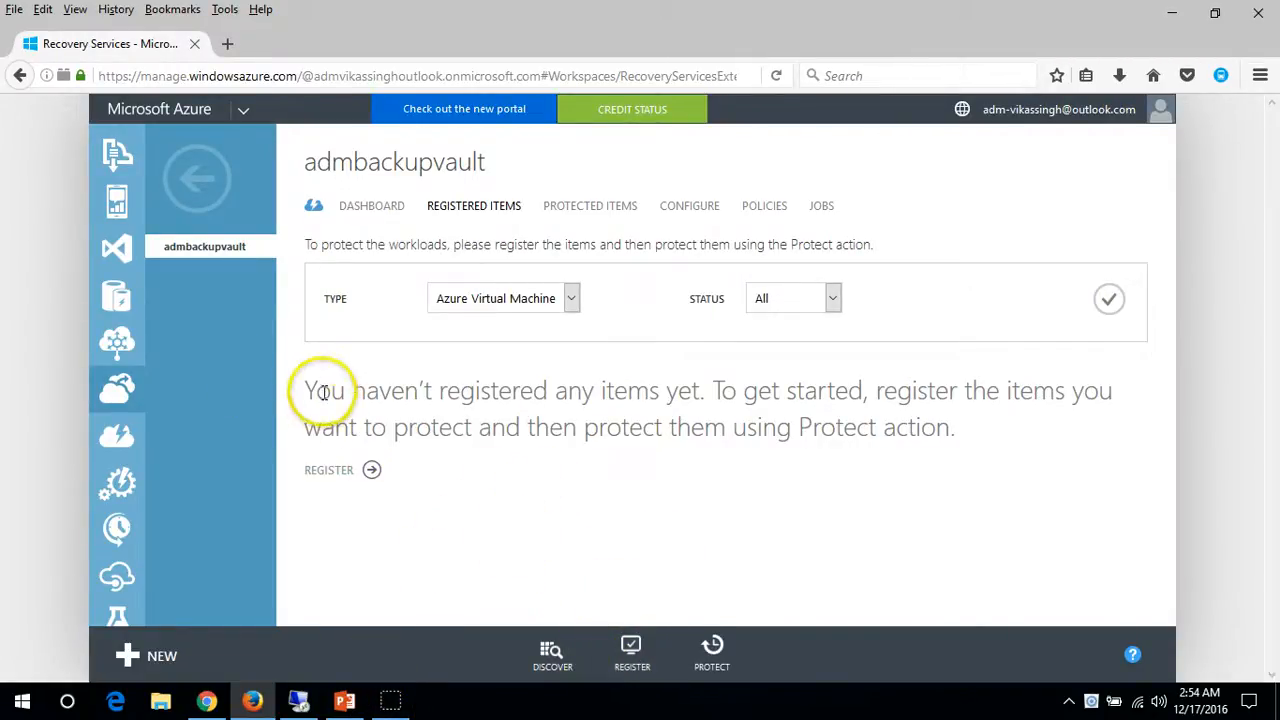
pyautogui.moveTo(330, 392); pyautogui.dragTo(621, 375)
pyautogui.moveTo(757, 385); pyautogui.dragTo(1066, 403)
pyautogui.click(491, 408)
pyautogui.moveTo(383, 420); pyautogui.dragTo(723, 480)
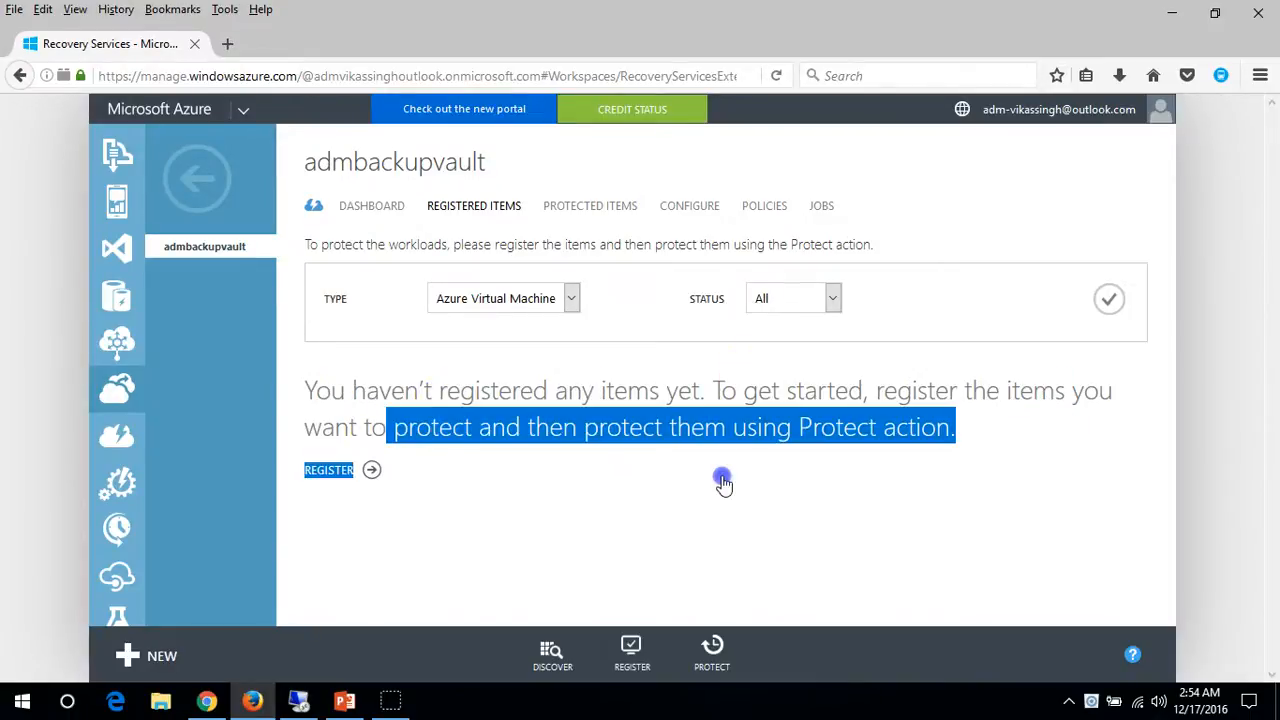
# Register the virtual machine ADM-VM-01 in admbackupvault, acknowledge the job notice and refresh the registered items list
pyautogui.click(866, 390)
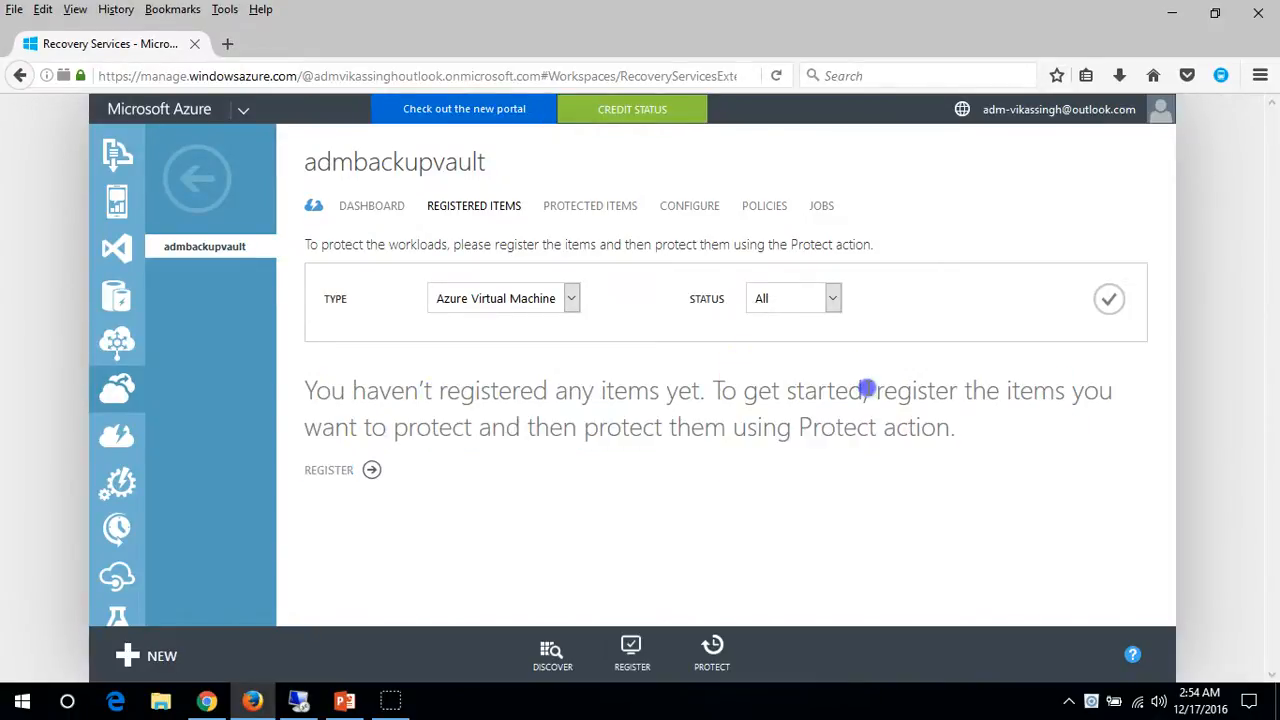
pyautogui.click(632, 654)
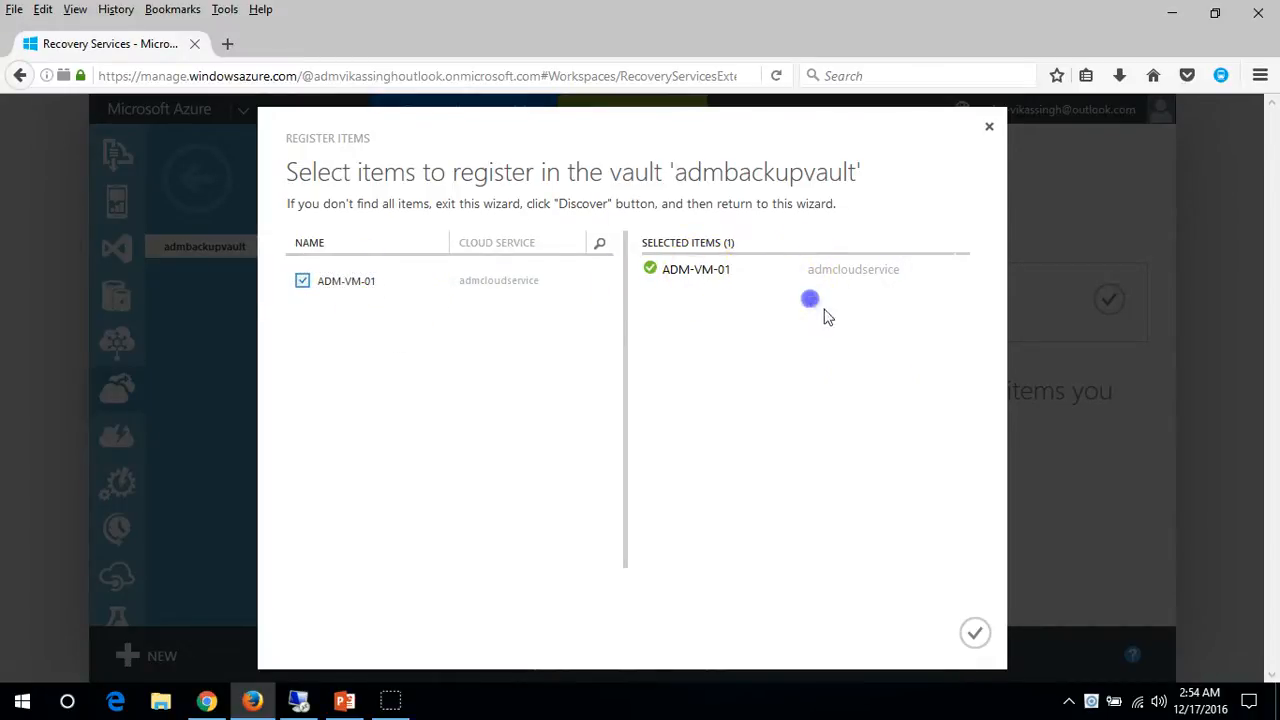
pyautogui.click(978, 636)
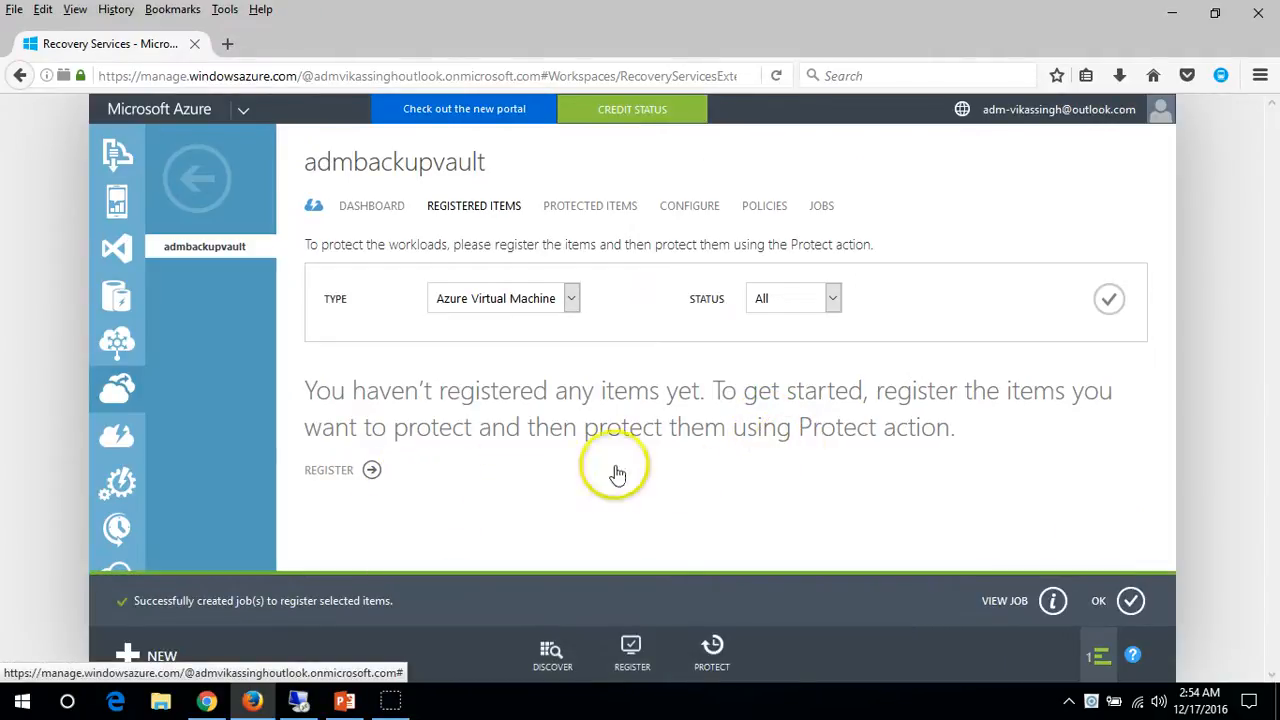
pyautogui.click(1131, 603)
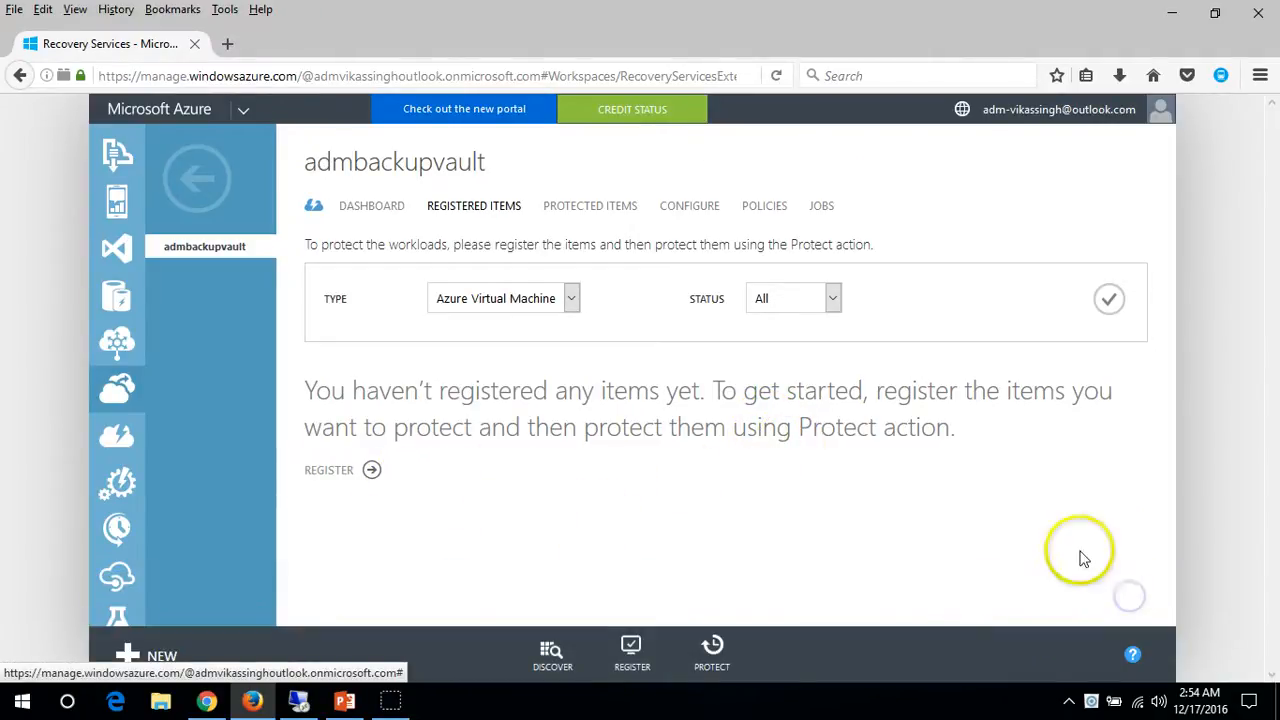
pyautogui.click(1110, 300)
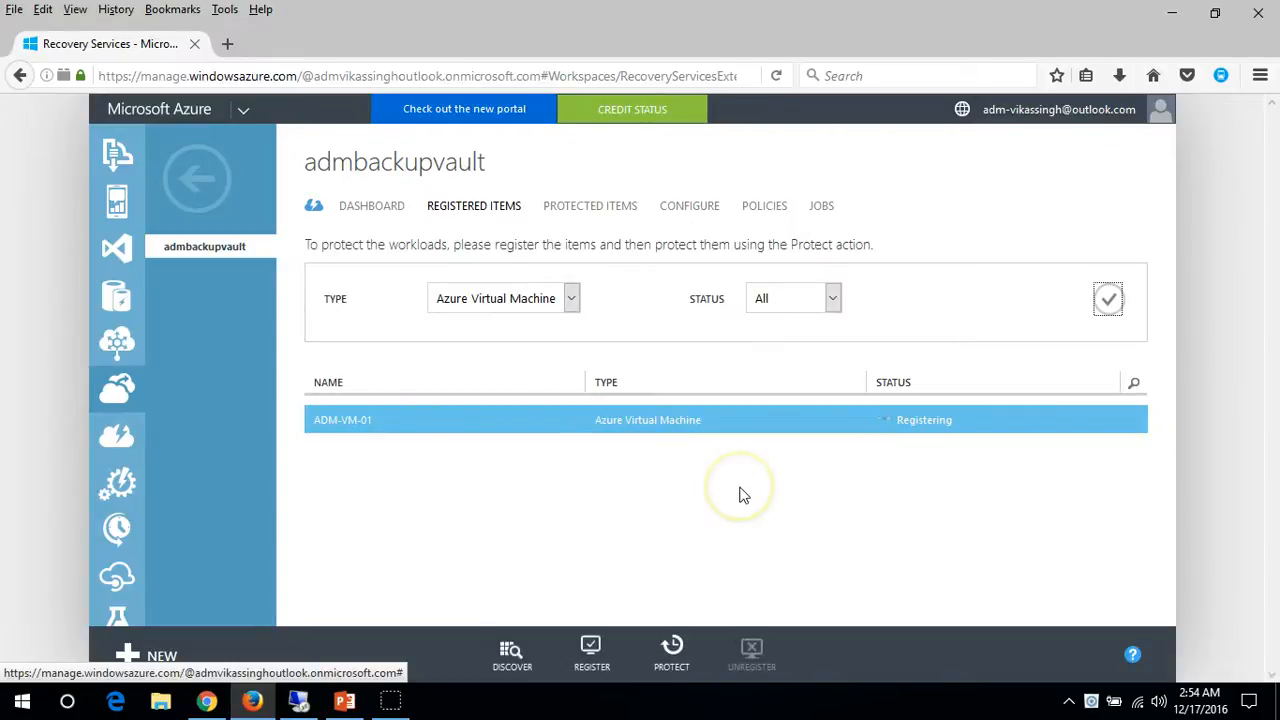
pyautogui.click(575, 537)
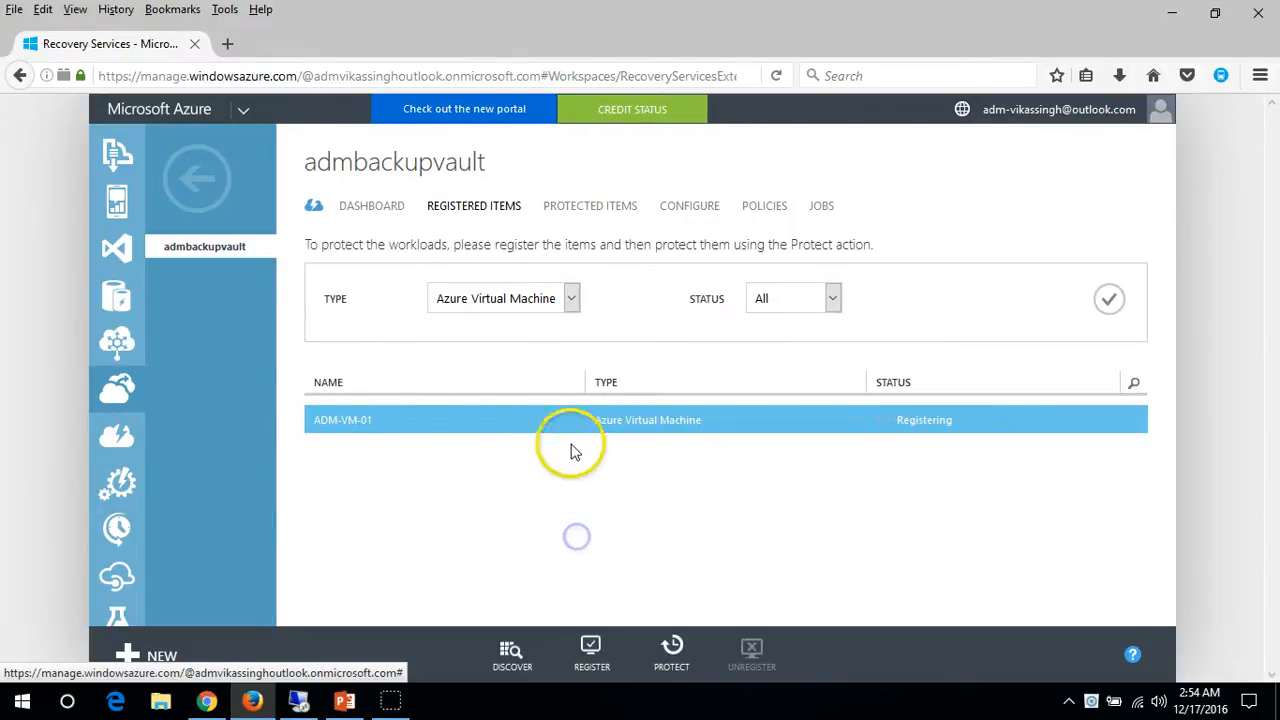
# Reopen admbackupvault from the recovery services list and review the discover, register and protect stages for Azure virtual machines
pyautogui.click(373, 209)
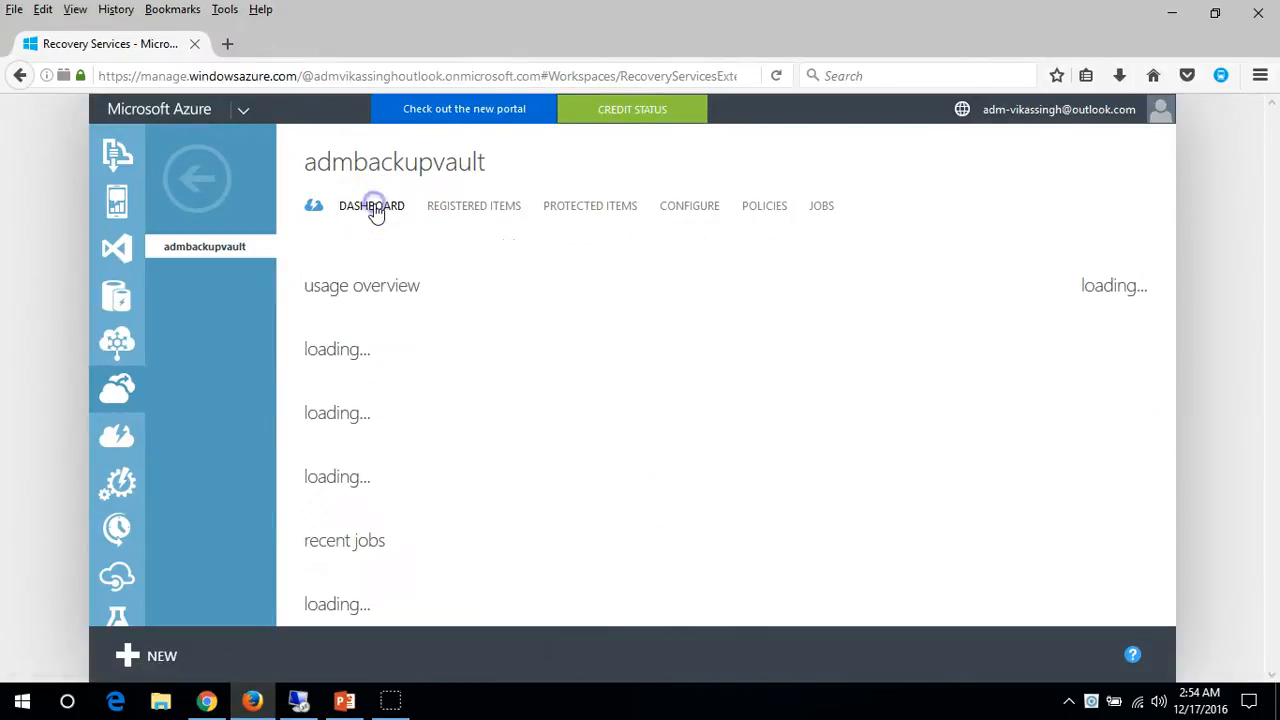
pyautogui.click(185, 166)
pyautogui.click(371, 252)
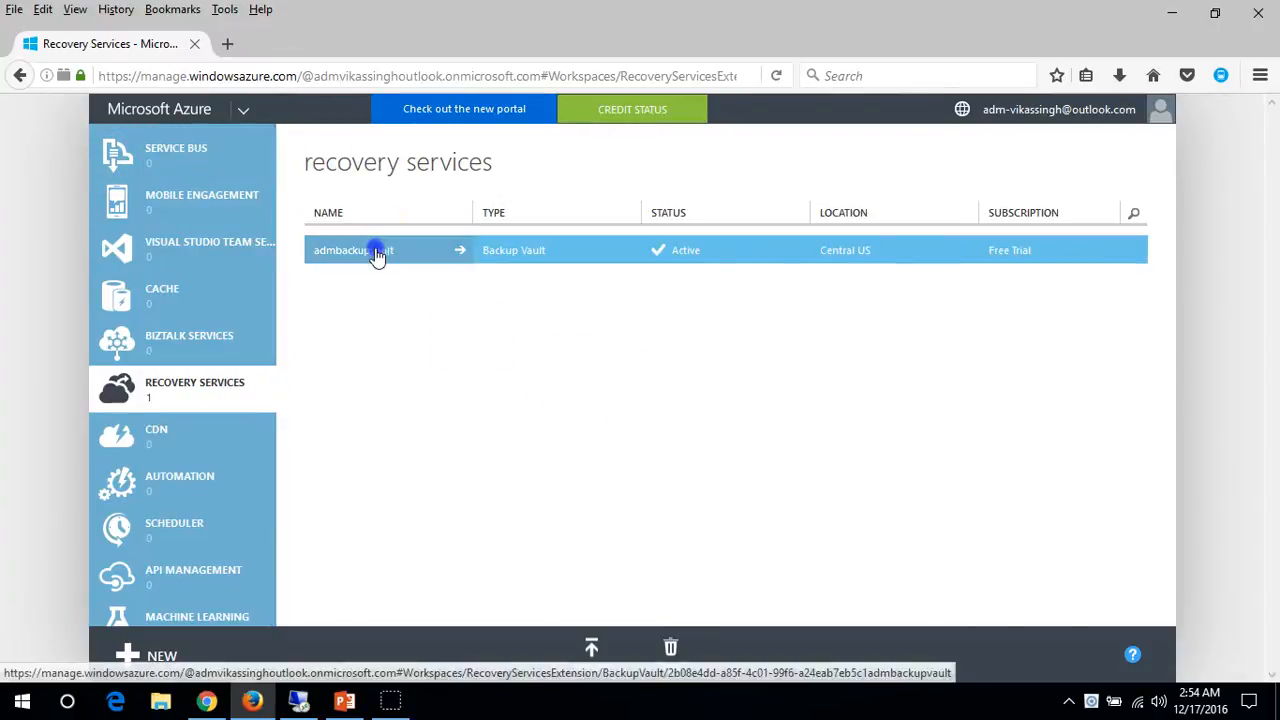
pyautogui.scroll(-10, 571, 386)
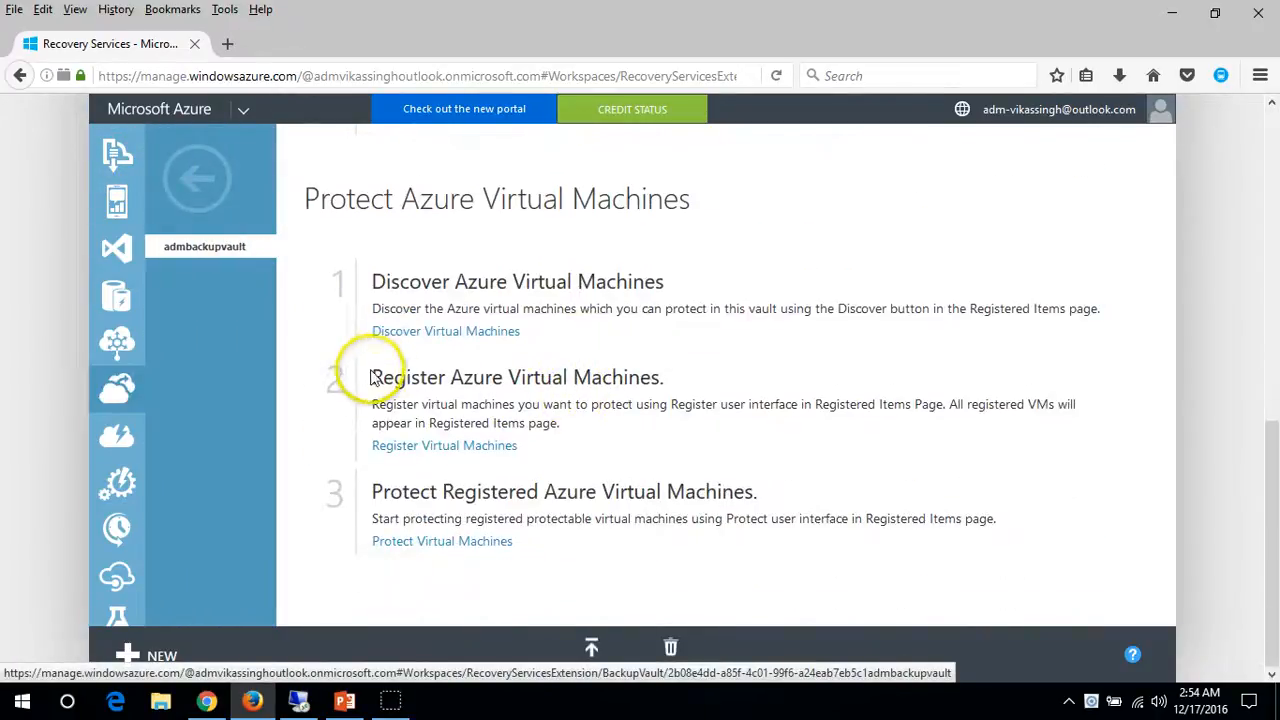
pyautogui.moveTo(378, 372); pyautogui.dragTo(603, 405)
pyautogui.click(748, 383)
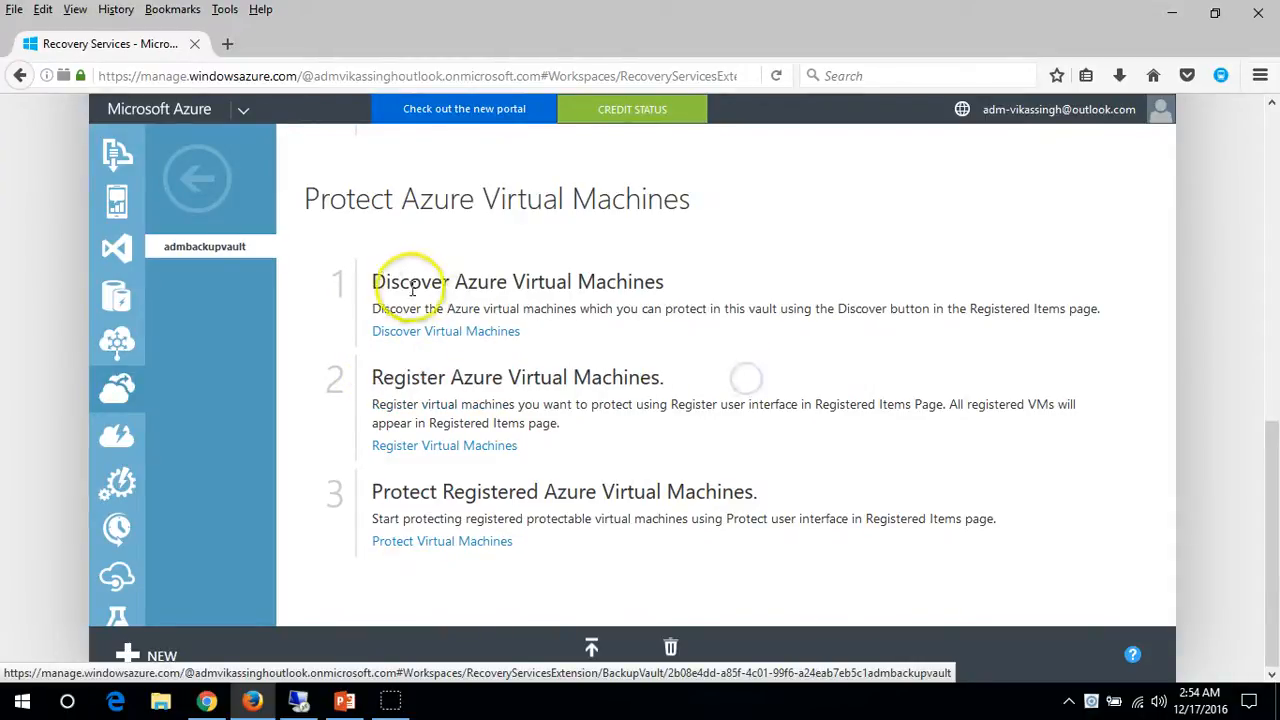
pyautogui.moveTo(408, 282); pyautogui.dragTo(666, 297)
pyautogui.click(748, 368)
pyautogui.moveTo(405, 378); pyautogui.dragTo(692, 405)
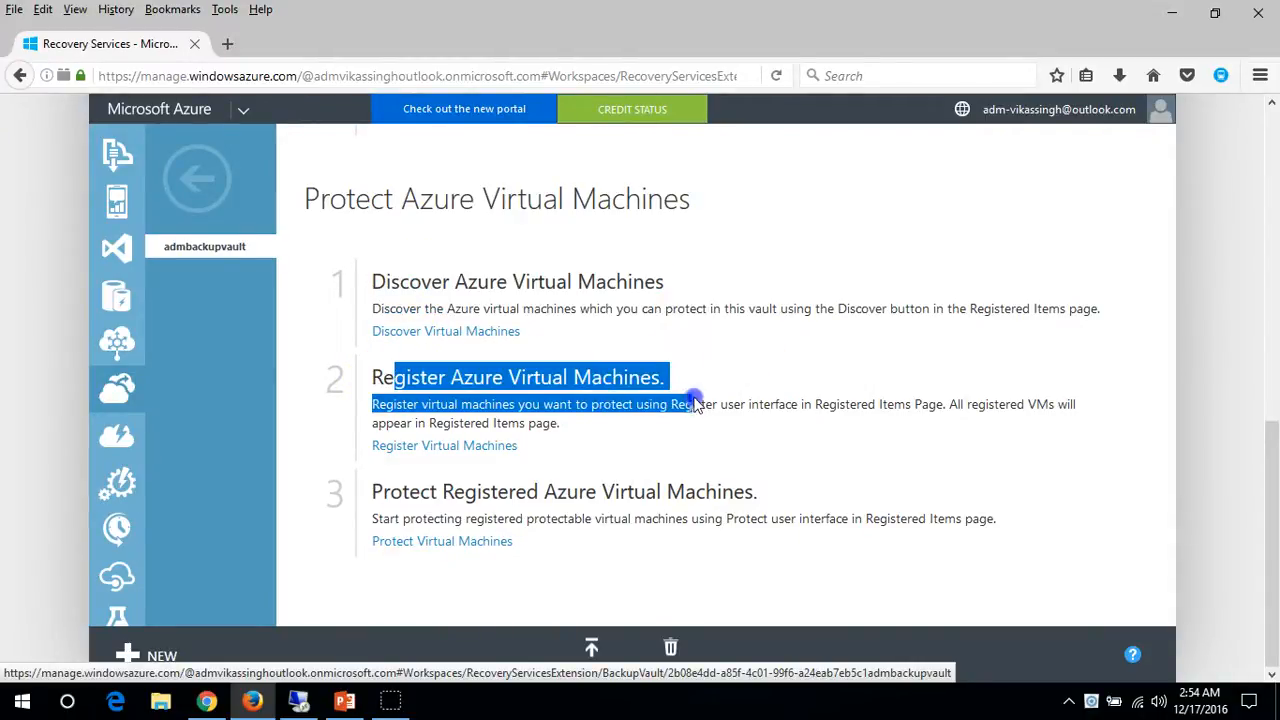
pyautogui.click(771, 406)
pyautogui.moveTo(383, 491); pyautogui.dragTo(551, 498)
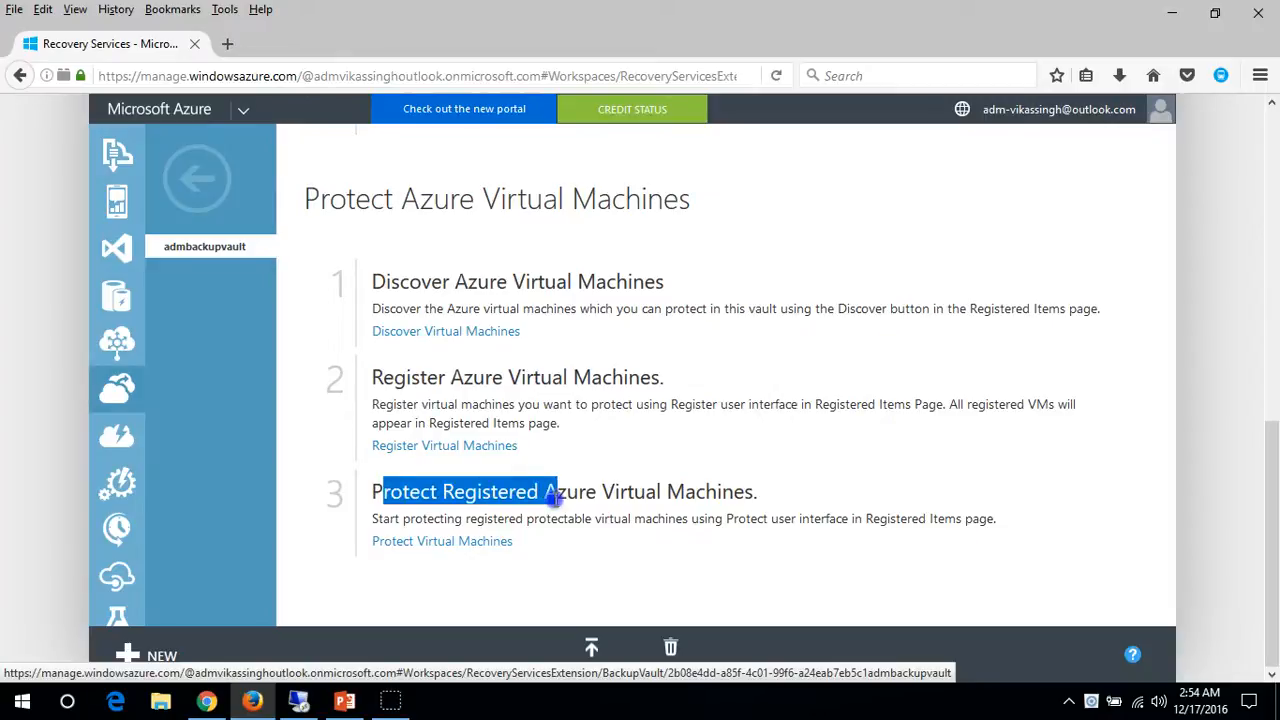
pyautogui.moveTo(634, 503); pyautogui.dragTo(768, 486)
pyautogui.click(846, 474)
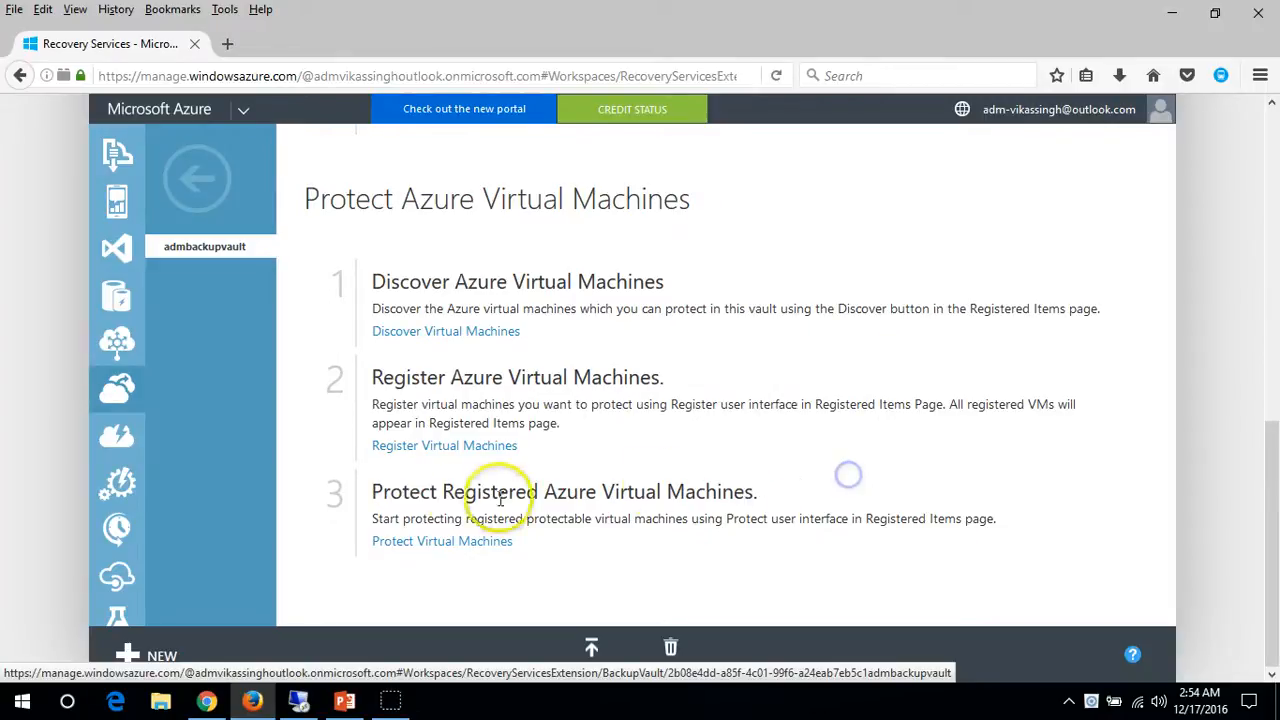
# Start protecting the vault's registered virtual machines, select ADM-VM-01 and continue to the protection configuration
pyautogui.click(396, 542)
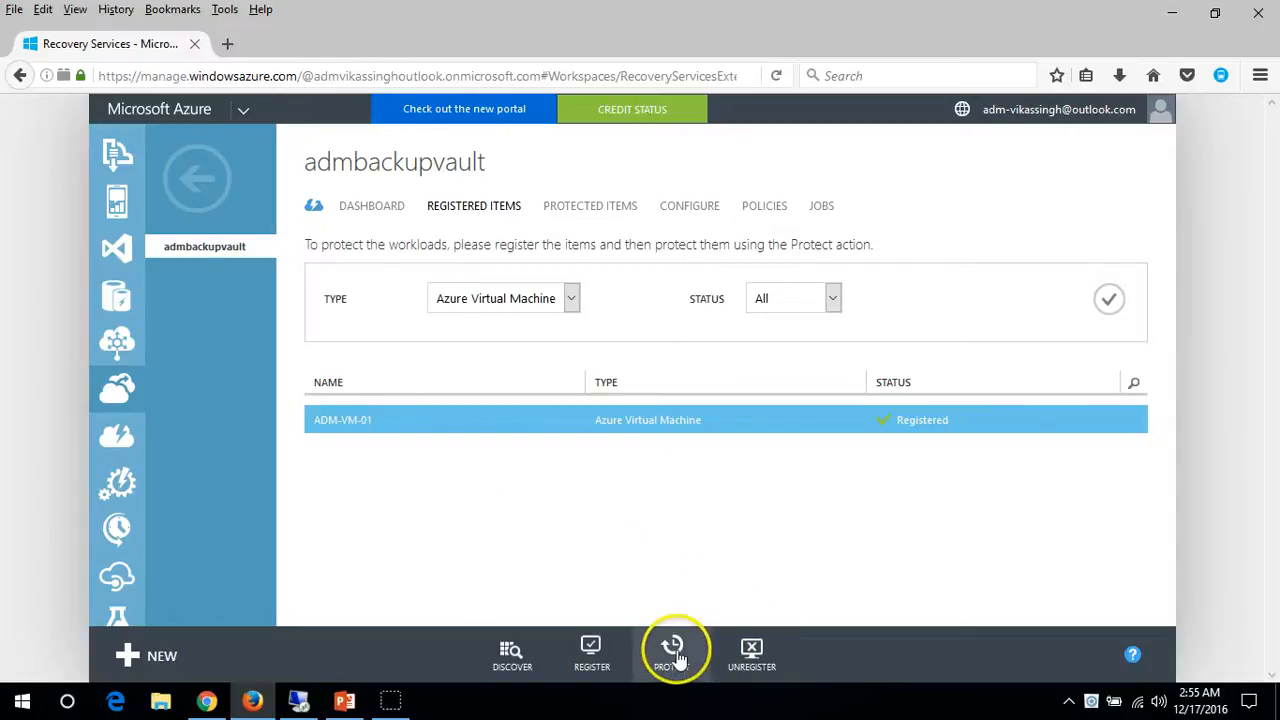
pyautogui.click(676, 653)
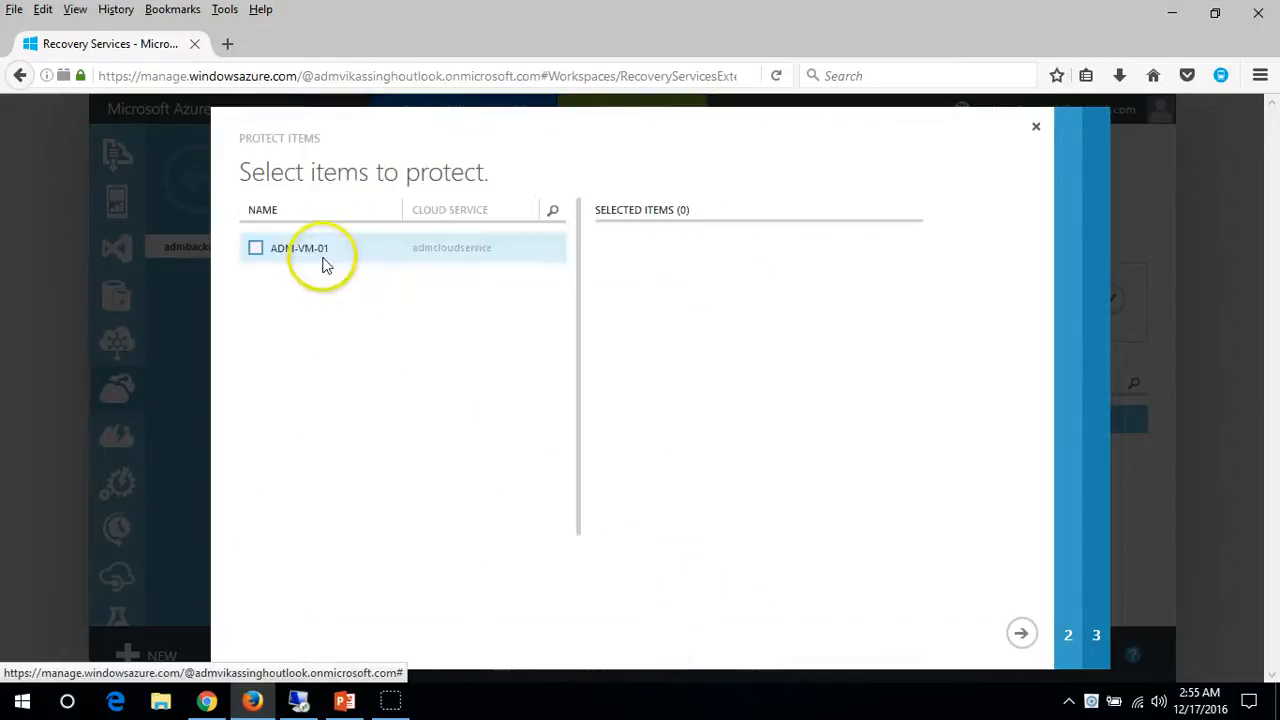
pyautogui.moveTo(266, 171); pyautogui.dragTo(551, 185)
pyautogui.click(253, 248)
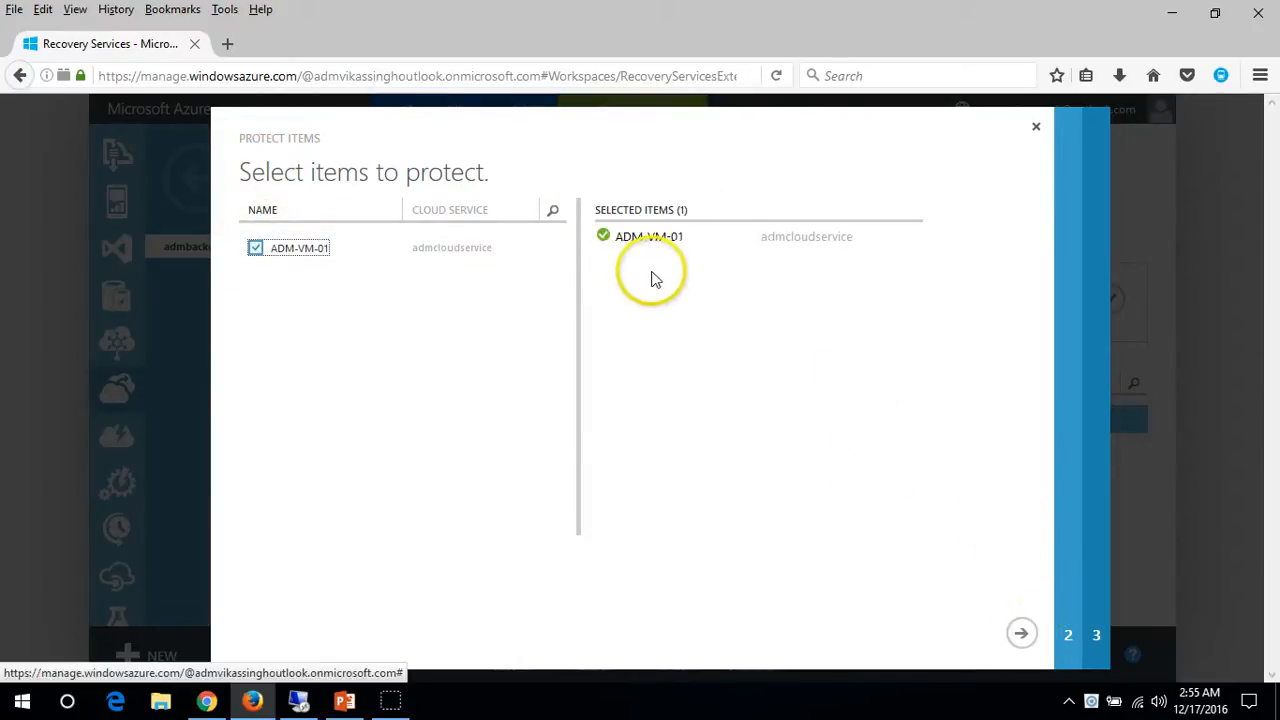
pyautogui.click(1018, 640)
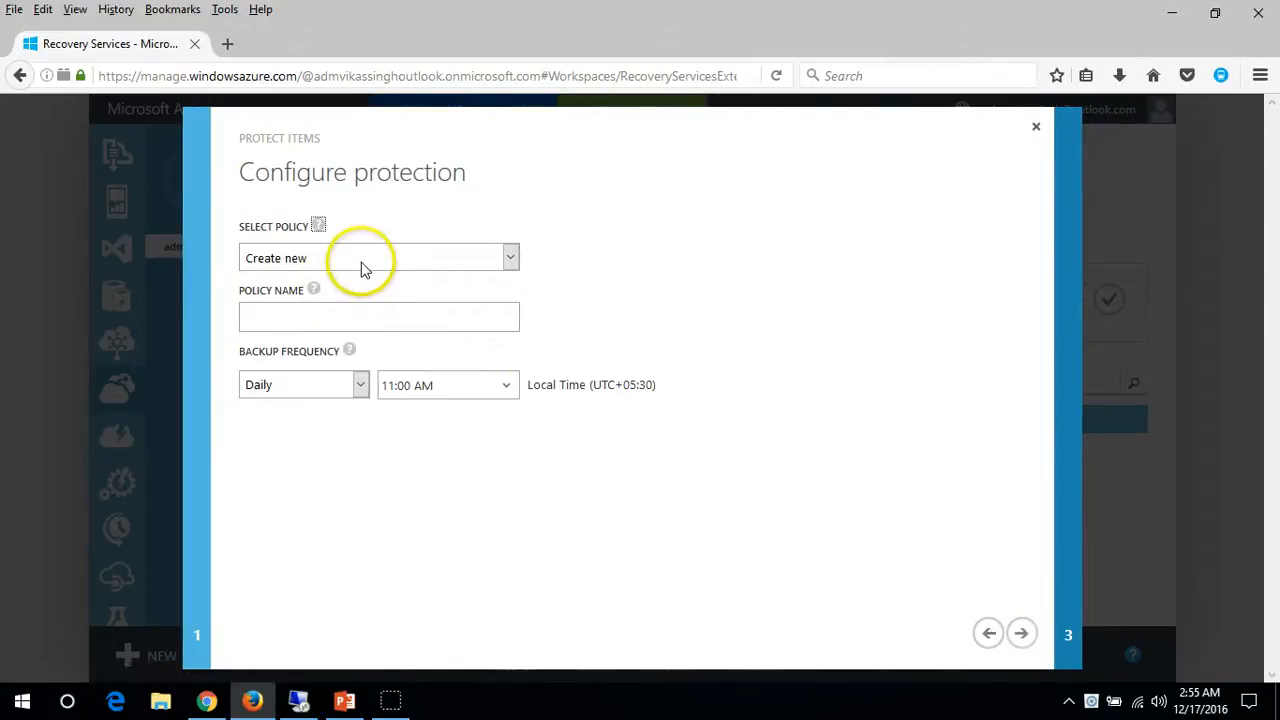
# Choose to create a new protection policy and name it MasterVMBackupPolicy
pyautogui.click(332, 259)
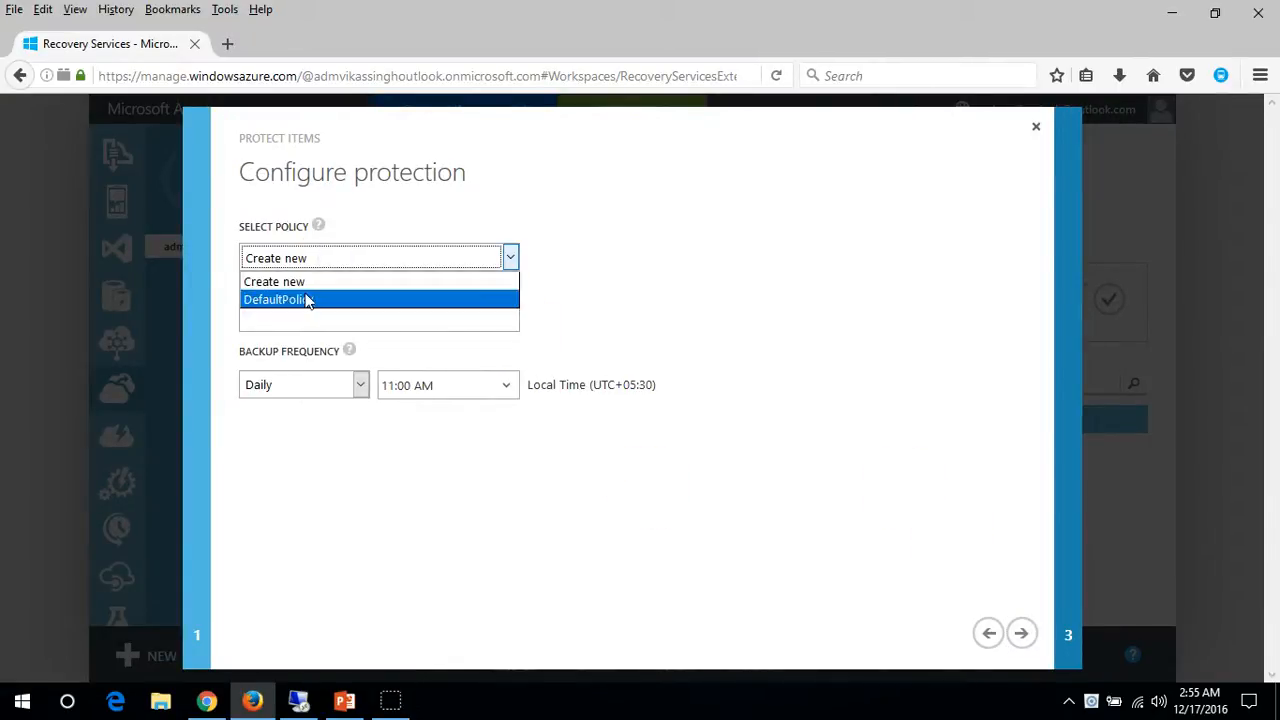
pyautogui.click(349, 281)
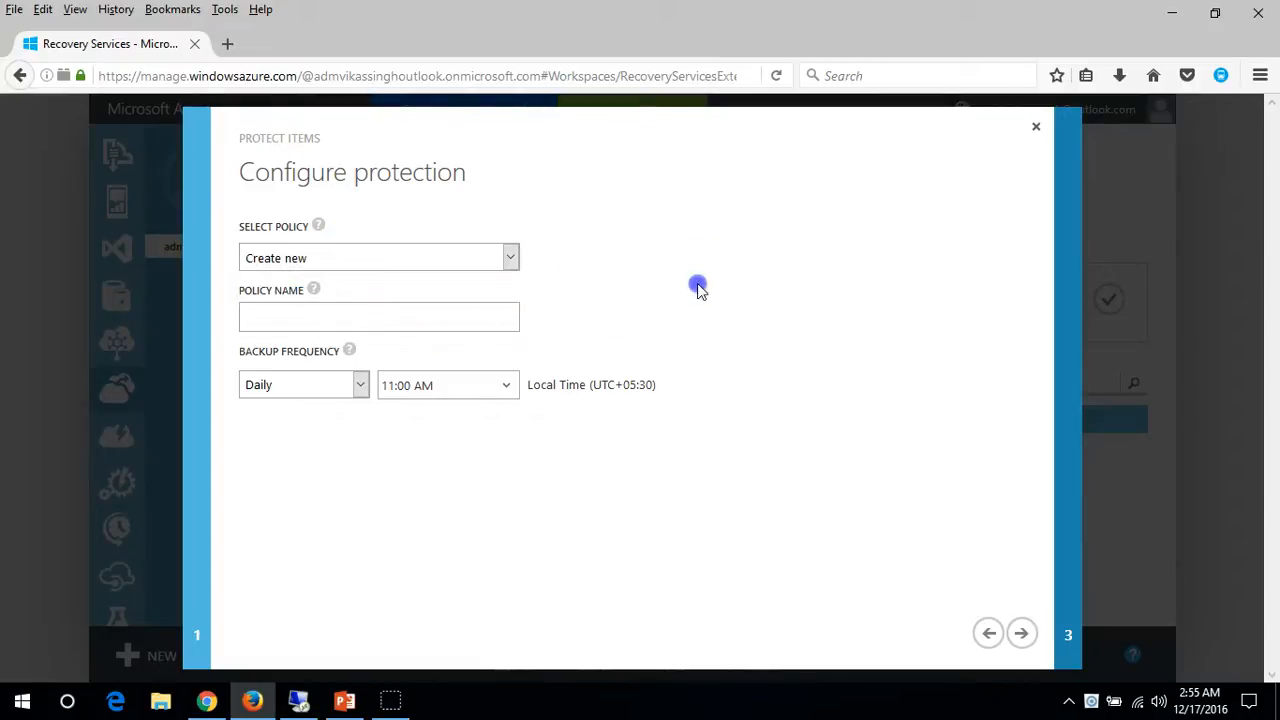
pyautogui.click(299, 322)
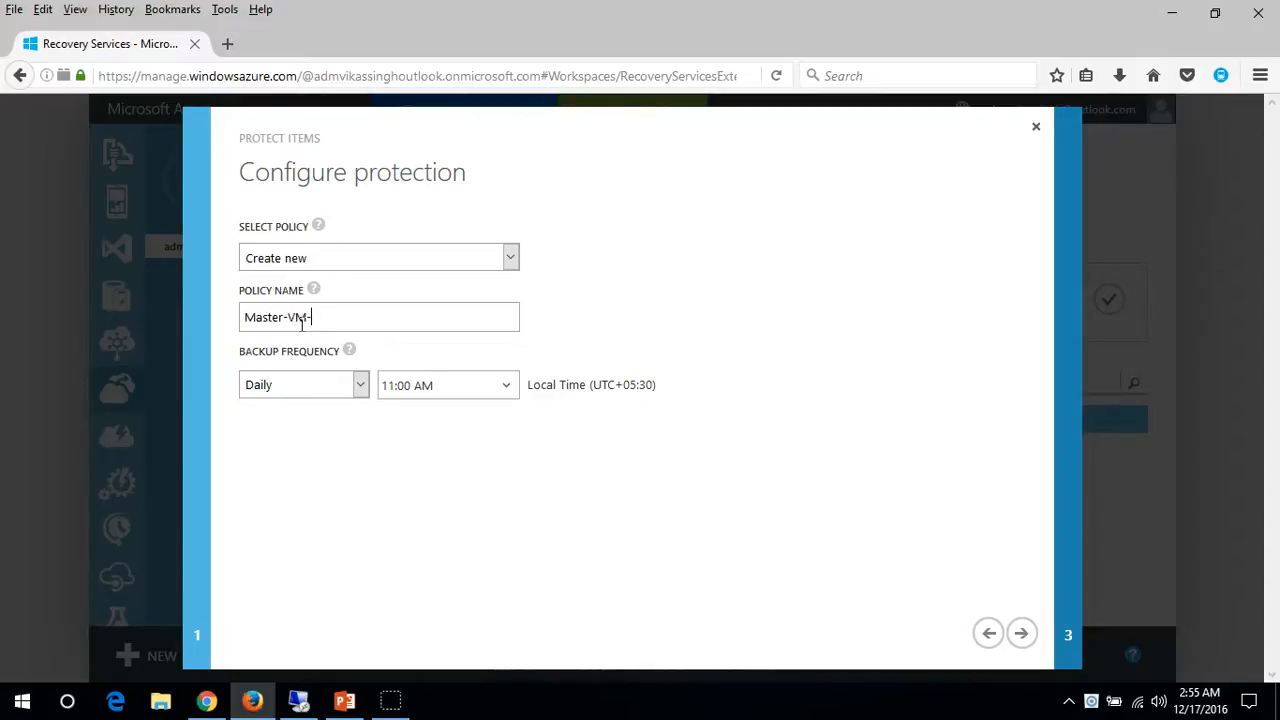
pyautogui.press('BackSpace')
pyautogui.press('BackSpace')
pyautogui.press('BackSpace')
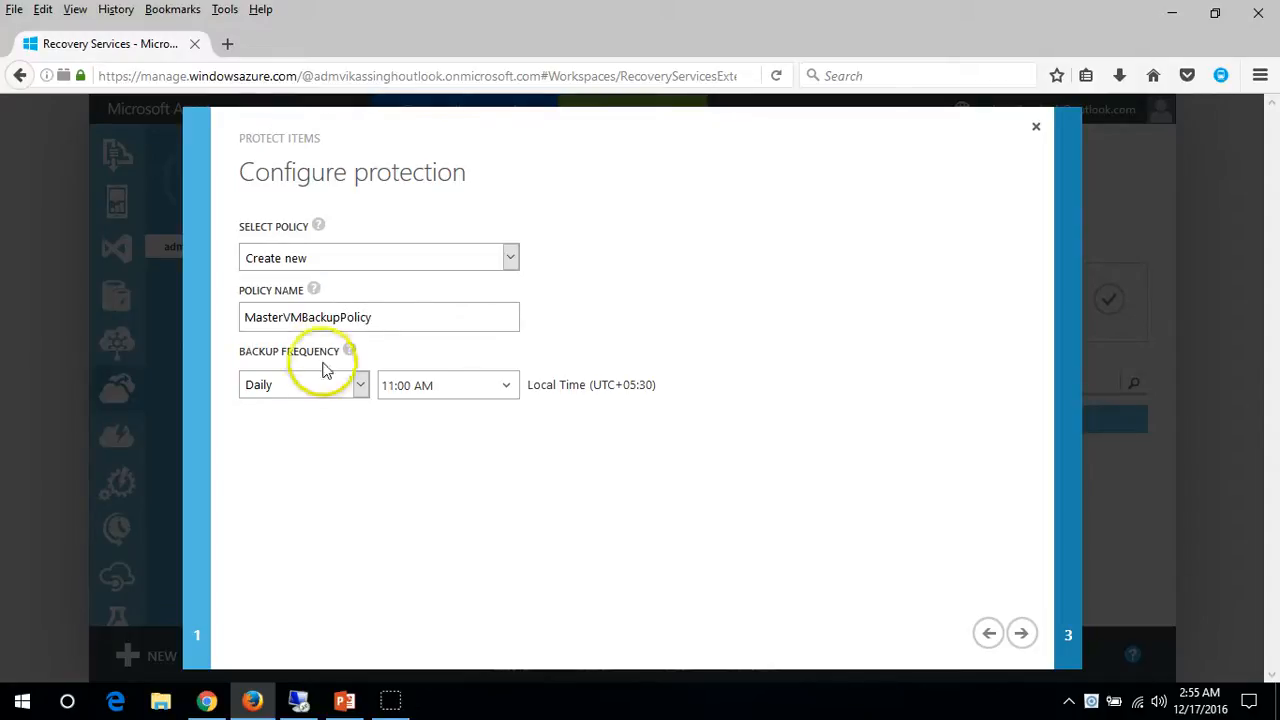
# Try to select 3:00 AM or 12:00 AM as the daily backup time without clearing the preselected time
pyautogui.click(474, 396)
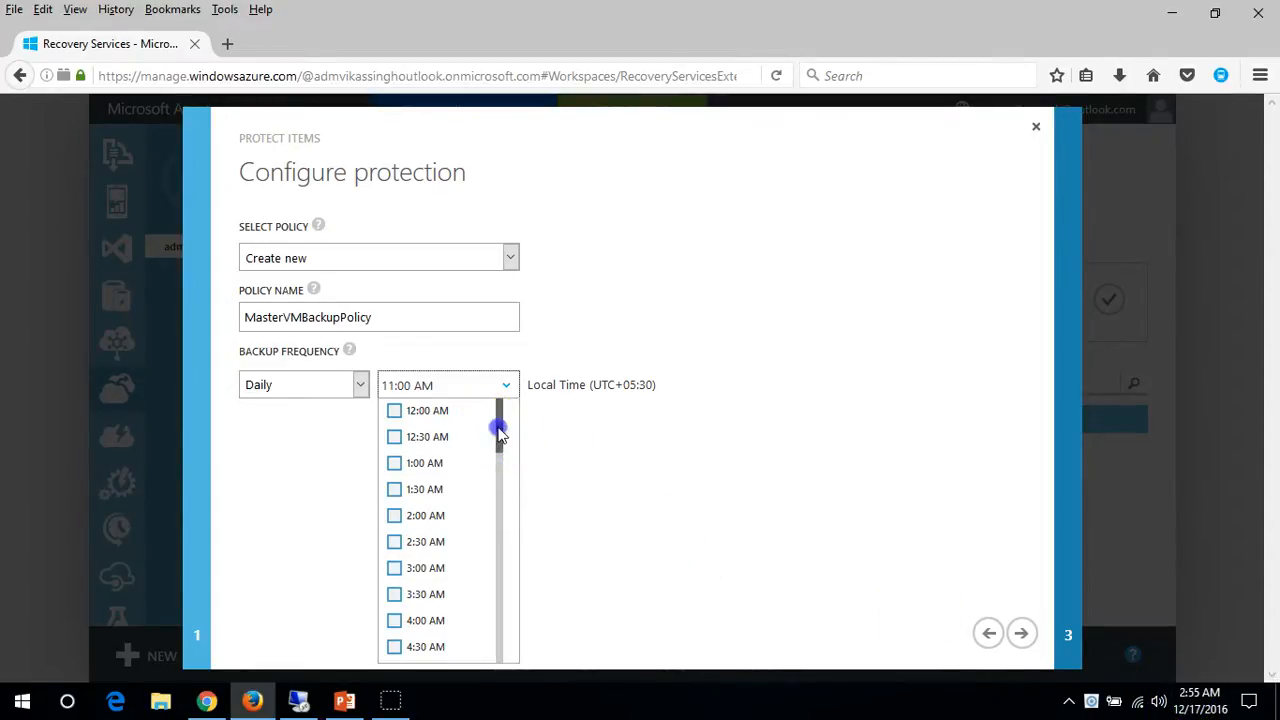
pyautogui.moveTo(500, 432); pyautogui.dragTo(503, 448)
pyautogui.click(394, 484)
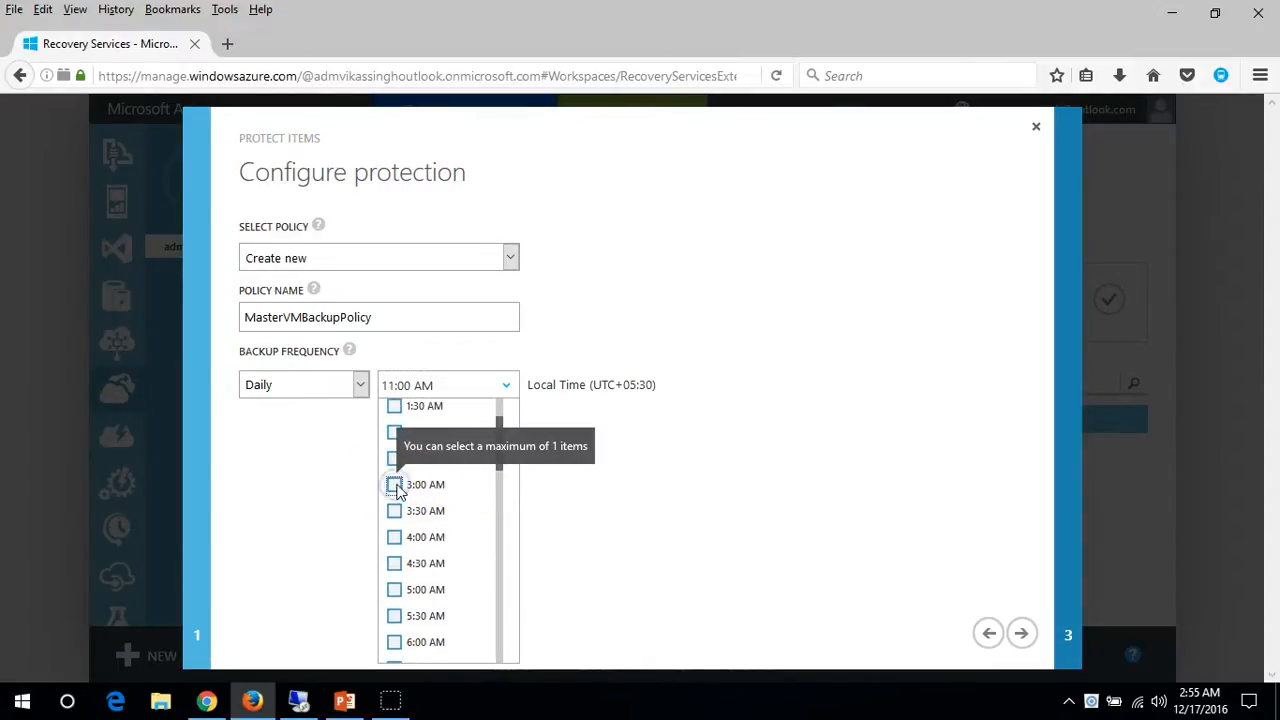
pyautogui.moveTo(500, 445); pyautogui.dragTo(491, 400)
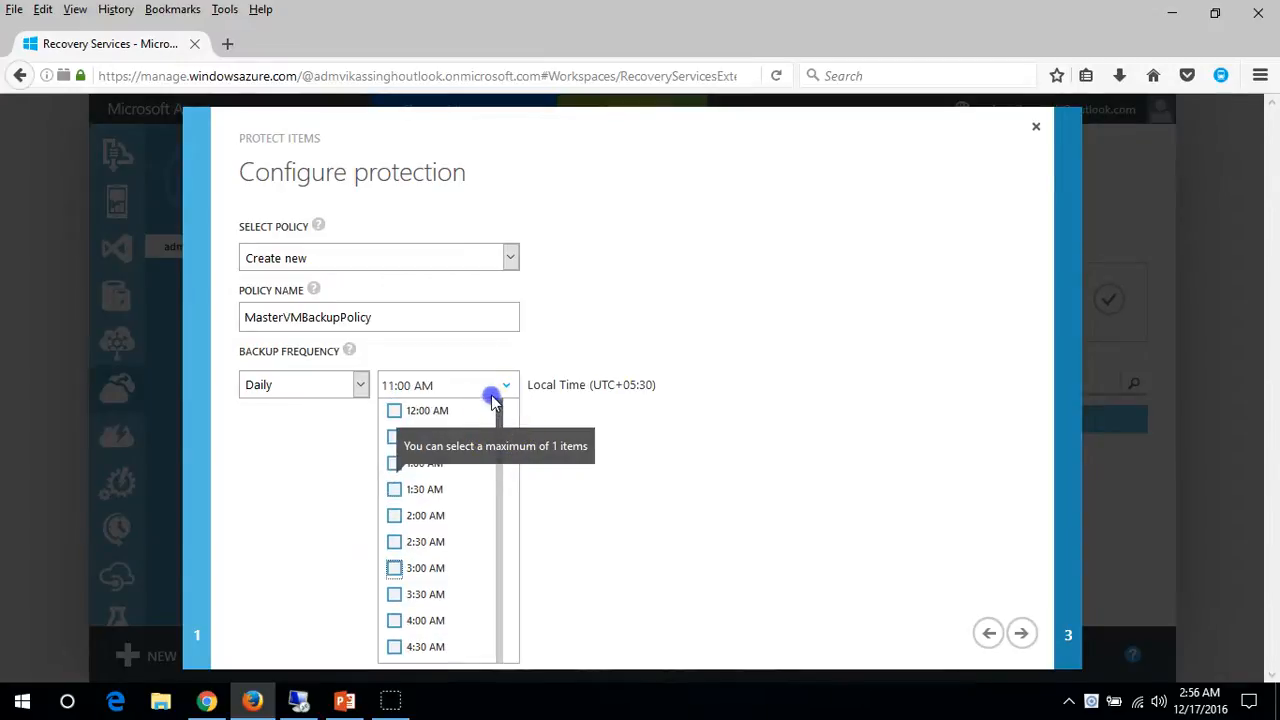
pyautogui.moveTo(503, 409); pyautogui.dragTo(519, 645)
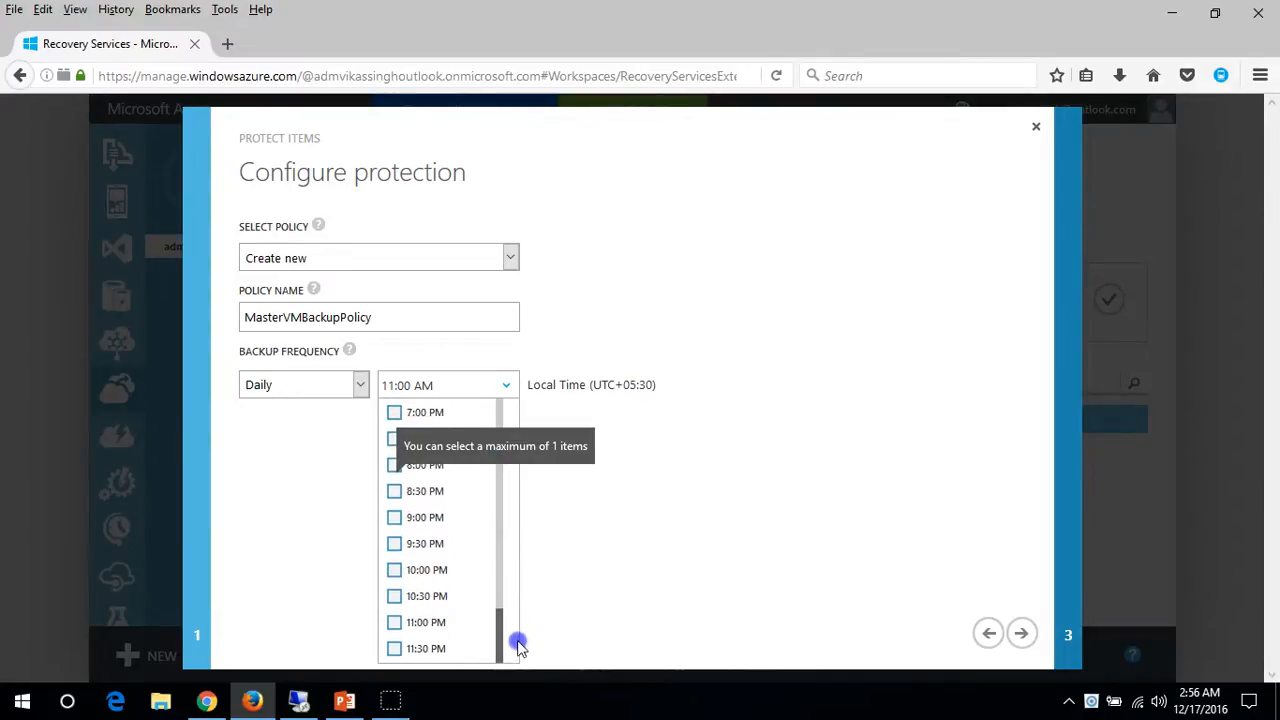
pyautogui.click(641, 586)
pyautogui.click(466, 387)
pyautogui.scroll(-10, 488, 587)
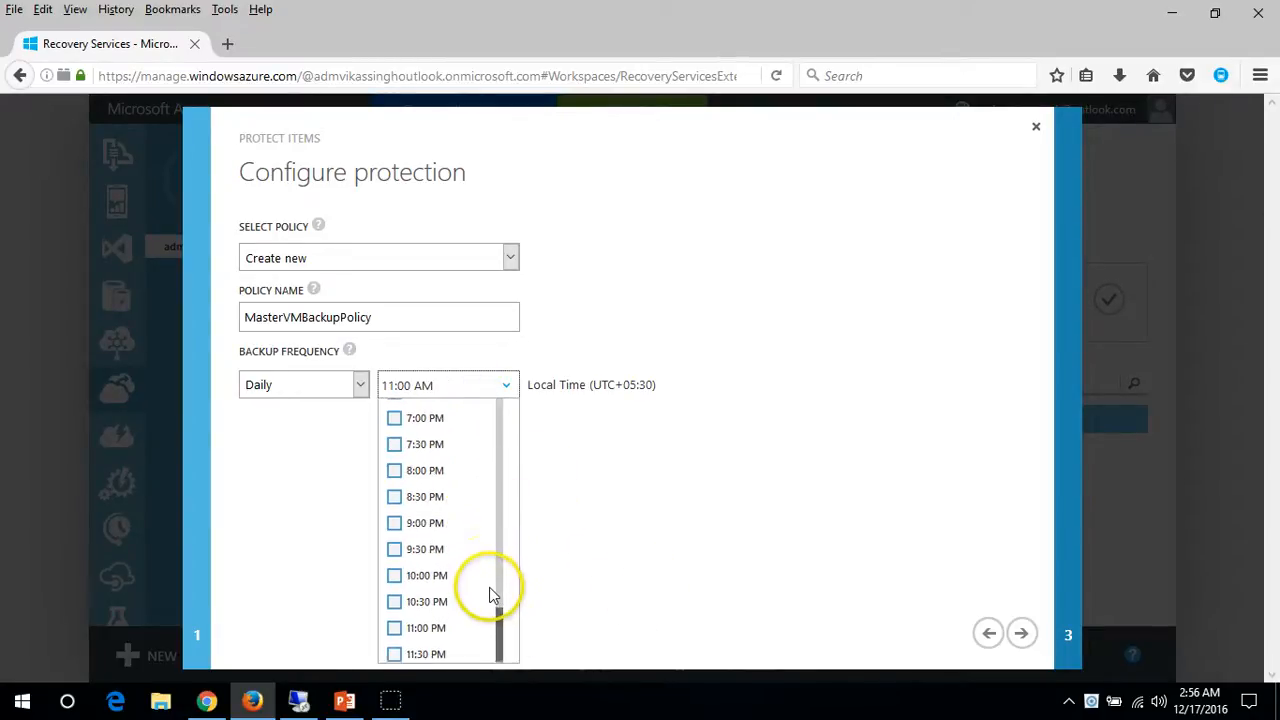
pyautogui.scroll(9, 430, 624)
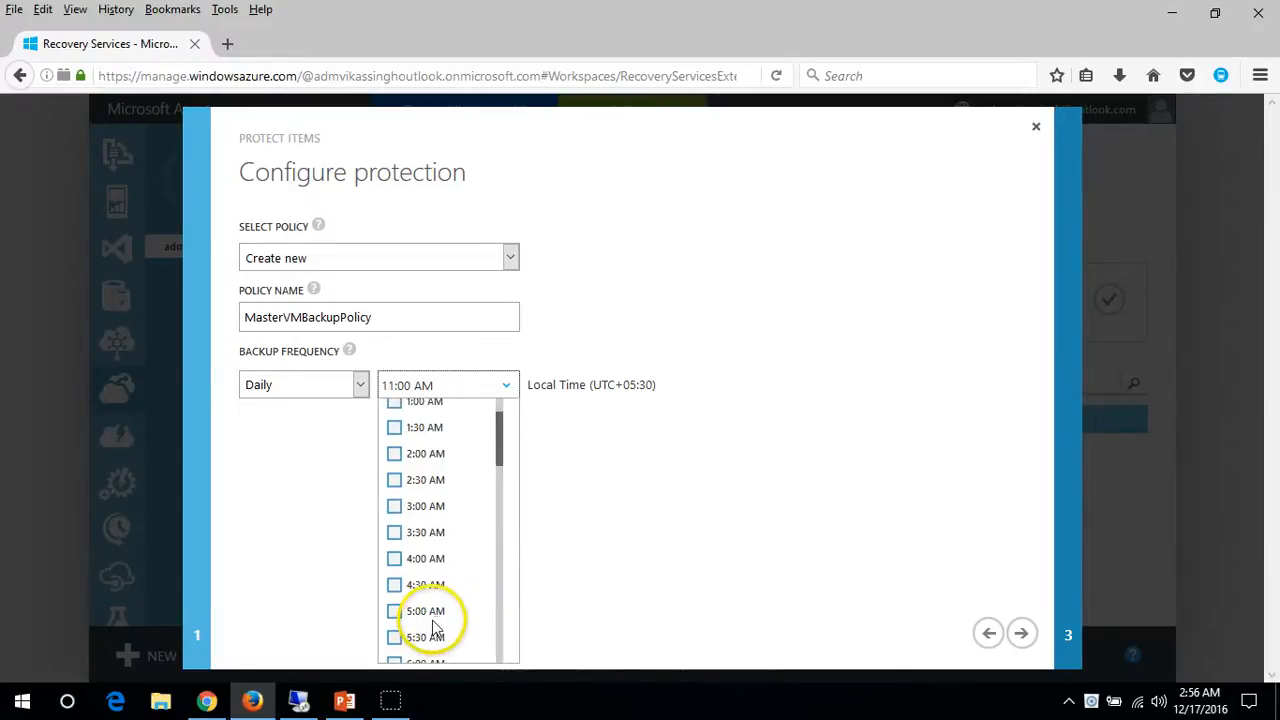
pyautogui.scroll(1, 435, 625)
pyautogui.click(395, 412)
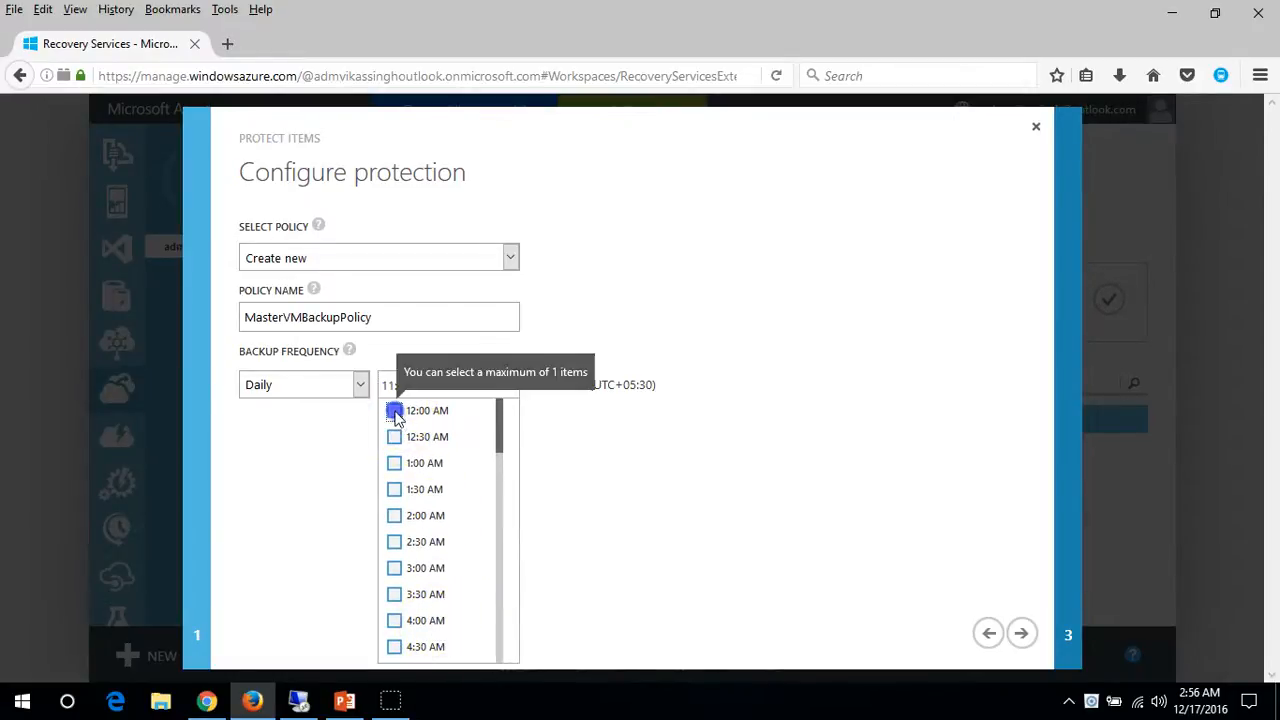
# Clear the preselected 11:00 AM backup time and set the policy's daily backup time to 3:00 AM
pyautogui.moveTo(502, 433); pyautogui.dragTo(504, 517)
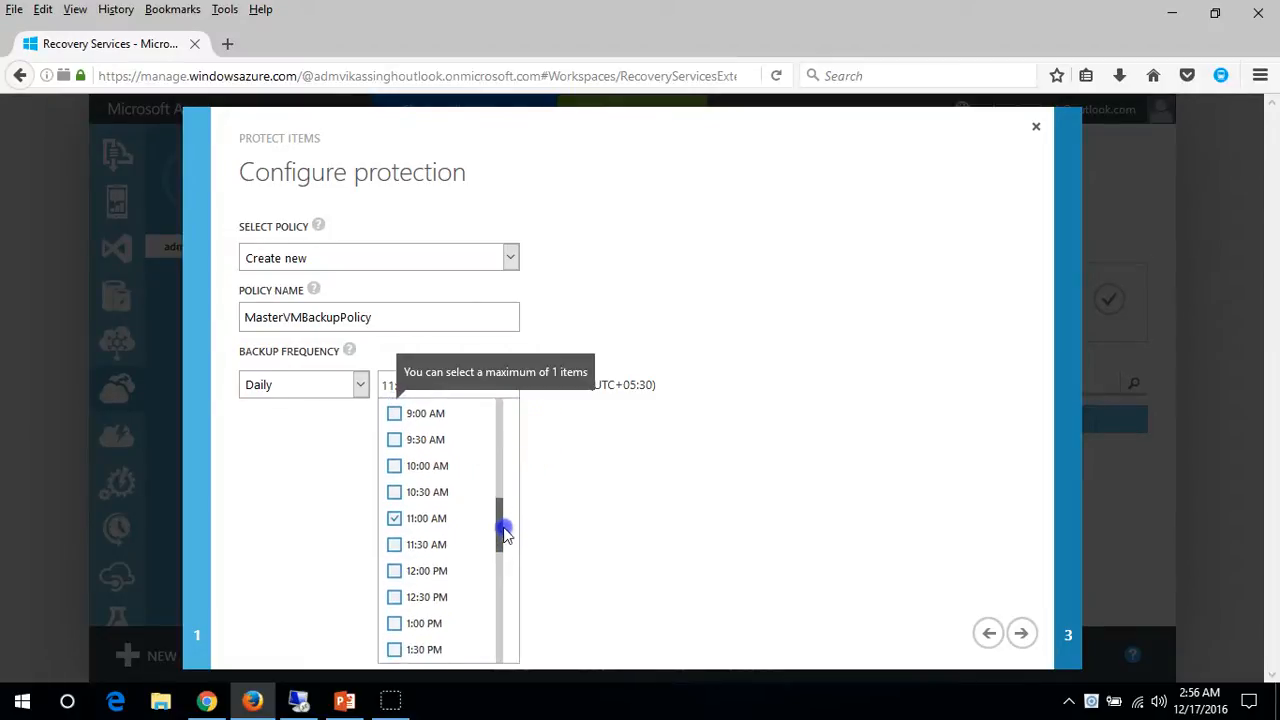
pyautogui.click(440, 524)
pyautogui.scroll(6, 445, 527)
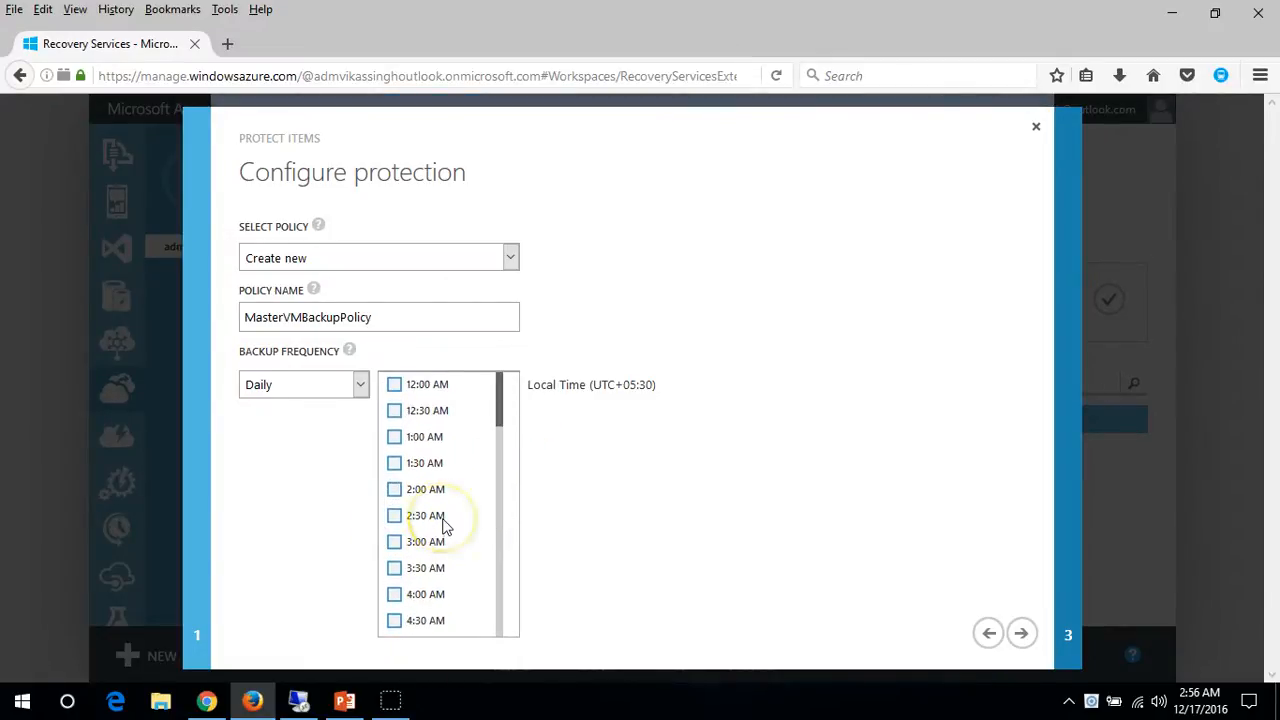
pyautogui.scroll(-5, 445, 527)
pyautogui.scroll(4, 445, 527)
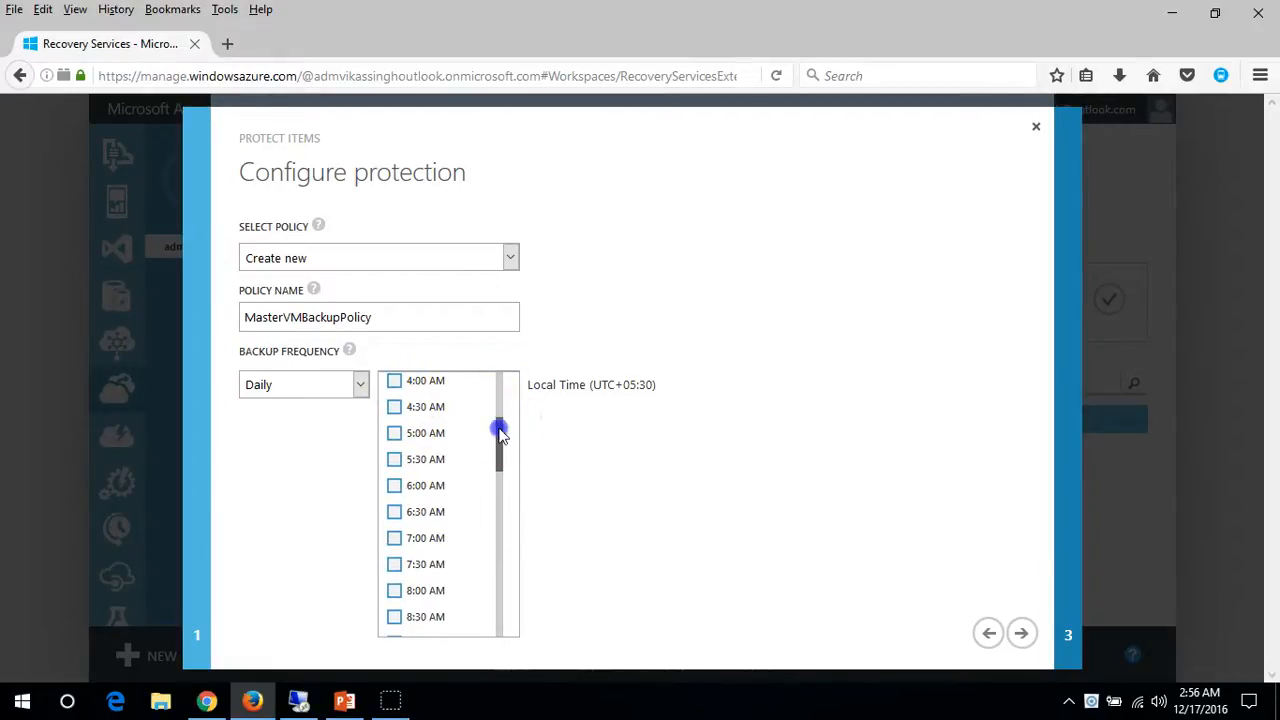
pyautogui.moveTo(500, 432); pyautogui.dragTo(497, 404)
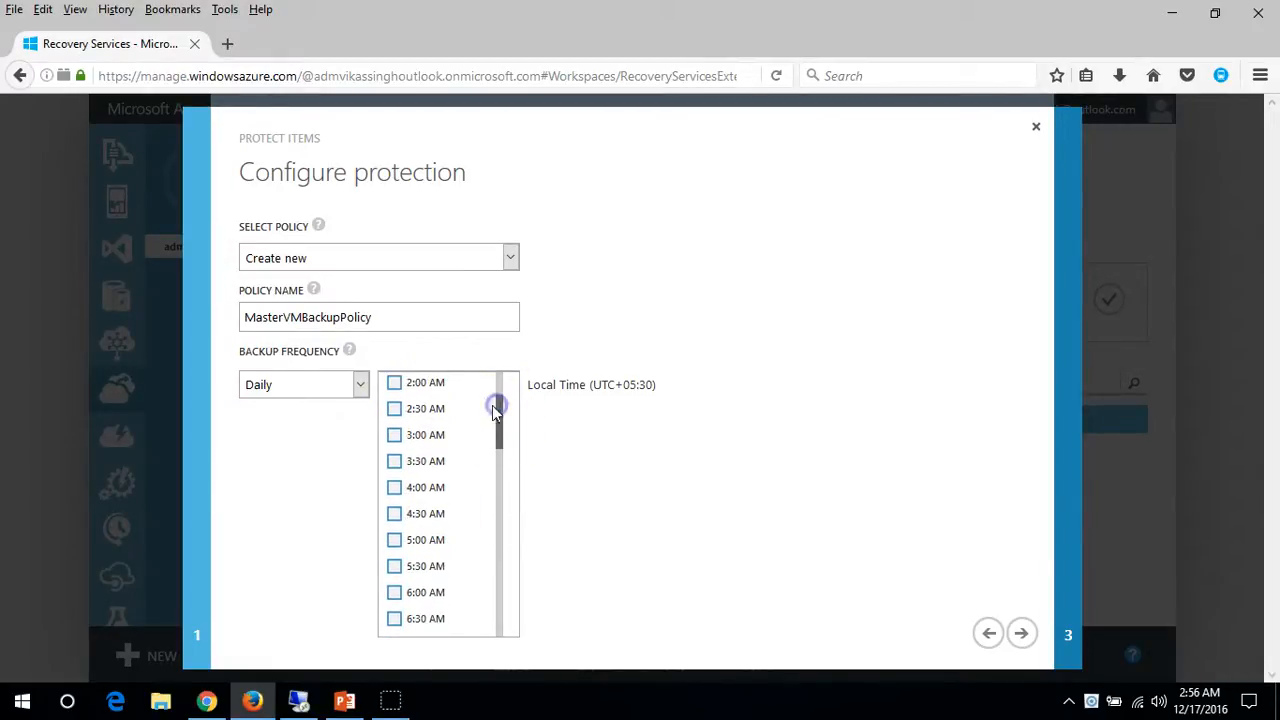
pyautogui.click(395, 463)
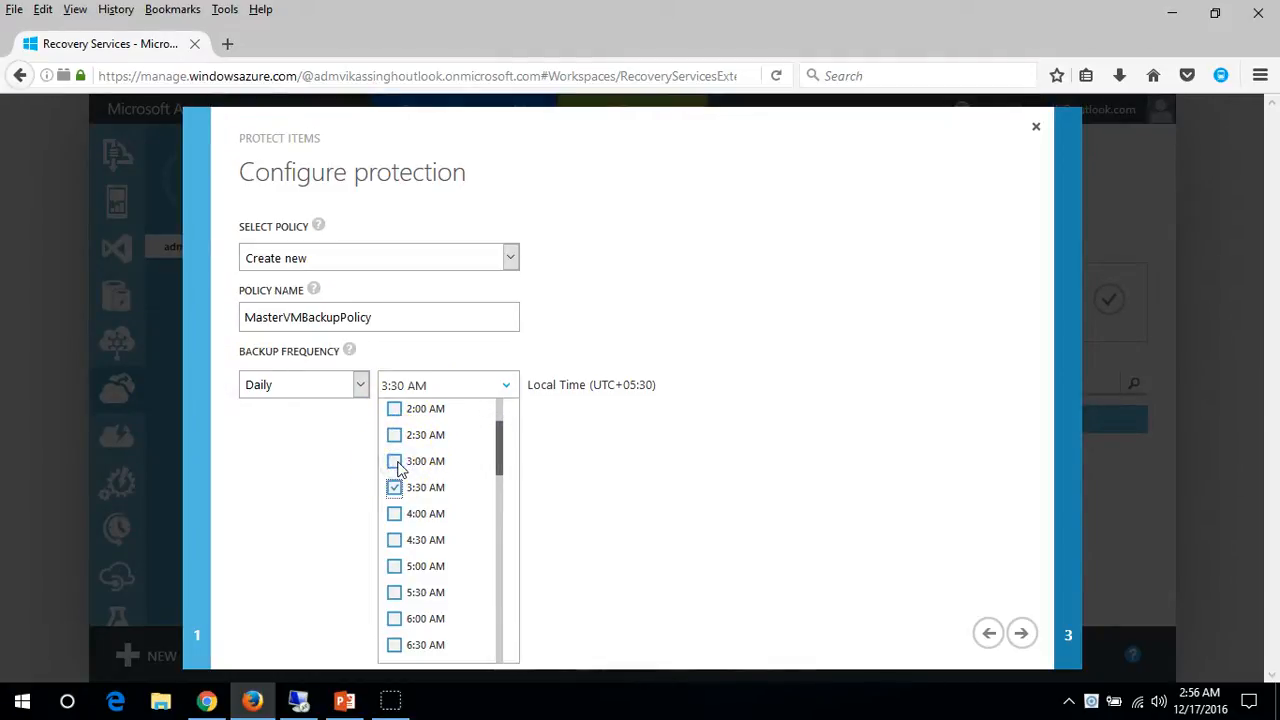
pyautogui.click(393, 486)
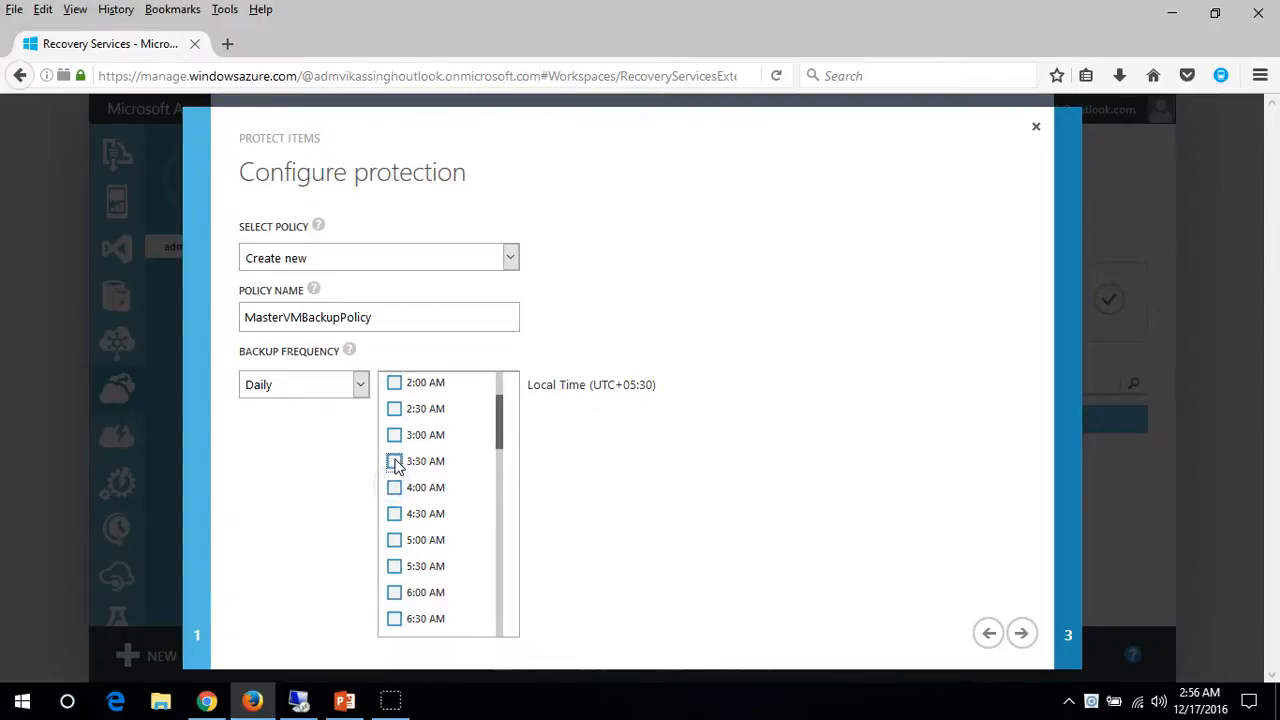
pyautogui.click(395, 435)
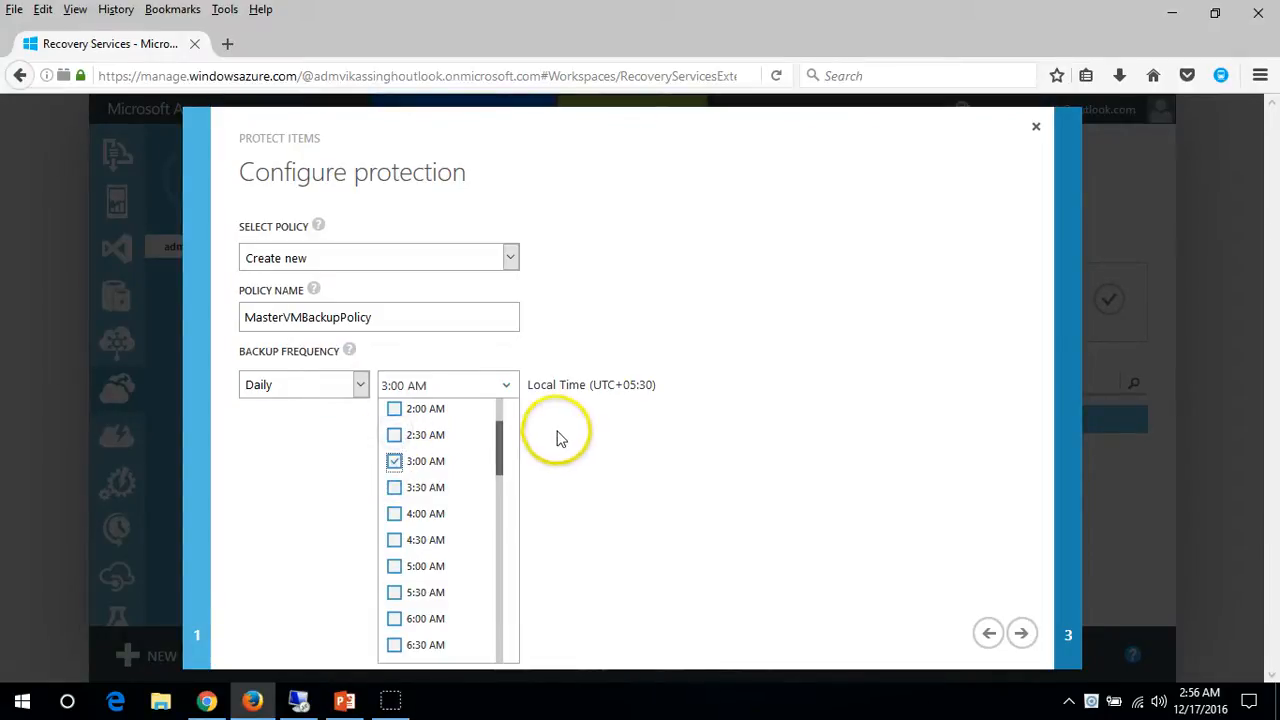
# Continue to the policy's retention range and set daily retention to 40 days and weekly retention to 4 weeks
pyautogui.click(1021, 634)
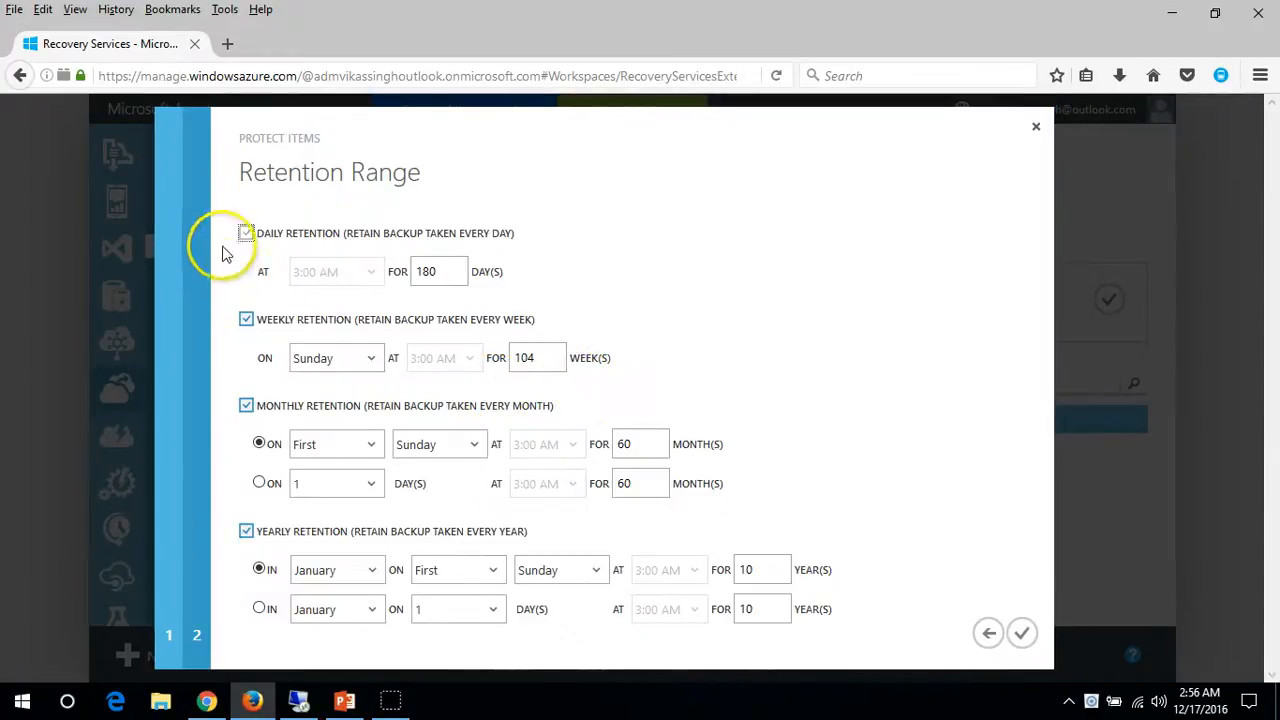
pyautogui.moveTo(241, 170); pyautogui.dragTo(582, 189)
pyautogui.click(582, 189)
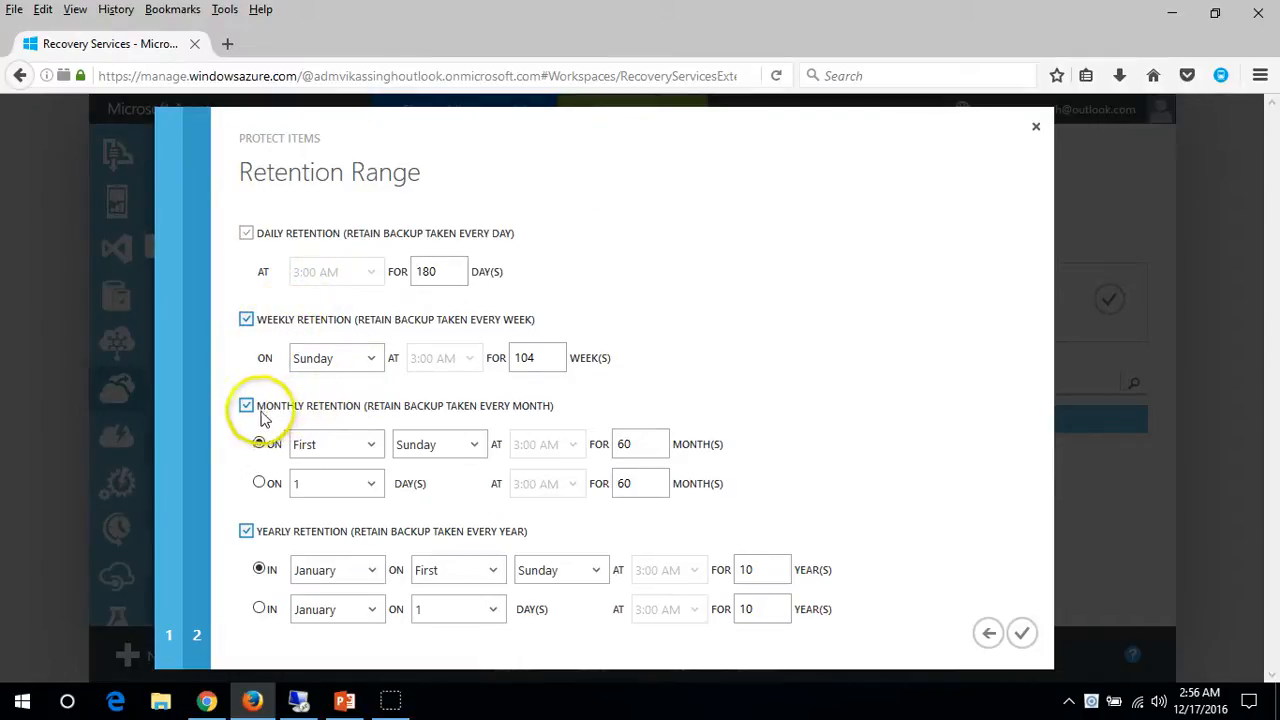
pyautogui.doubleClick(444, 278)
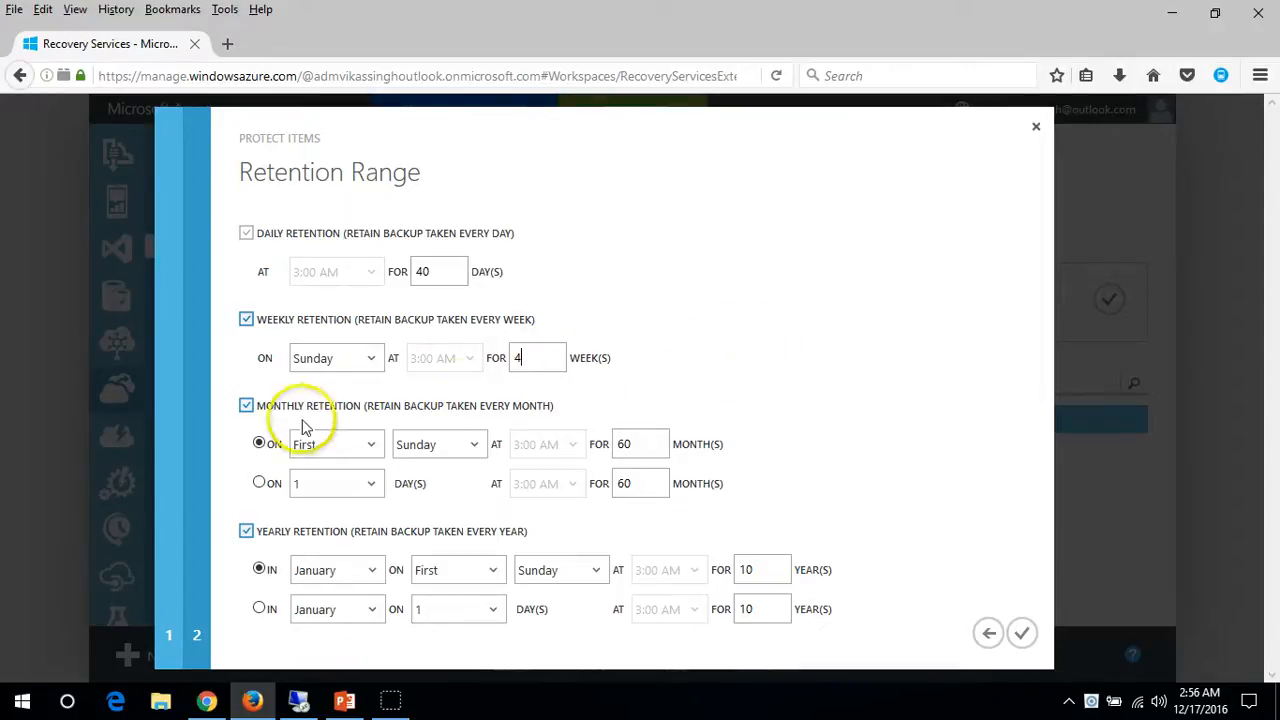
# Turn off monthly and yearly retention and finish configuring protection for ADM-VM-01
pyautogui.click(246, 408)
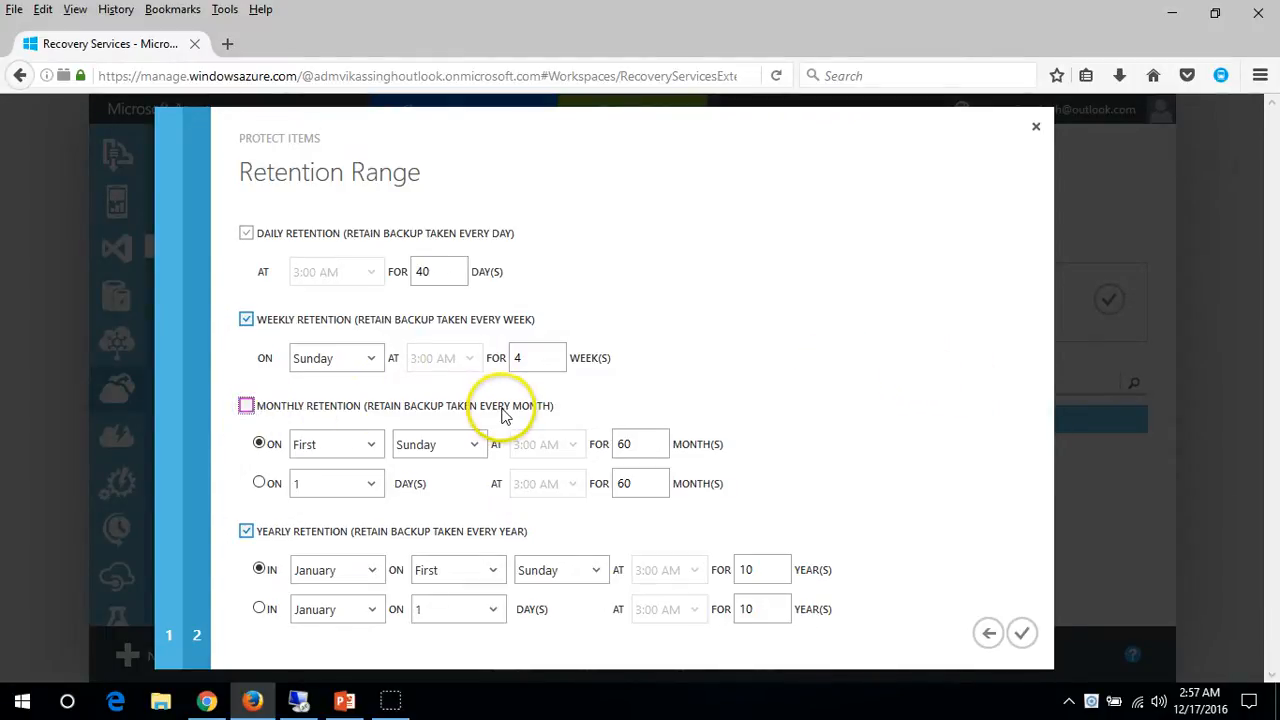
pyautogui.click(247, 532)
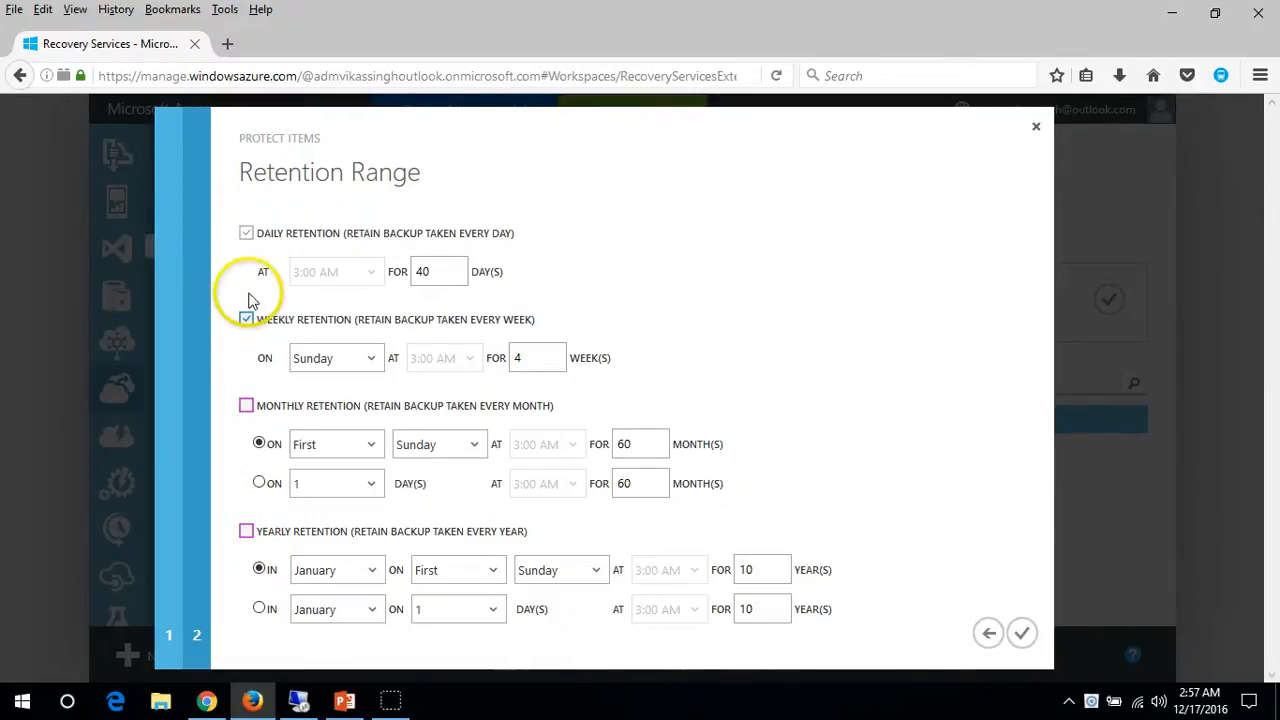
pyautogui.moveTo(243, 152); pyautogui.dragTo(515, 190)
pyautogui.click(646, 212)
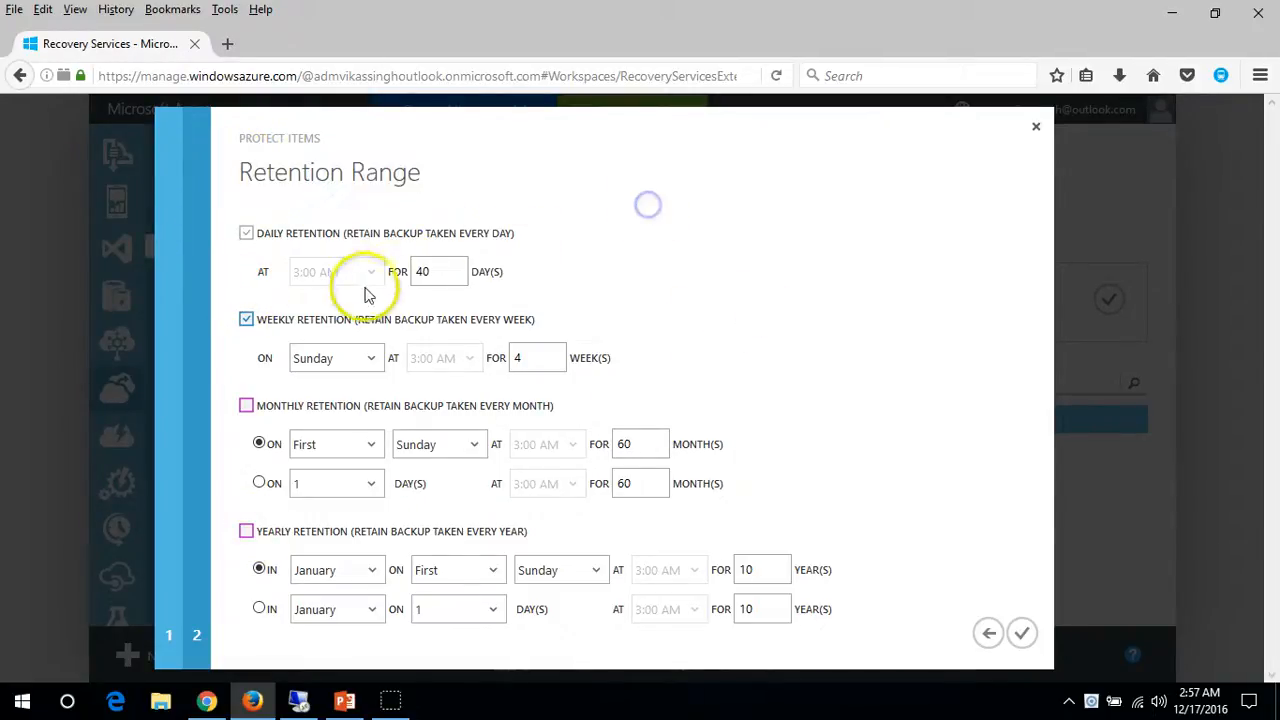
pyautogui.moveTo(458, 271); pyautogui.dragTo(373, 270)
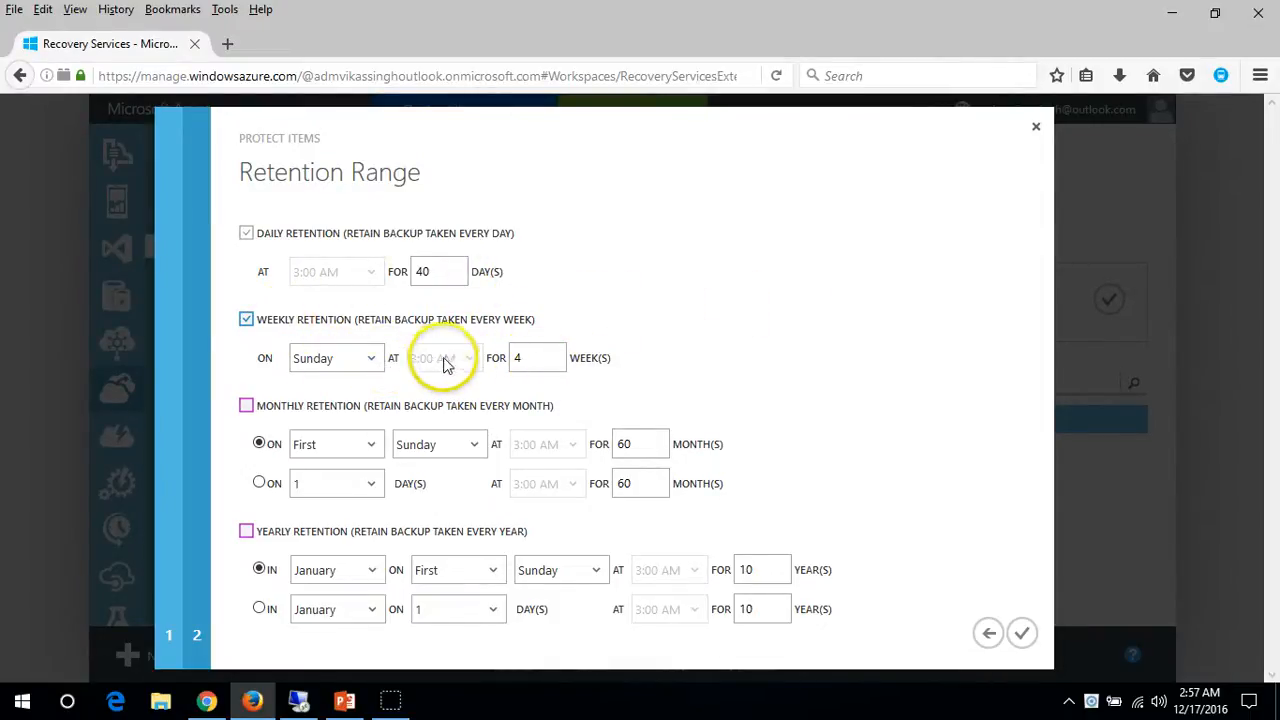
pyautogui.doubleClick(531, 357)
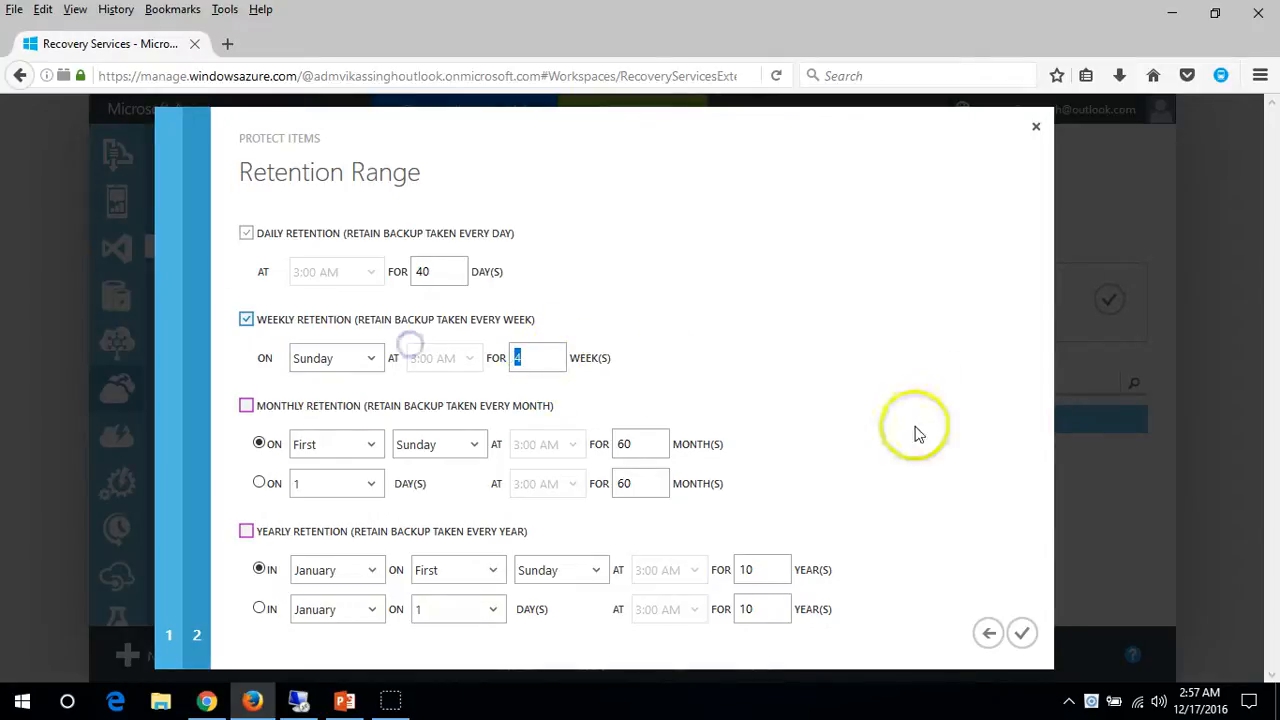
pyautogui.click(1023, 637)
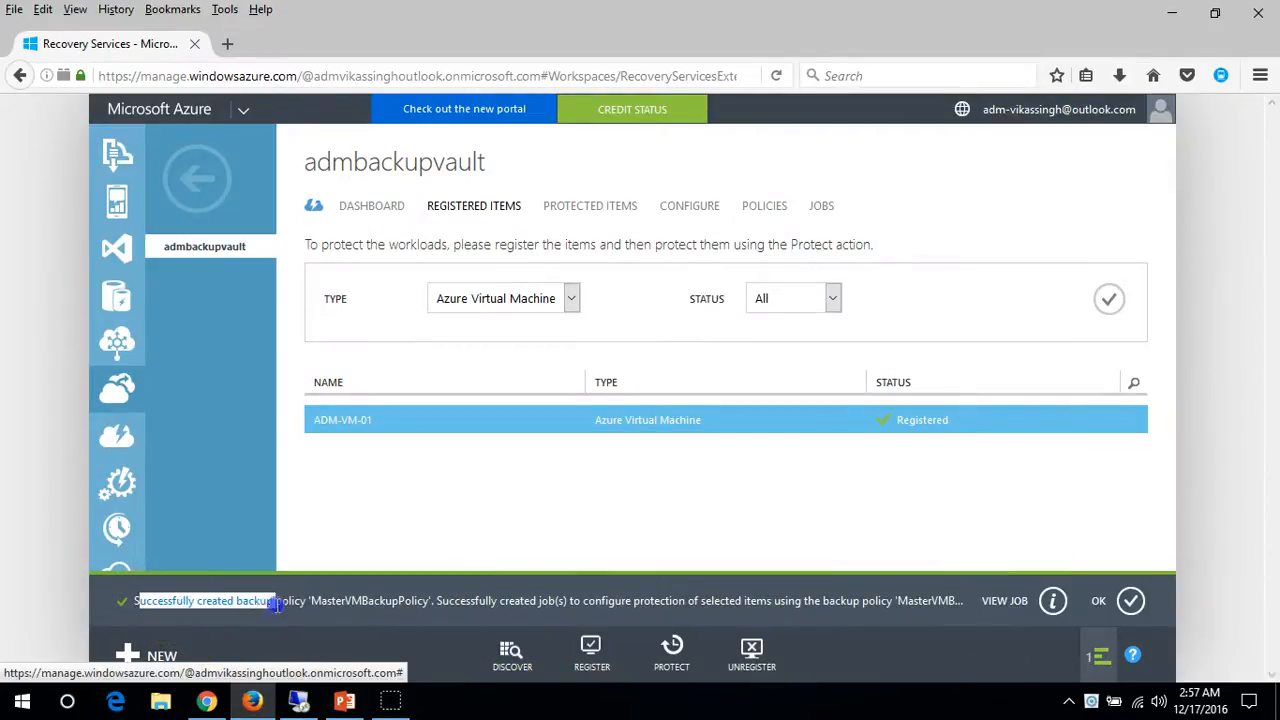
# Read the notification about the backup policy and protection jobs and dismiss it
pyautogui.moveTo(355, 602); pyautogui.dragTo(484, 601)
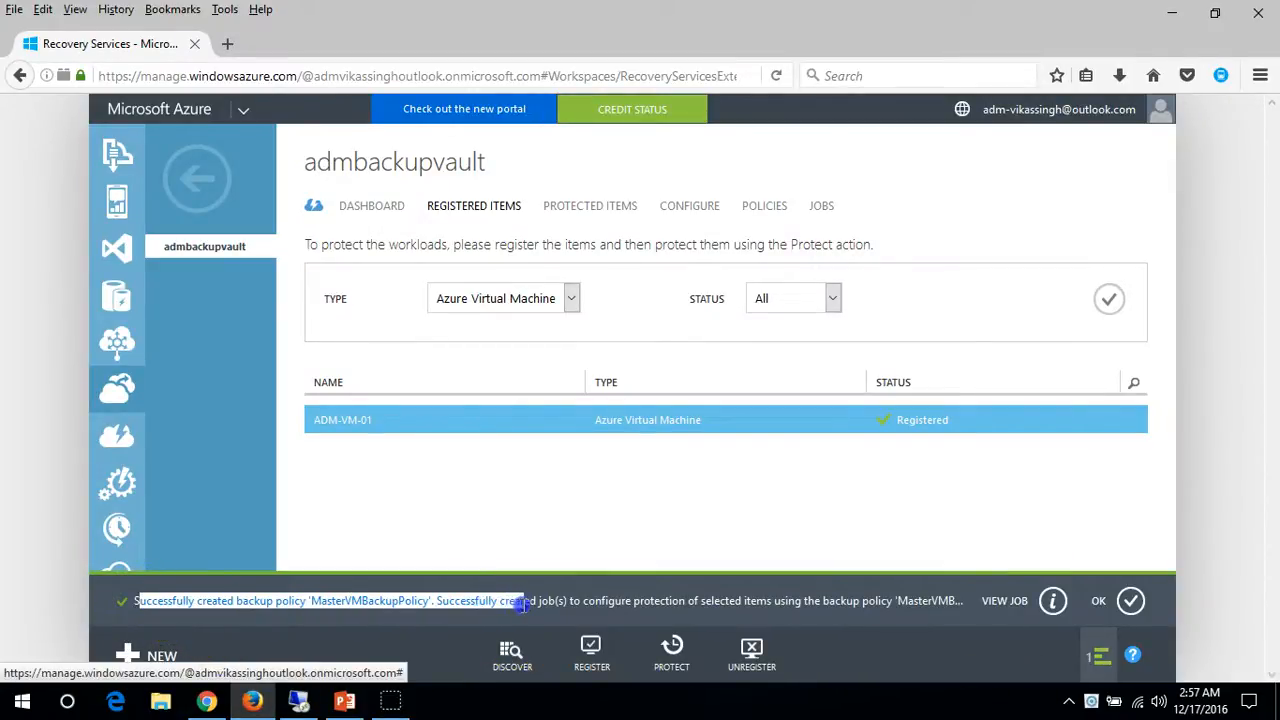
pyautogui.moveTo(655, 602); pyautogui.dragTo(808, 601)
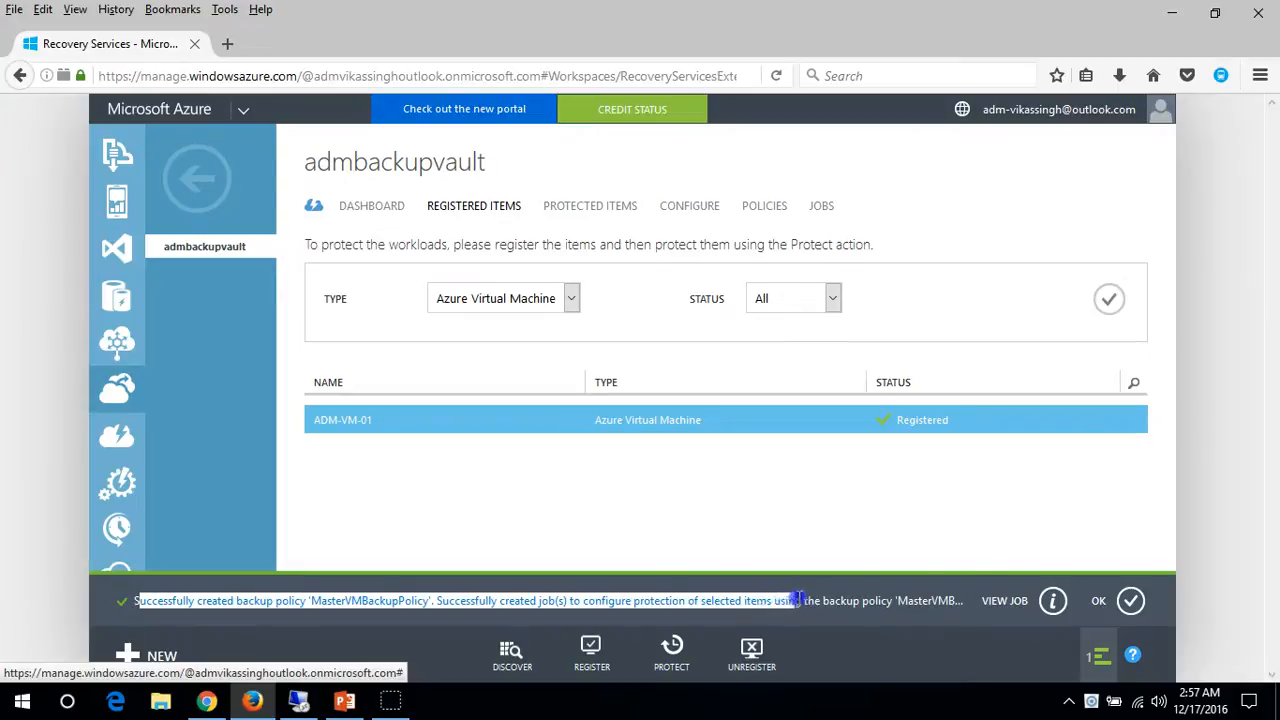
pyautogui.click(1130, 600)
# Open ADM-VM-01 from the vault's protected items and review its last backup time, backup status and latest recovery point
pyautogui.click(345, 421)
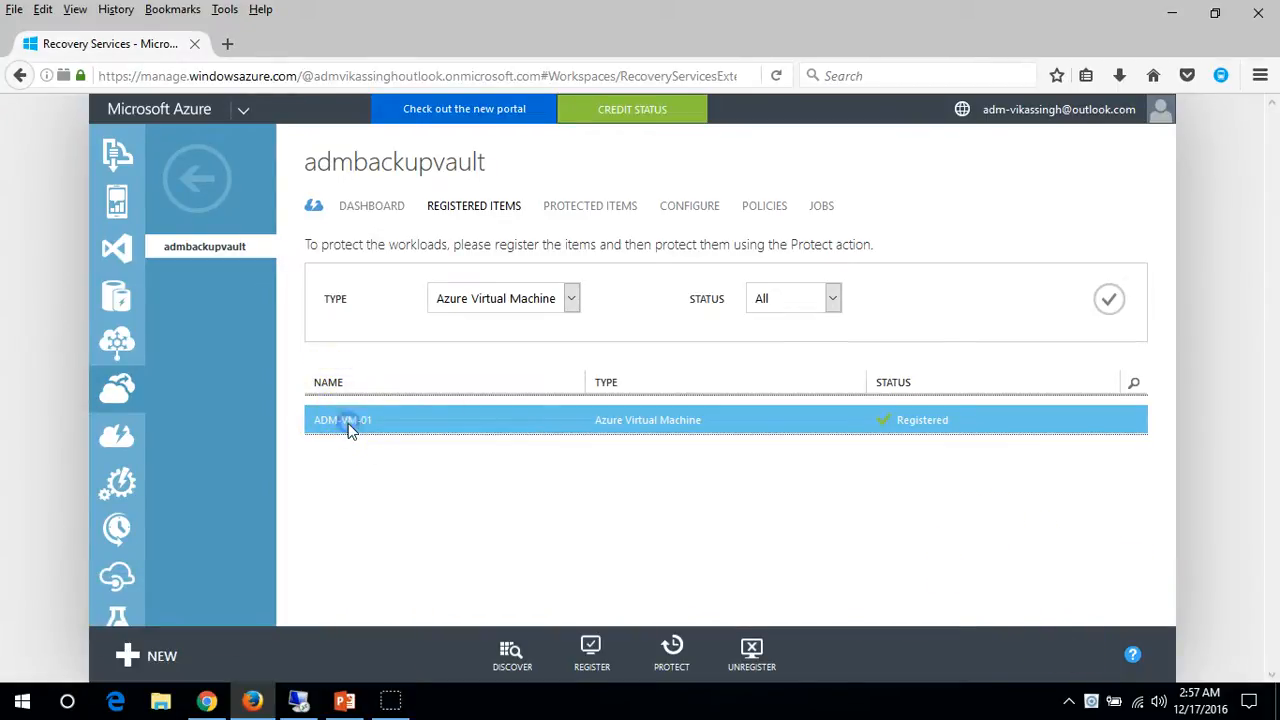
pyautogui.click(598, 207)
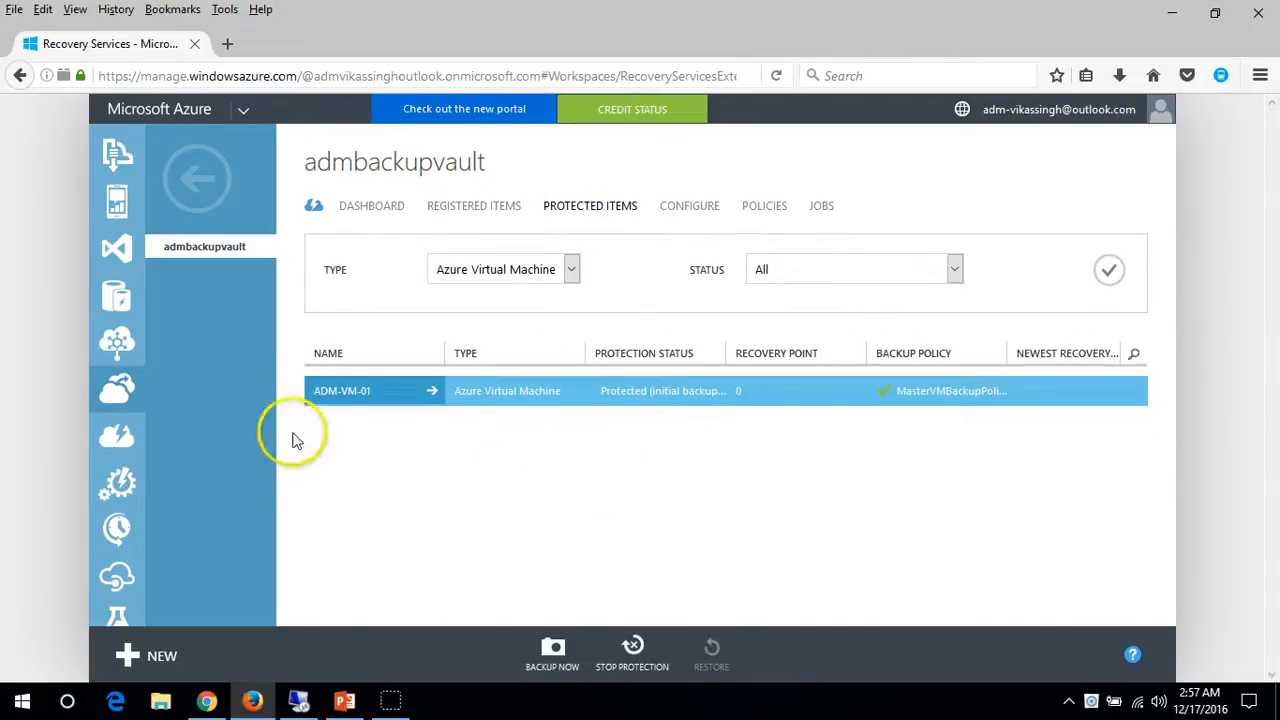
pyautogui.click(350, 392)
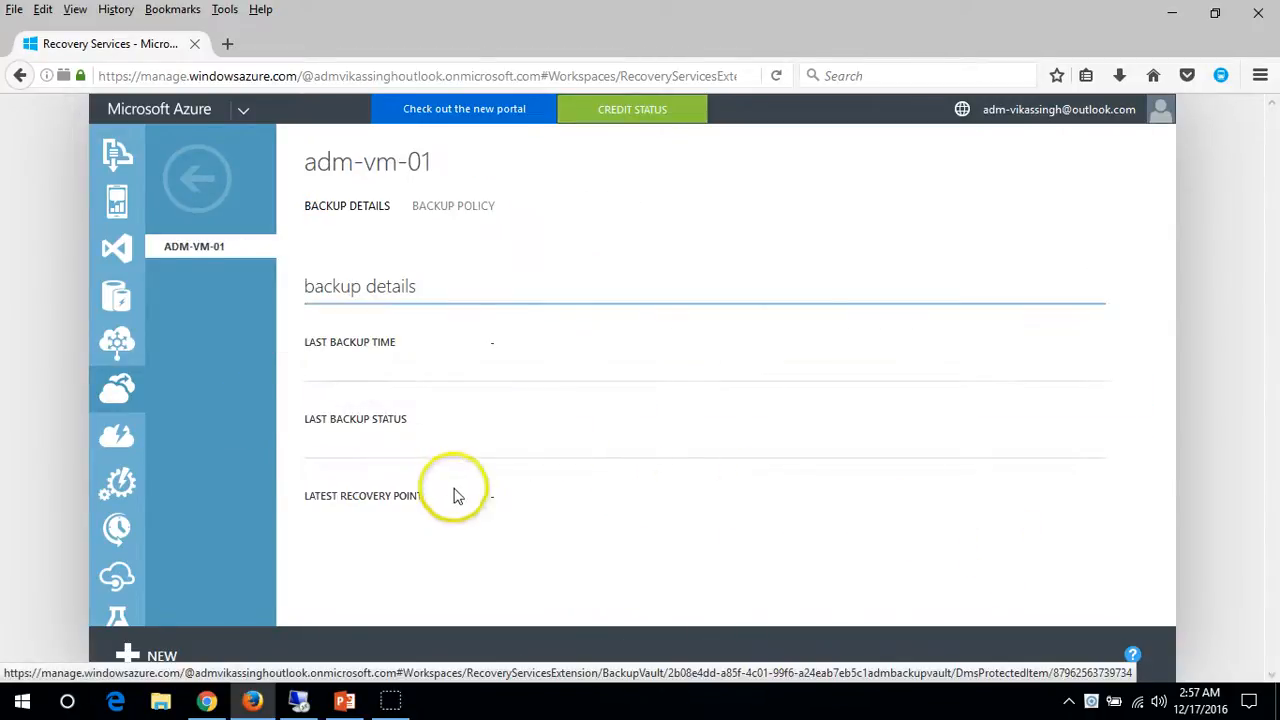
pyautogui.moveTo(304, 342); pyautogui.dragTo(320, 341)
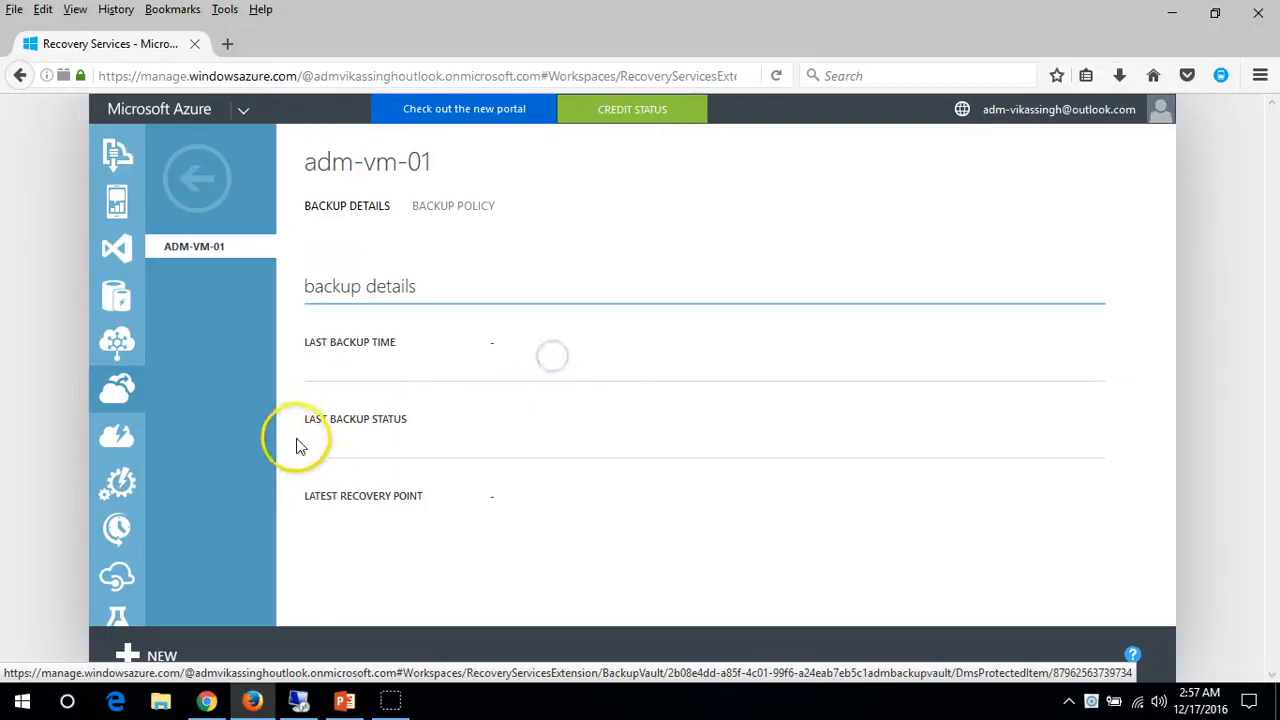
pyautogui.moveTo(469, 417); pyautogui.dragTo(308, 419)
pyautogui.click(313, 500)
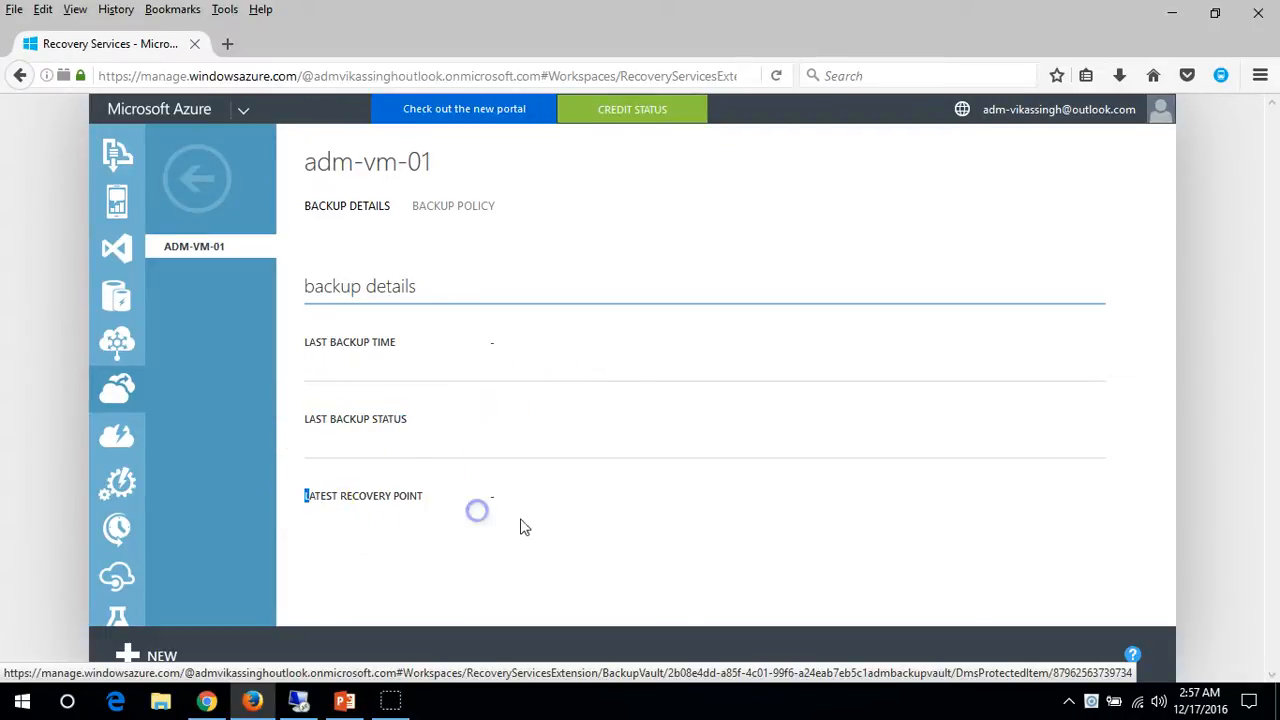
# Return to the protected items, widen the Protection Status column to read it, and view the vault's storage replication configuration
pyautogui.click(195, 182)
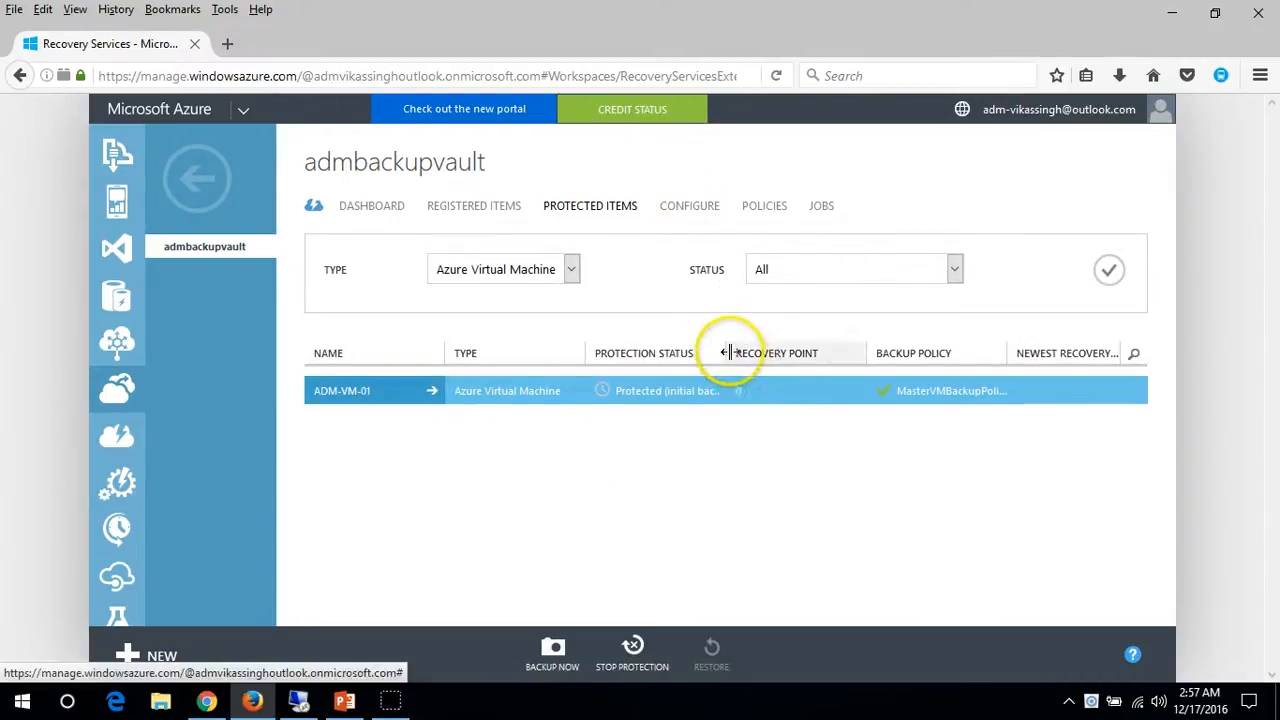
pyautogui.moveTo(729, 350); pyautogui.dragTo(838, 351)
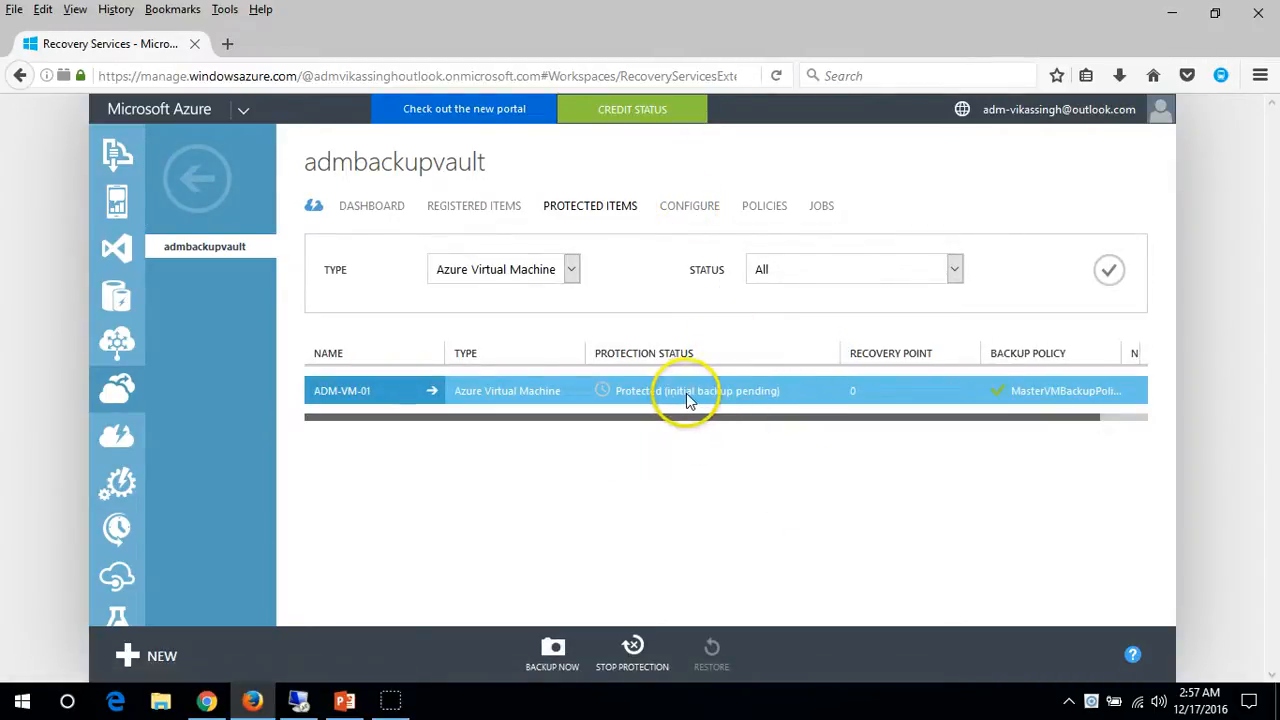
pyautogui.click(693, 210)
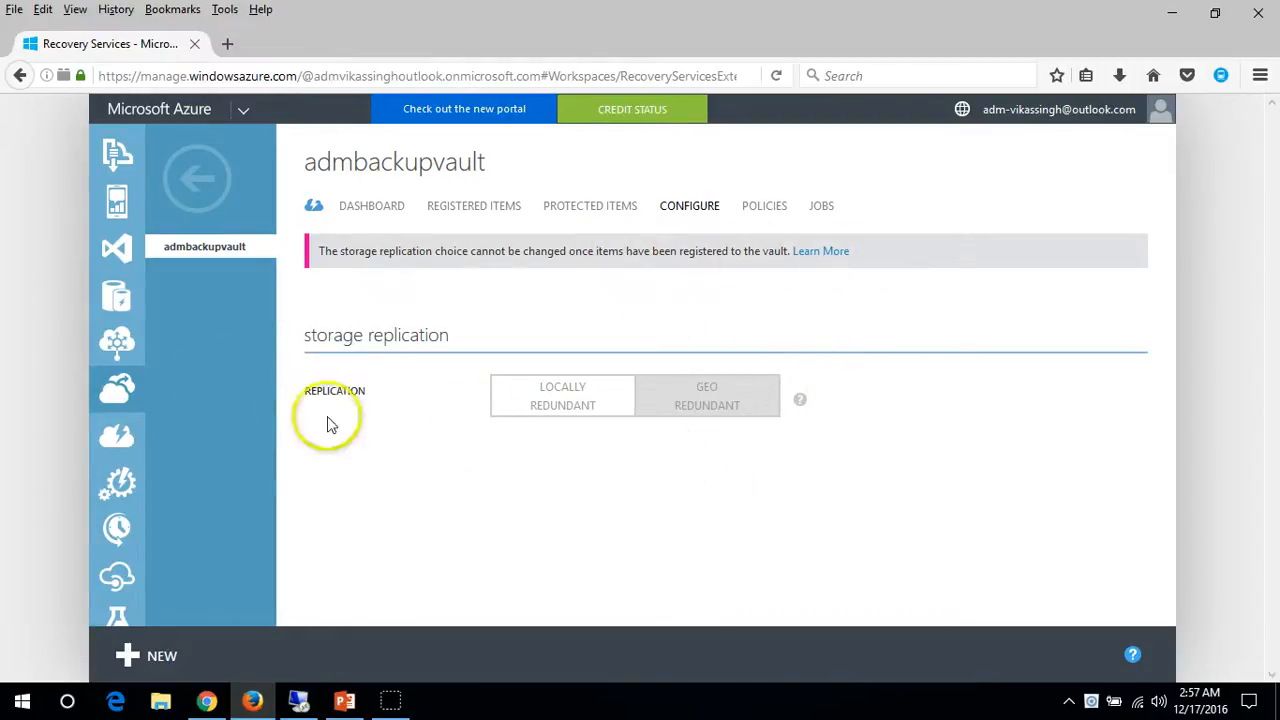
# Open MasterVMBackupPolicy from the vault's policies, review its details and schedule, and return to the vault
pyautogui.click(770, 210)
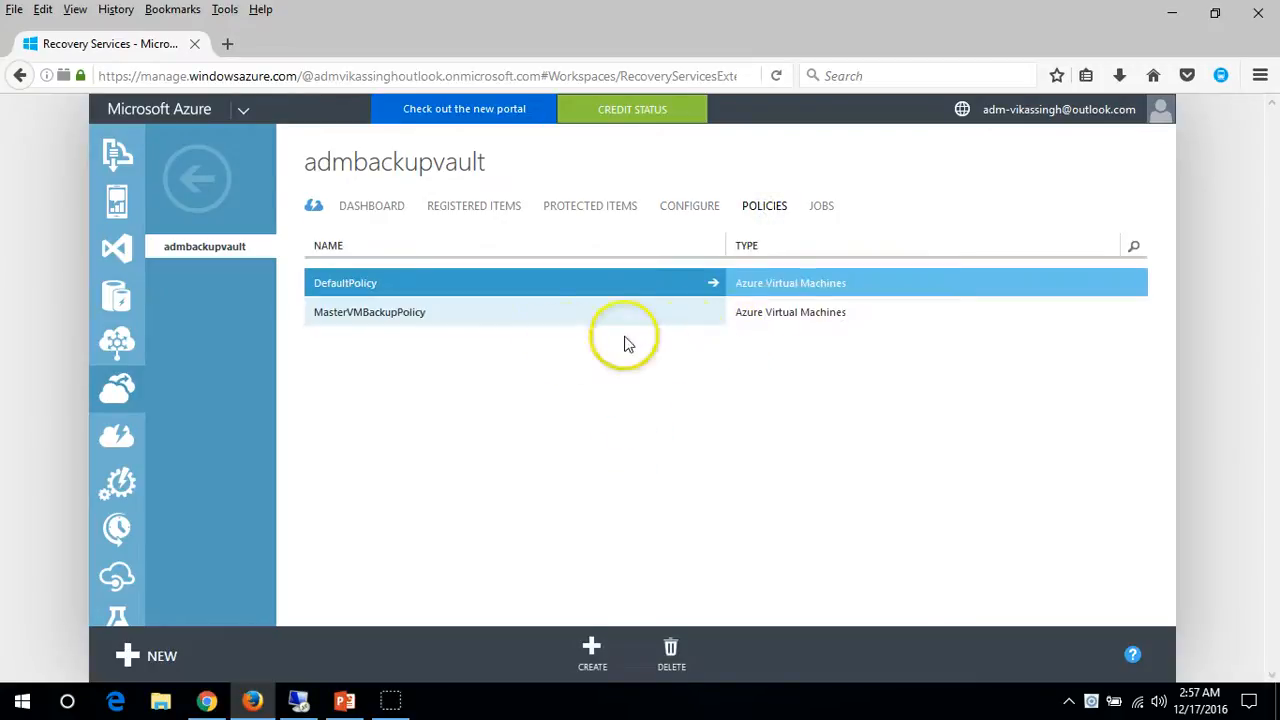
pyautogui.click(443, 323)
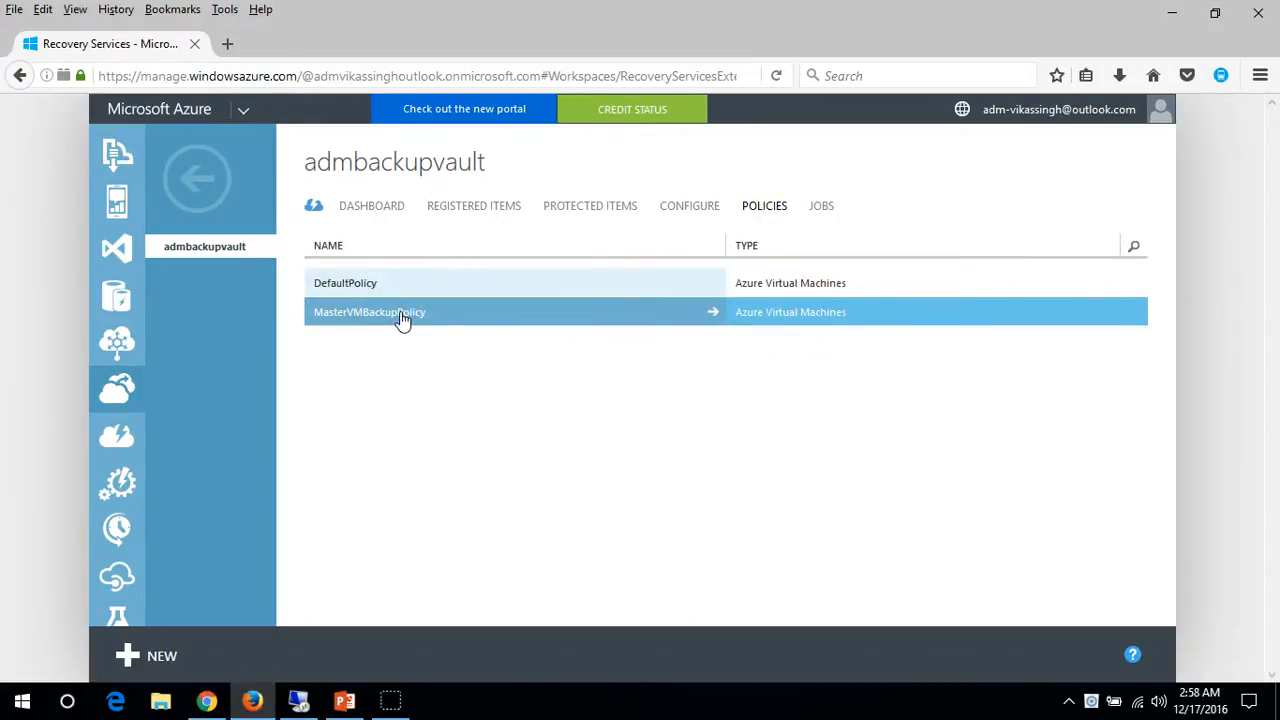
pyautogui.click(401, 318)
pyautogui.scroll(-5, 680, 405)
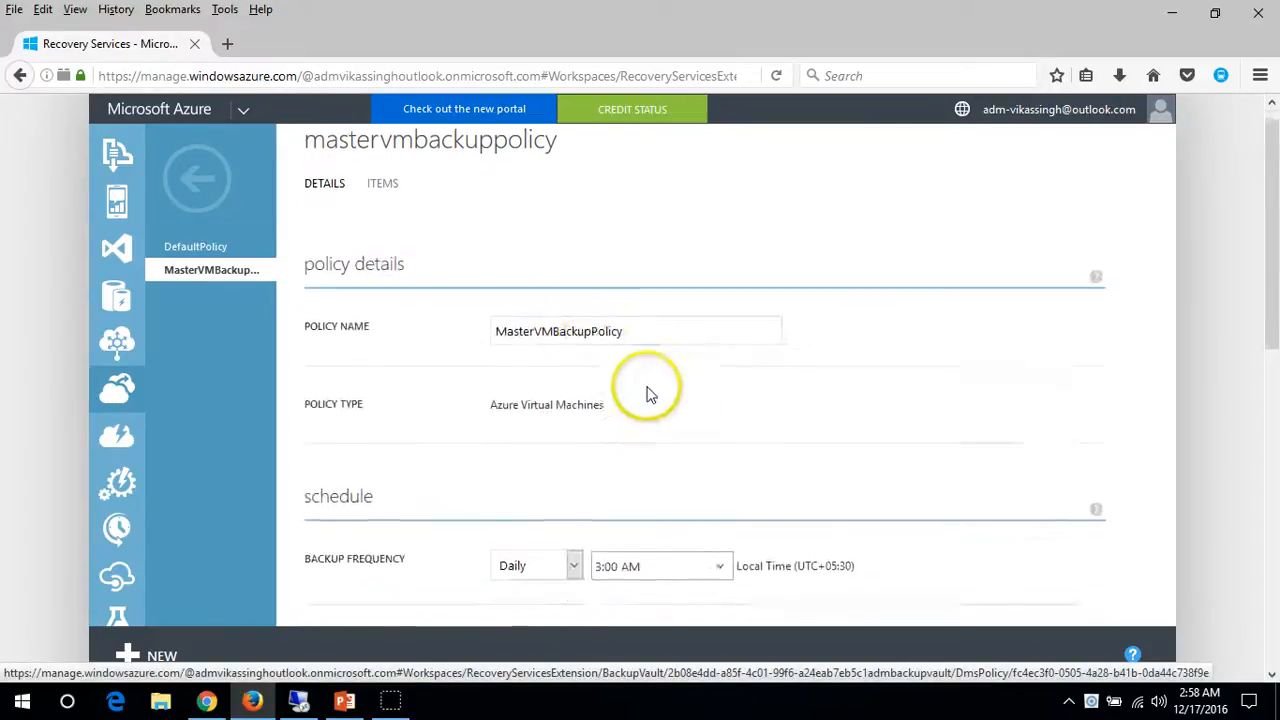
pyautogui.scroll(-3, 700, 410)
pyautogui.scroll(10, 700, 410)
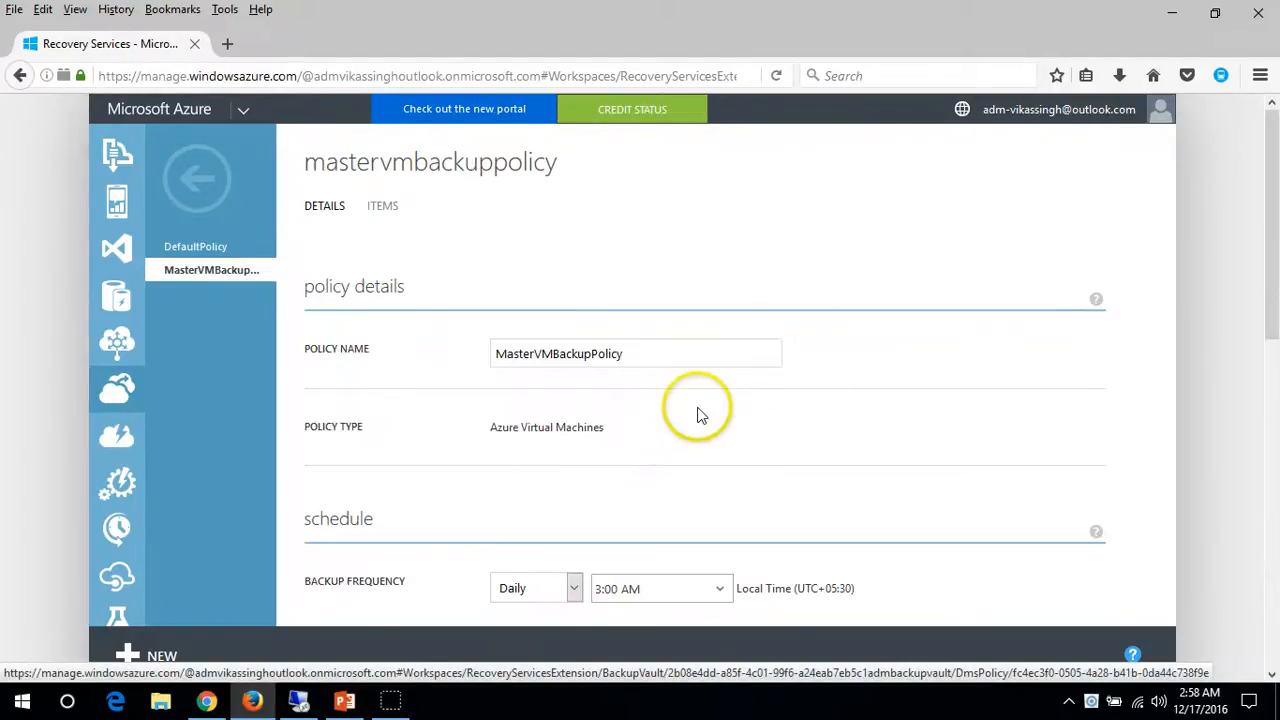
pyautogui.click(210, 175)
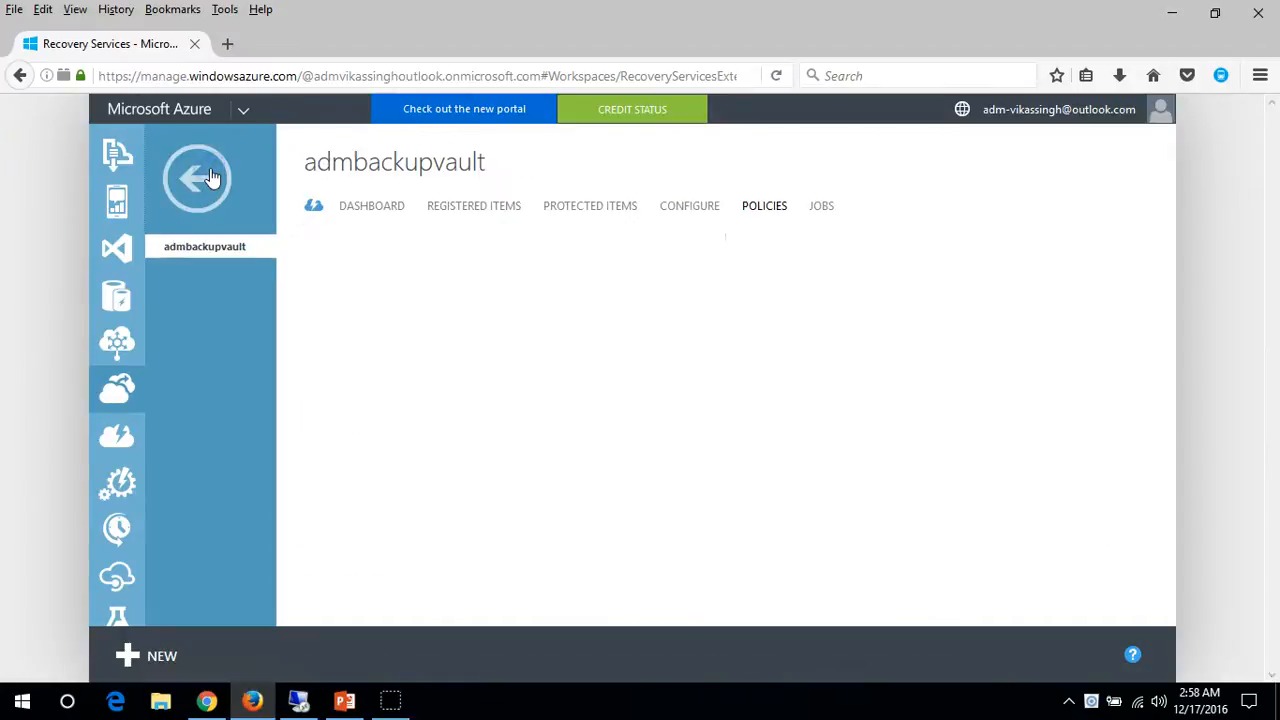
# Review the vault's Register and Configure Protection jobs for ADM-VM-01 and return to the recovery services list
pyautogui.click(826, 207)
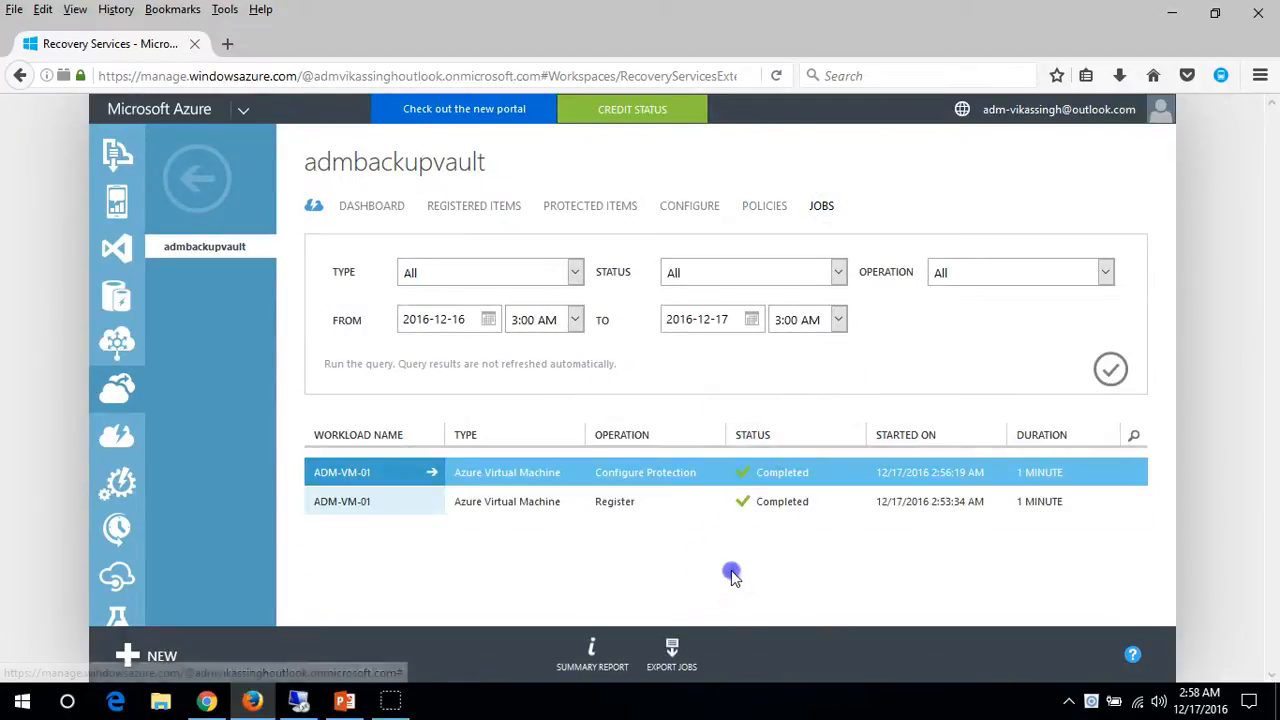
pyautogui.click(614, 504)
pyautogui.click(671, 476)
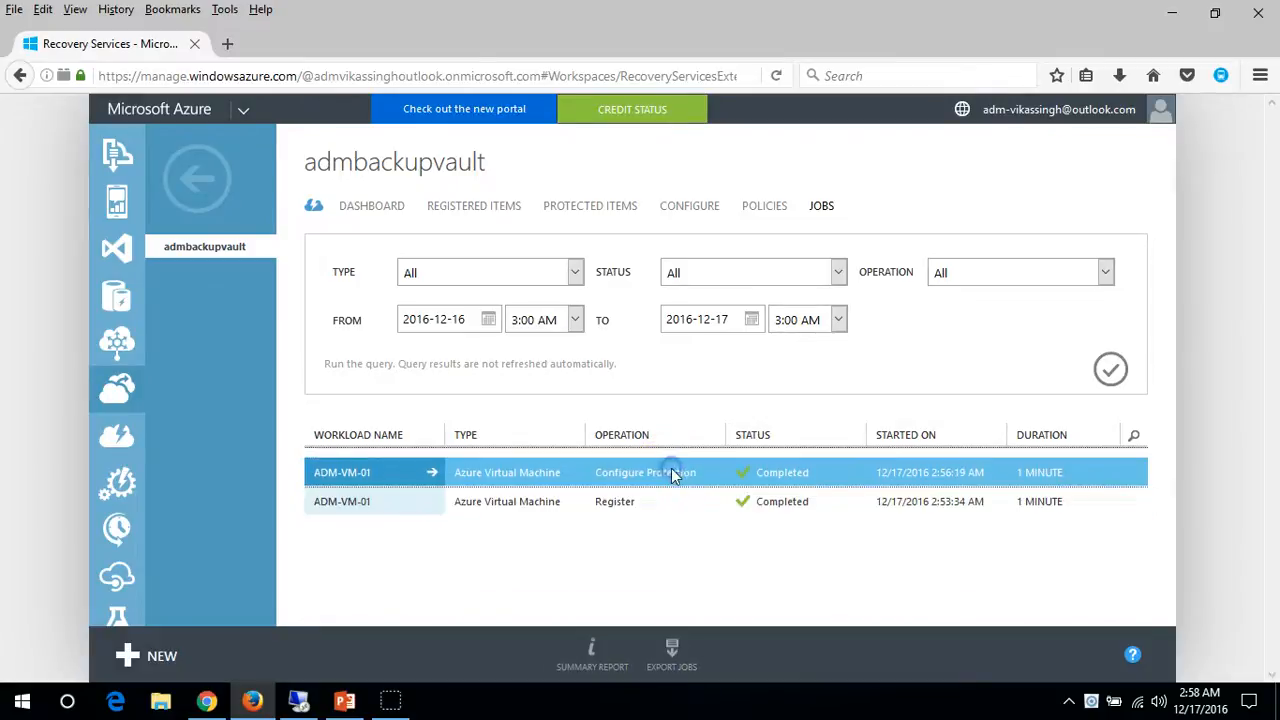
pyautogui.click(651, 505)
pyautogui.click(681, 470)
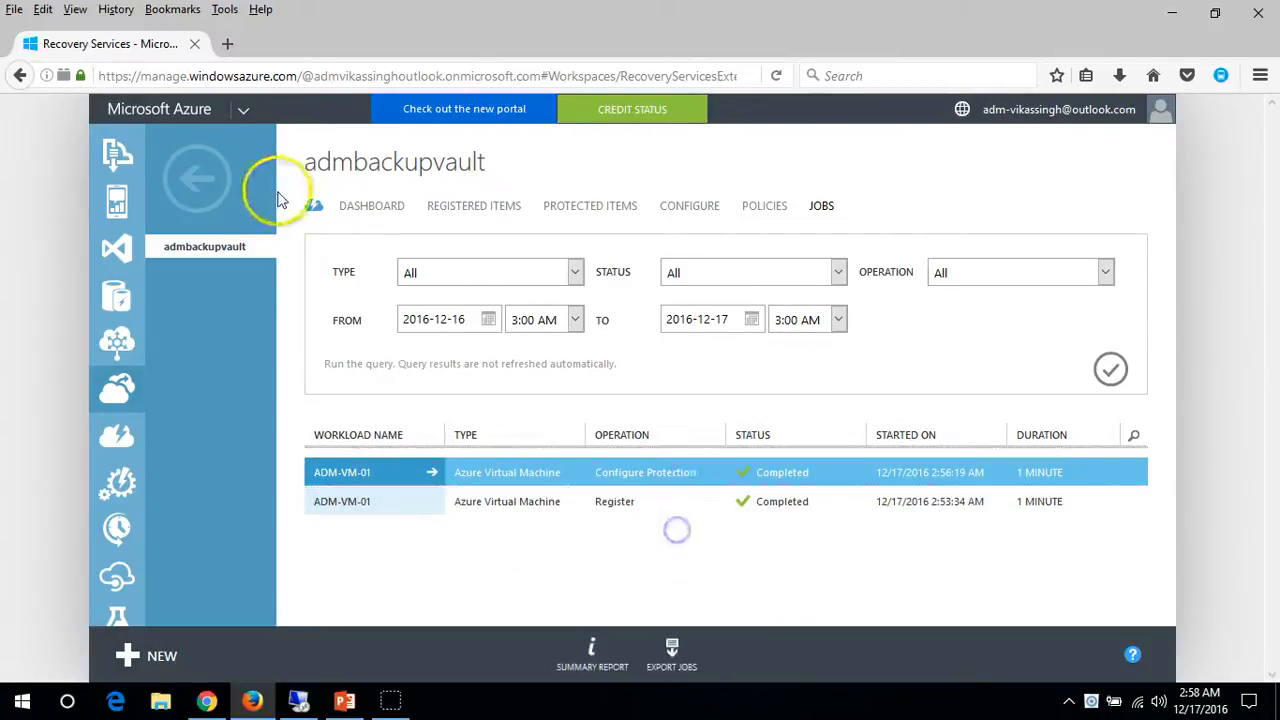
pyautogui.click(200, 176)
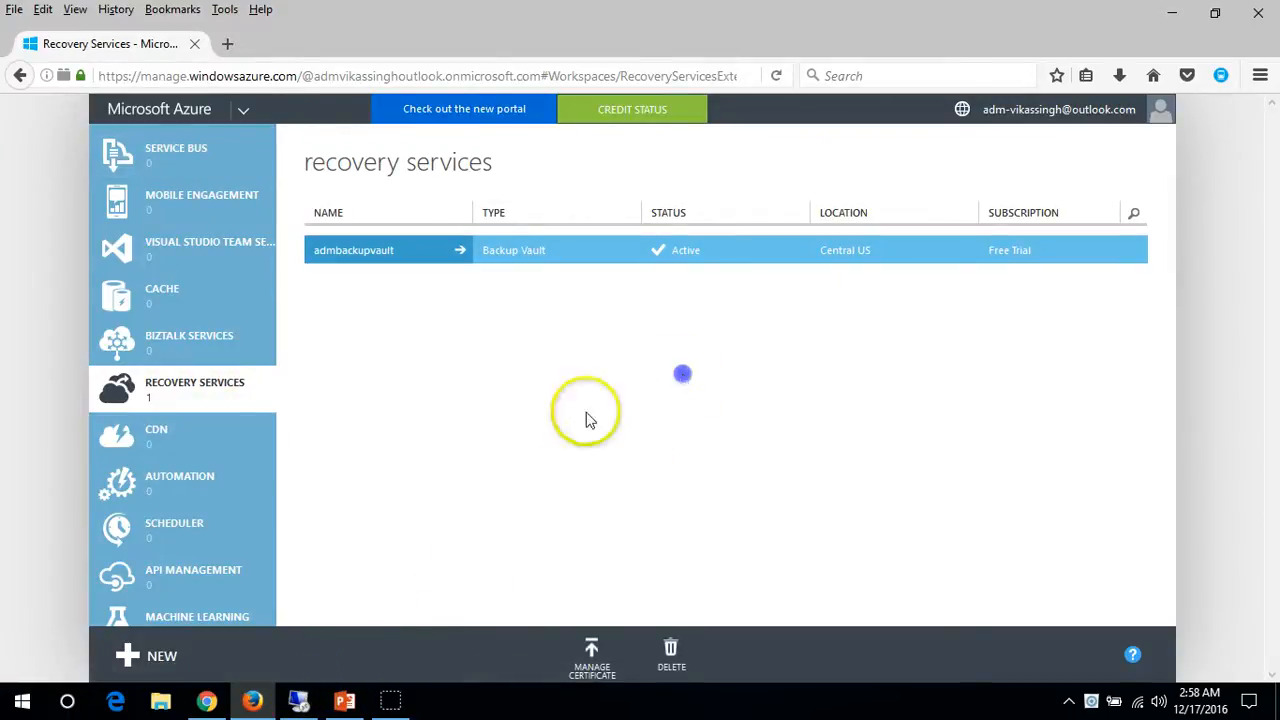
# Switch to Microsoft Azure Backup on the remote server and start the Schedule Backup Wizard
pyautogui.click(299, 700)
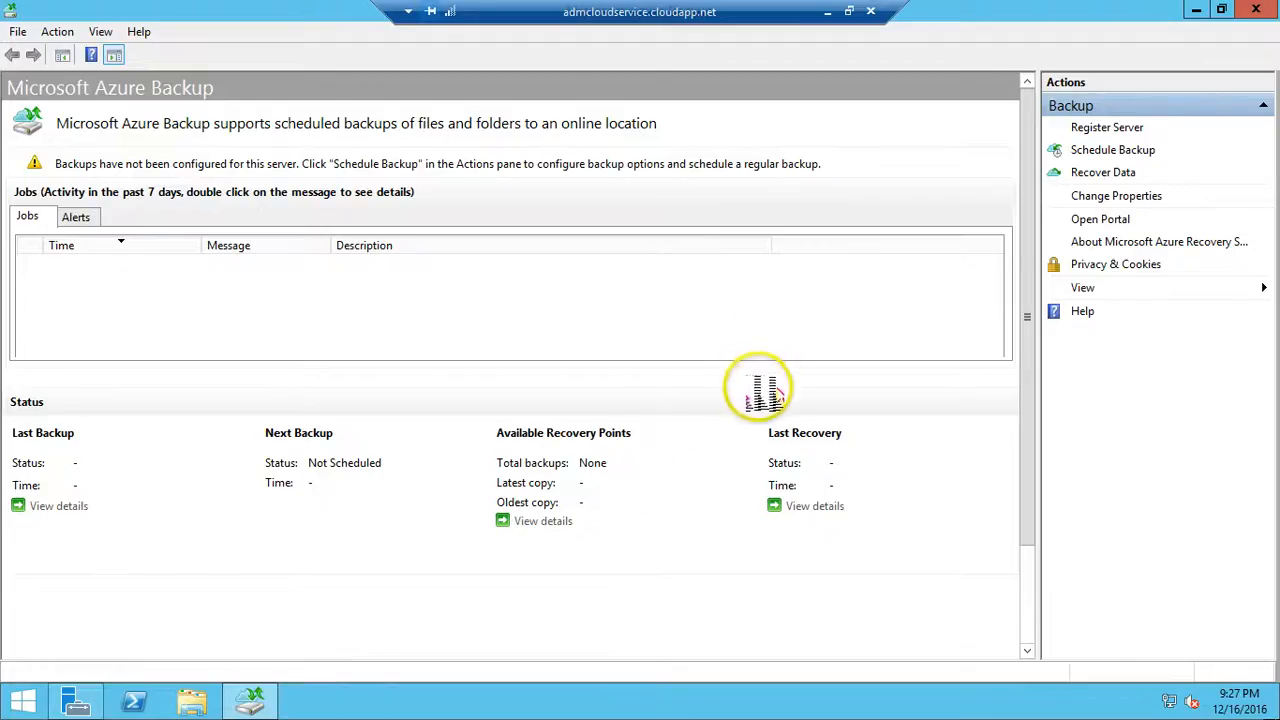
pyautogui.click(1115, 152)
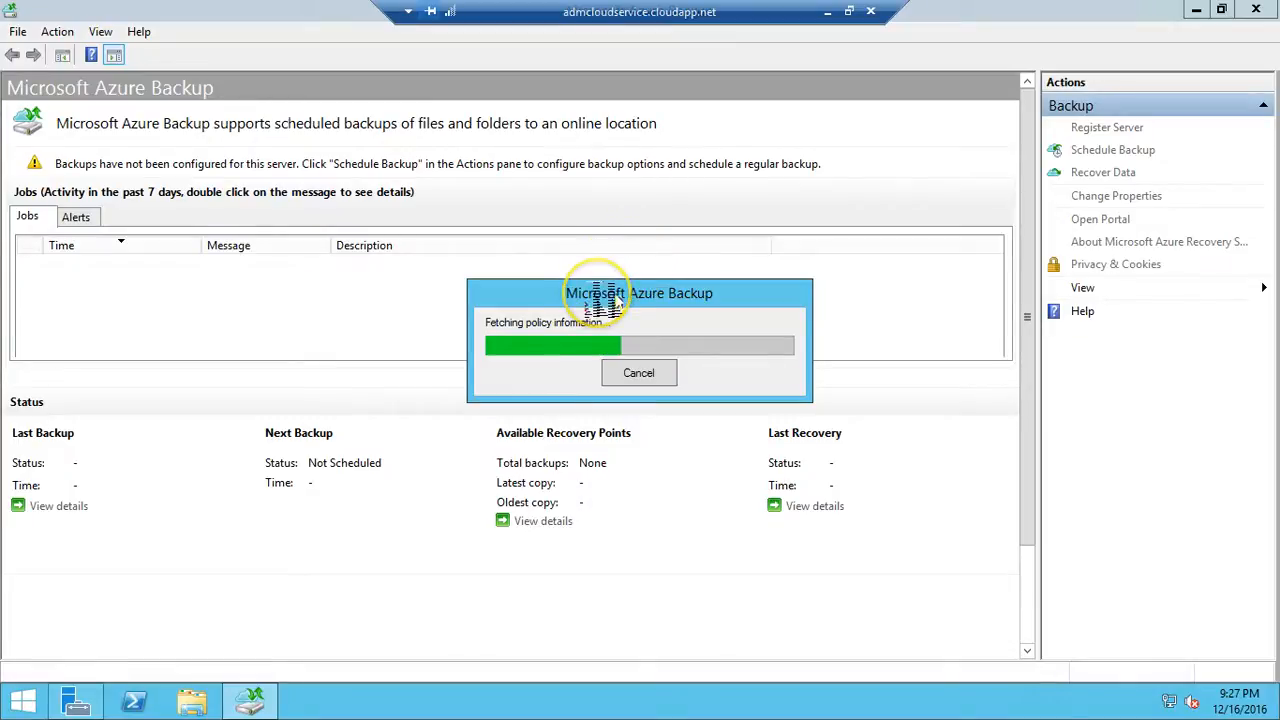
pyautogui.moveTo(597, 293); pyautogui.dragTo(453, 271)
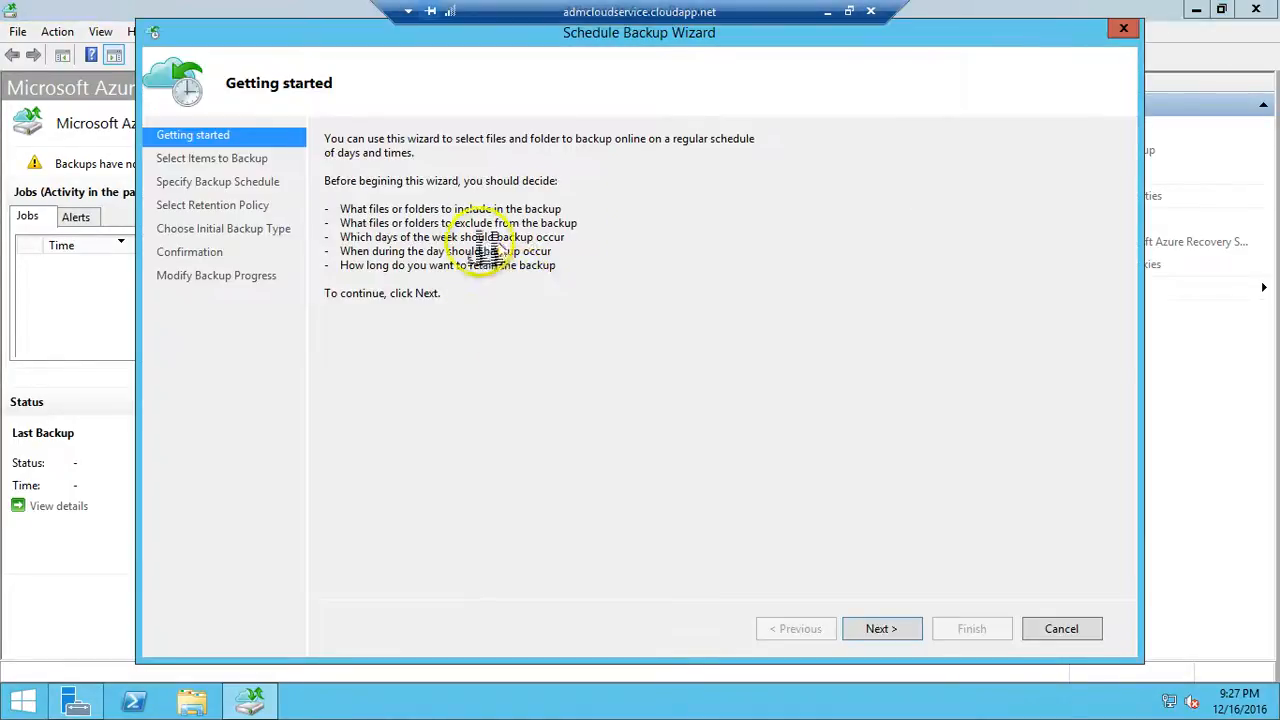
# Add everything on drive F: except the $RECYCLE.BIN folder to the backup items and continue to the backup schedule
pyautogui.click(876, 630)
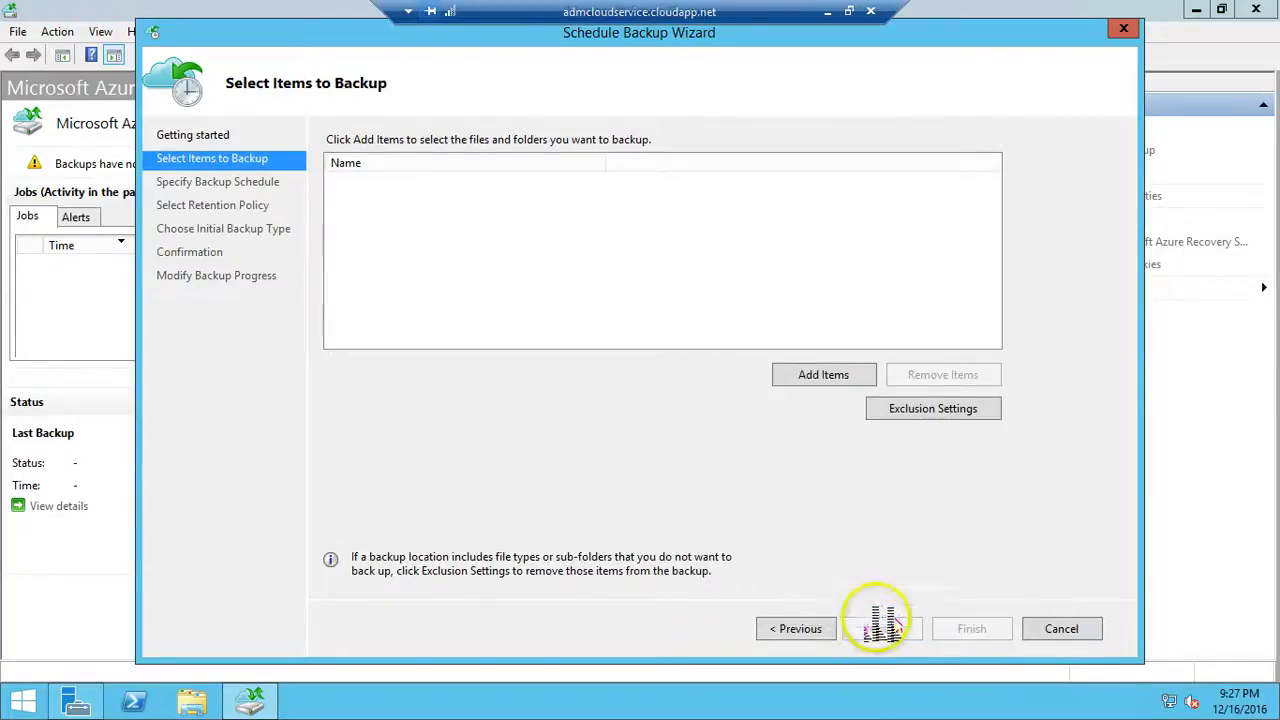
pyautogui.click(815, 376)
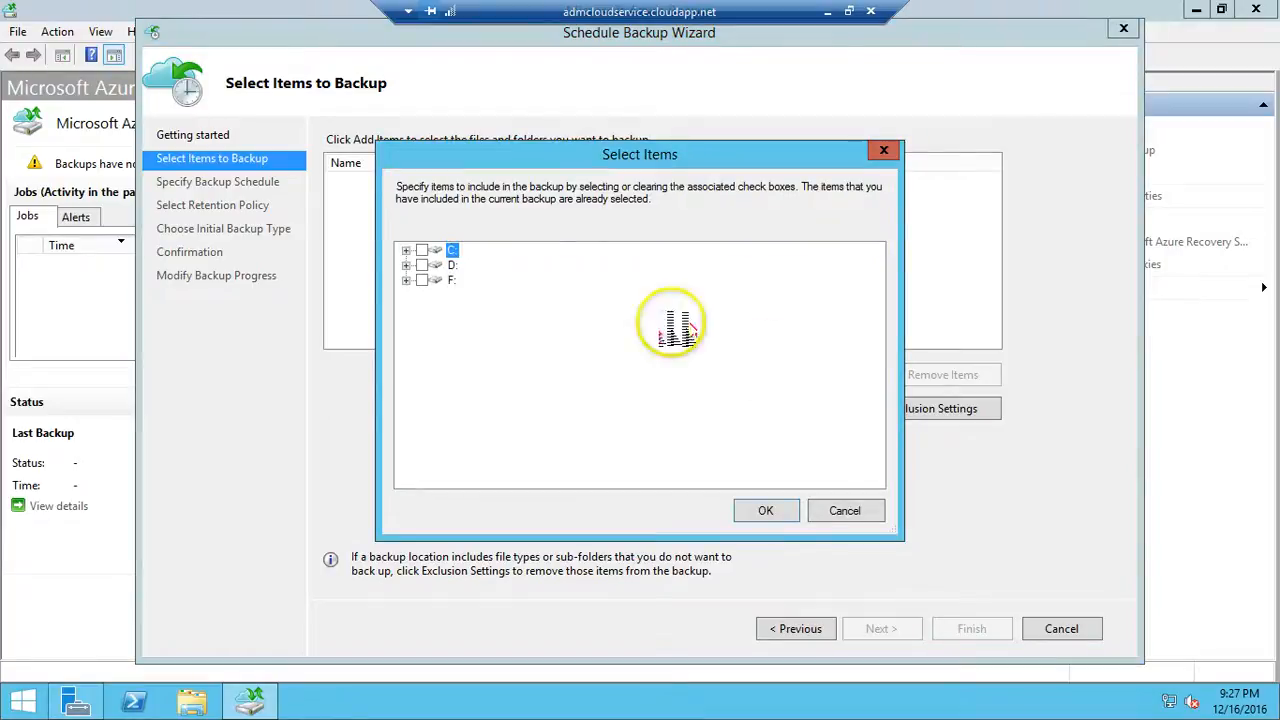
pyautogui.click(407, 280)
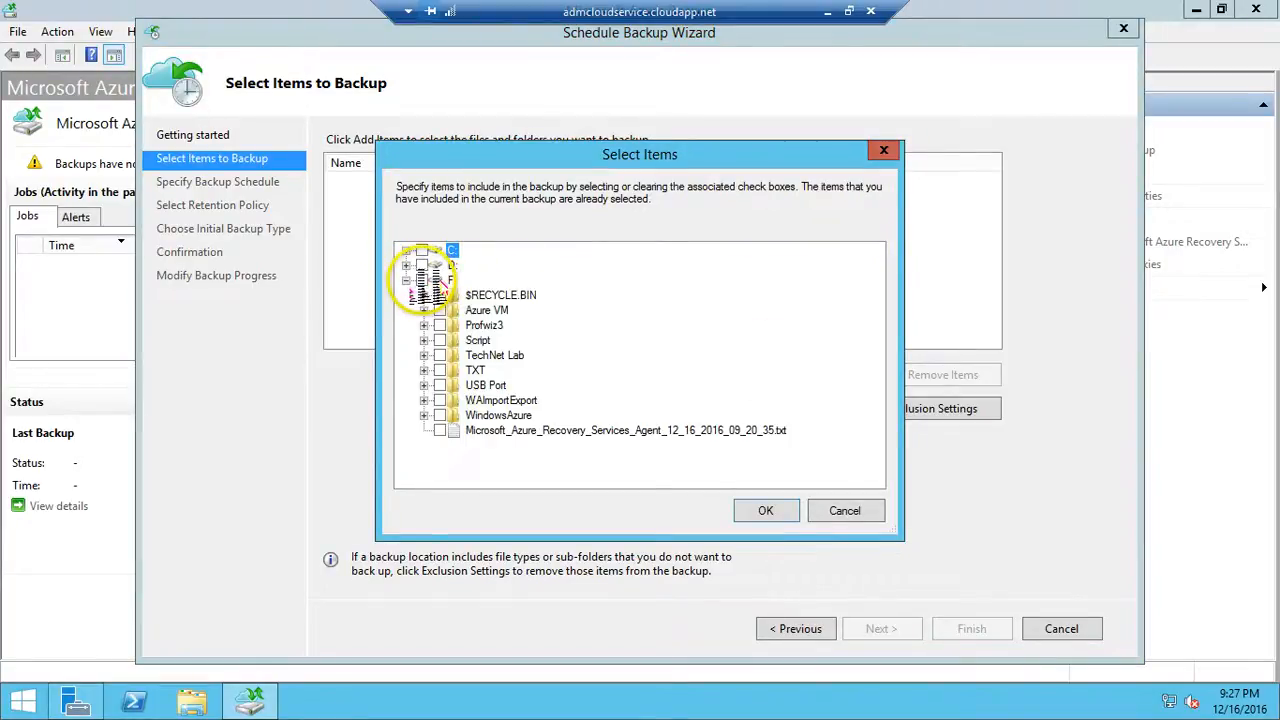
pyautogui.click(422, 280)
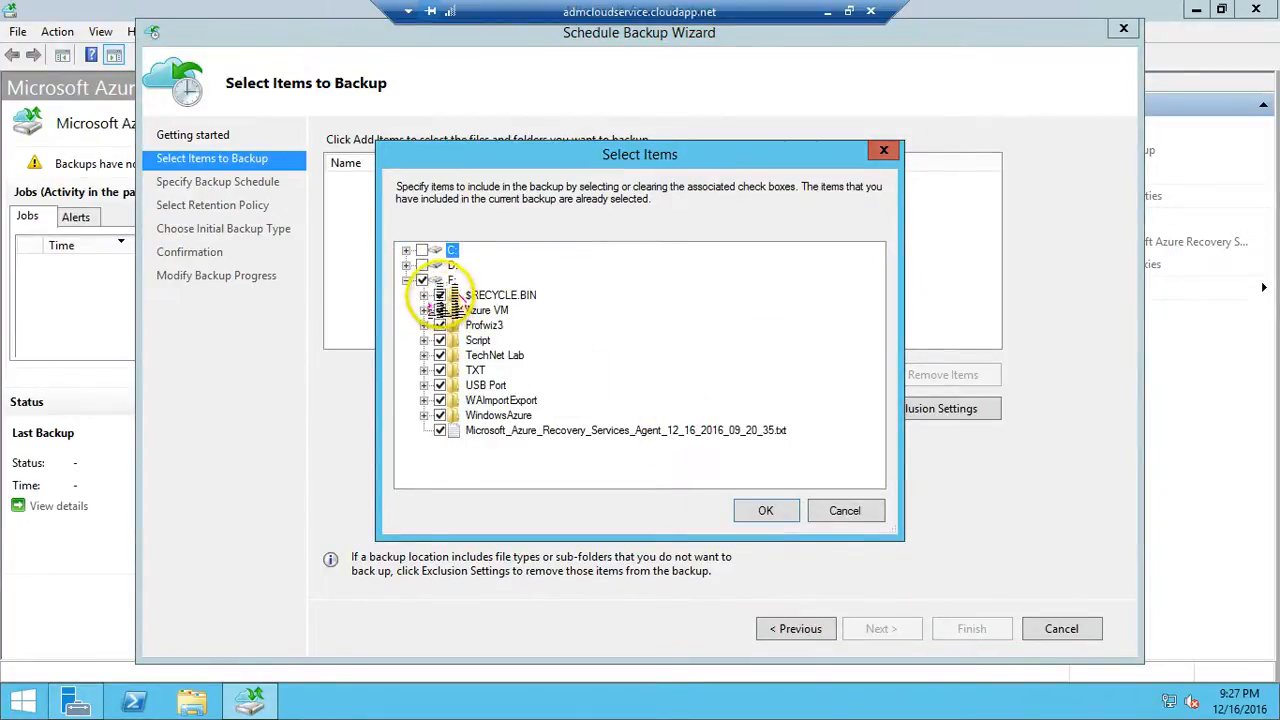
pyautogui.click(440, 295)
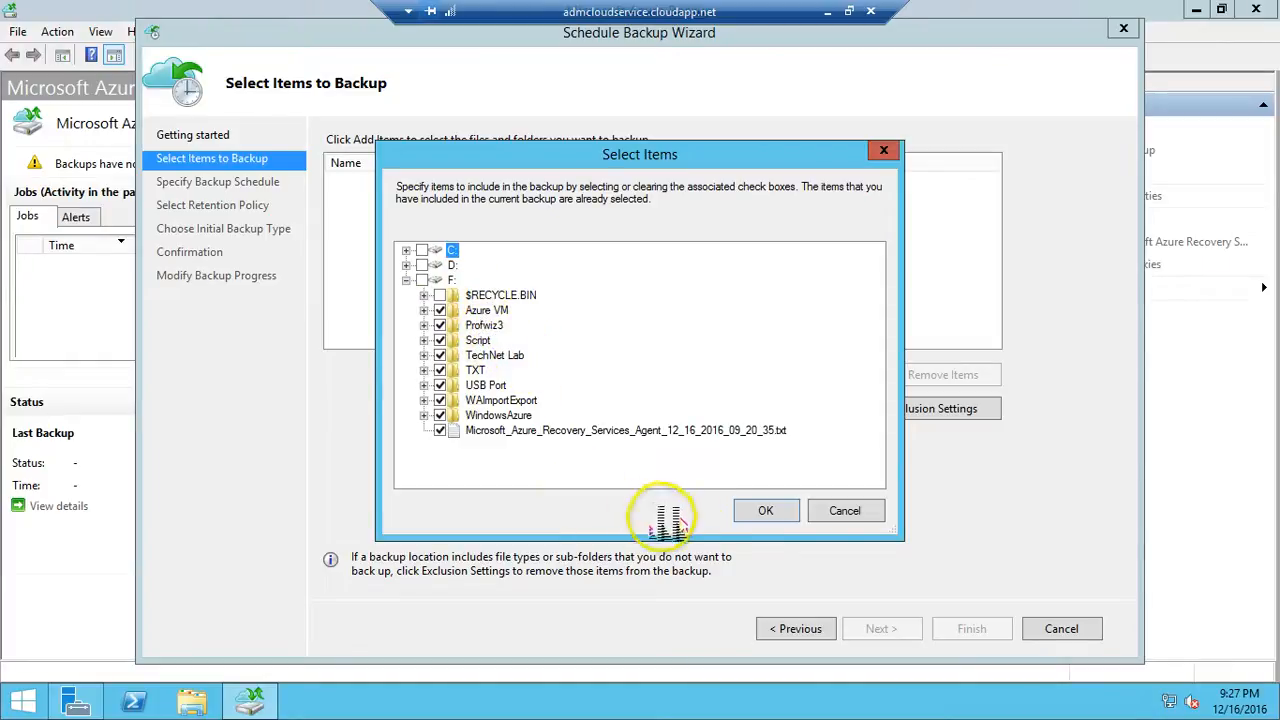
pyautogui.click(770, 511)
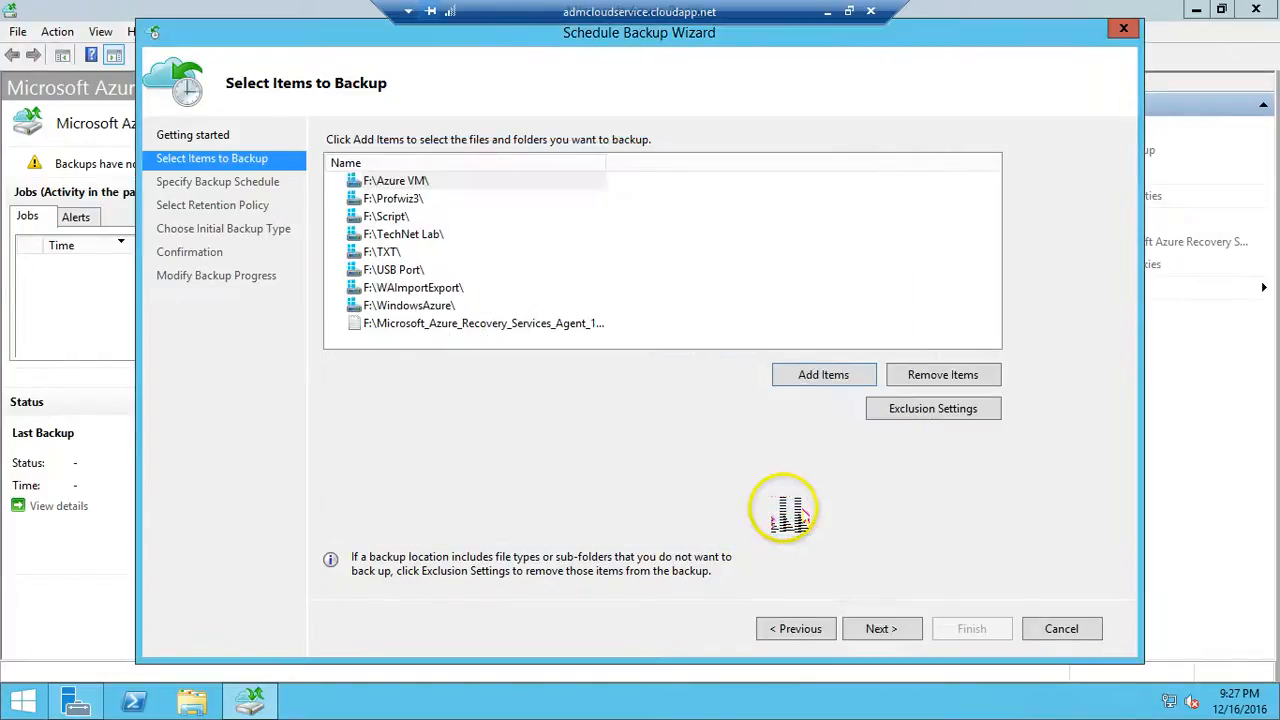
pyautogui.click(880, 630)
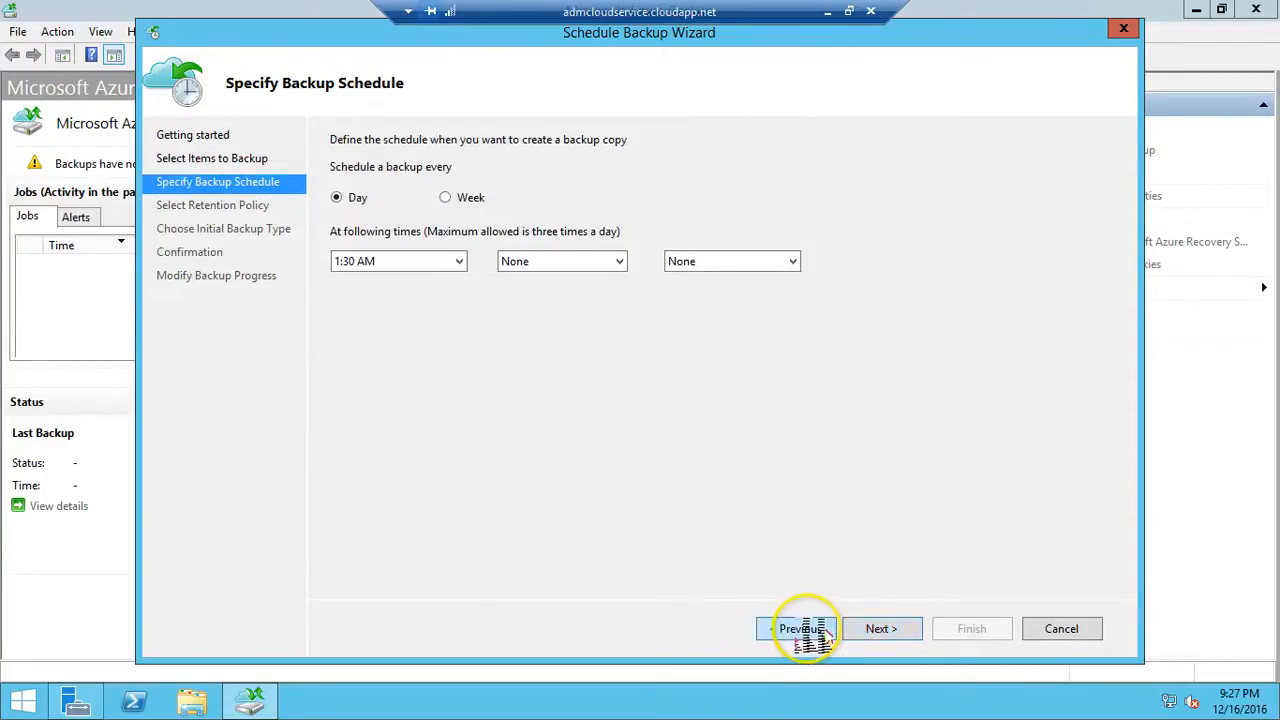
# Return to the backup item selection and remove all the listed F: folders and the agent text file
pyautogui.click(800, 629)
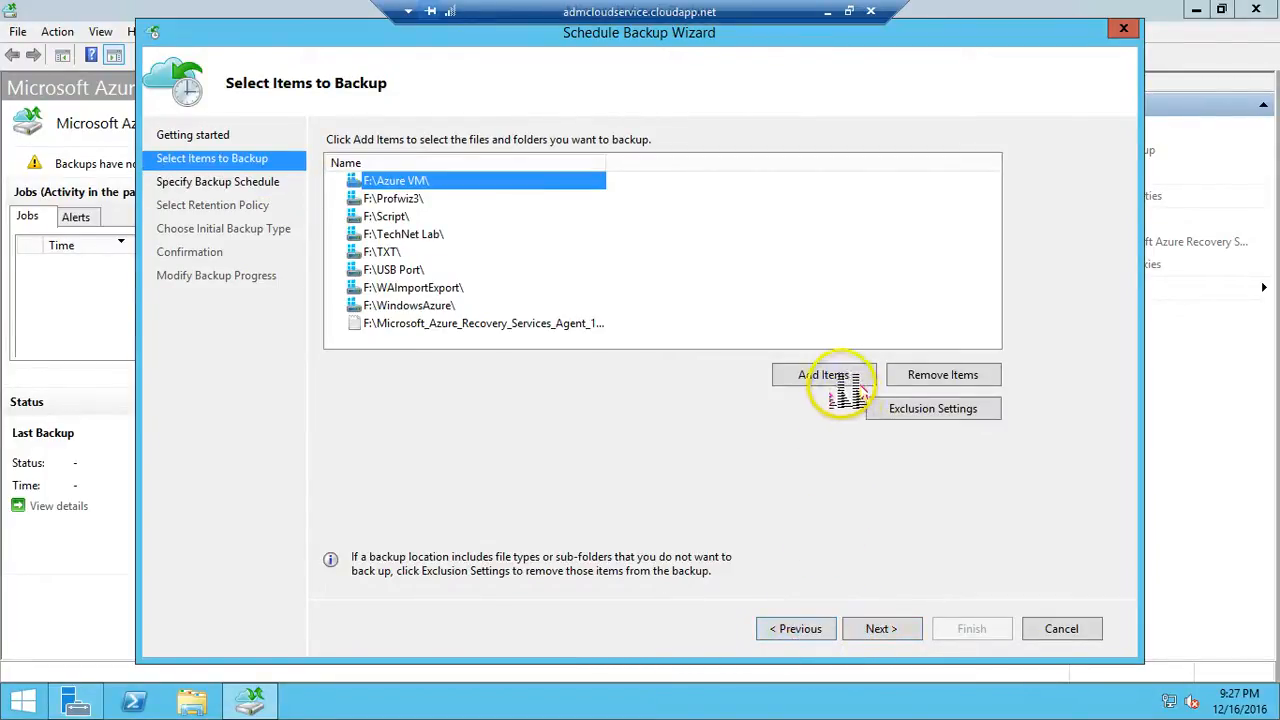
pyautogui.click(940, 375)
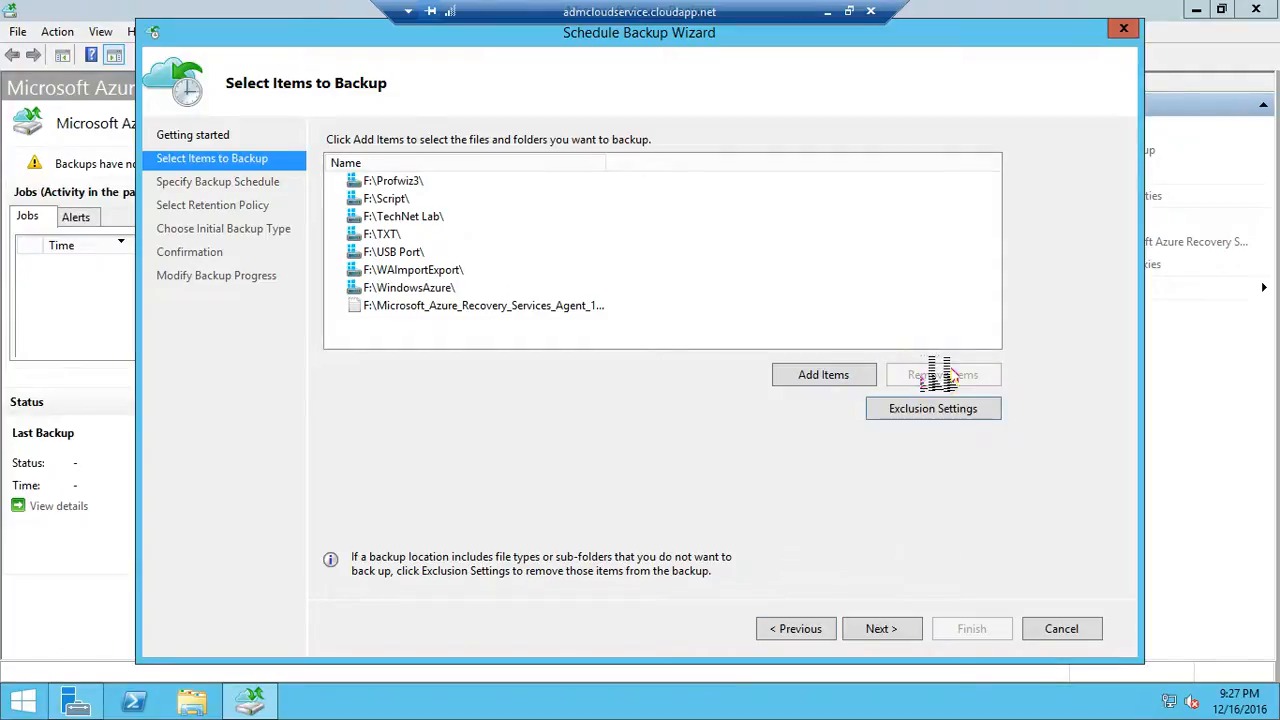
pyautogui.click(395, 181)
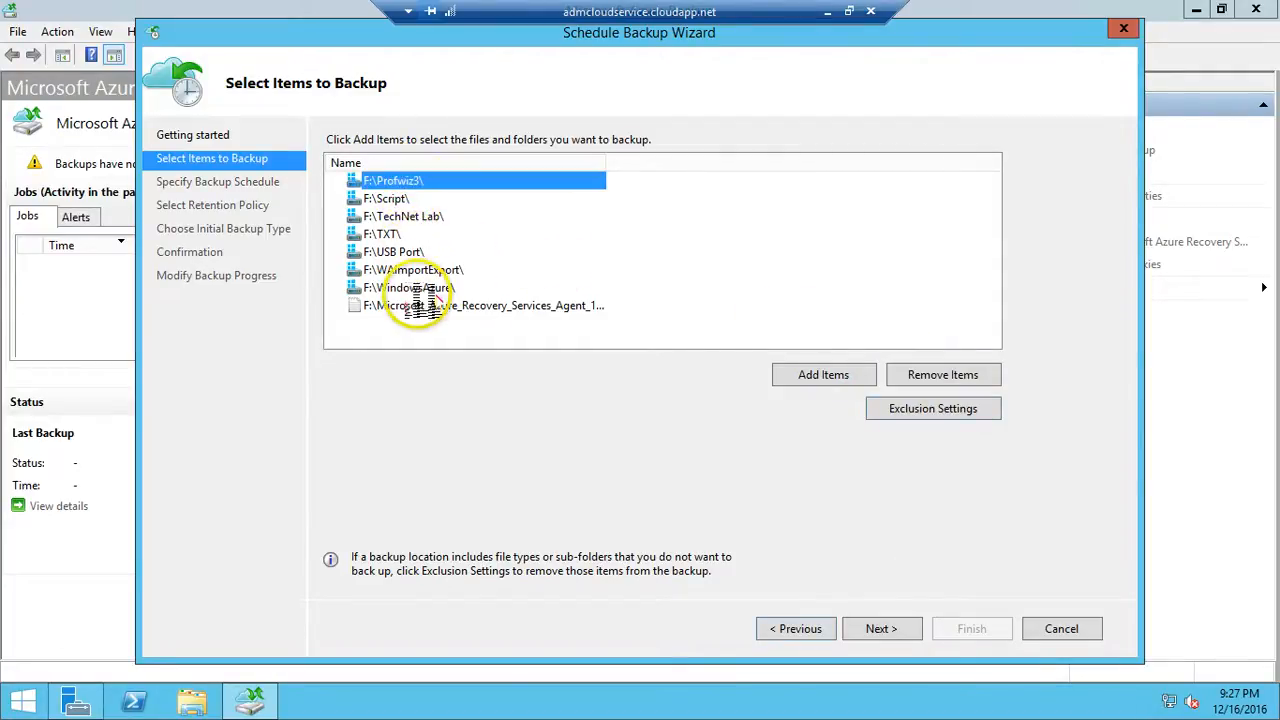
pyautogui.keyDown('shift'); pyautogui.click(418, 288); pyautogui.keyUp('shift')
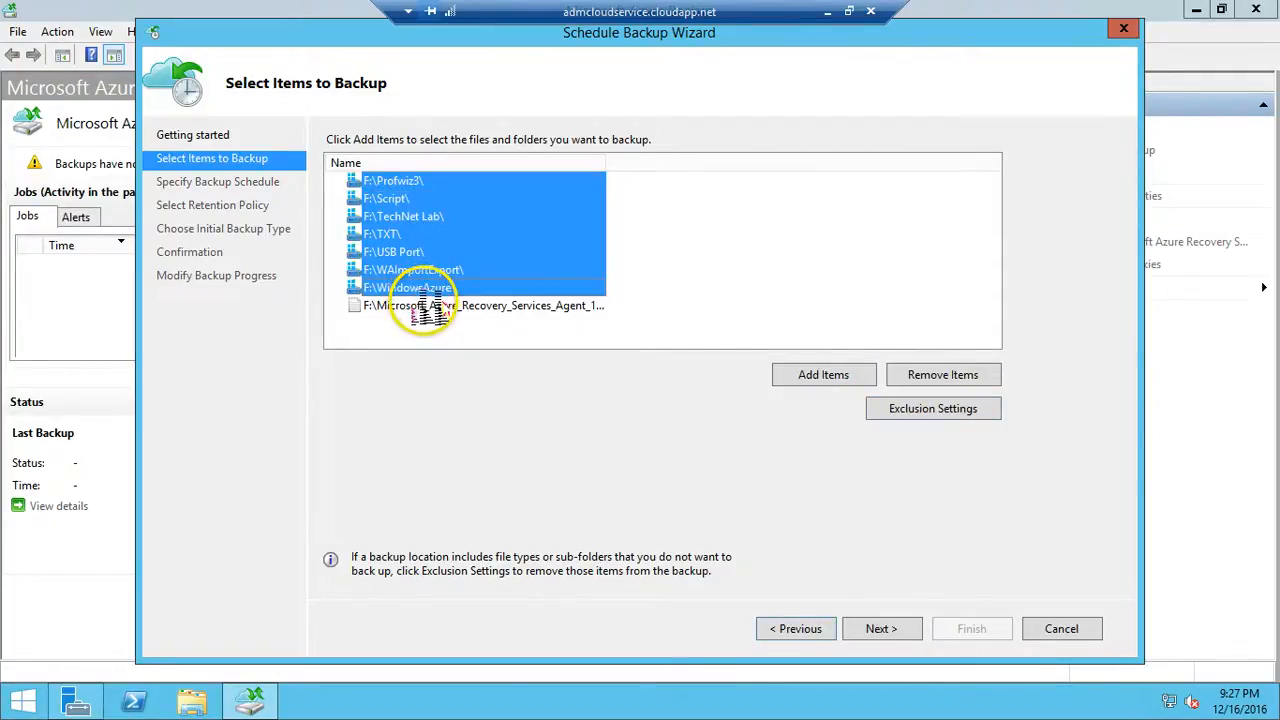
pyautogui.click(530, 308)
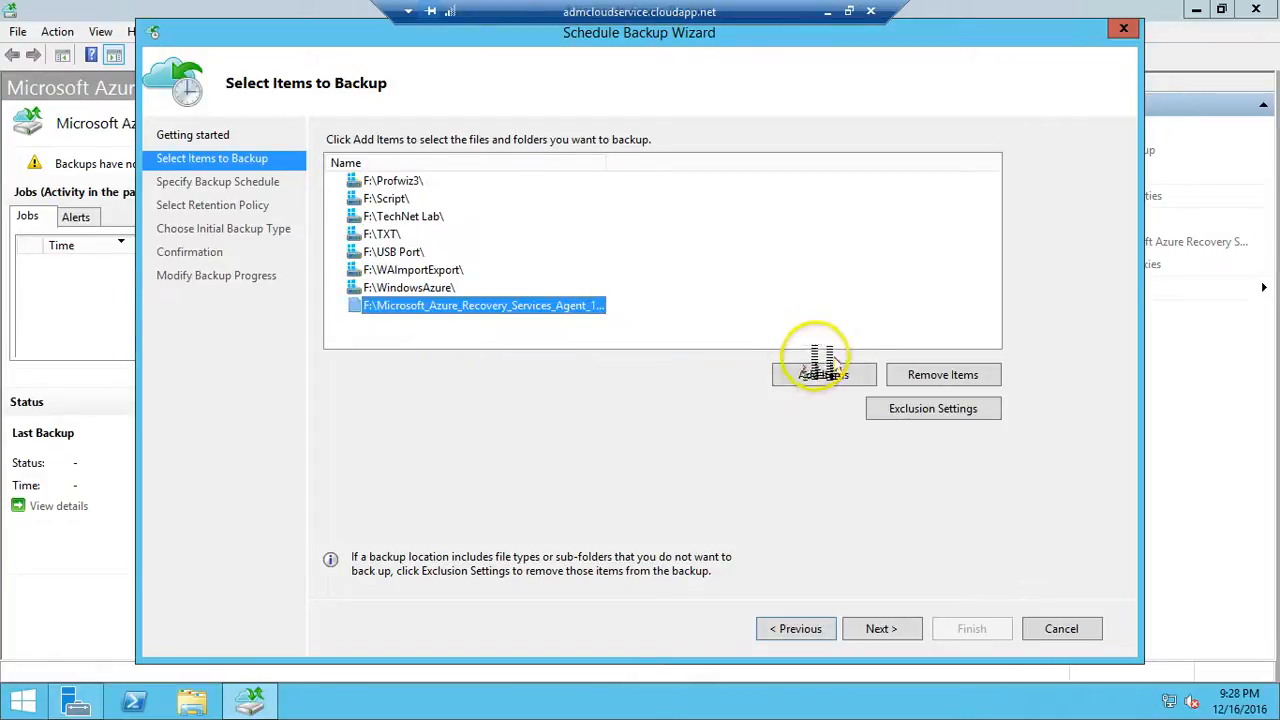
pyautogui.click(942, 376)
pyautogui.click(390, 183)
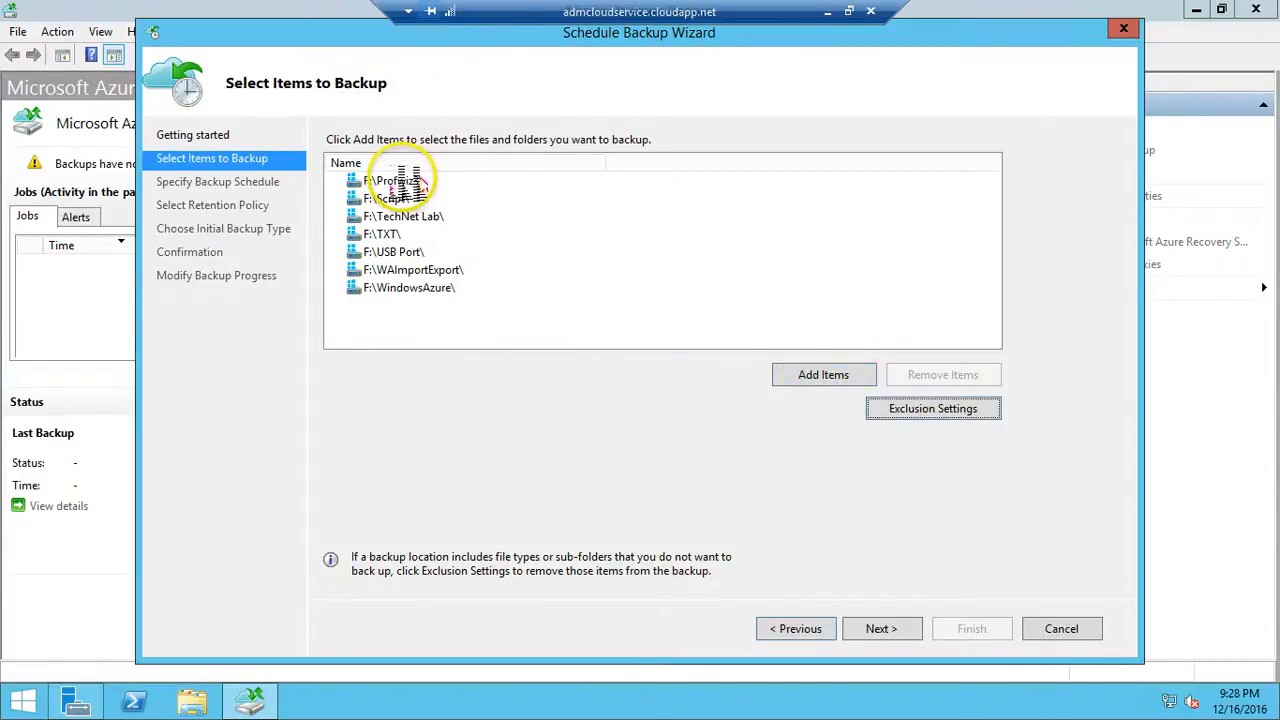
pyautogui.keyDown('shift'); pyautogui.click(413, 290); pyautogui.keyUp('shift')
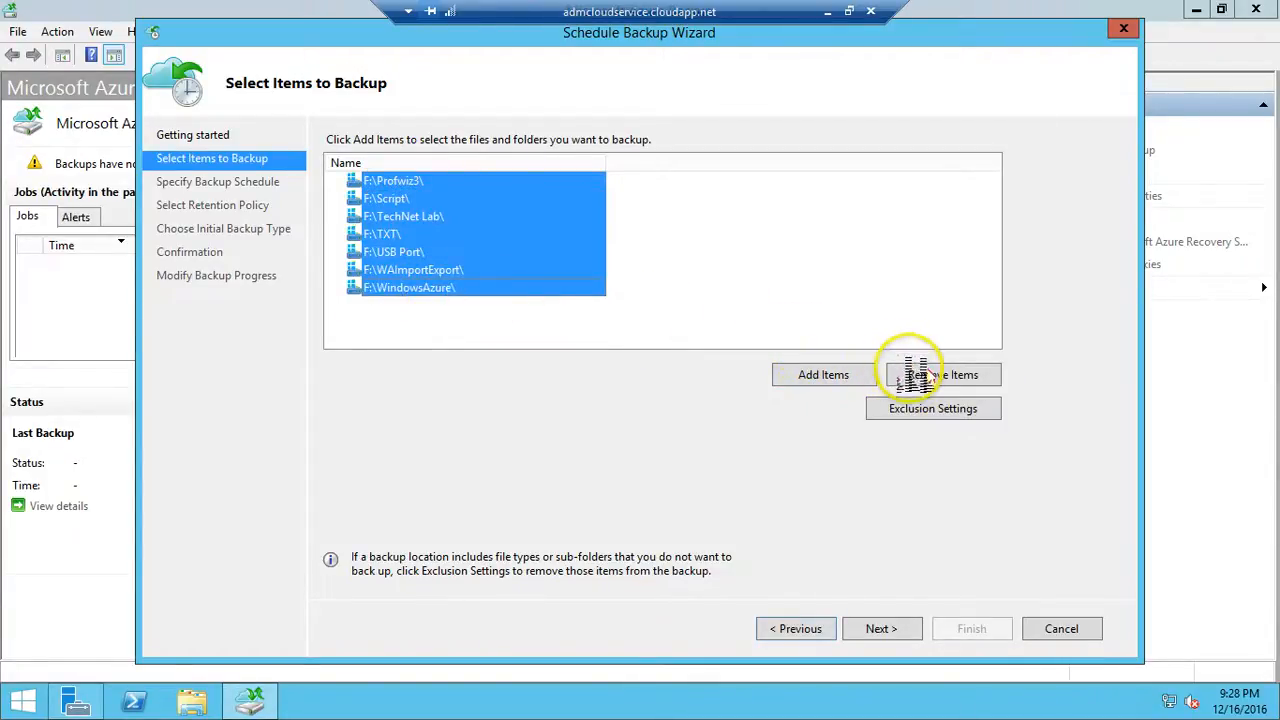
pyautogui.click(943, 376)
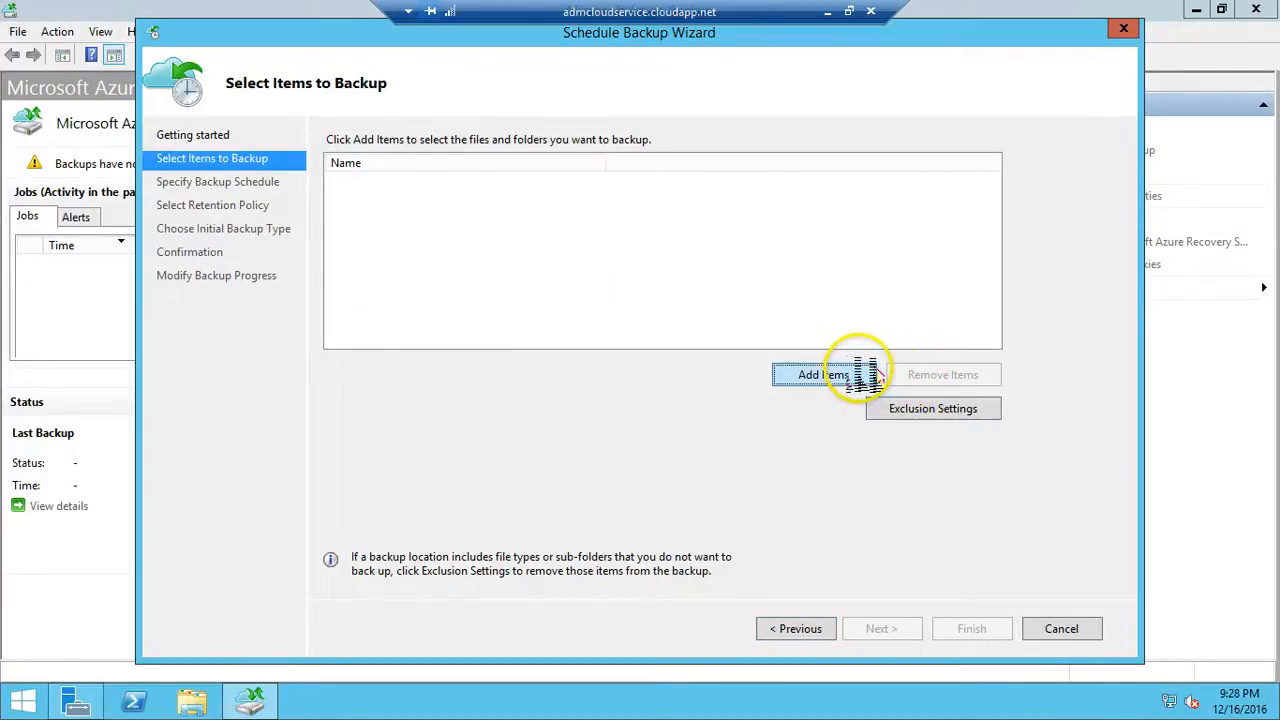
# Add the entire F: drive as the backup item and continue to the backup schedule
pyautogui.click(862, 374)
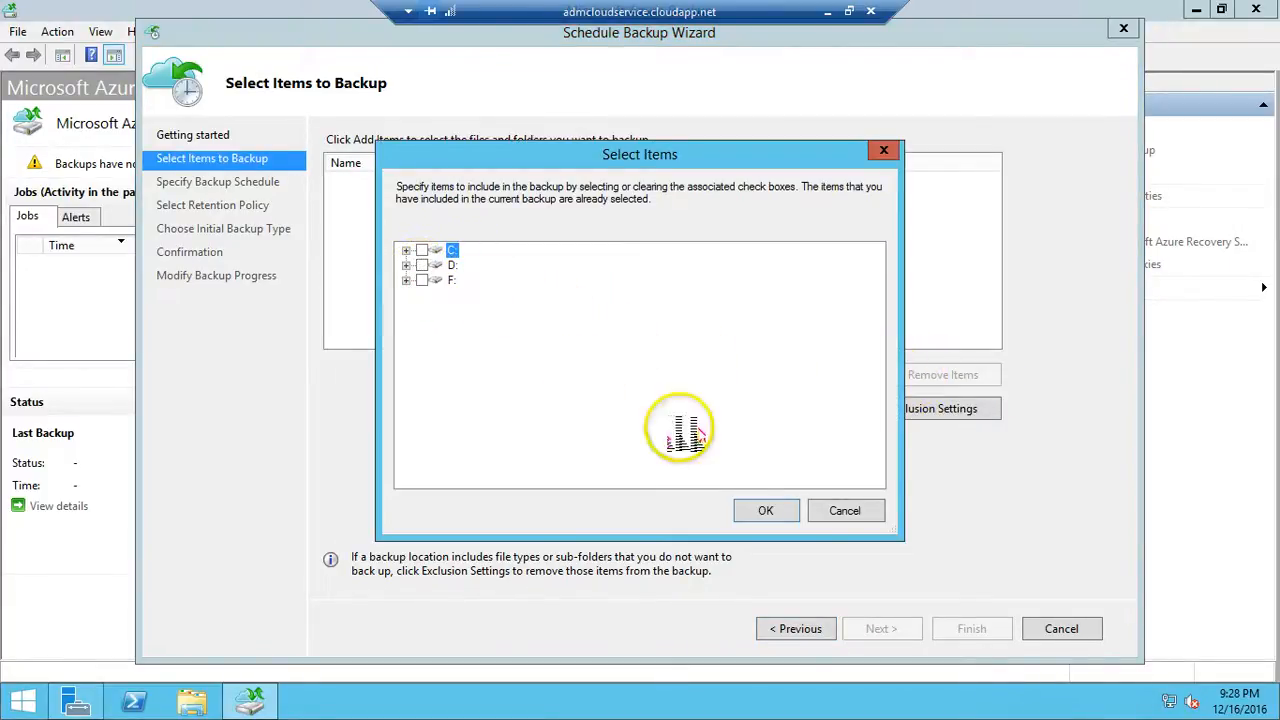
pyautogui.click(765, 510)
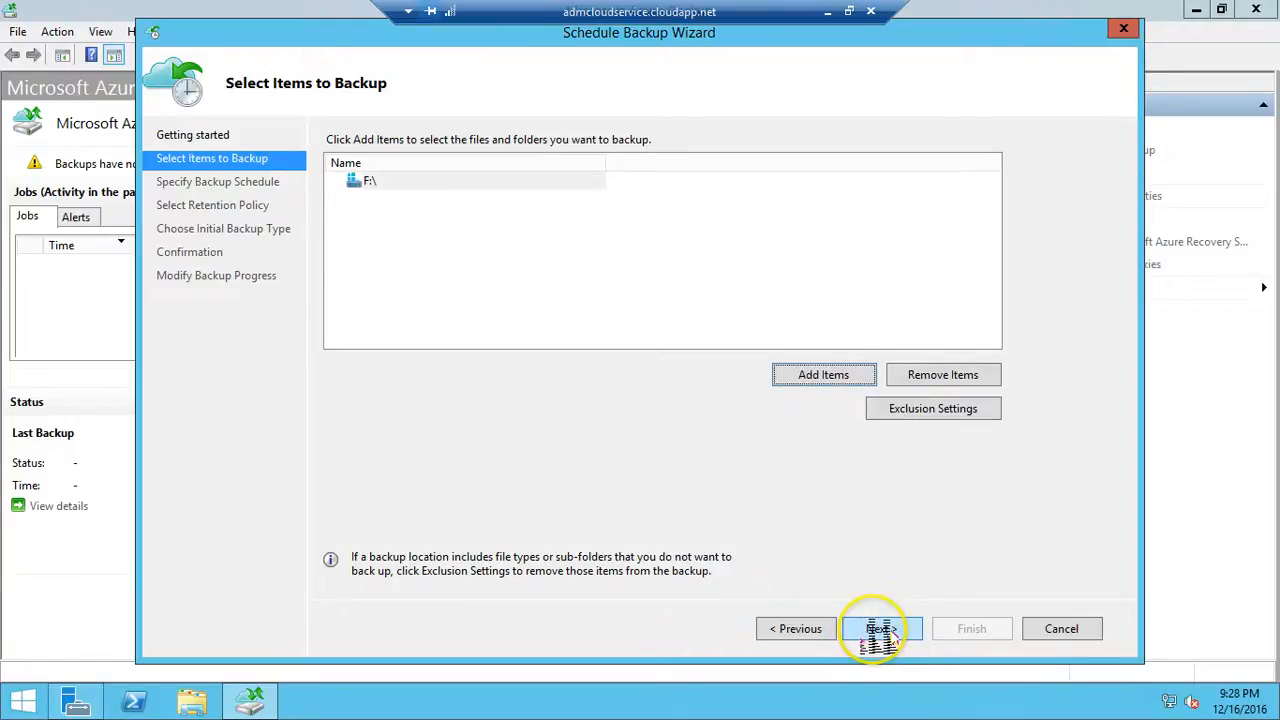
pyautogui.click(880, 630)
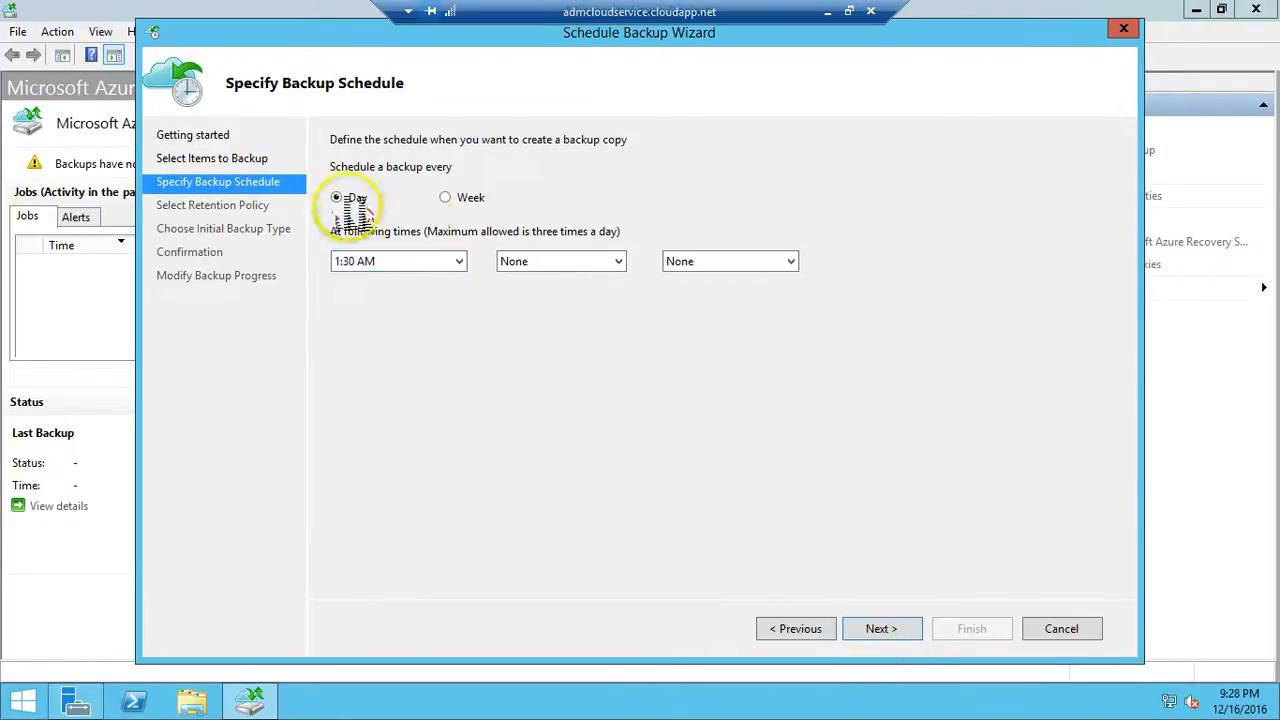
# Schedule the daily backup at 3:00 AM and 2:00 PM, leaving the third time as None, and continue to the retention policy
pyautogui.click(438, 265)
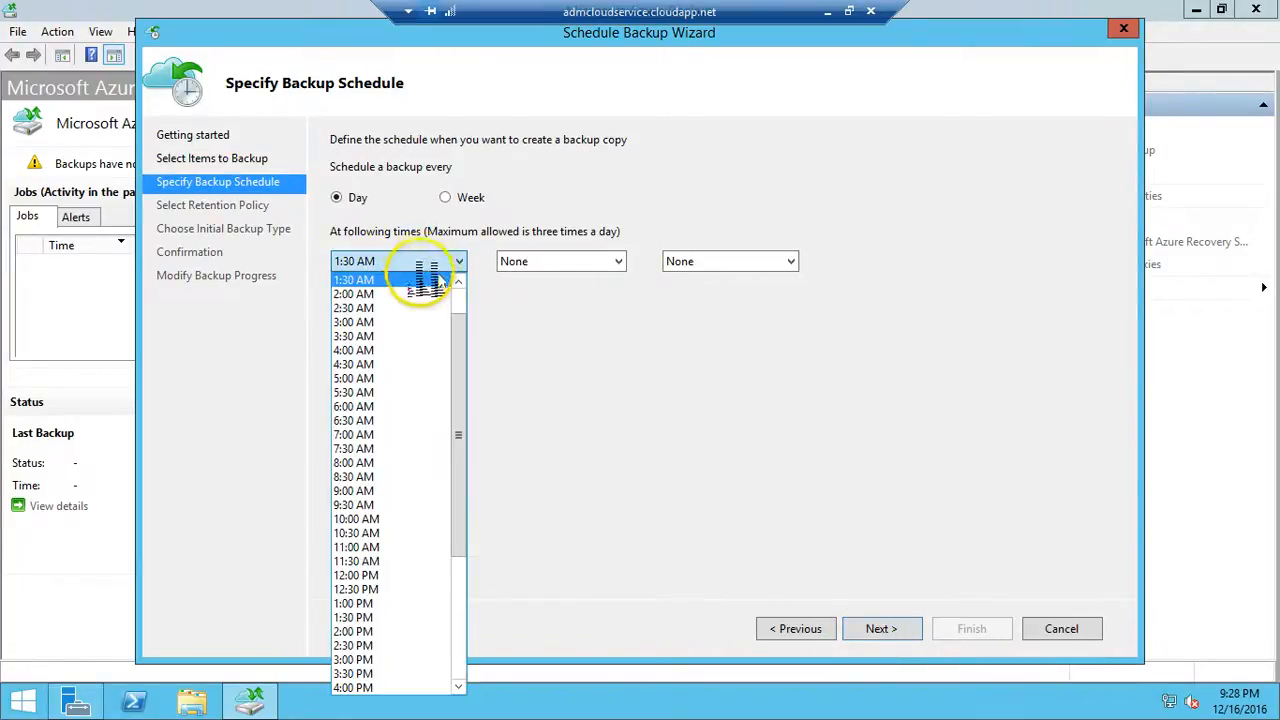
pyautogui.click(370, 323)
pyautogui.click(566, 262)
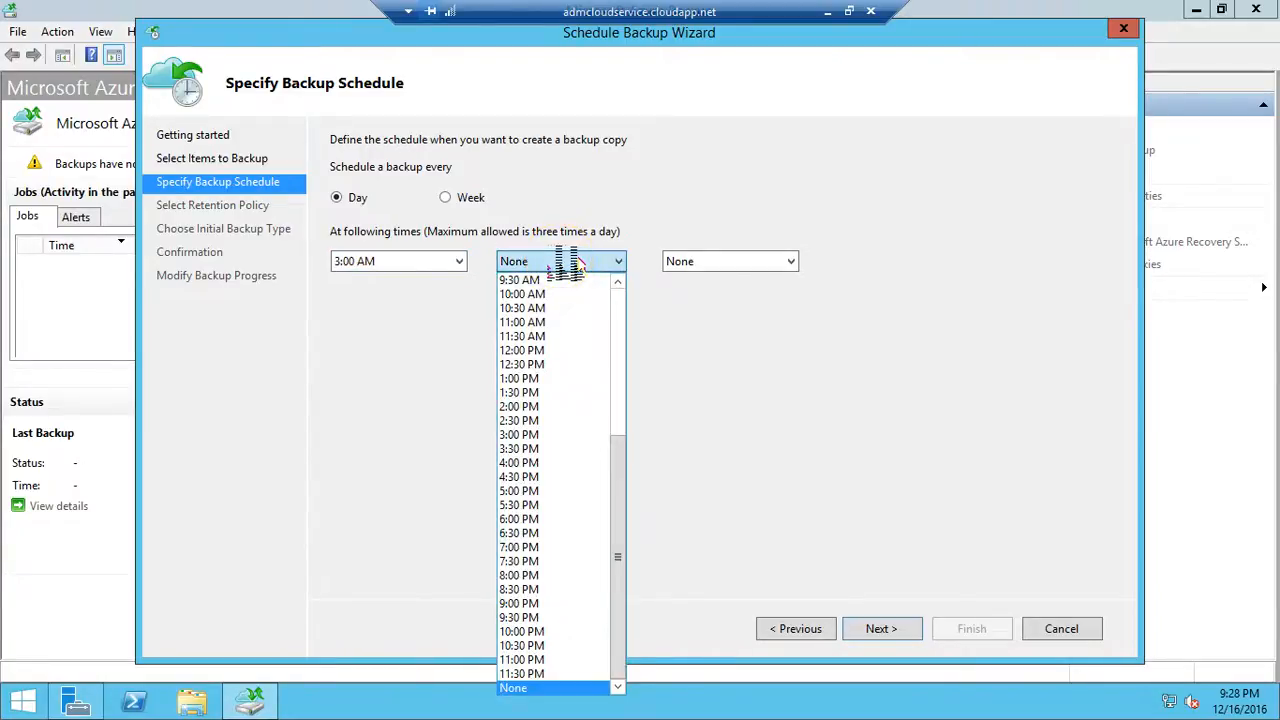
pyautogui.click(415, 350)
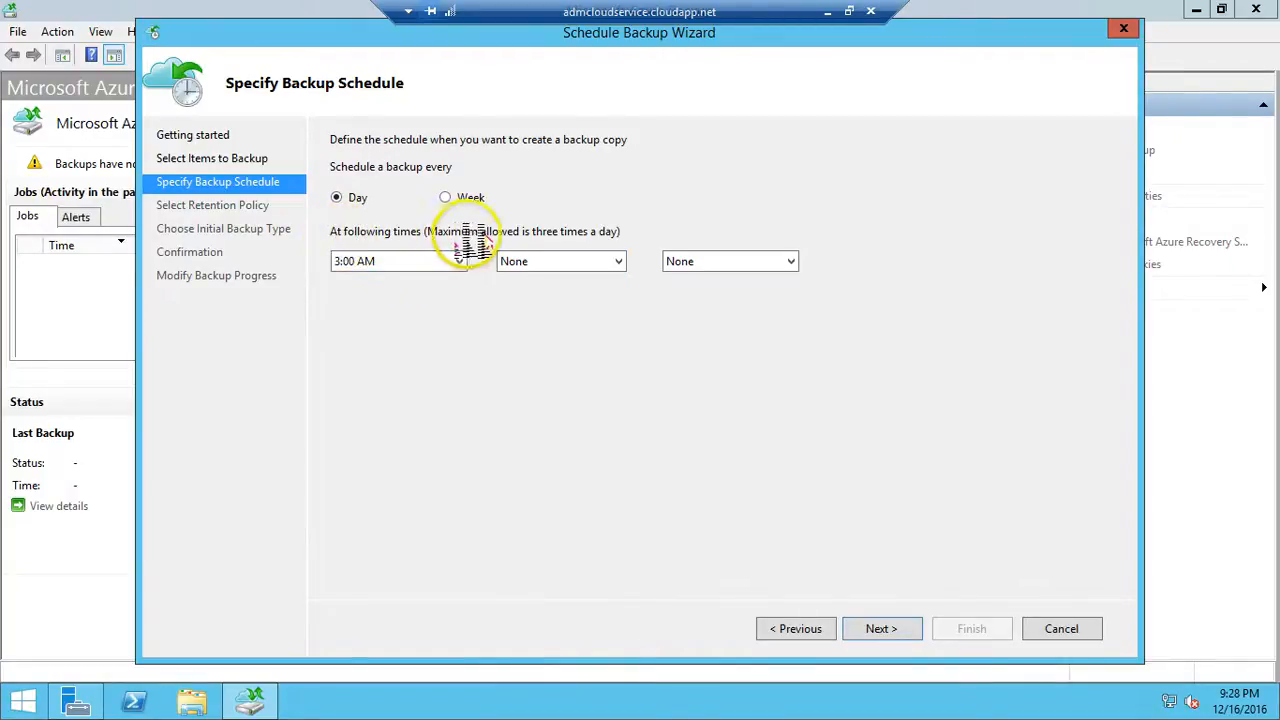
pyautogui.click(585, 265)
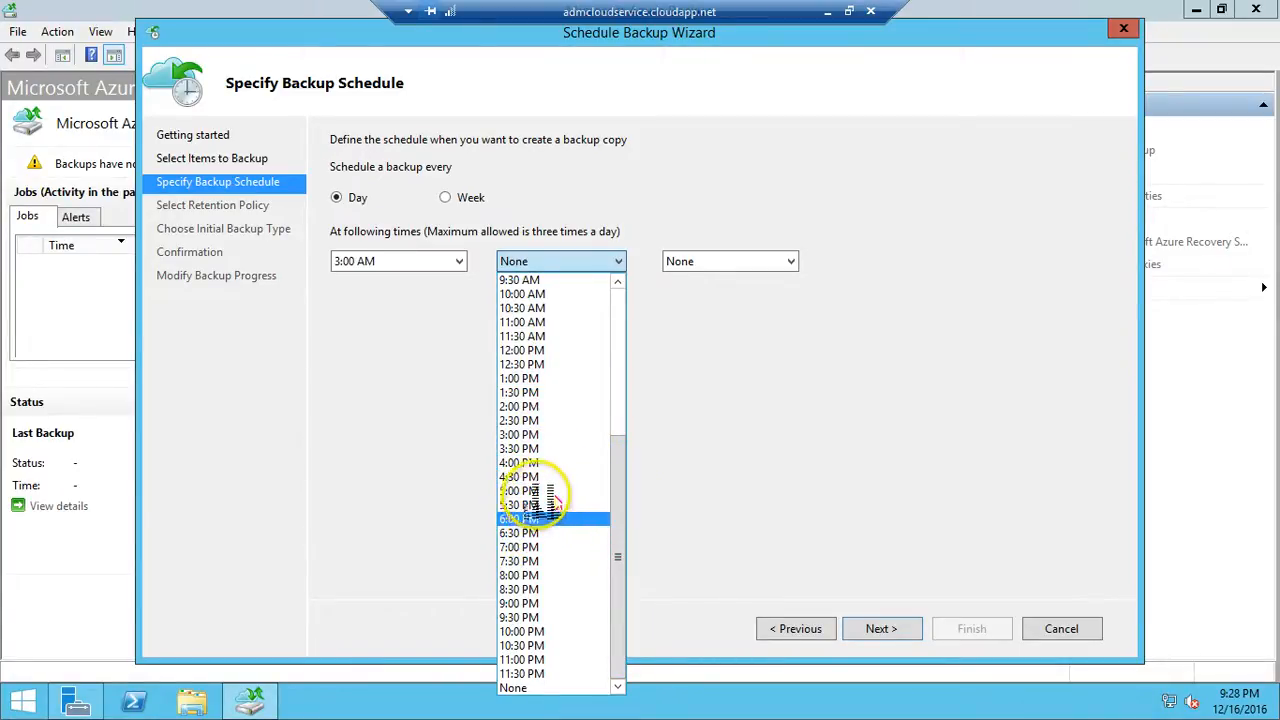
pyautogui.click(540, 406)
pyautogui.click(706, 260)
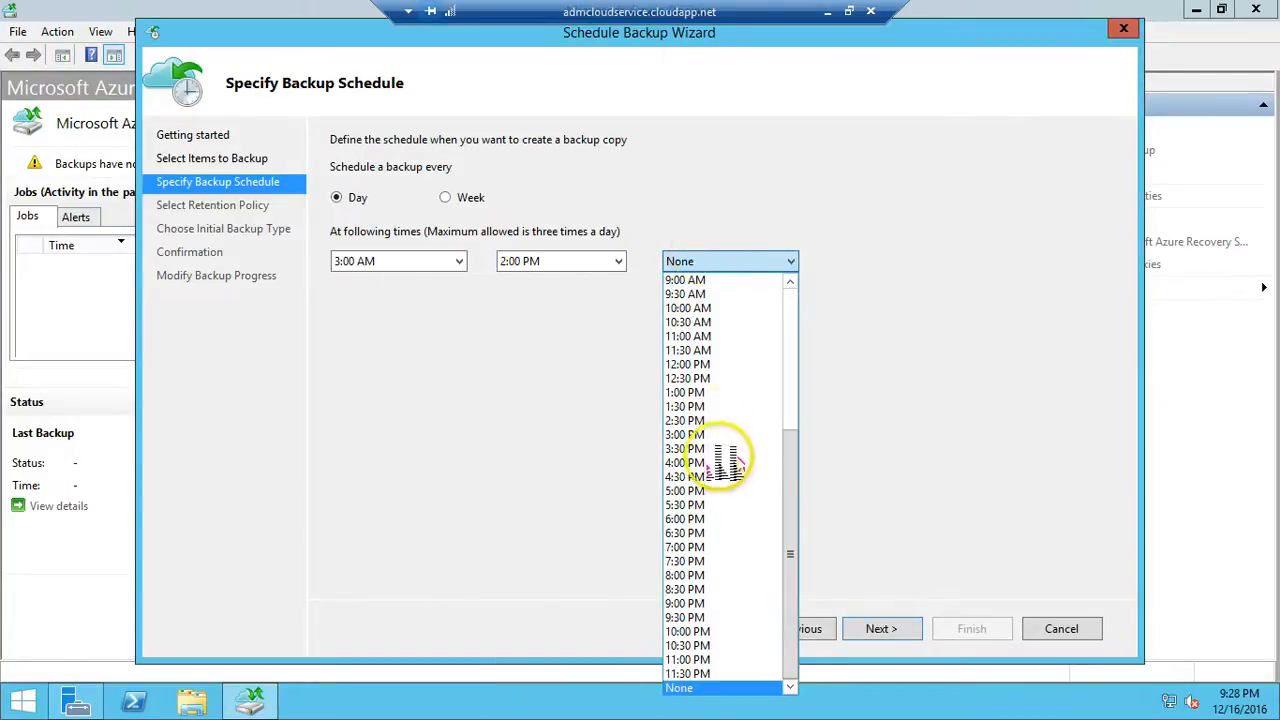
pyautogui.click(935, 410)
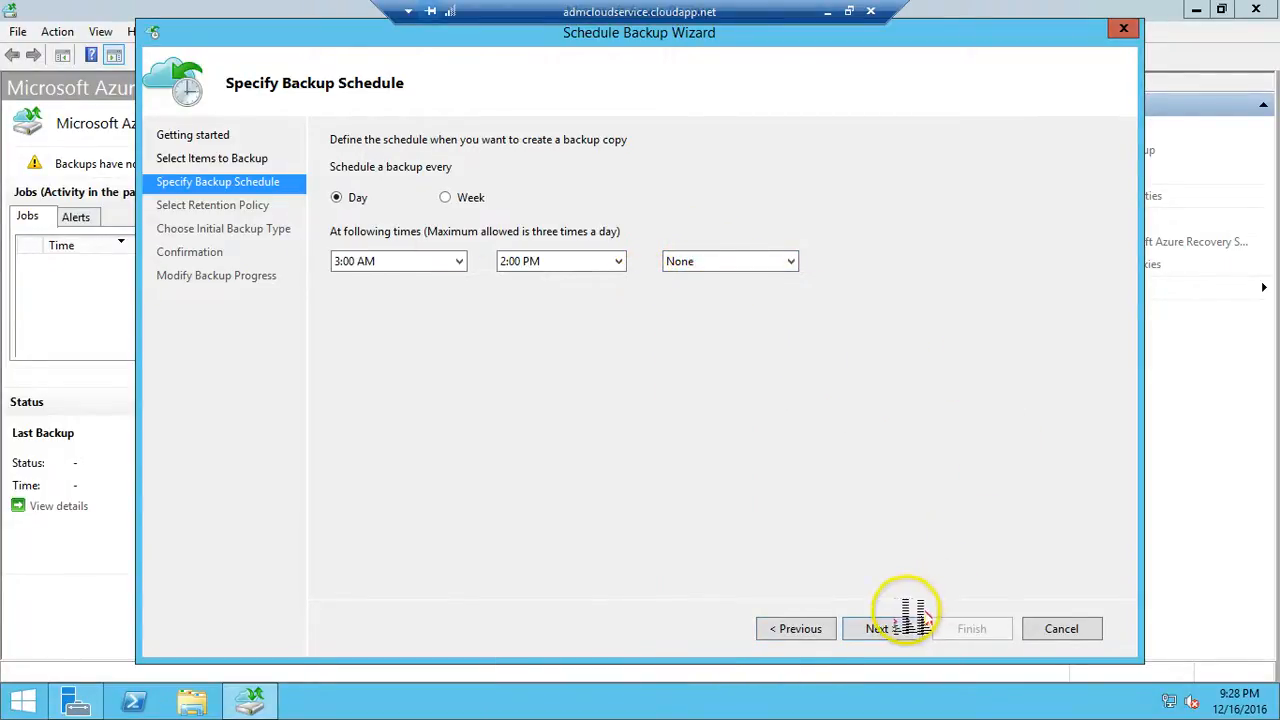
pyautogui.click(897, 634)
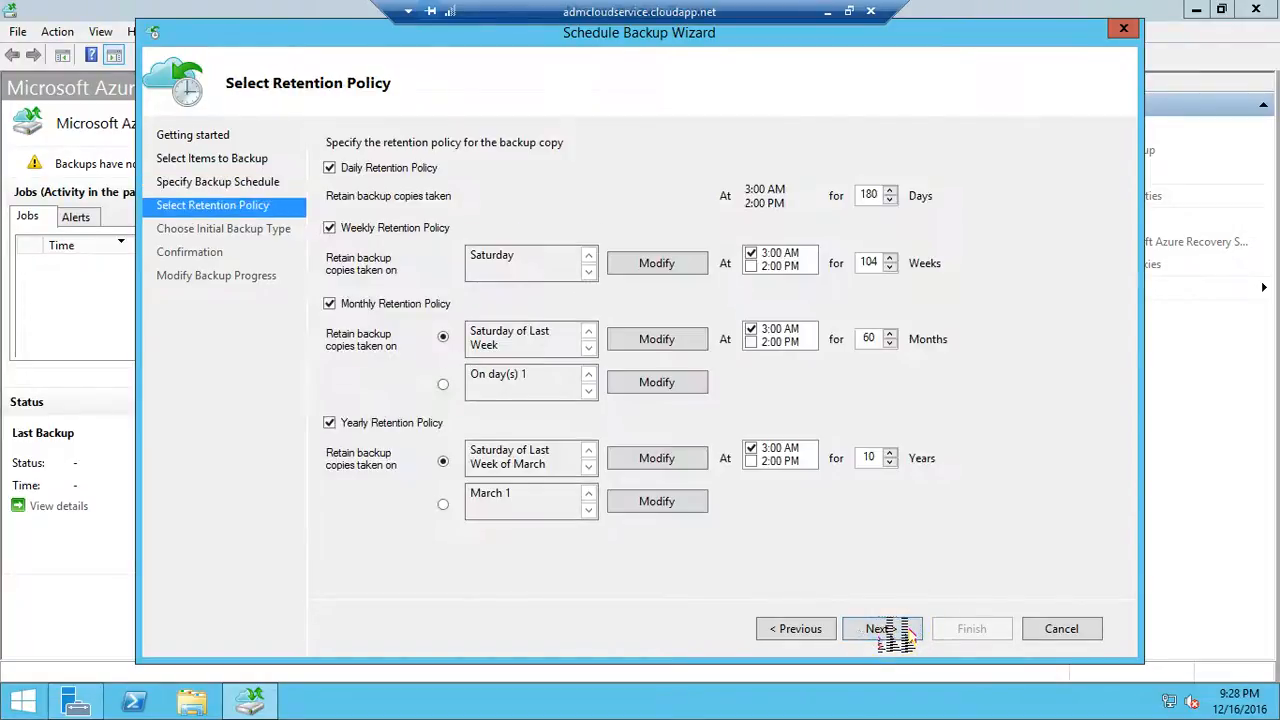
# Disable monthly and yearly retention, keep daily copies for 40 days and weekly copies for 4 weeks, and continue to the initial backup type
pyautogui.click(330, 303)
pyautogui.click(330, 423)
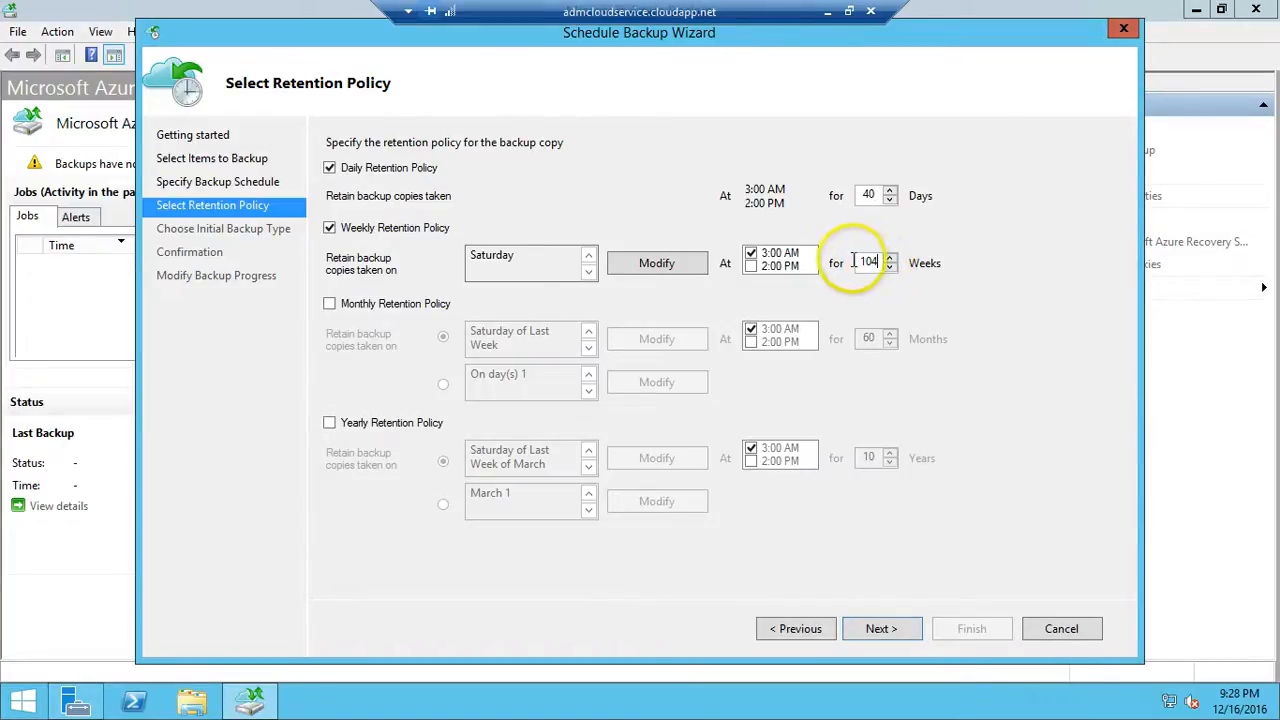
pyautogui.write('4')
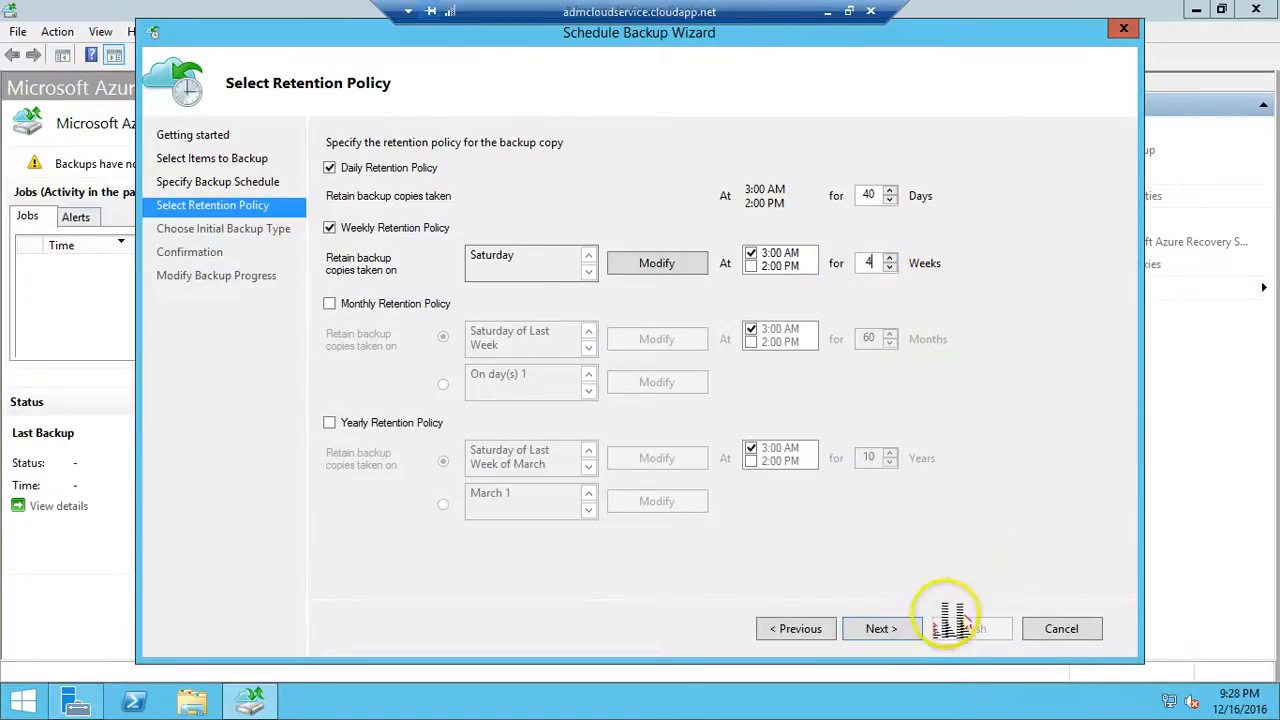
pyautogui.click(898, 634)
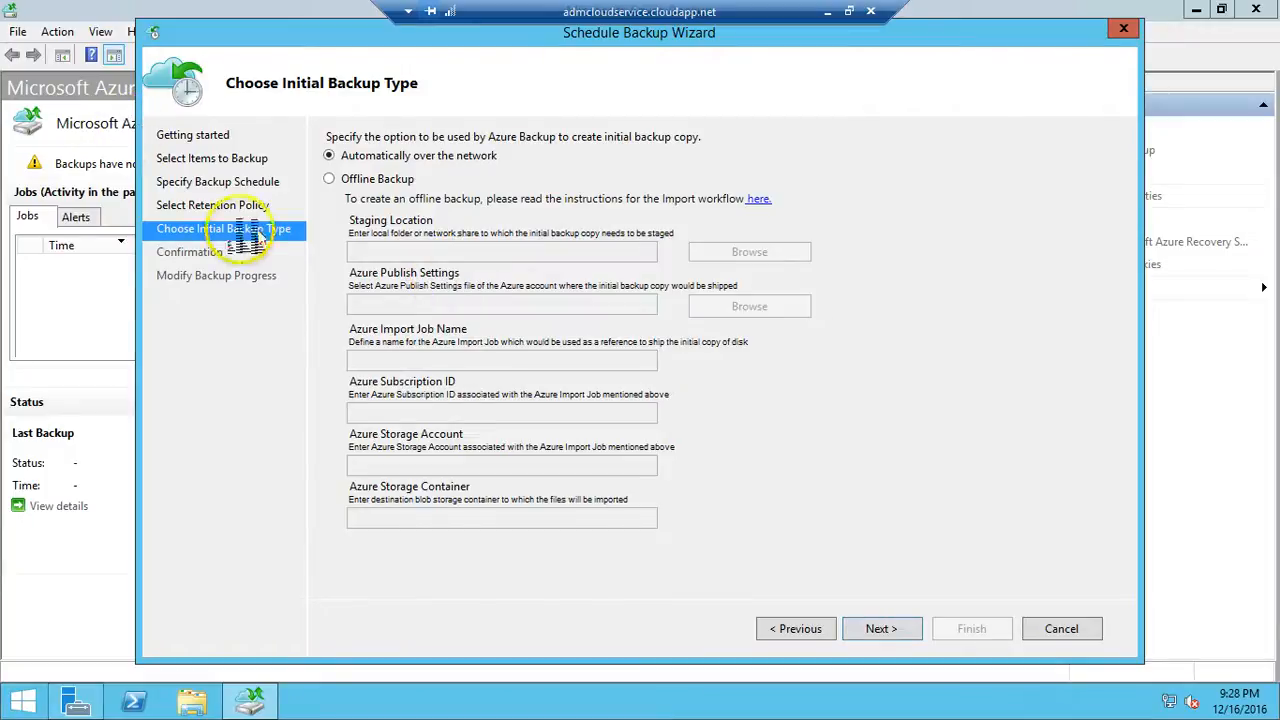
# Keep the initial backup automatic over the network, finish creating the backup schedule, and close the wizard
pyautogui.click(880, 629)
pyautogui.click(972, 630)
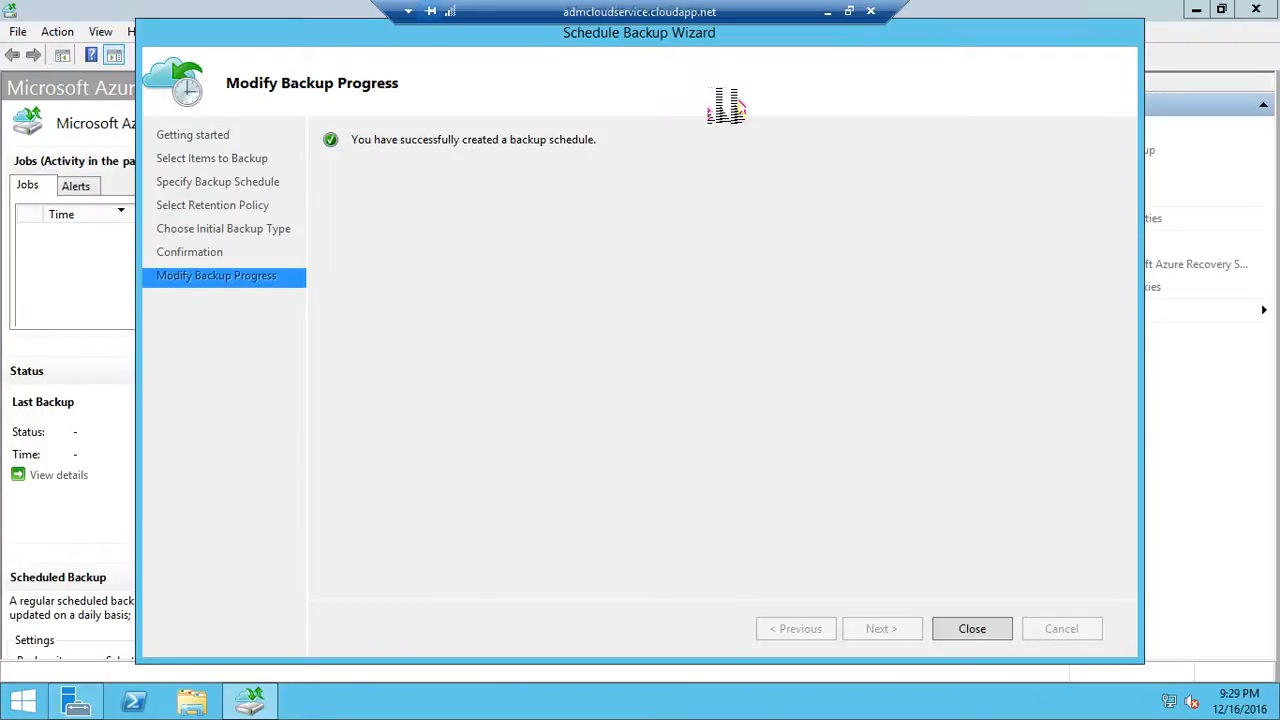
pyautogui.click(972, 629)
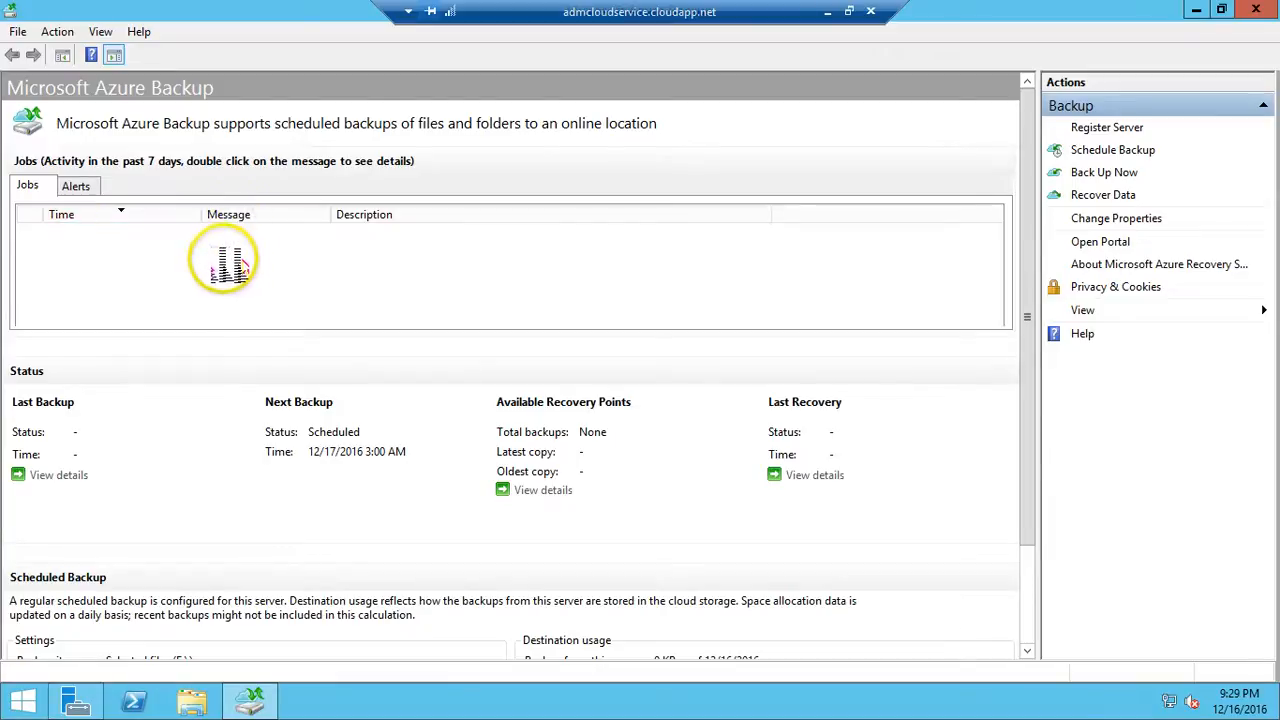
# Check the alerts and jobs lists, and try to run an immediate backup of the F: drive
pyautogui.click(73, 187)
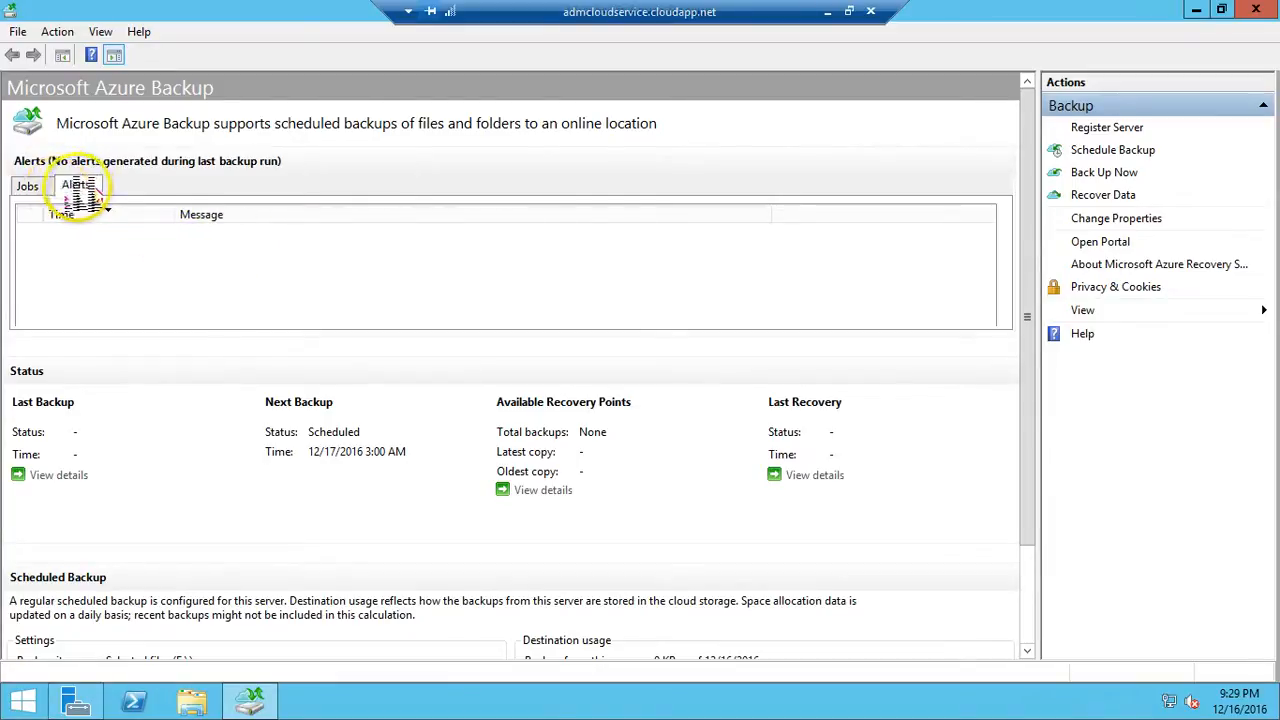
pyautogui.click(28, 187)
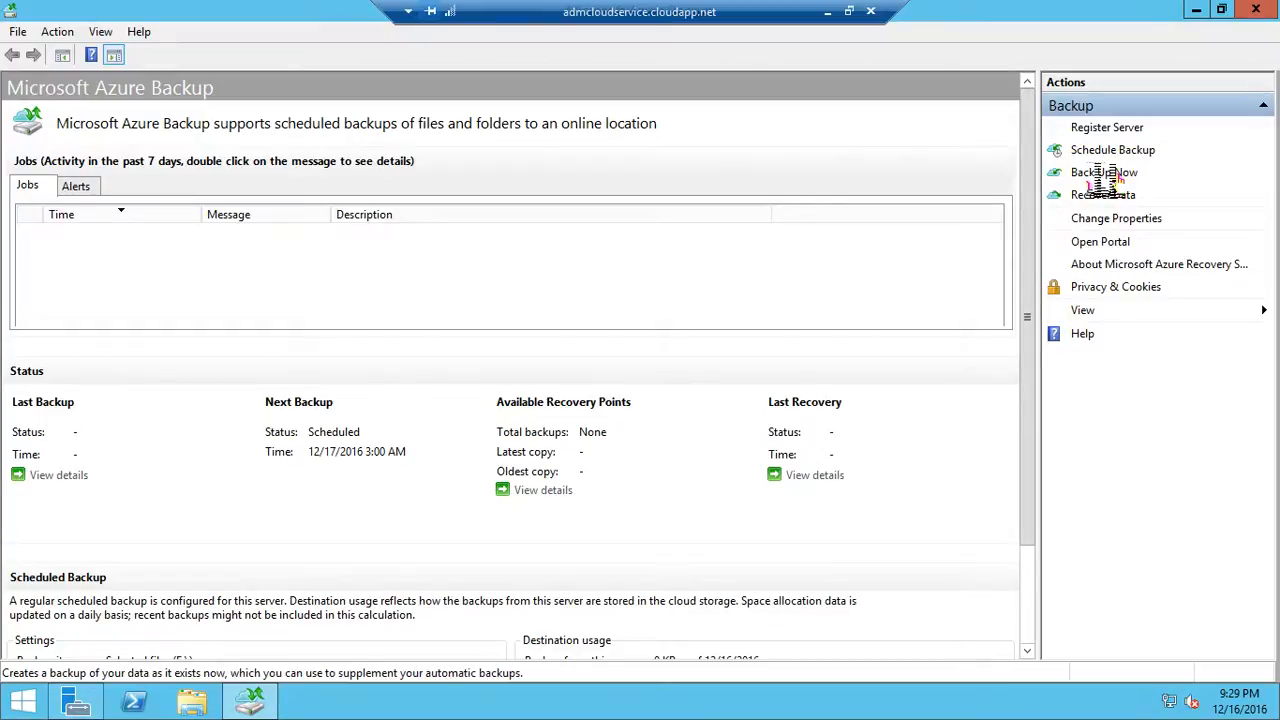
pyautogui.click(1104, 173)
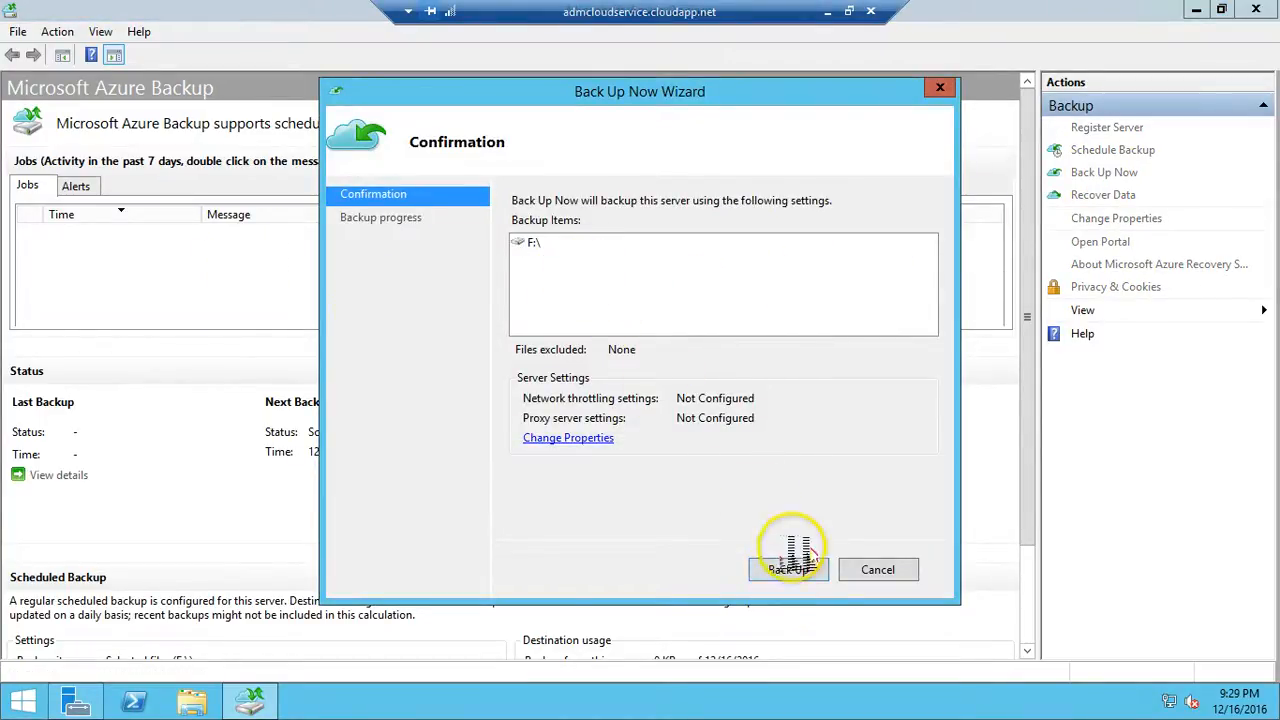
pyautogui.click(790, 569)
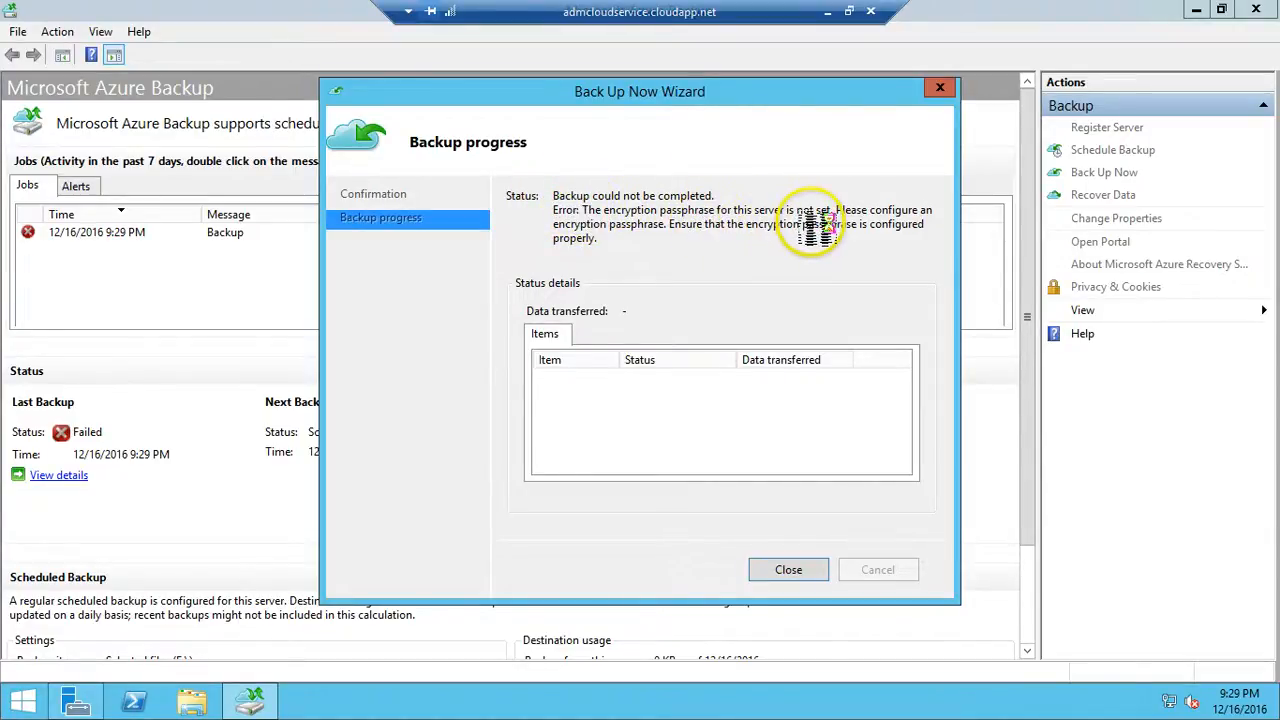
pyautogui.click(940, 88)
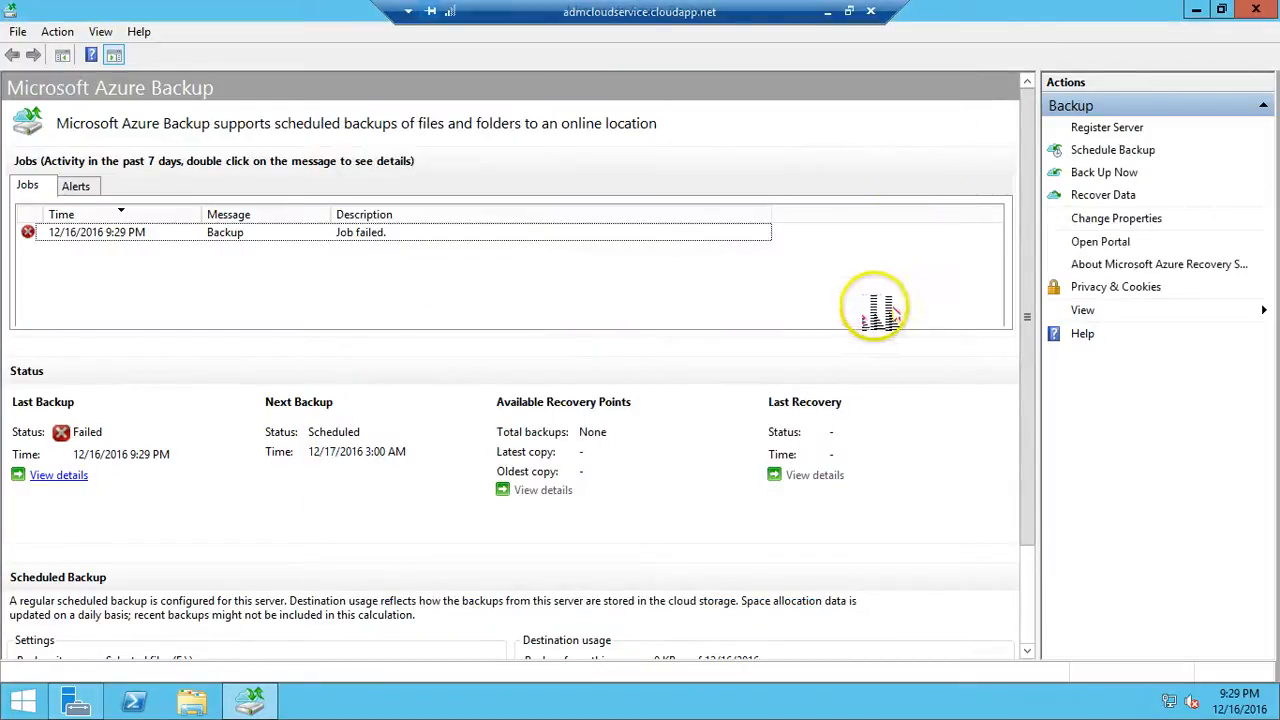
# Start registering the server without a proxy, load the admbackupvault credentials file from the Desktop, and continue to the encryption setting
pyautogui.click(1107, 129)
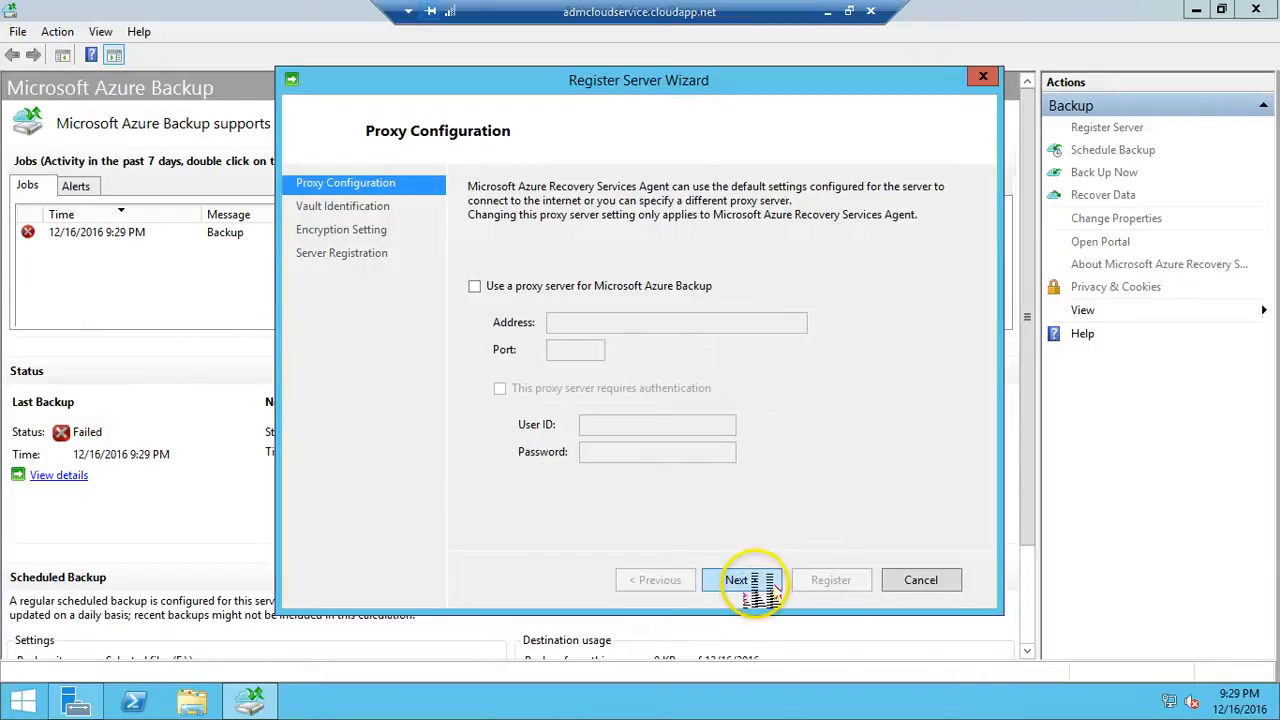
pyautogui.click(737, 580)
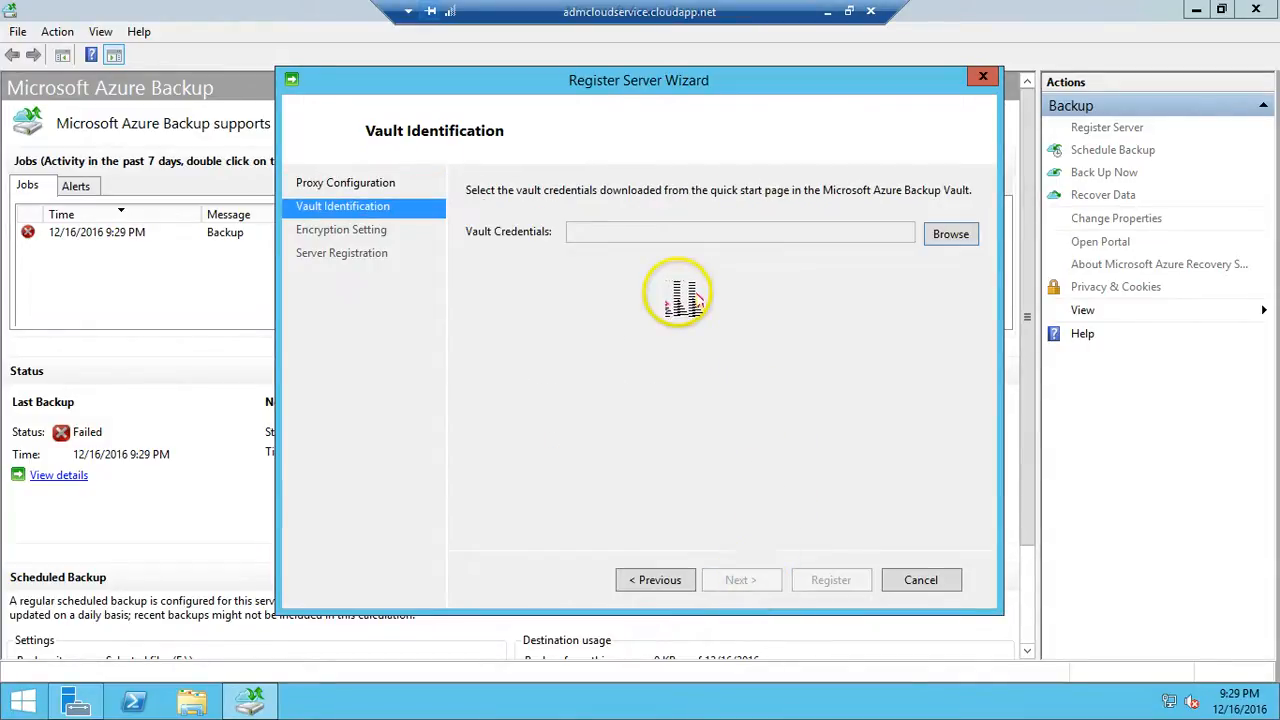
pyautogui.click(950, 236)
pyautogui.click(530, 227)
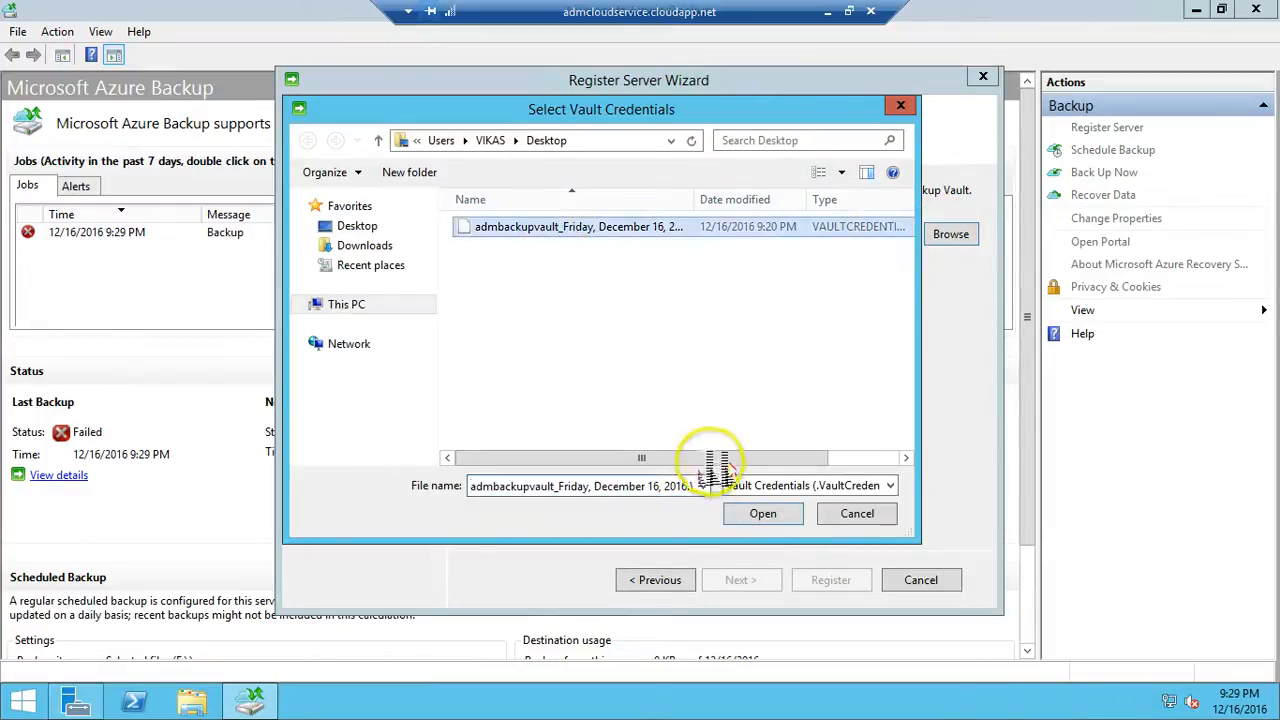
pyautogui.click(752, 513)
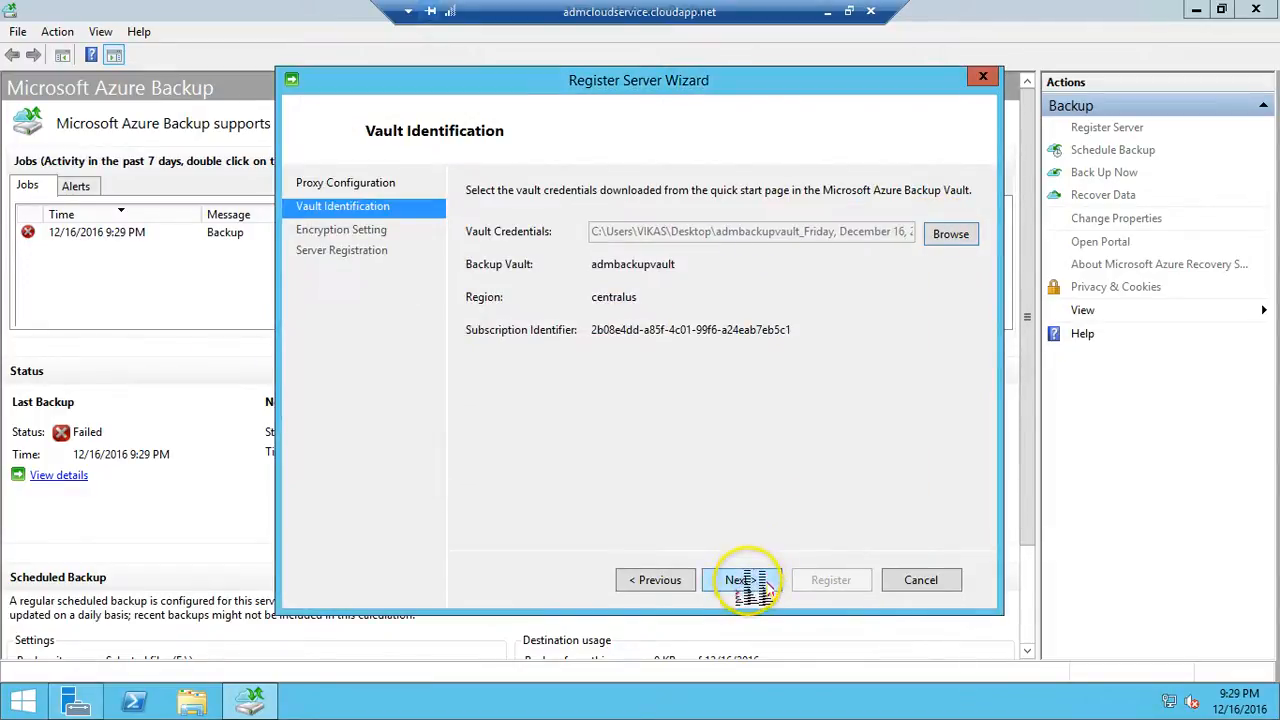
pyautogui.click(762, 588)
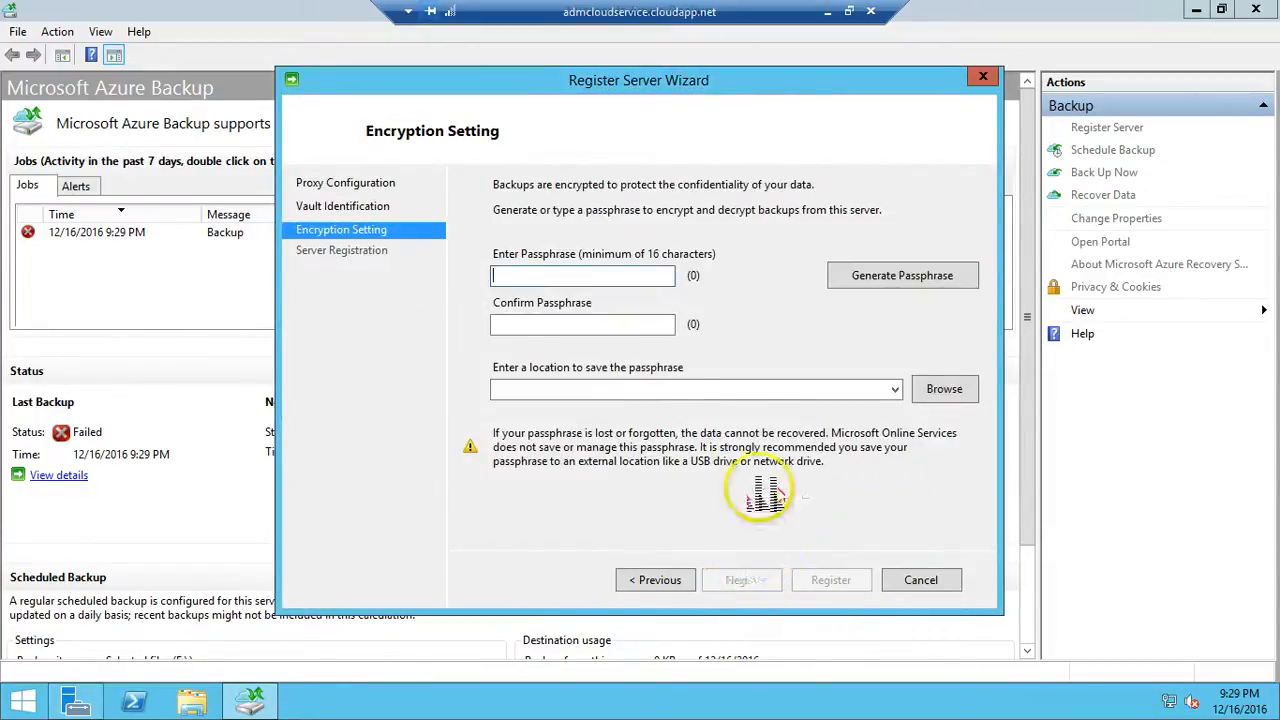
# Generate an encryption passphrase, save it to the Documents folder, register the server, and close the wizard
pyautogui.click(873, 284)
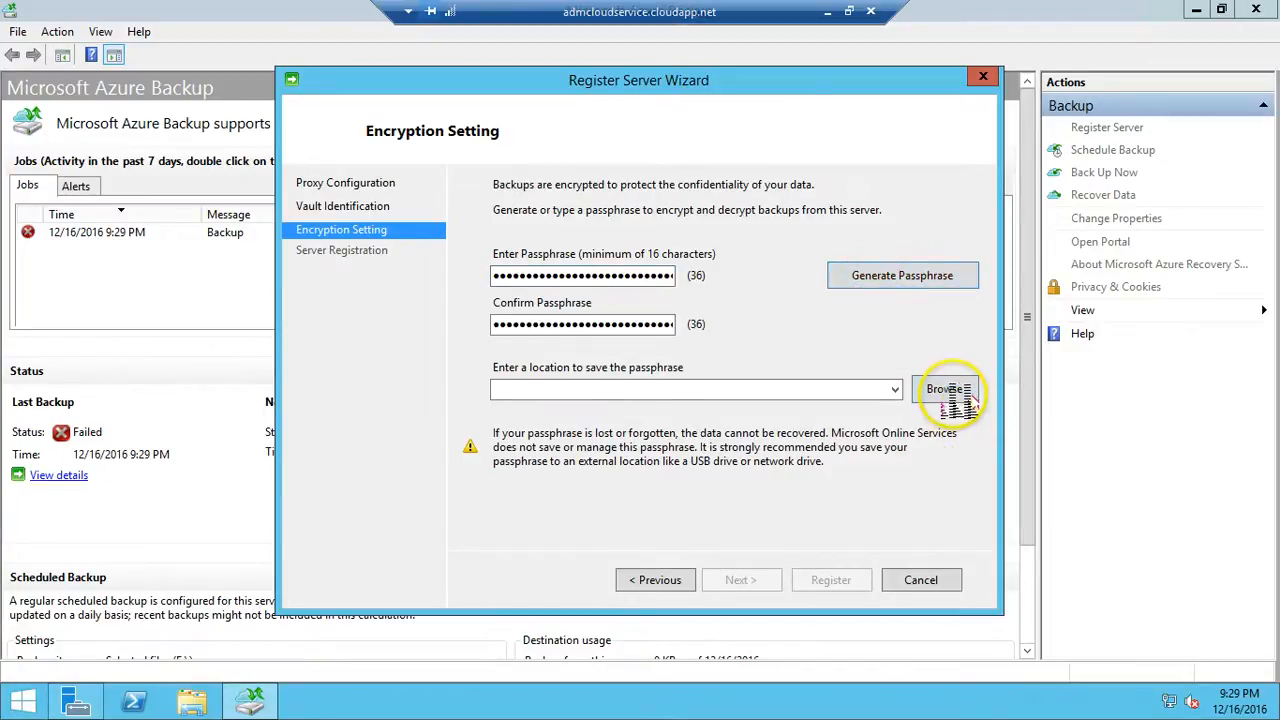
pyautogui.click(950, 392)
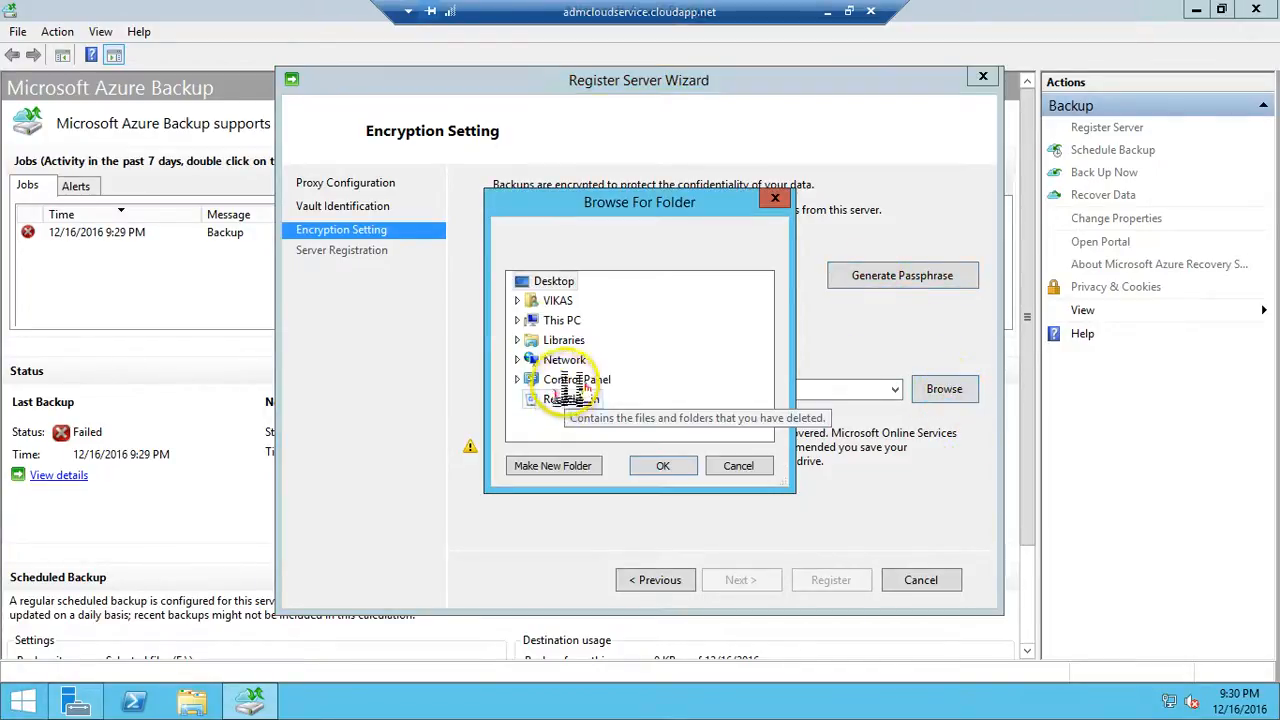
pyautogui.doubleClick(545, 320)
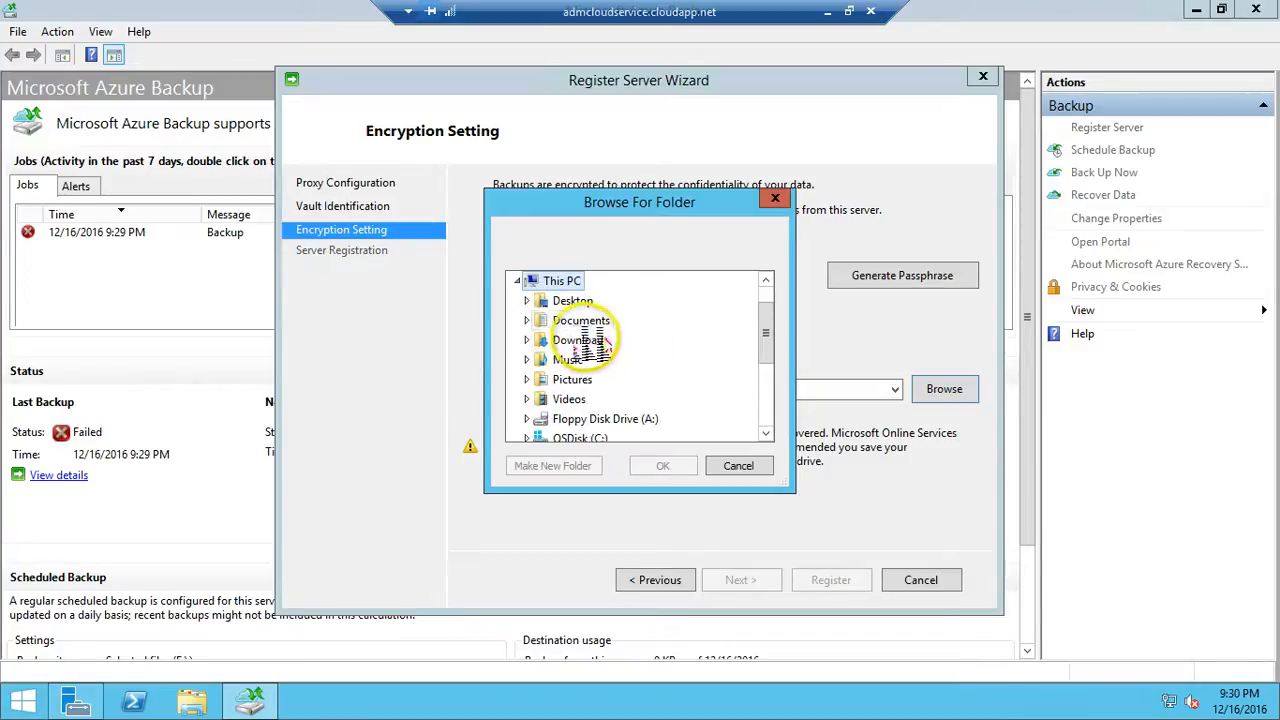
pyautogui.click(590, 322)
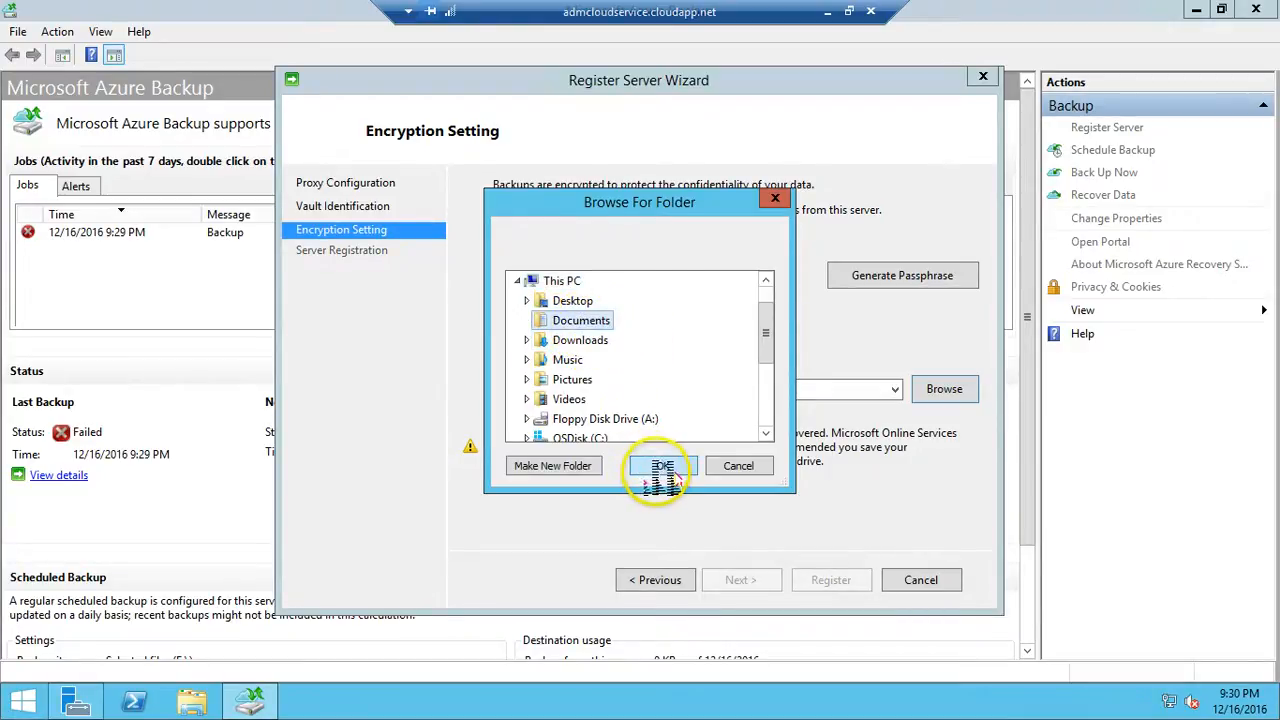
pyautogui.click(662, 468)
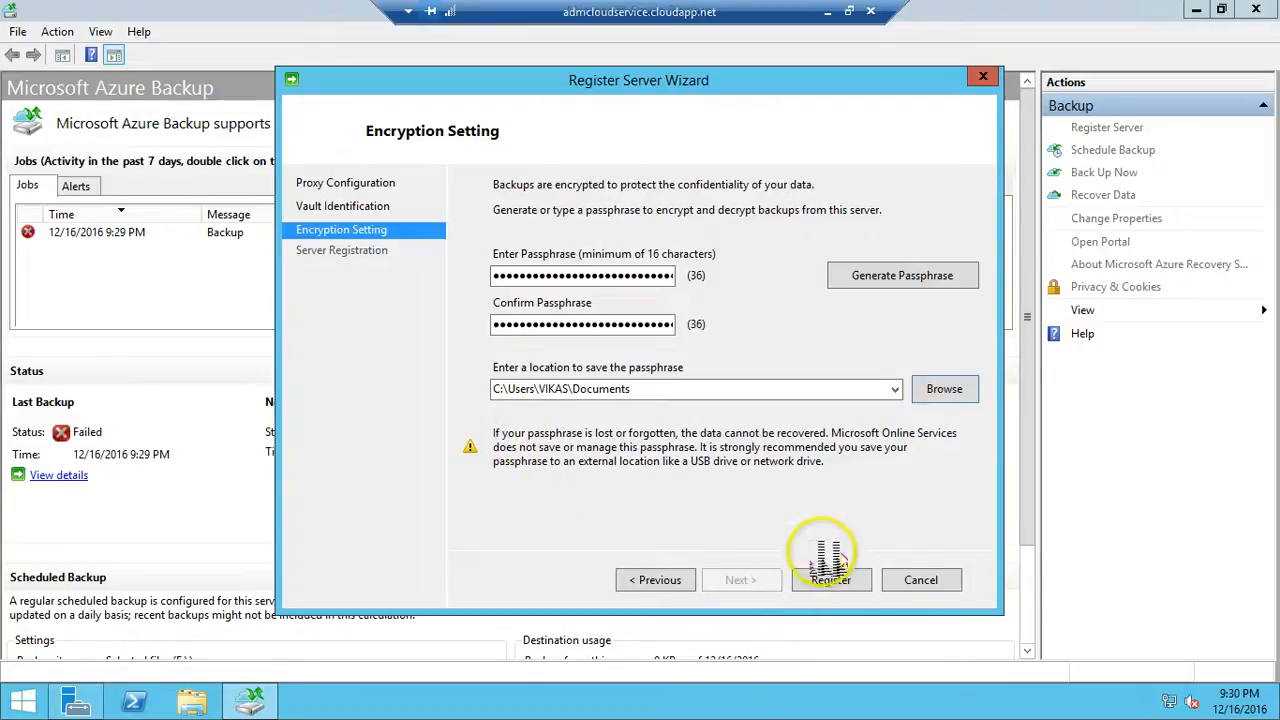
pyautogui.click(830, 580)
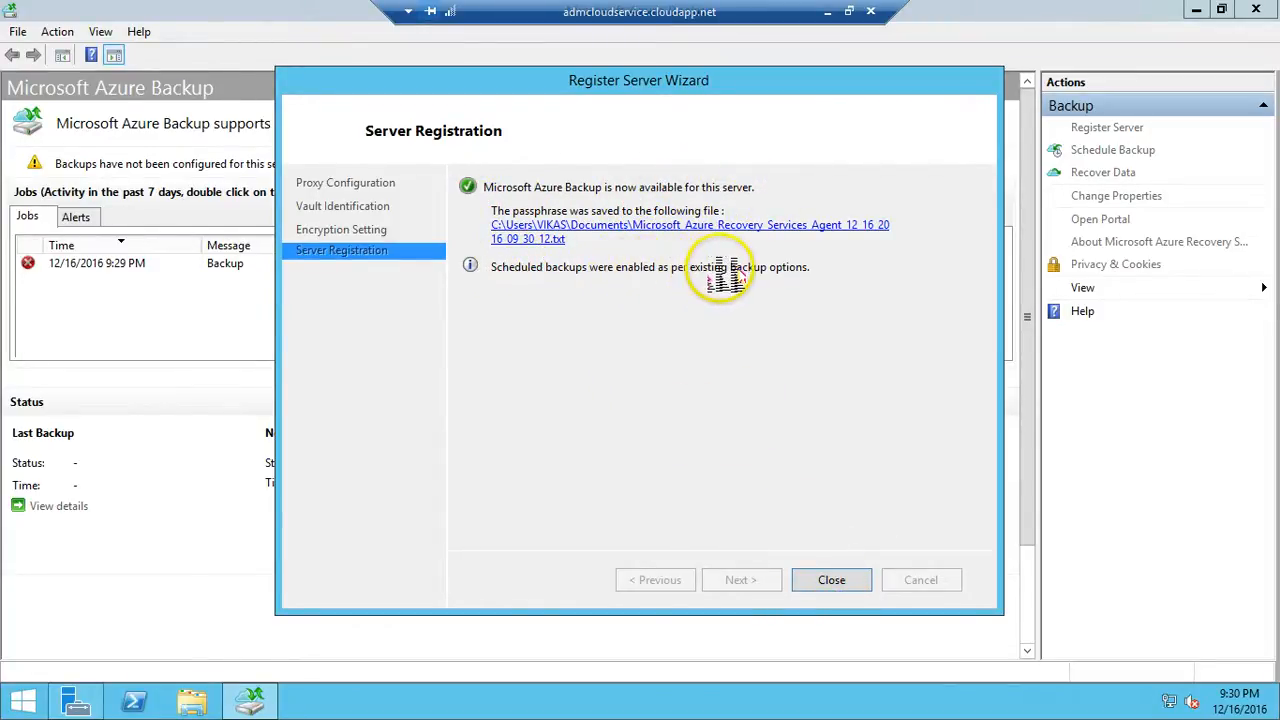
pyautogui.click(833, 580)
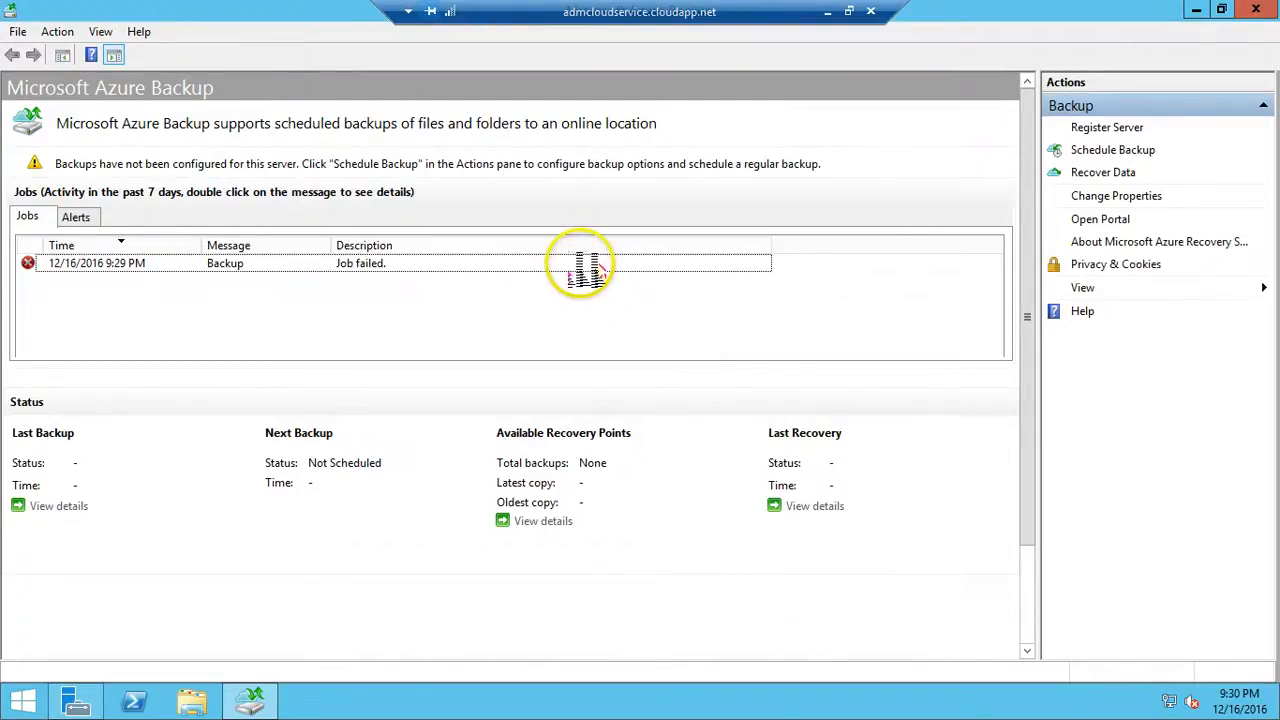
# Check the backup job entry, review the existing schedule's settings and backup items, and leave the Schedule Backup Wizard without changes
pyautogui.click(578, 265)
pyautogui.click(850, 328)
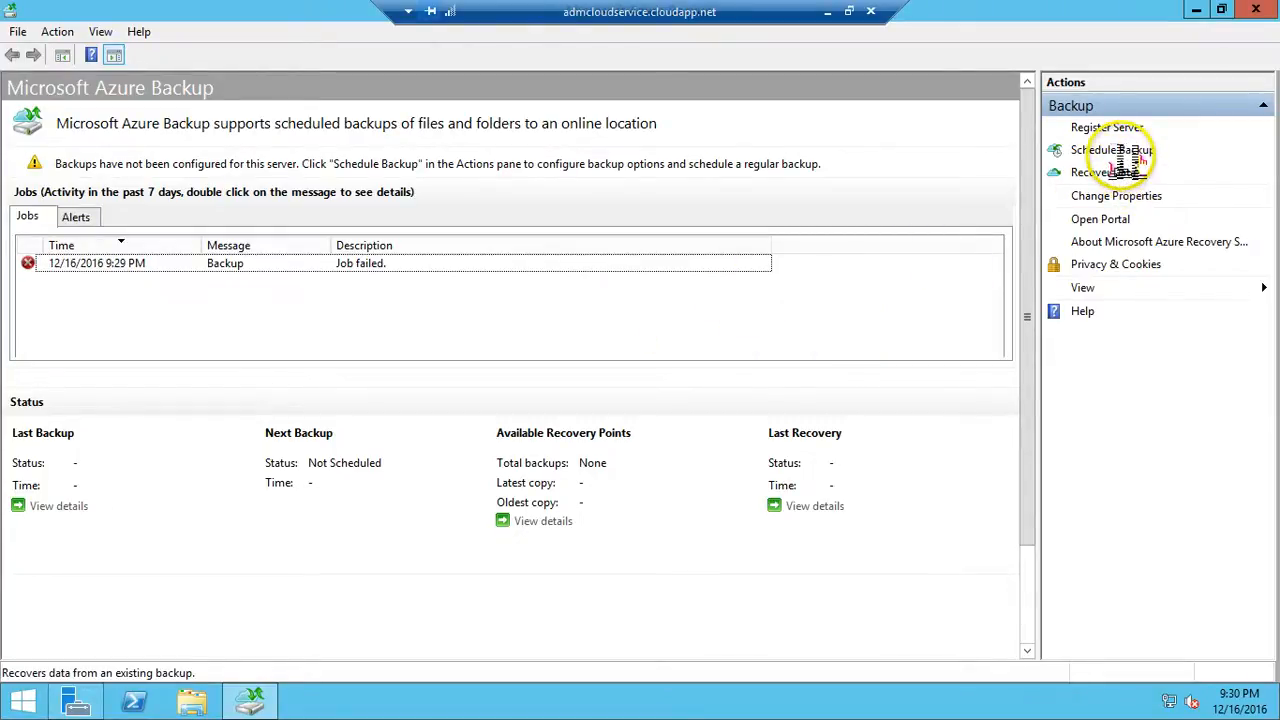
pyautogui.click(200, 263)
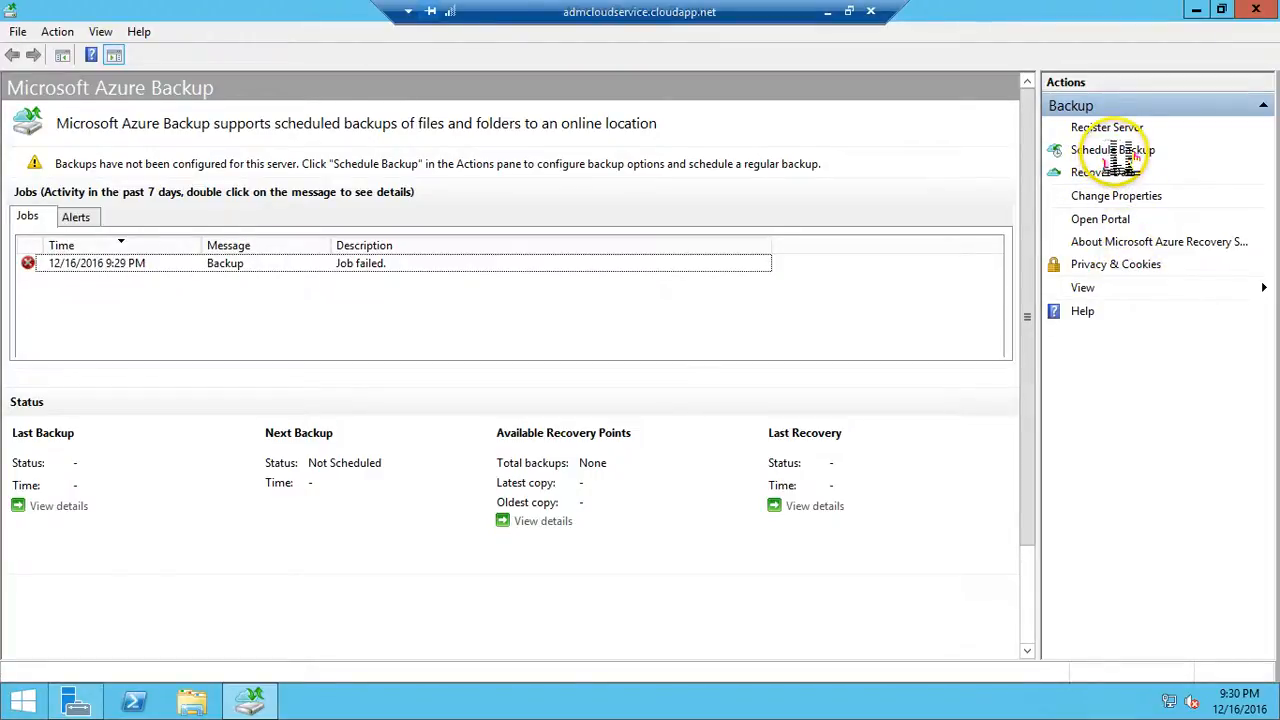
pyautogui.click(1113, 150)
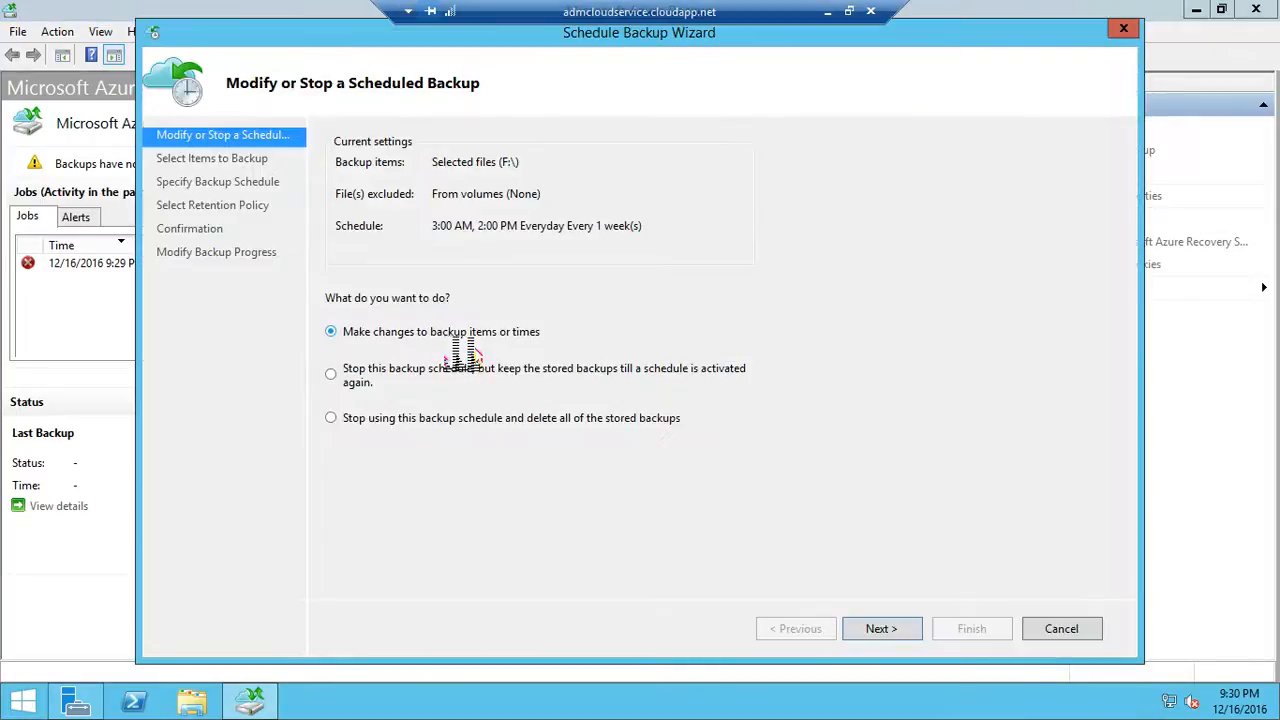
pyautogui.click(880, 629)
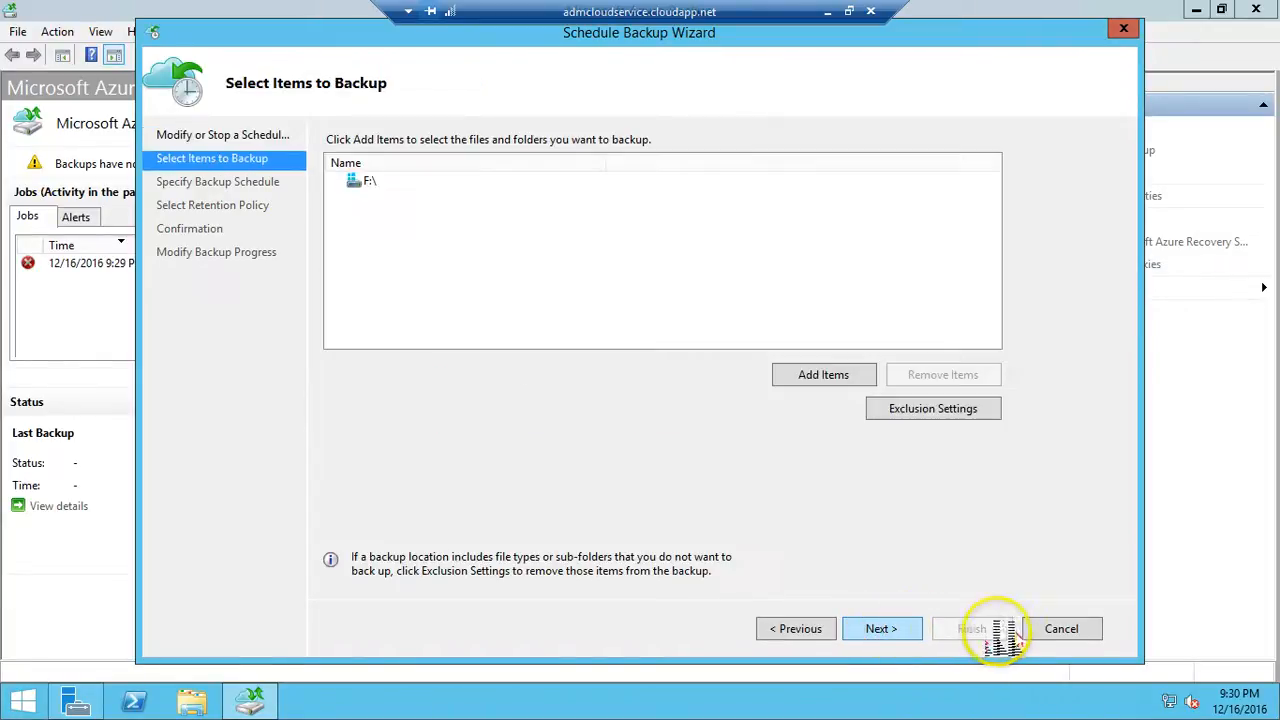
pyautogui.click(1062, 629)
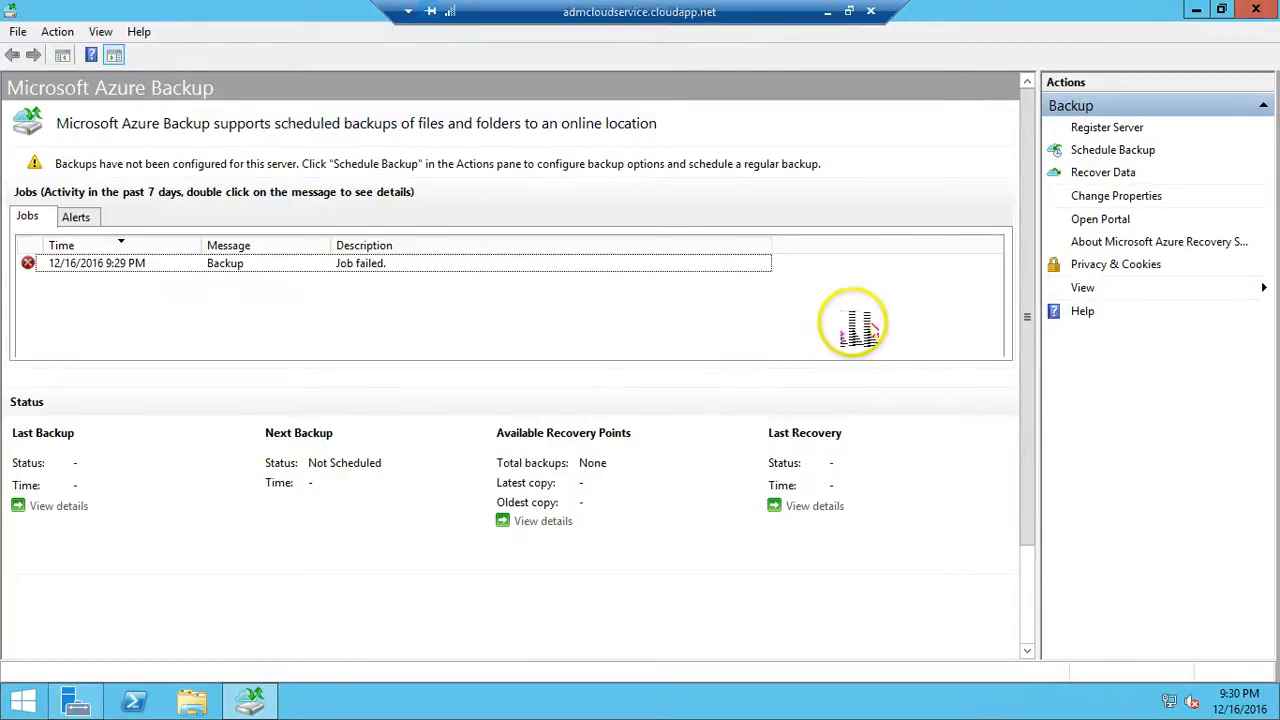
# Switch to the Azure portal in the browser and open the protected items of admbackupvault
pyautogui.click(827, 12)
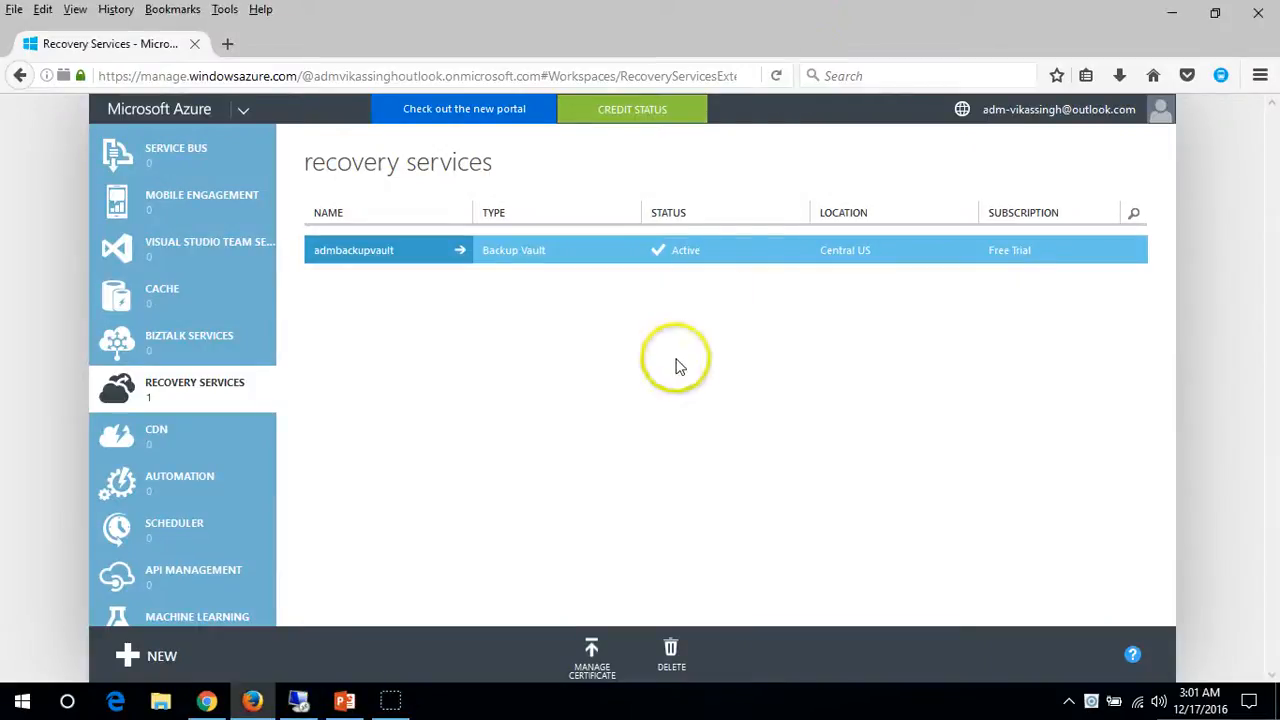
pyautogui.click(374, 252)
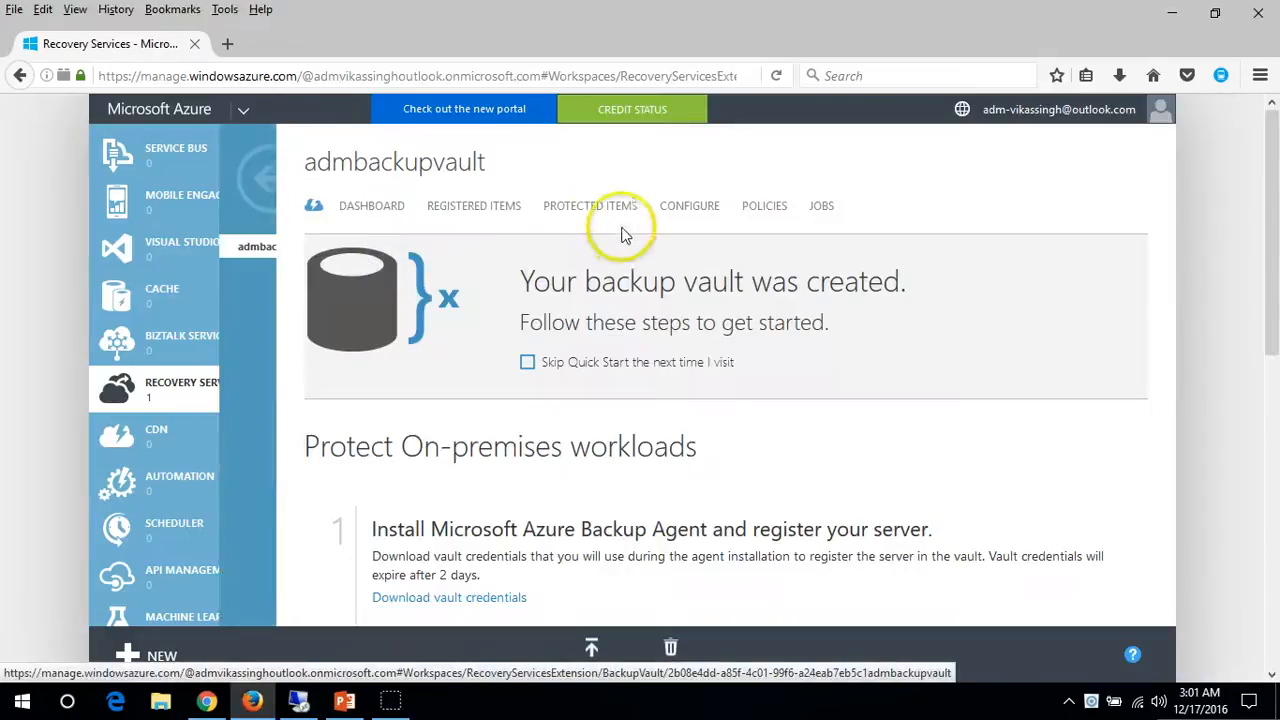
pyautogui.click(604, 207)
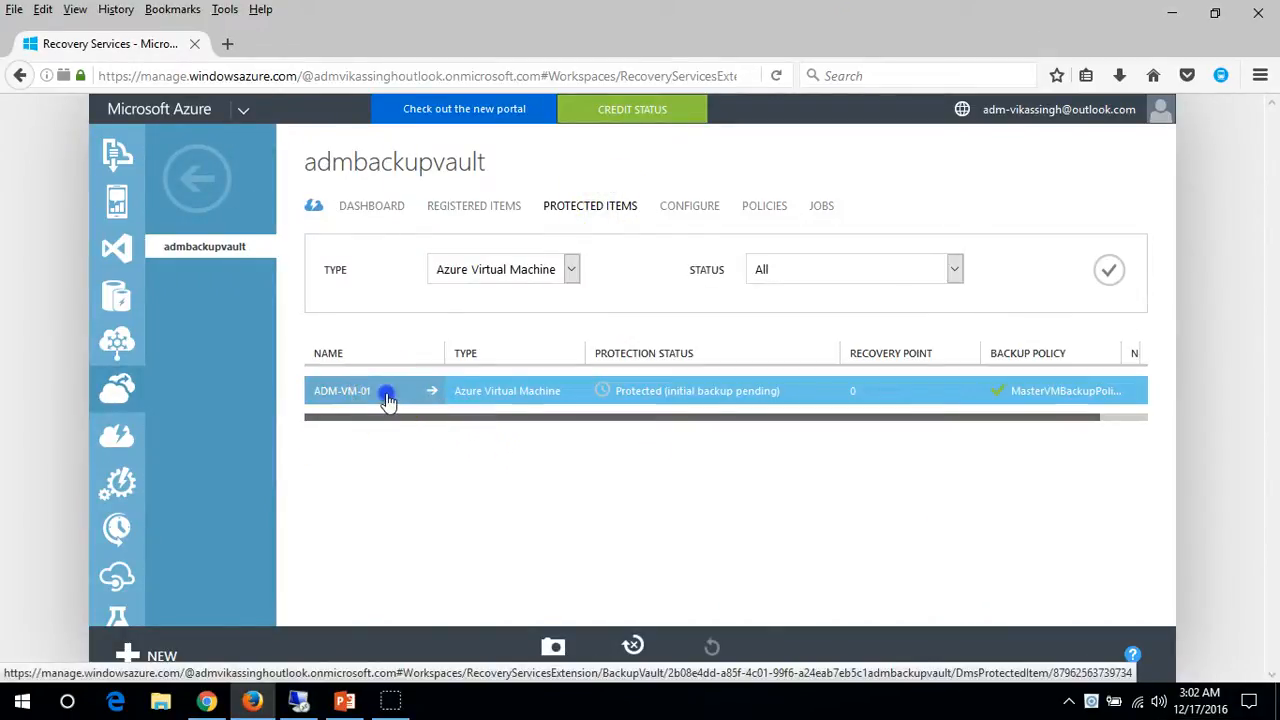
# Run an immediate backup of the ADM-VM-01 virtual machine and dismiss the job notification
pyautogui.click(387, 398)
pyautogui.click(197, 178)
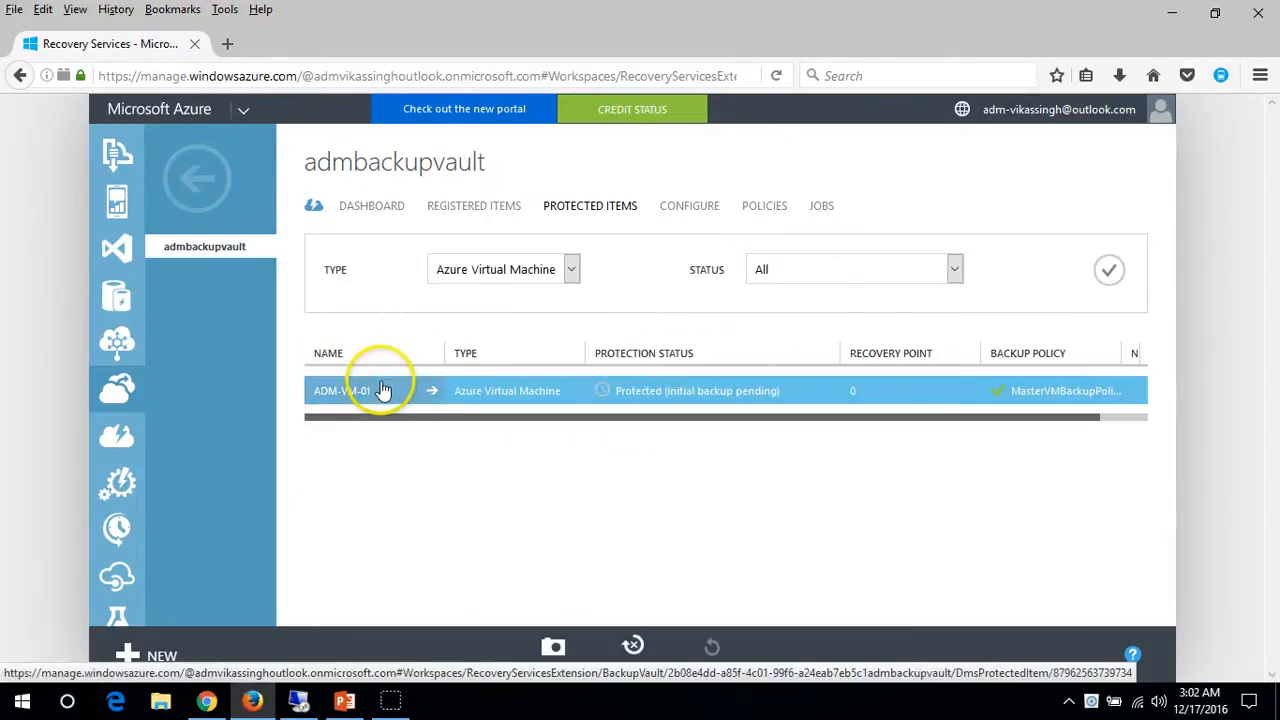
pyautogui.rightClick(376, 387)
pyautogui.click(695, 480)
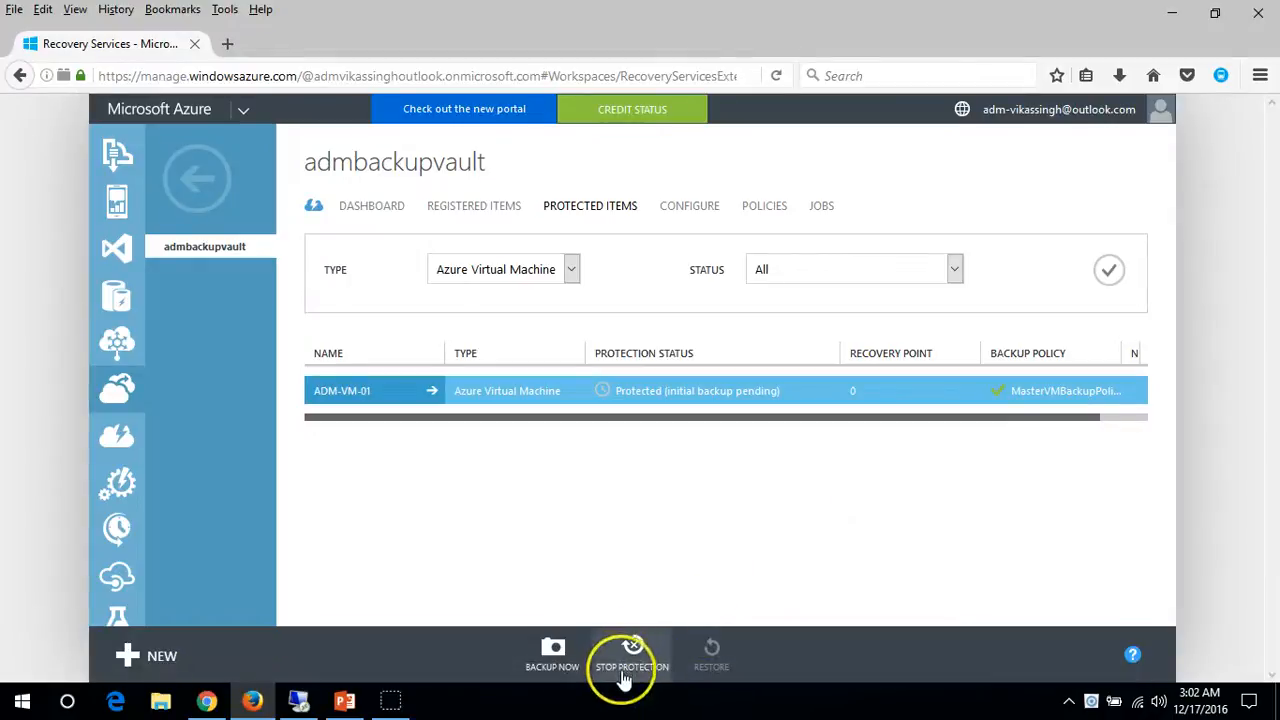
pyautogui.click(552, 655)
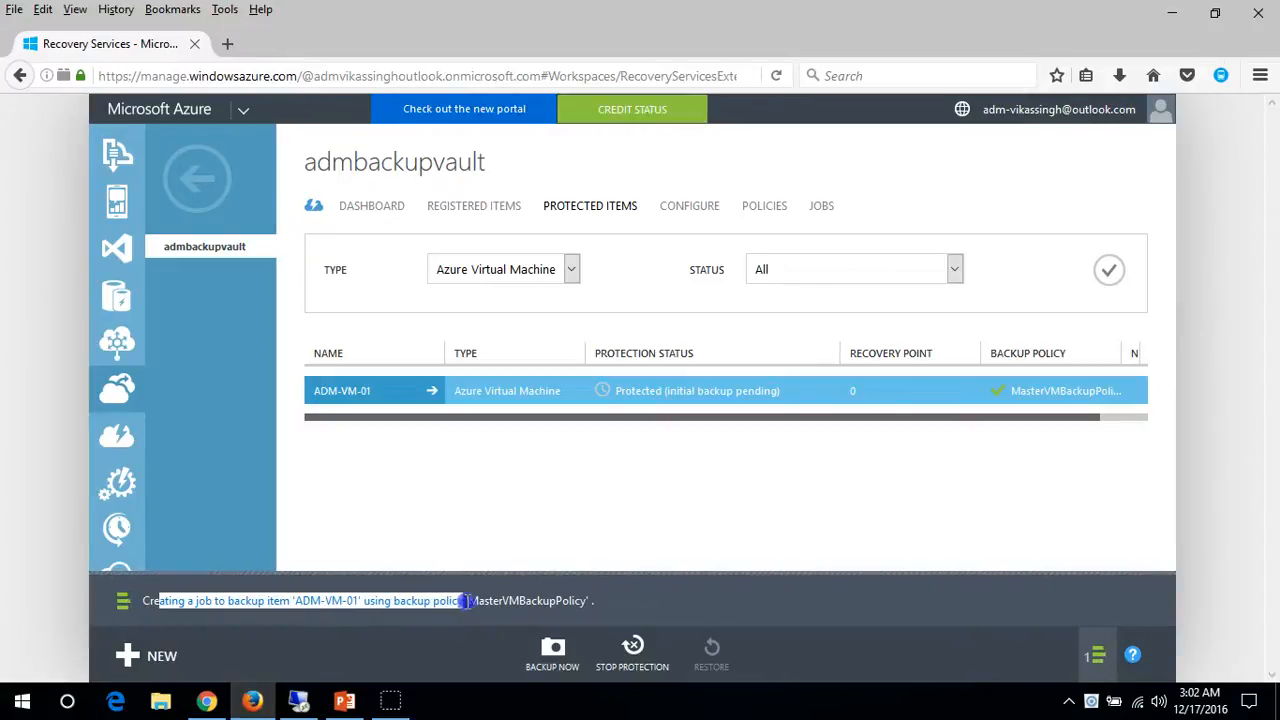
pyautogui.moveTo(509, 603); pyautogui.dragTo(567, 603)
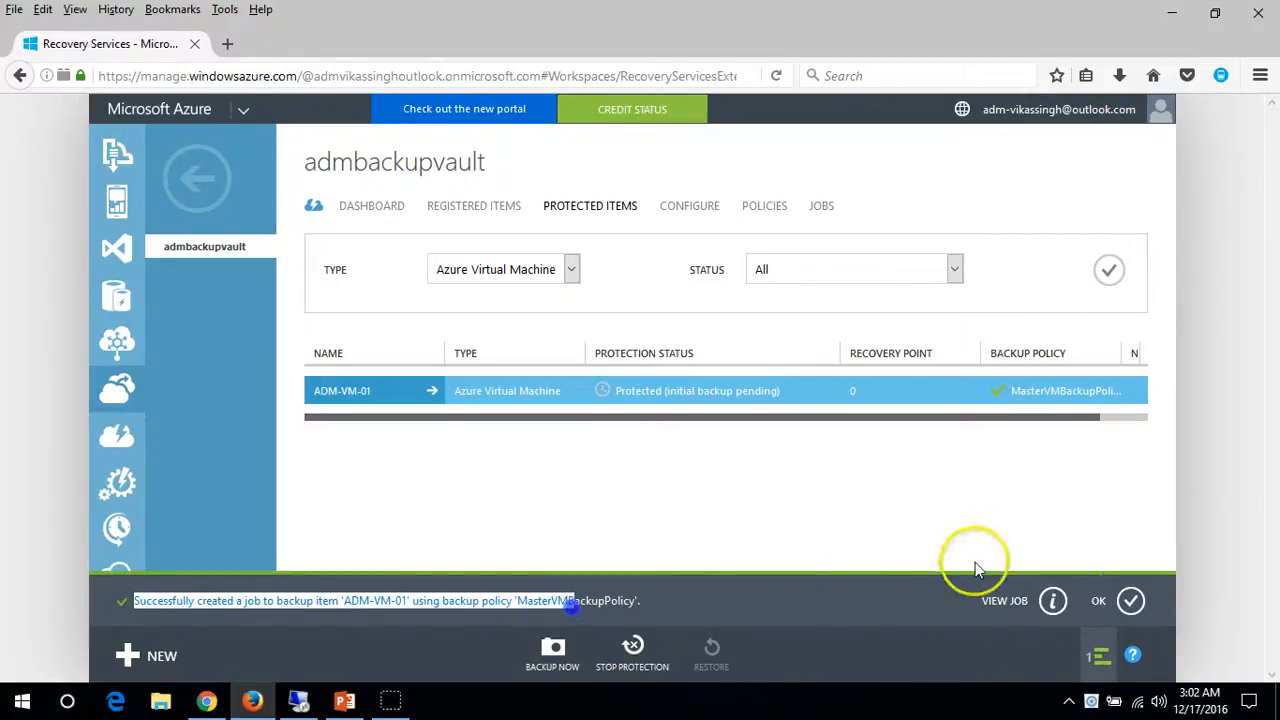
pyautogui.click(1130, 600)
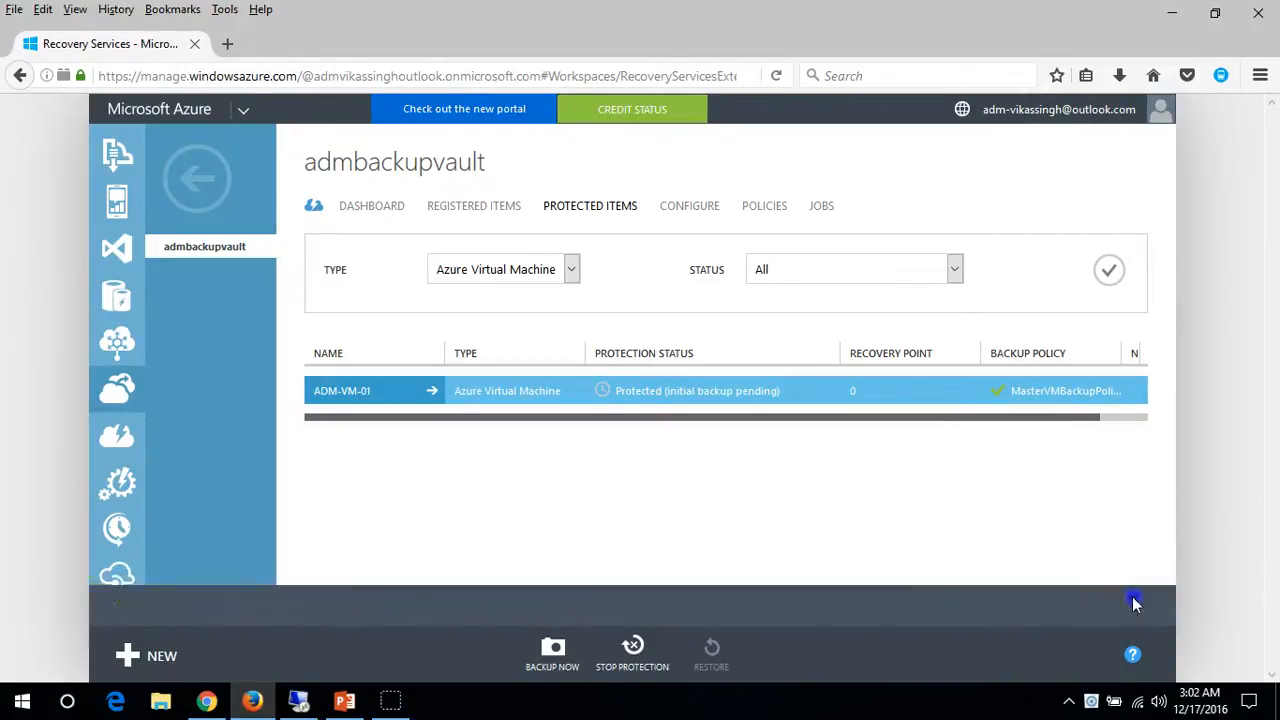
# Check the status of the adm-vm-01 backup in the vault's job list
pyautogui.click(818, 207)
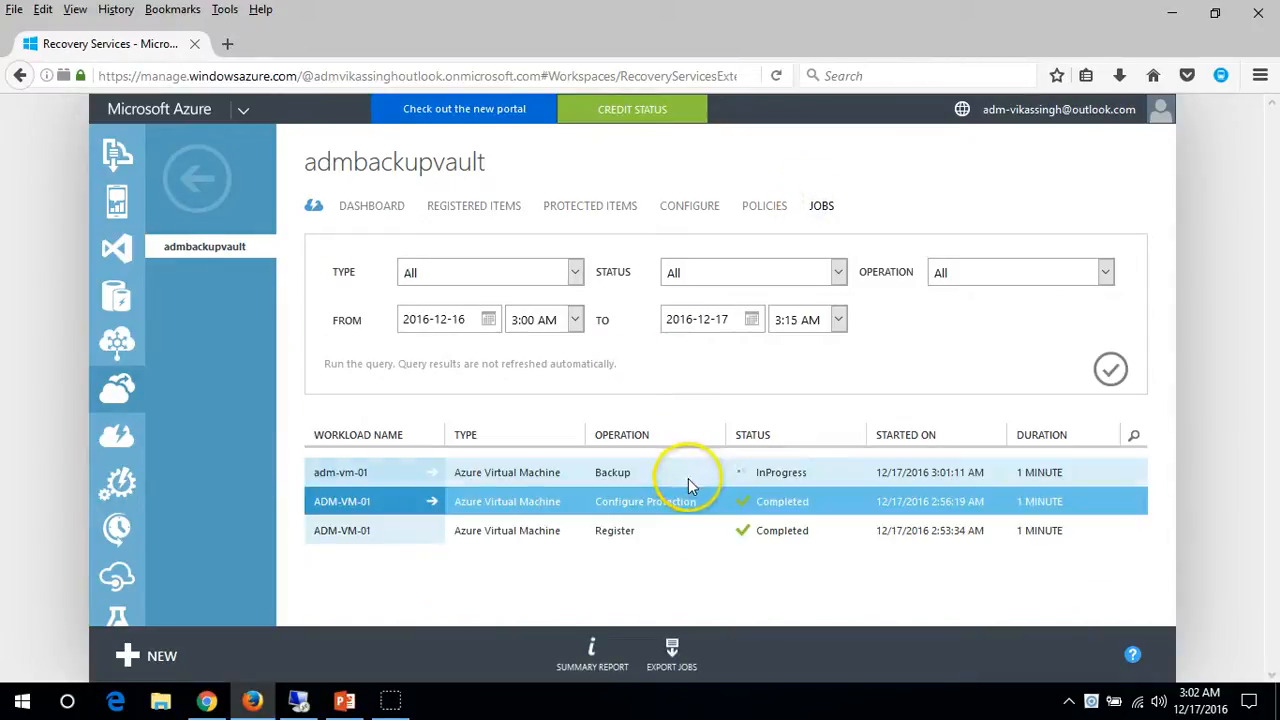
pyautogui.click(713, 480)
pyautogui.click(852, 490)
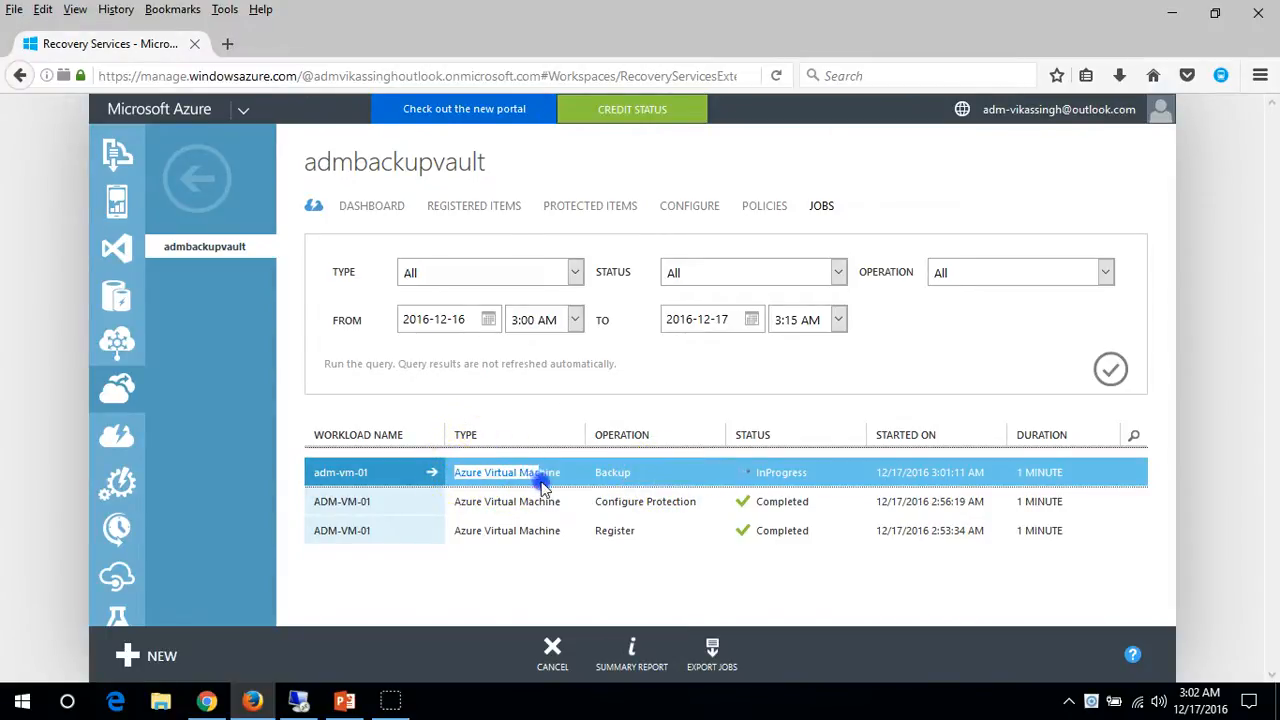
pyautogui.click(677, 377)
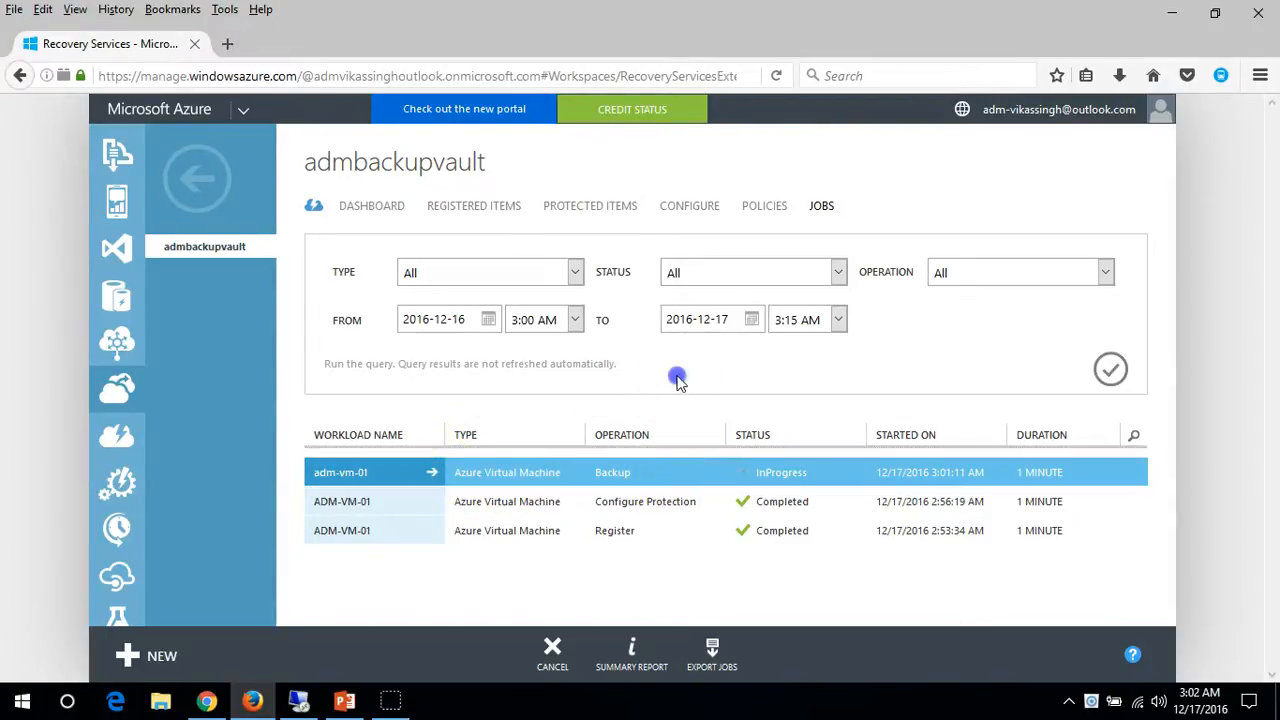
# Reopen admbackupvault, check its protected items under Files and Folders and Azure Virtual Machine, recheck the jobs, and return to the remote server session
pyautogui.click(205, 188)
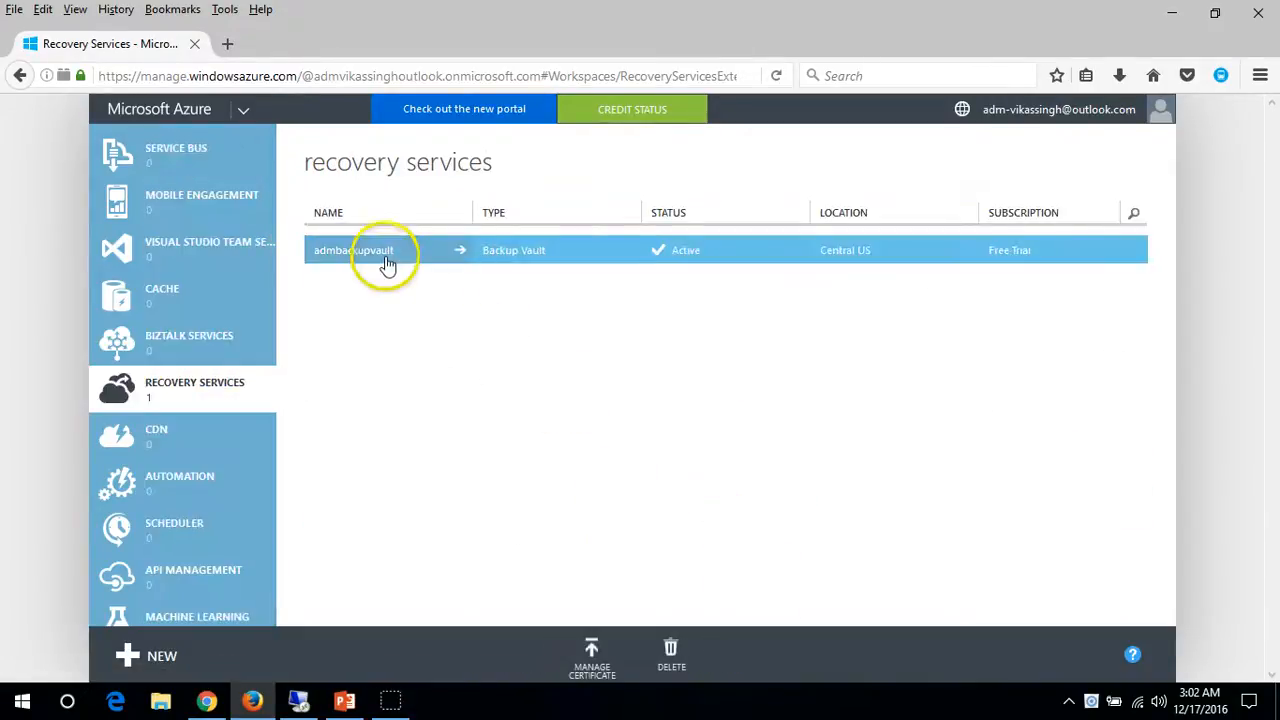
pyautogui.click(380, 252)
pyautogui.click(548, 210)
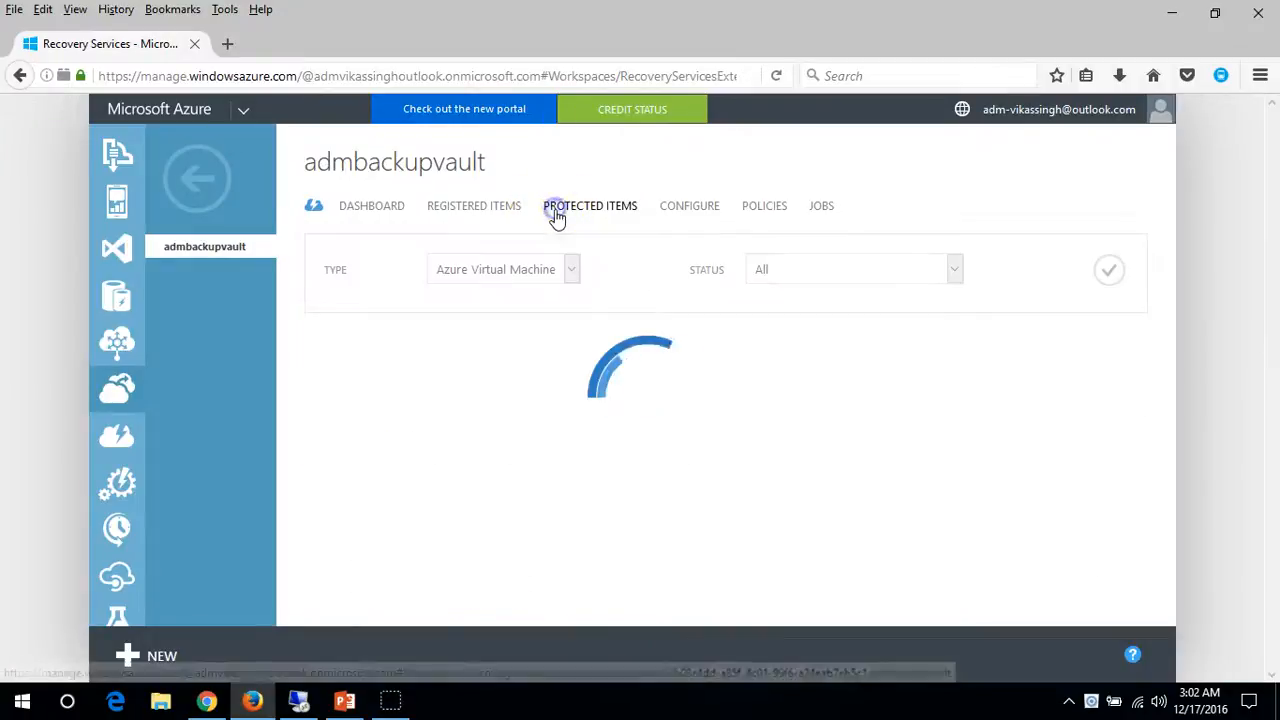
pyautogui.click(571, 270)
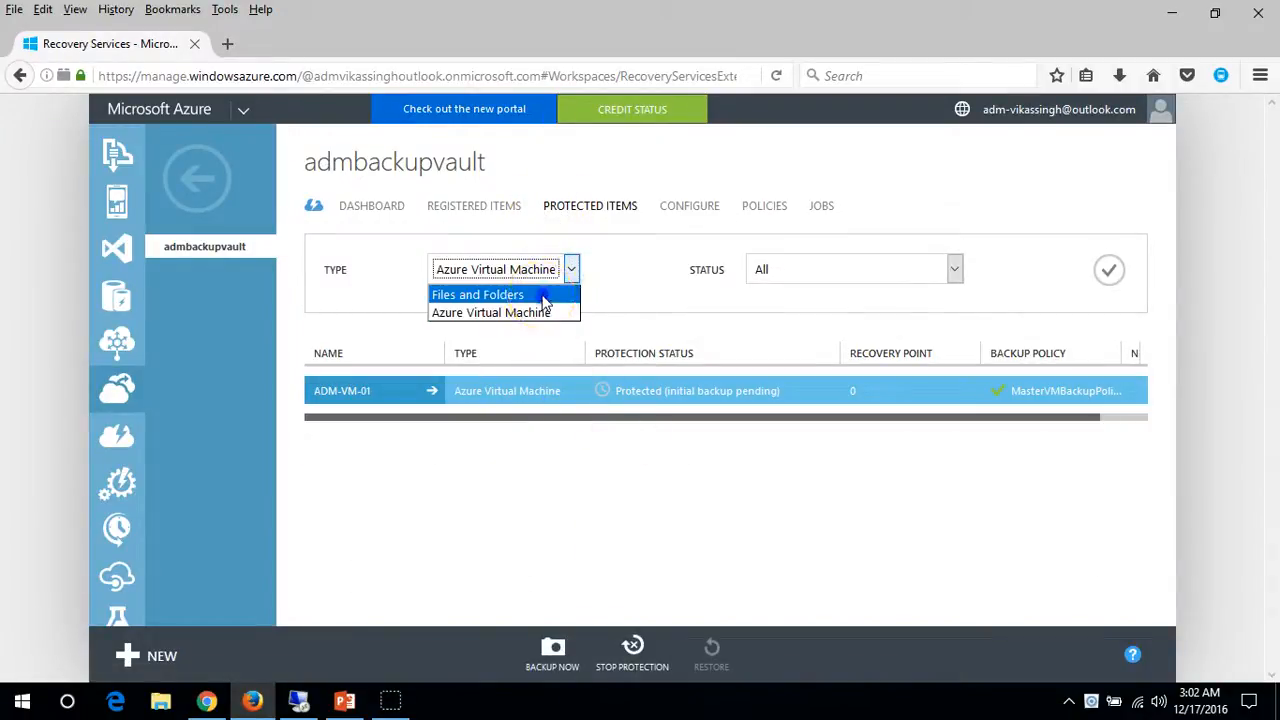
pyautogui.click(530, 294)
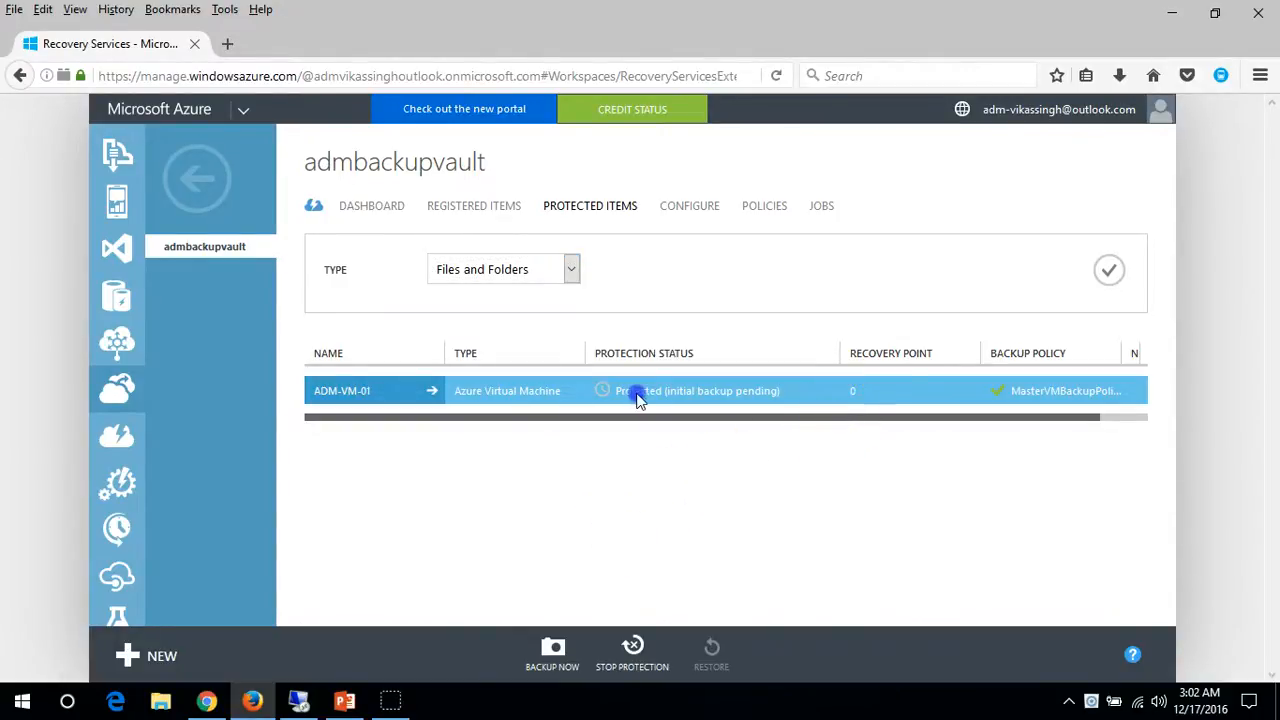
pyautogui.moveTo(778, 425); pyautogui.dragTo(908, 417)
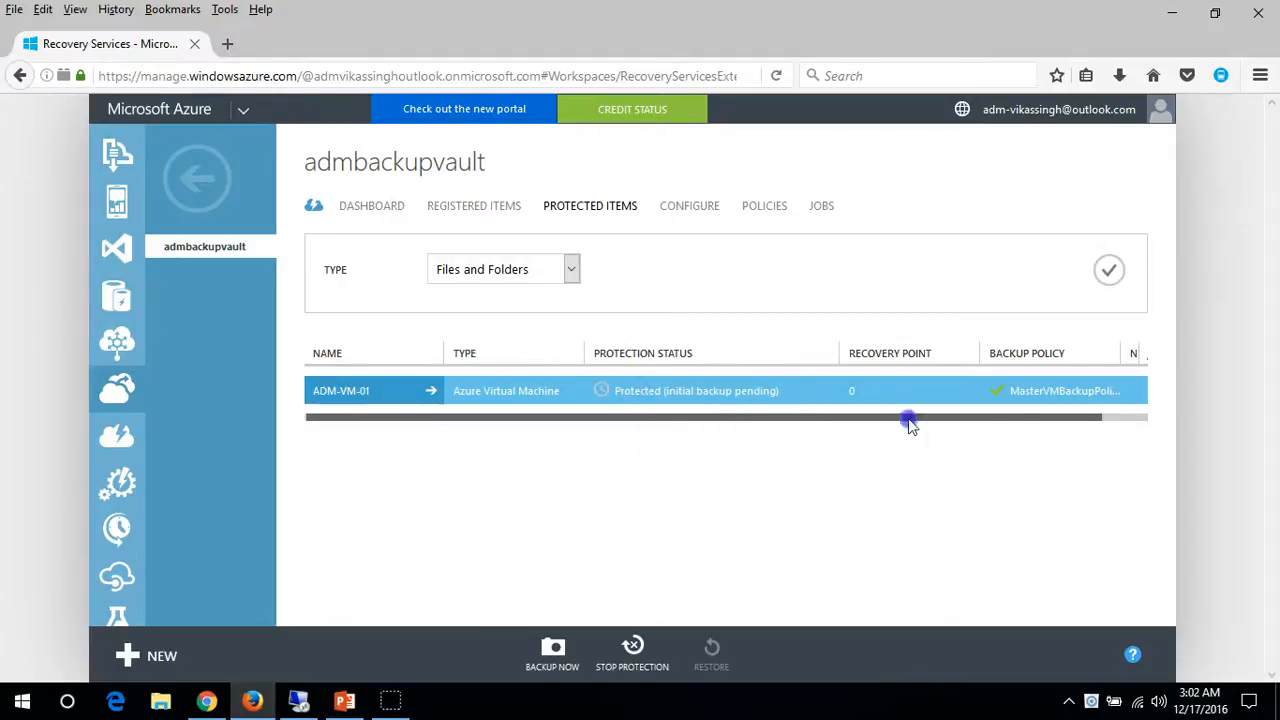
pyautogui.click(574, 278)
pyautogui.click(537, 312)
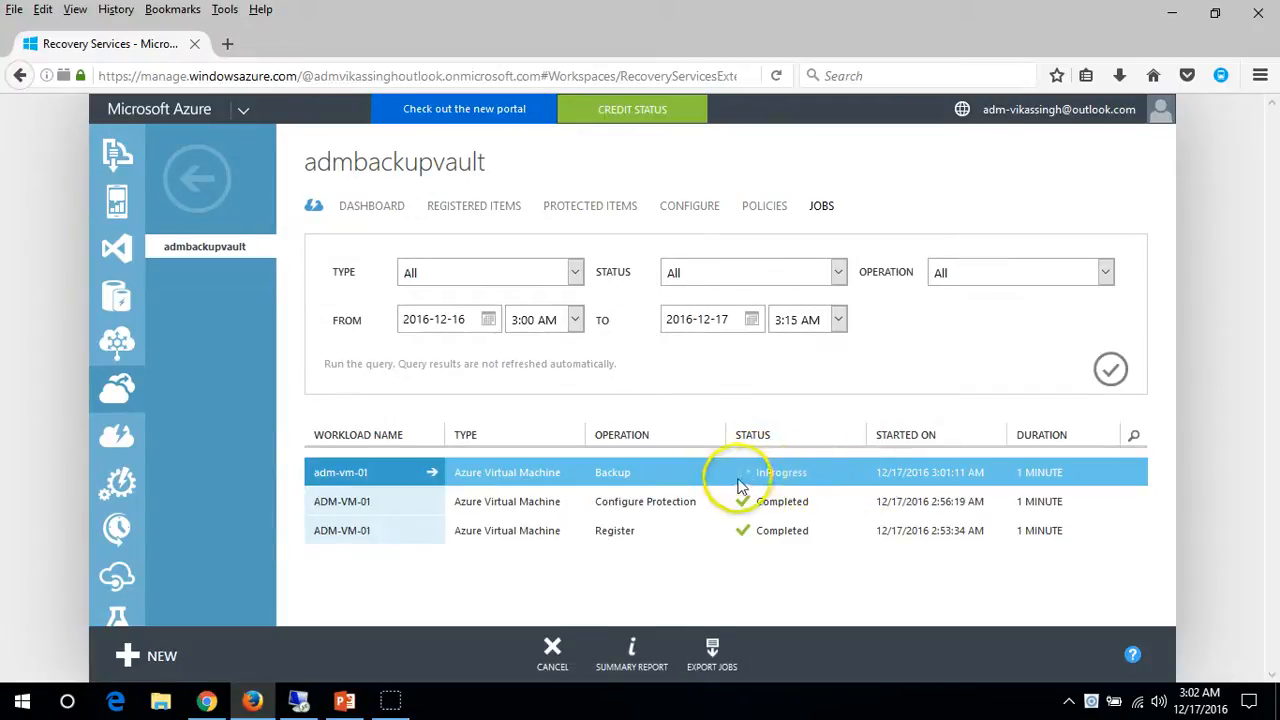
pyautogui.click(320, 700)
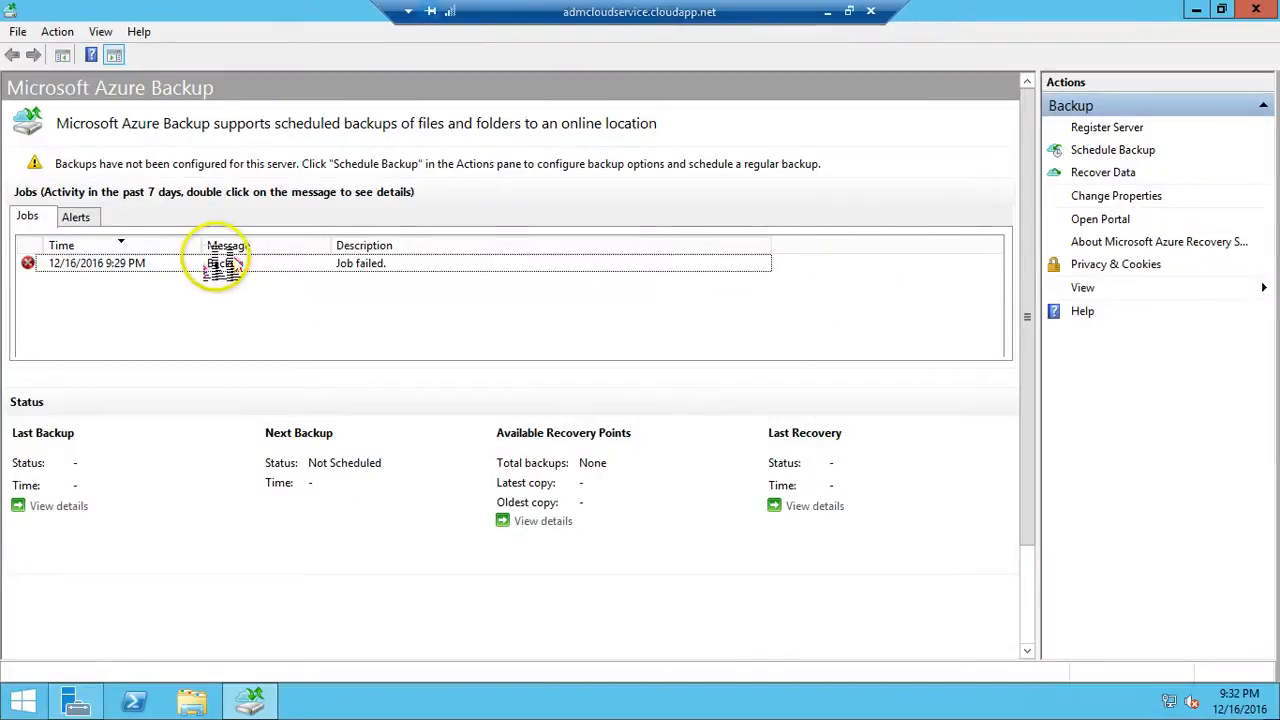
# Set the server's time zone to (UTC+05:30) Chennai, Kolkata, Mumbai, New Delhi
pyautogui.click(222, 263)
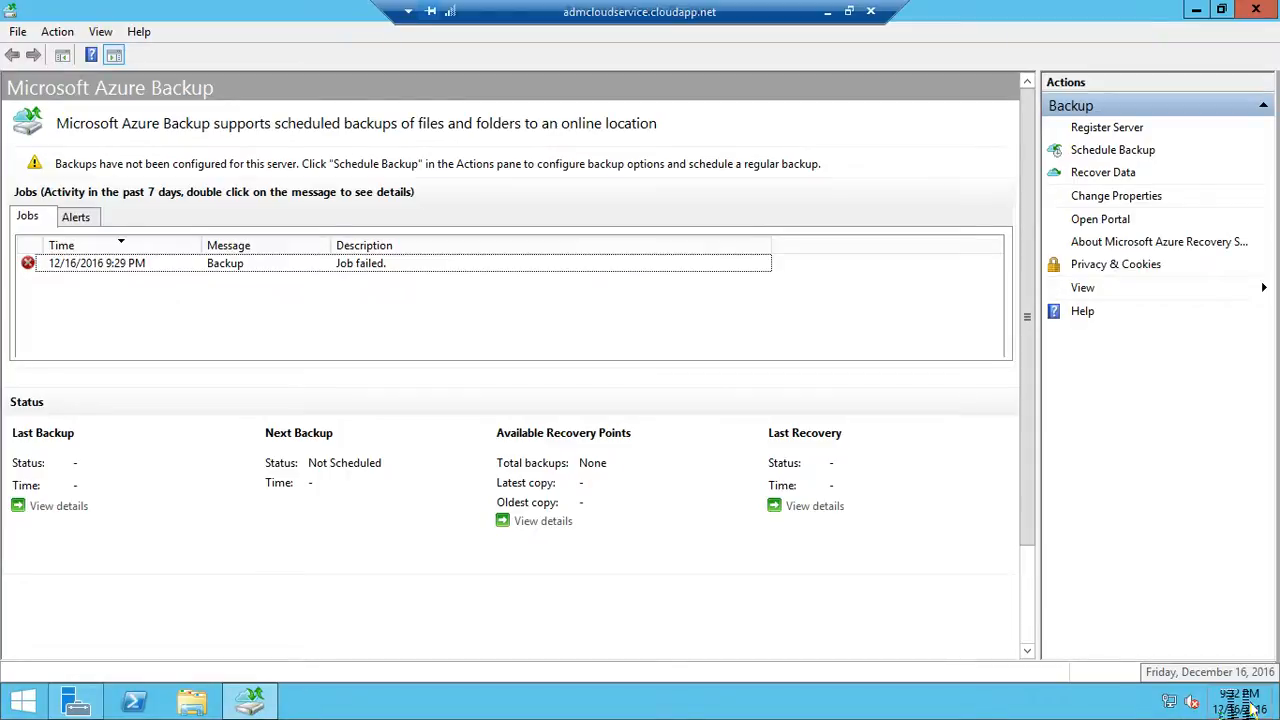
pyautogui.click(1250, 705)
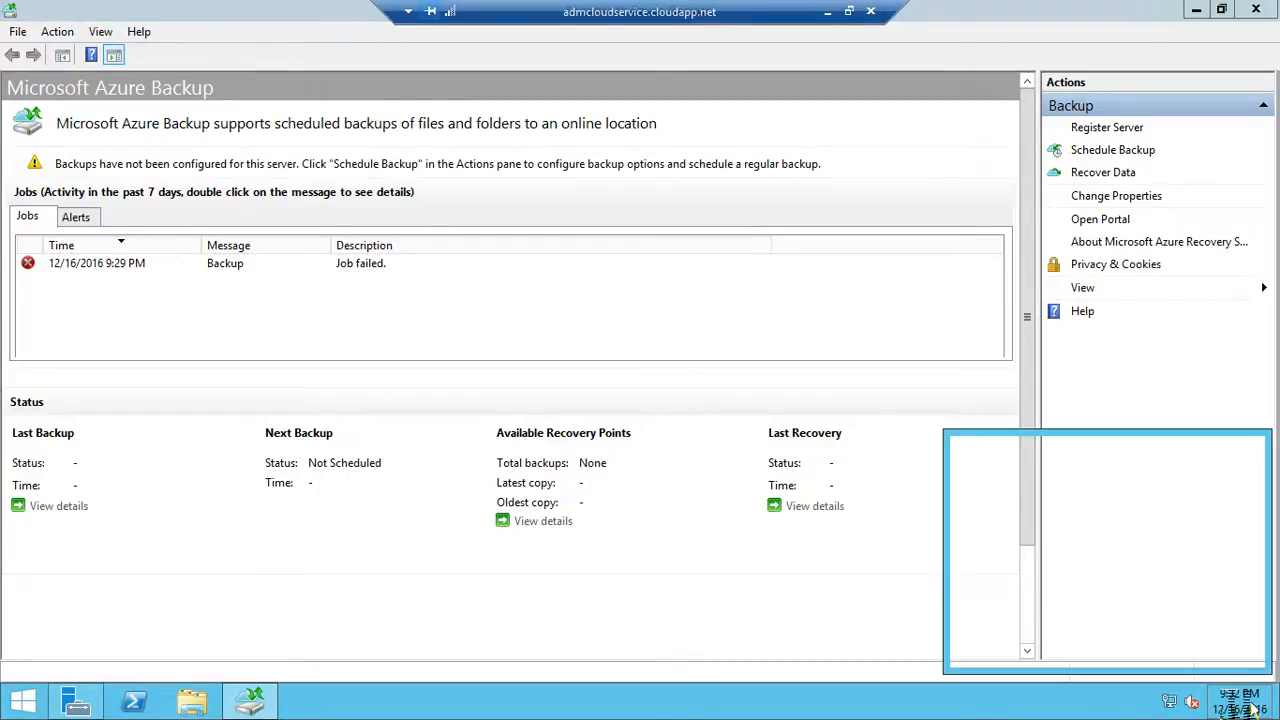
pyautogui.click(1118, 647)
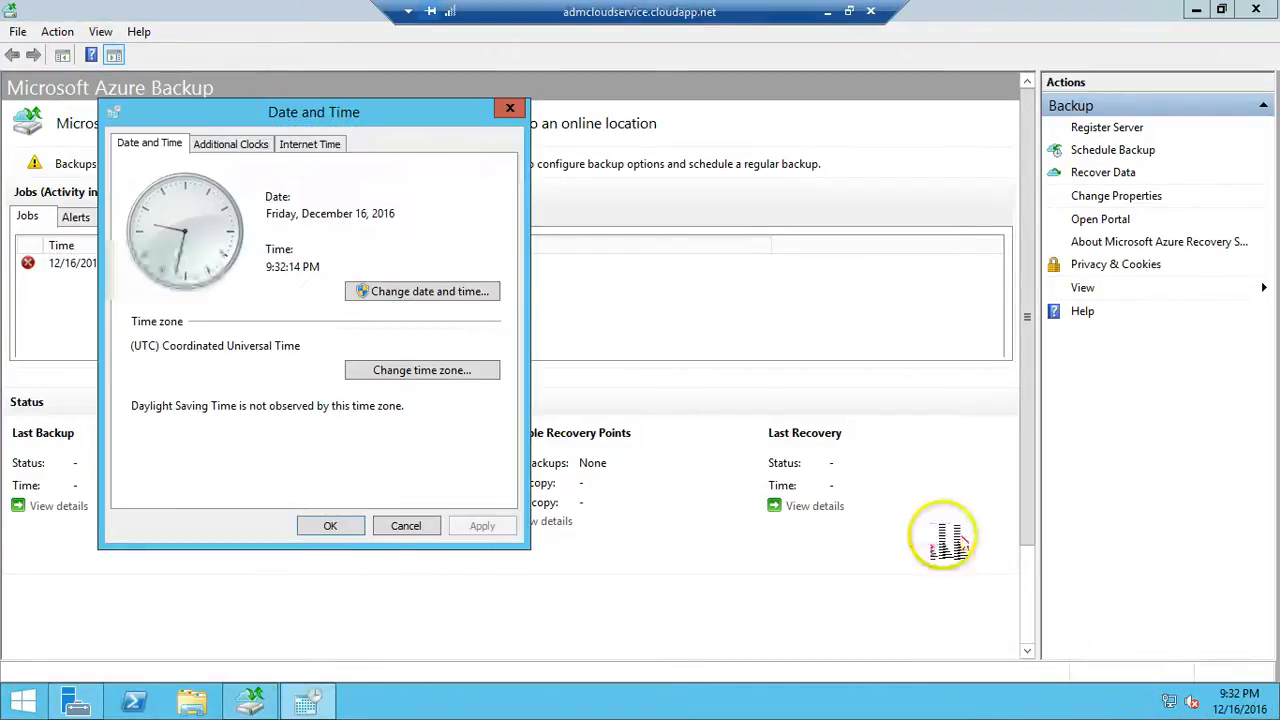
pyautogui.click(386, 366)
pyautogui.click(437, 222)
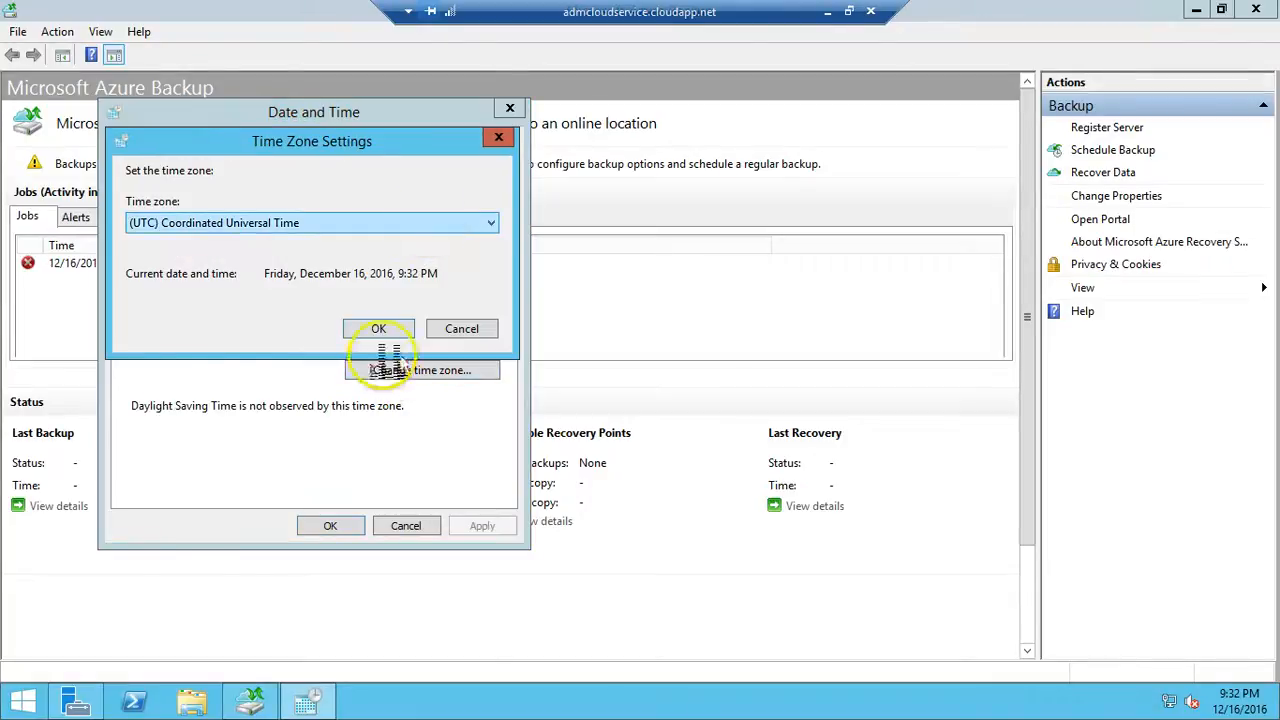
pyautogui.scroll(-10, 345, 450)
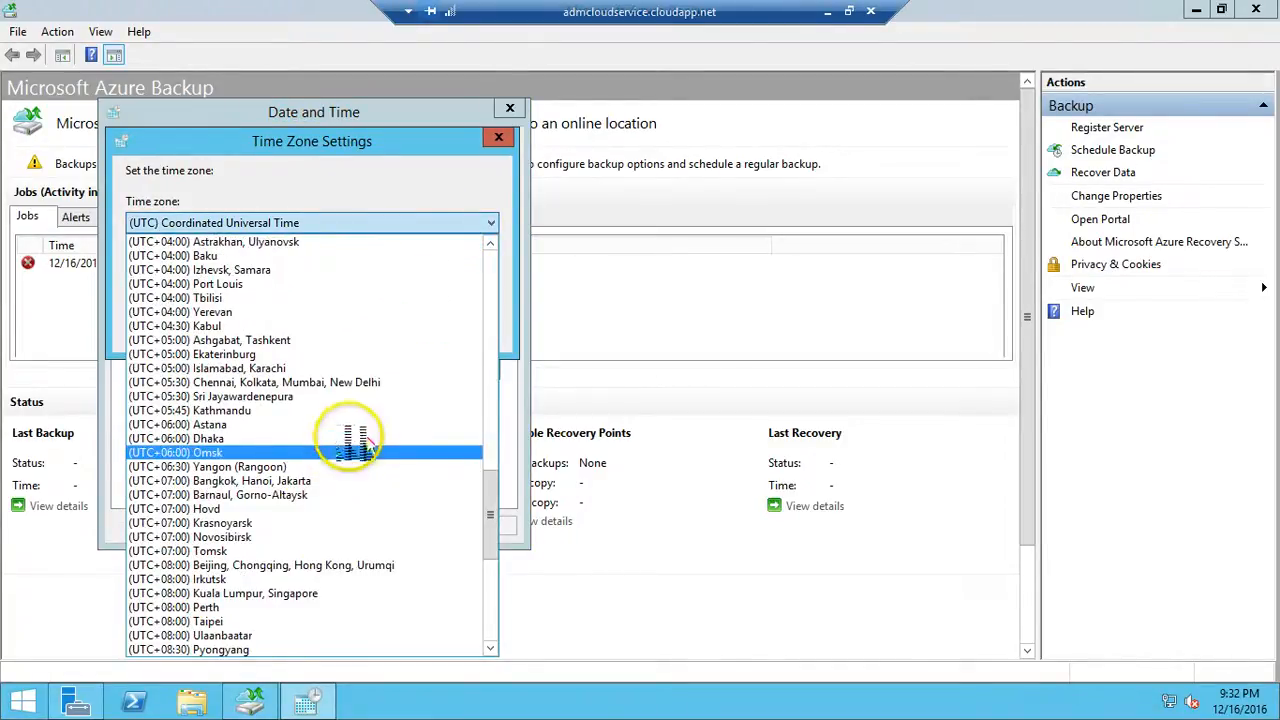
pyautogui.click(357, 382)
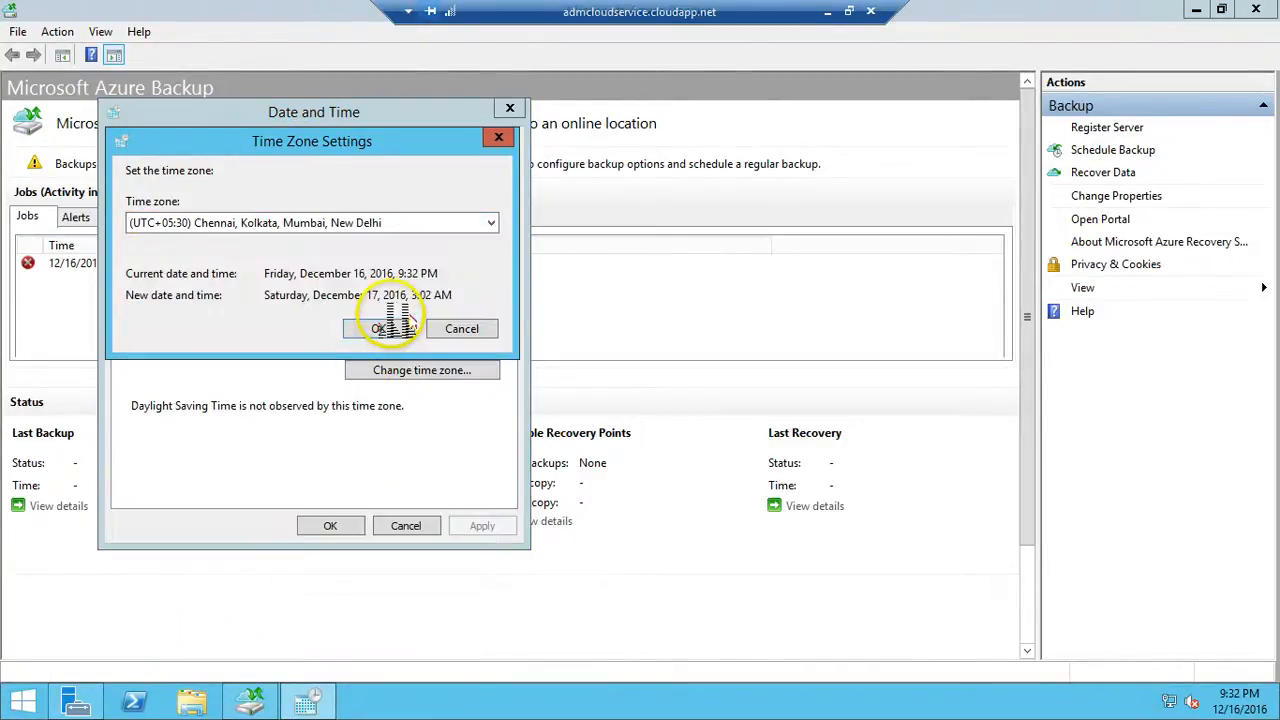
pyautogui.click(382, 330)
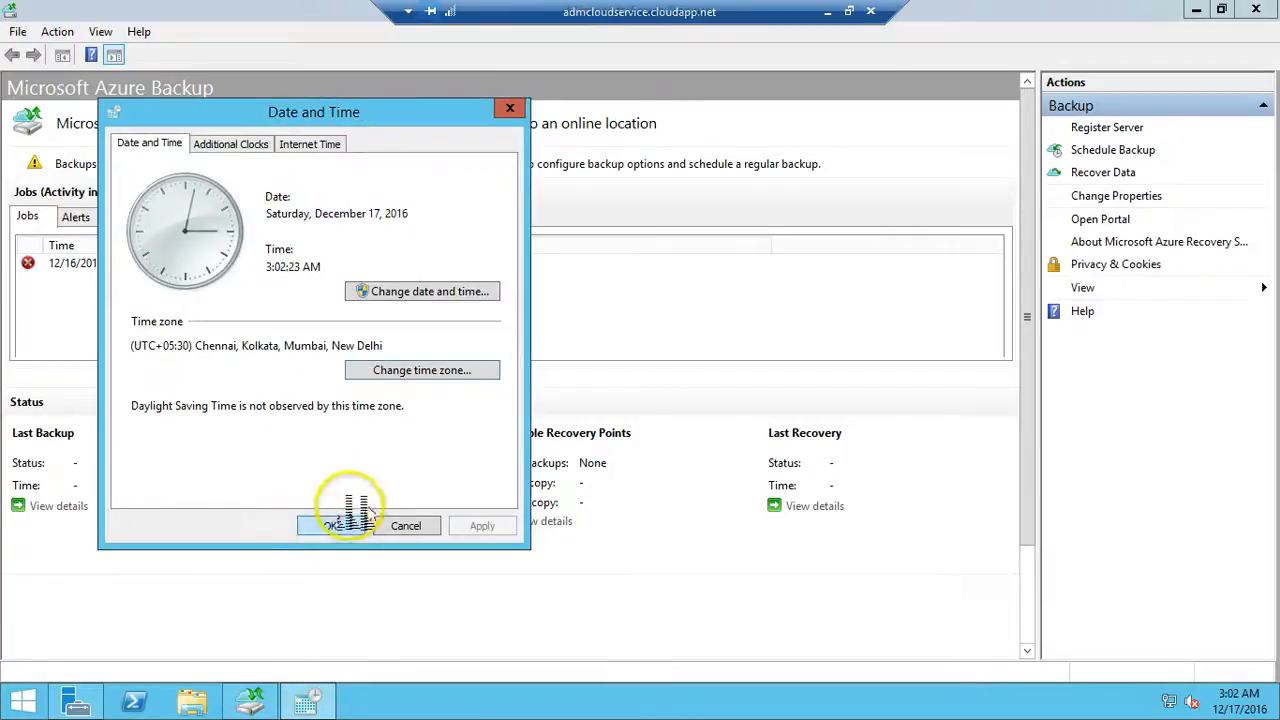
pyautogui.click(338, 524)
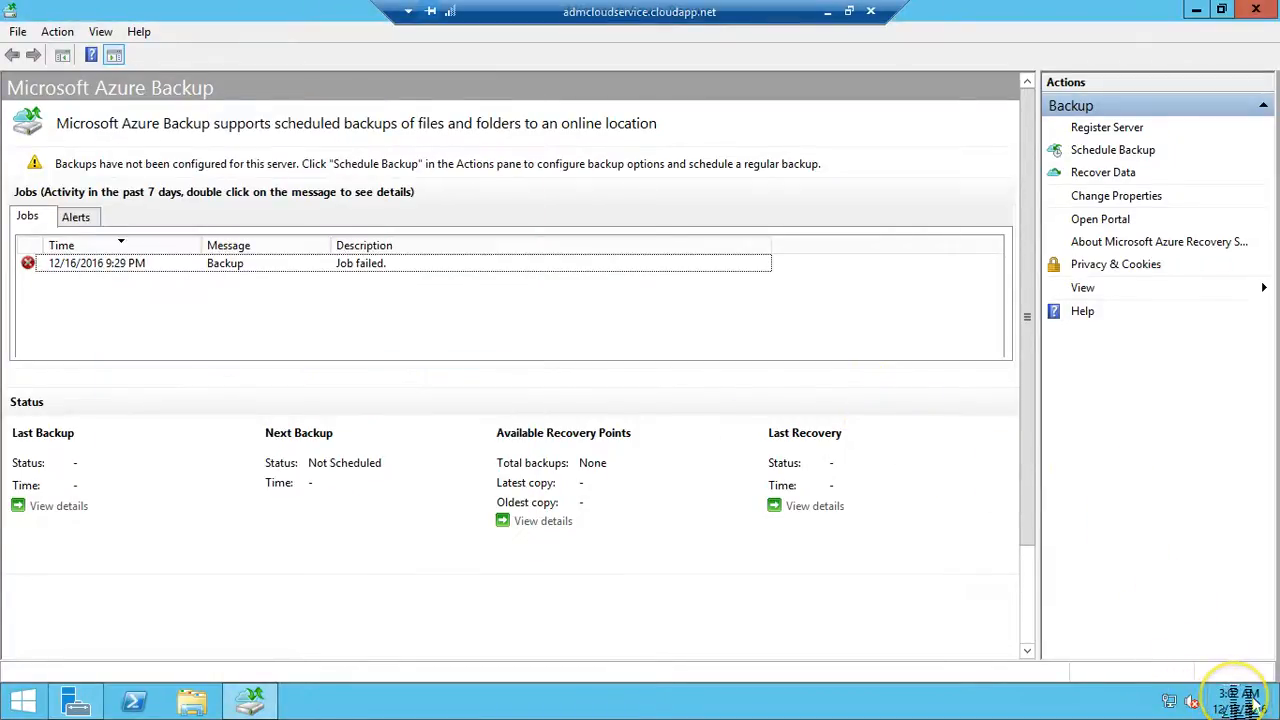
# Modify the scheduled backup so its first daily run is at 3:30 AM, keeping the existing backup items and retention policy
pyautogui.click(1110, 150)
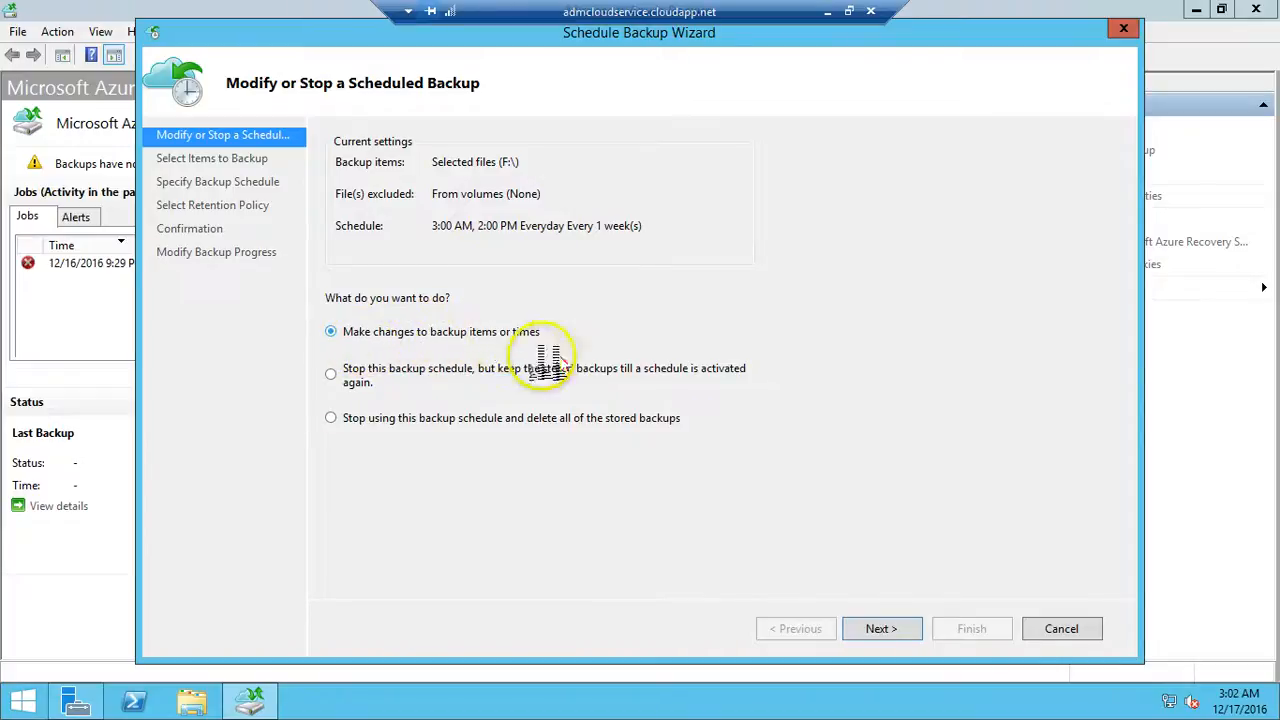
pyautogui.click(882, 630)
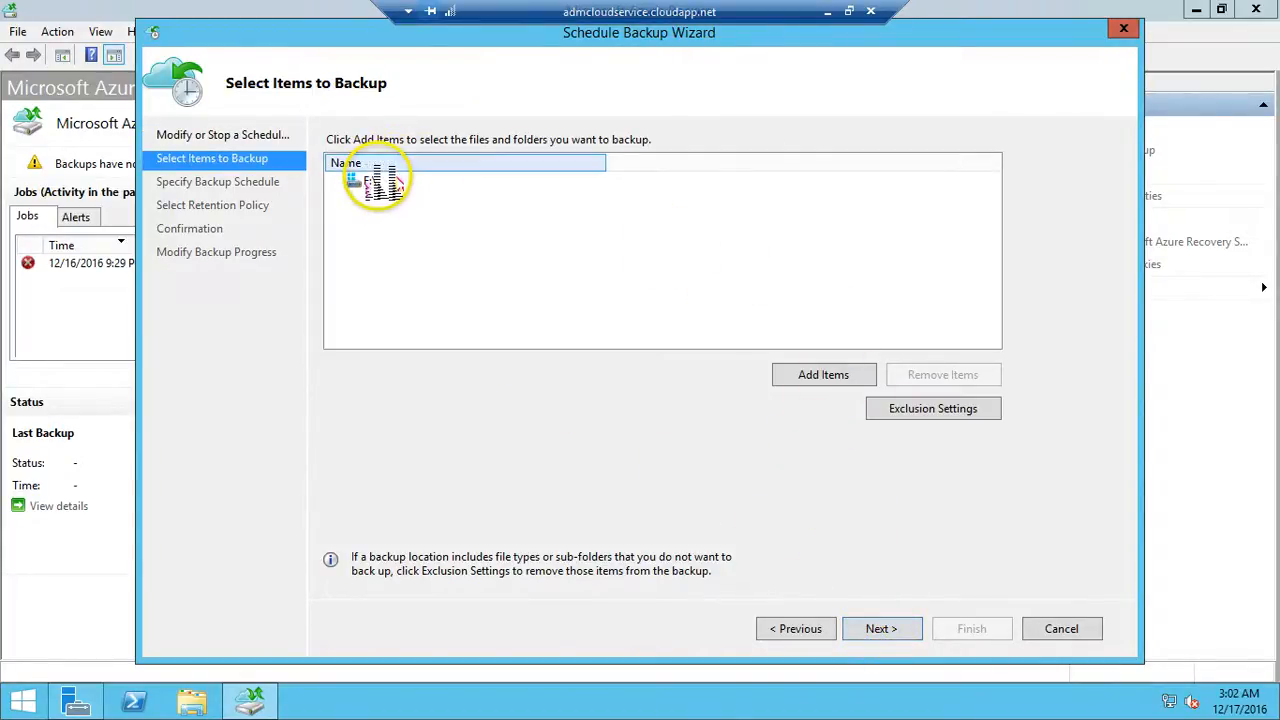
pyautogui.click(876, 625)
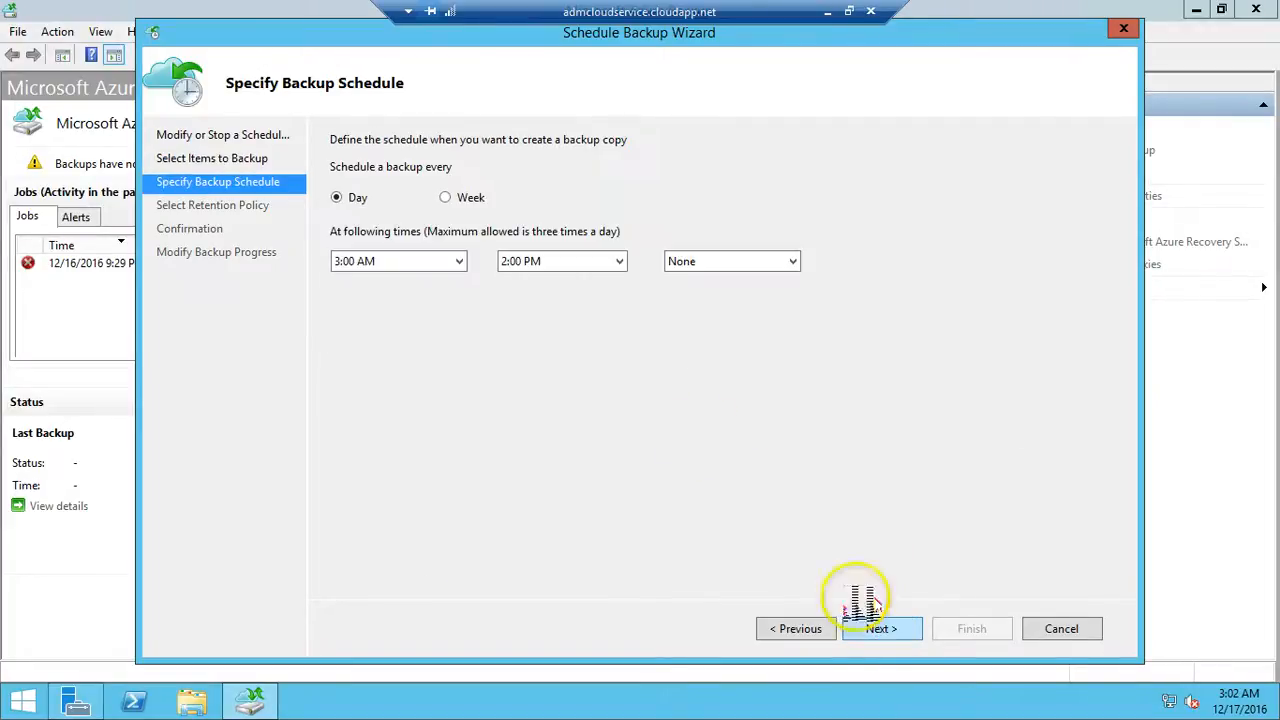
pyautogui.click(459, 261)
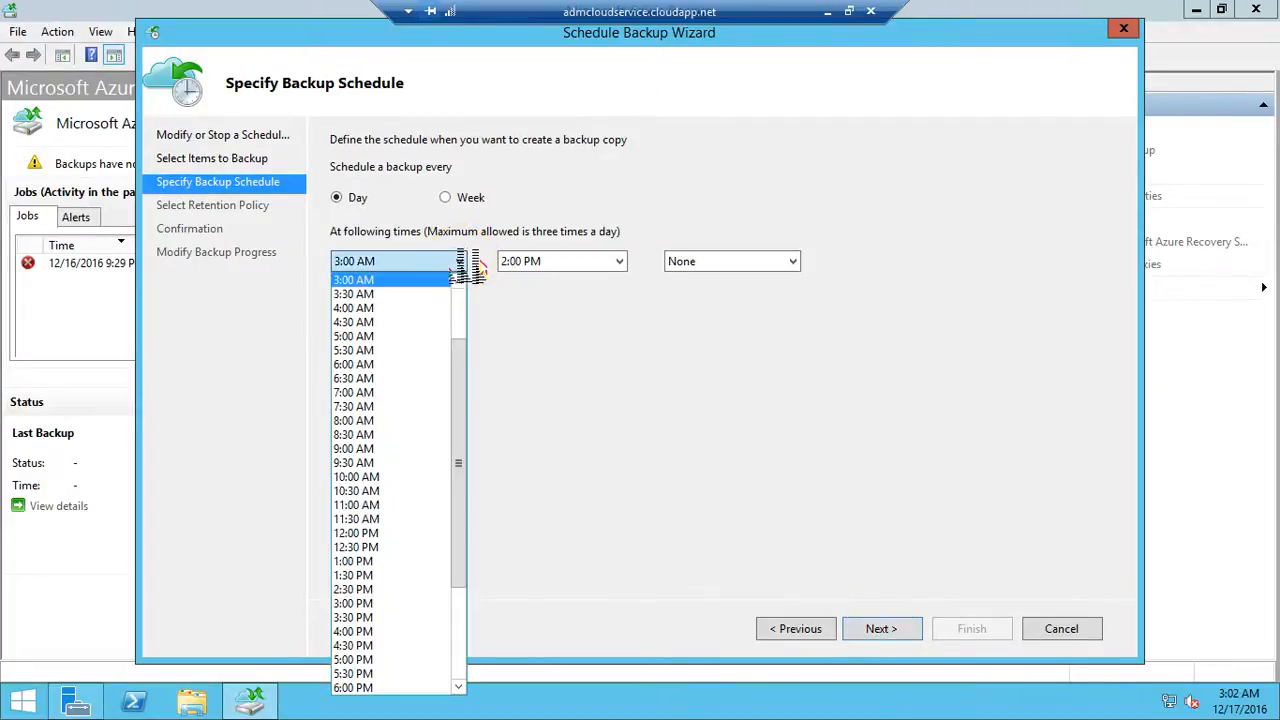
pyautogui.click(405, 294)
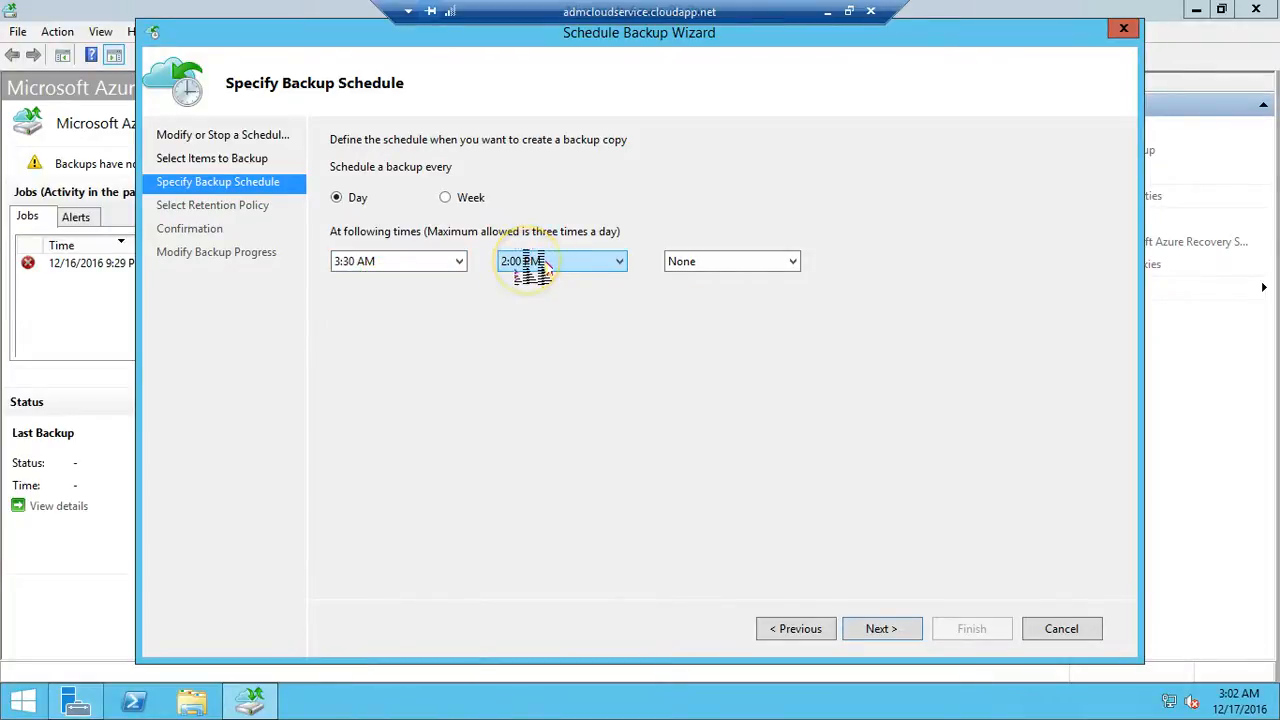
pyautogui.click(545, 265)
pyautogui.click(885, 630)
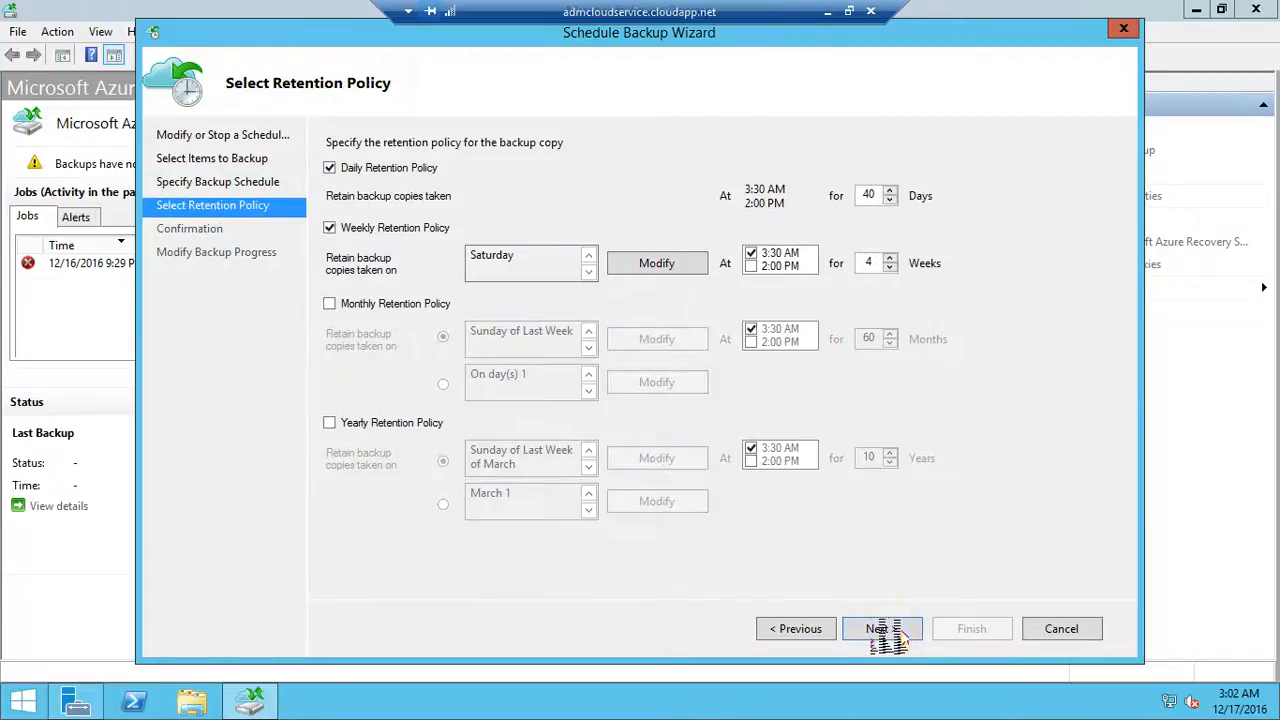
pyautogui.click(885, 630)
pyautogui.click(972, 630)
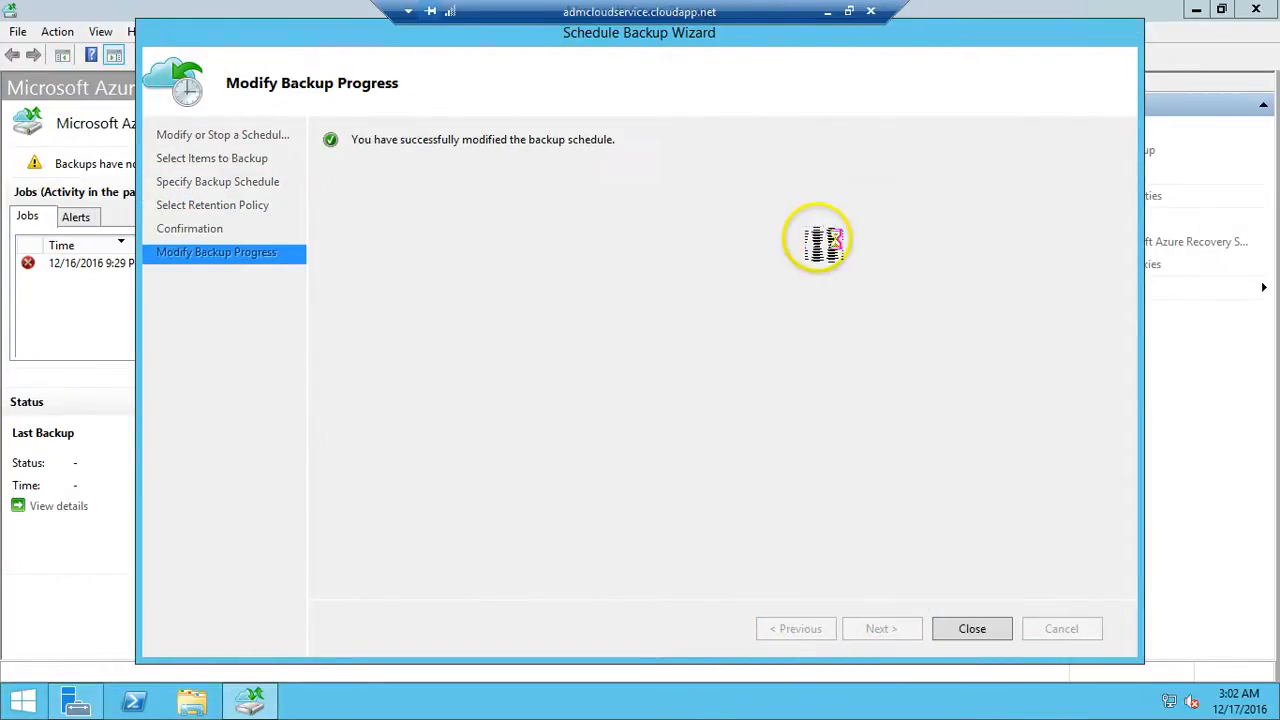
pyautogui.click(972, 629)
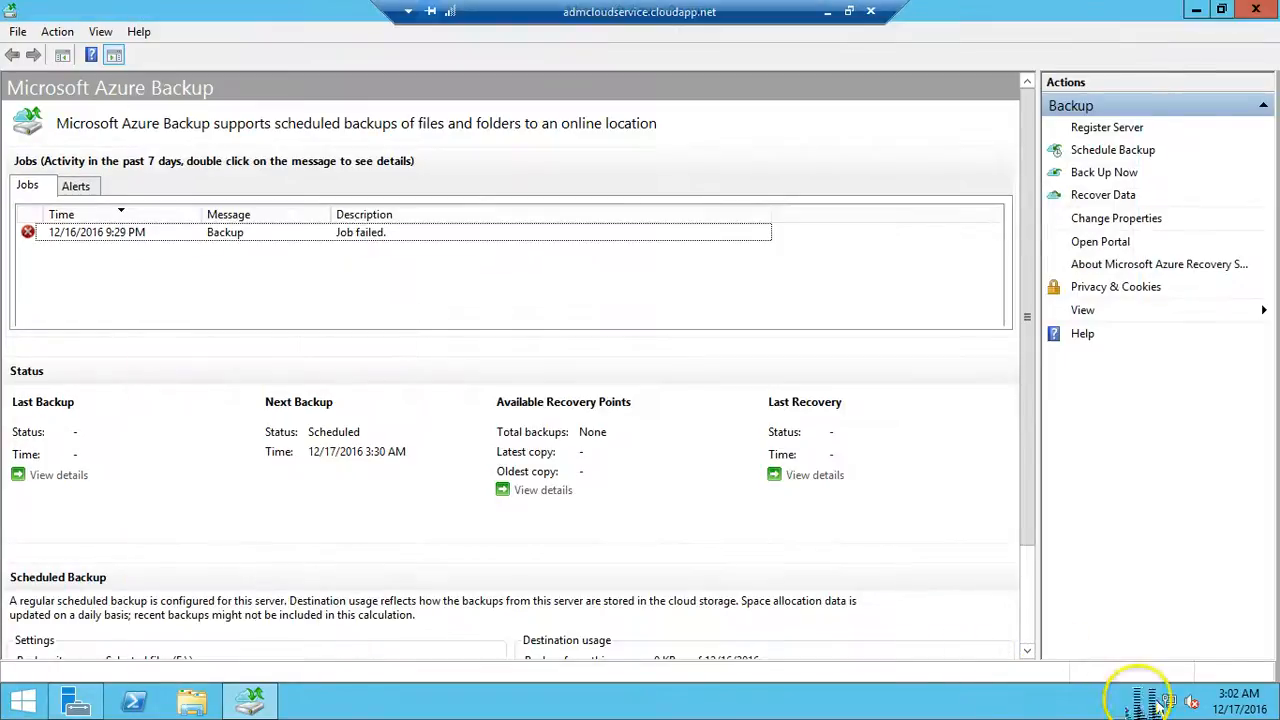
# Set the server's clock to 3:29:50 AM, just before the scheduled backup time
pyautogui.rightClick(1250, 706)
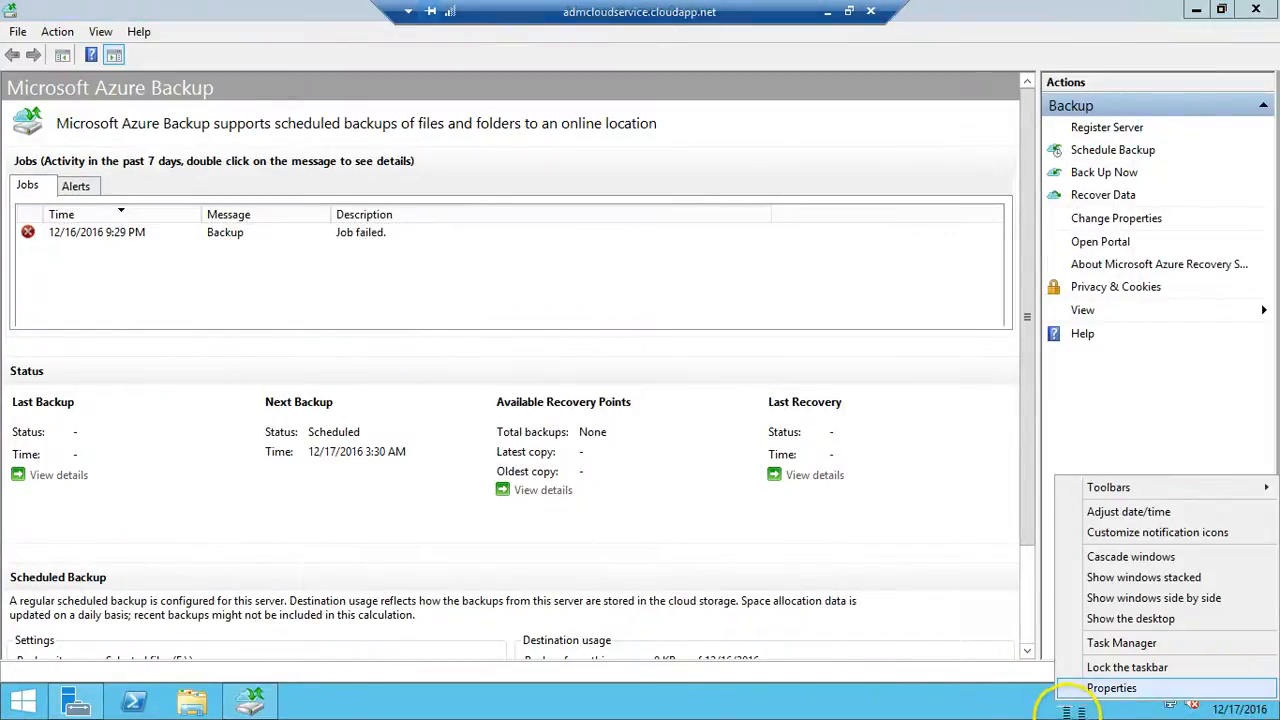
pyautogui.click(1240, 701)
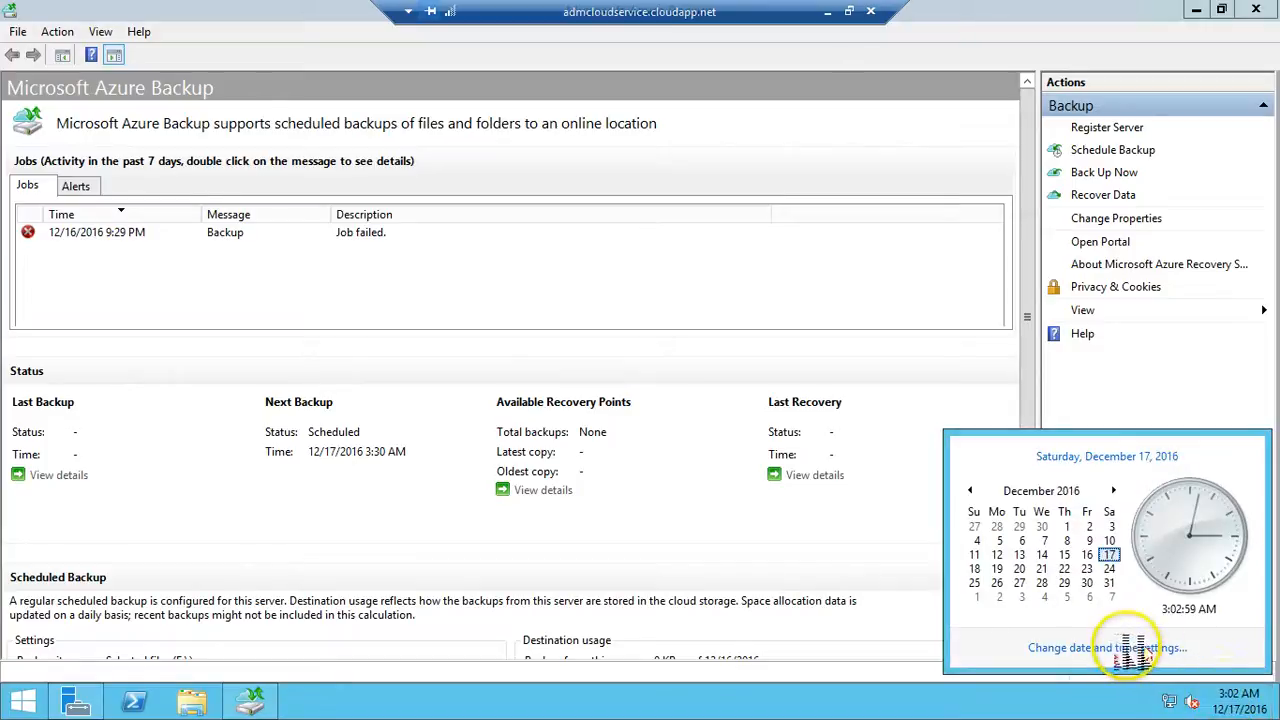
pyautogui.click(1130, 648)
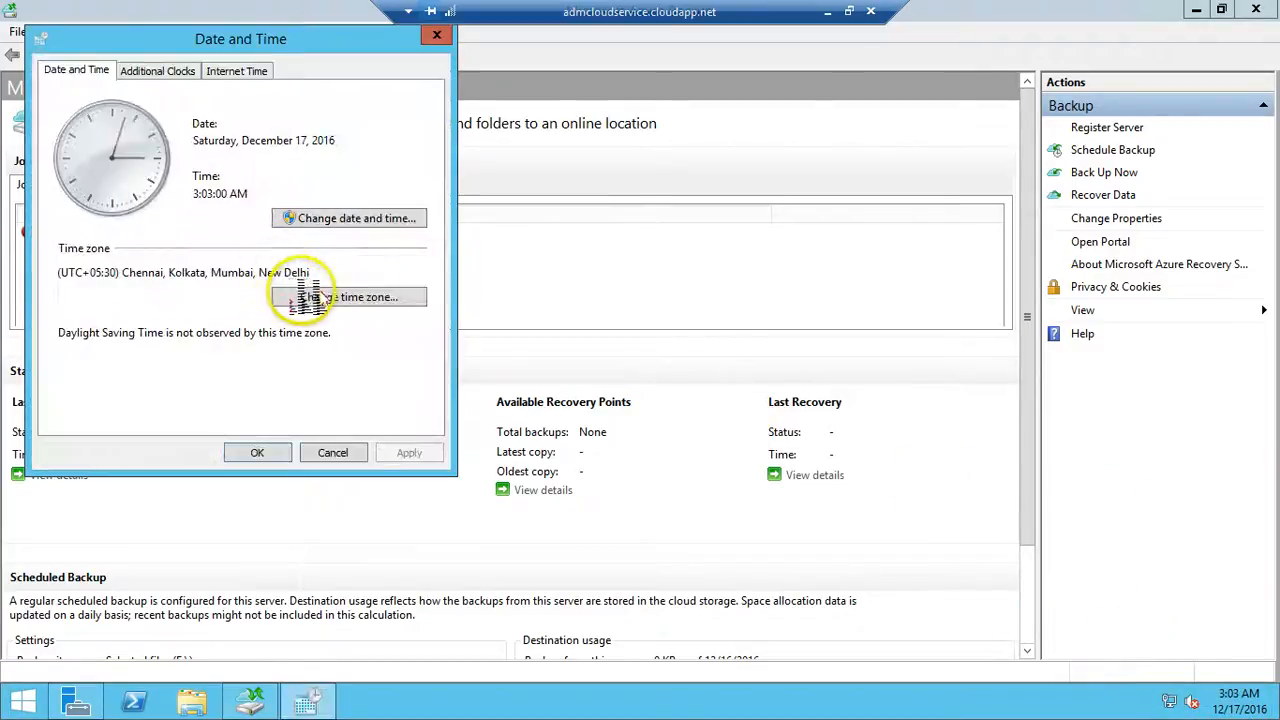
pyautogui.click(332, 222)
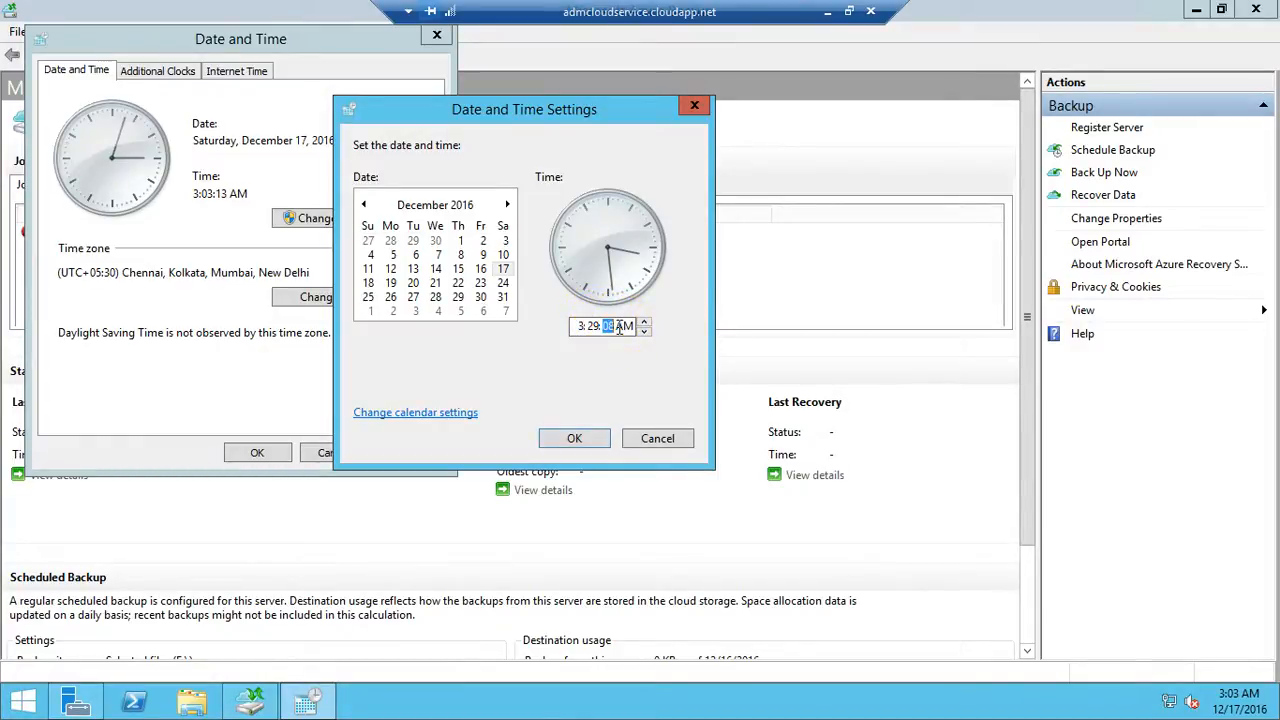
pyautogui.click(574, 438)
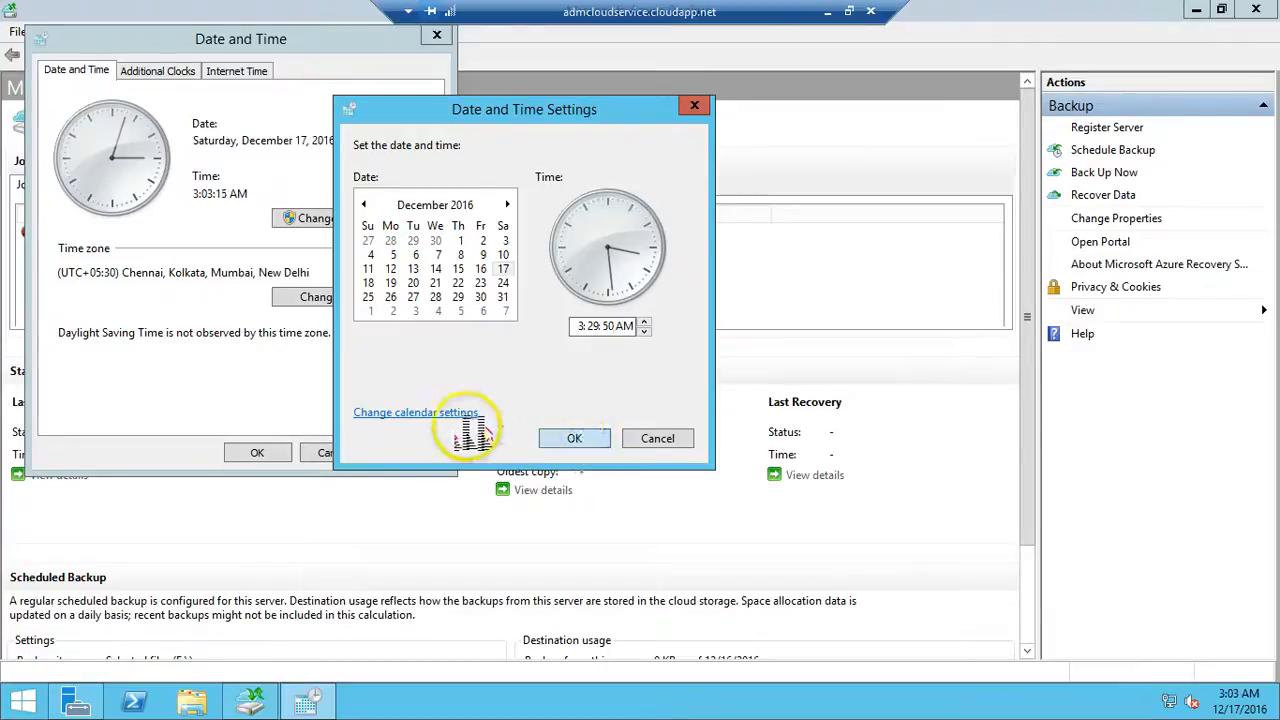
pyautogui.click(257, 453)
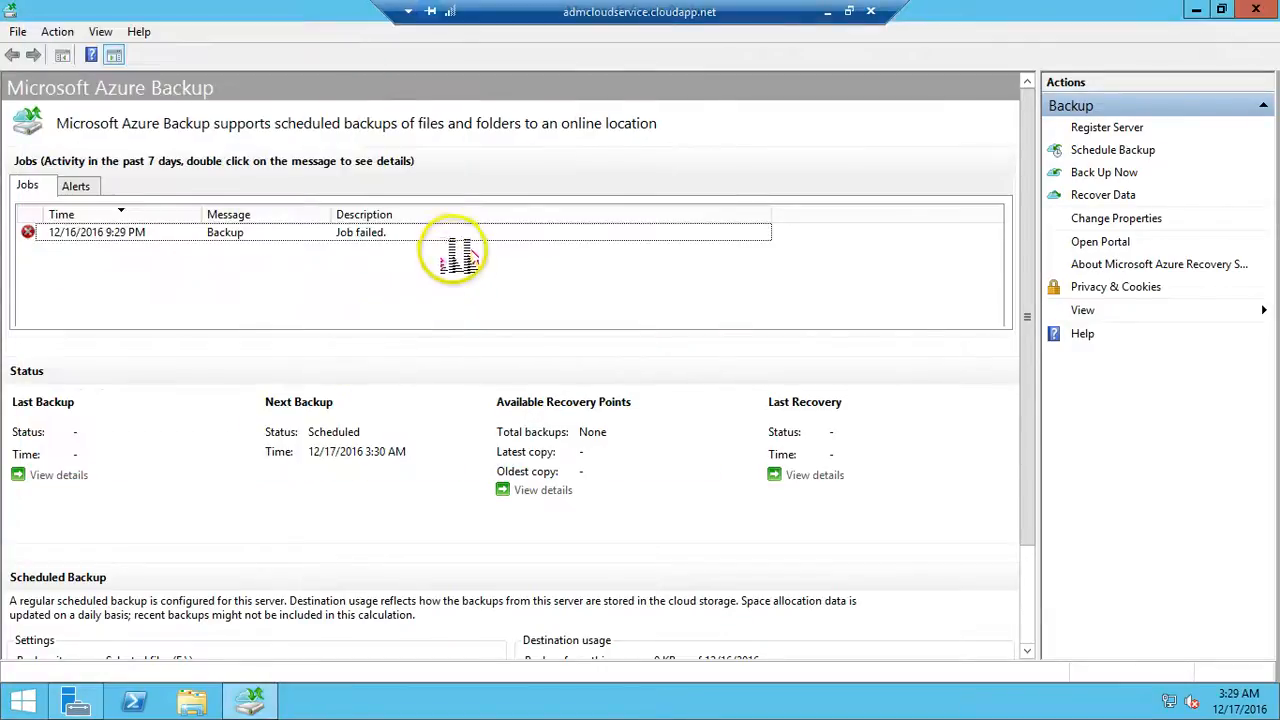
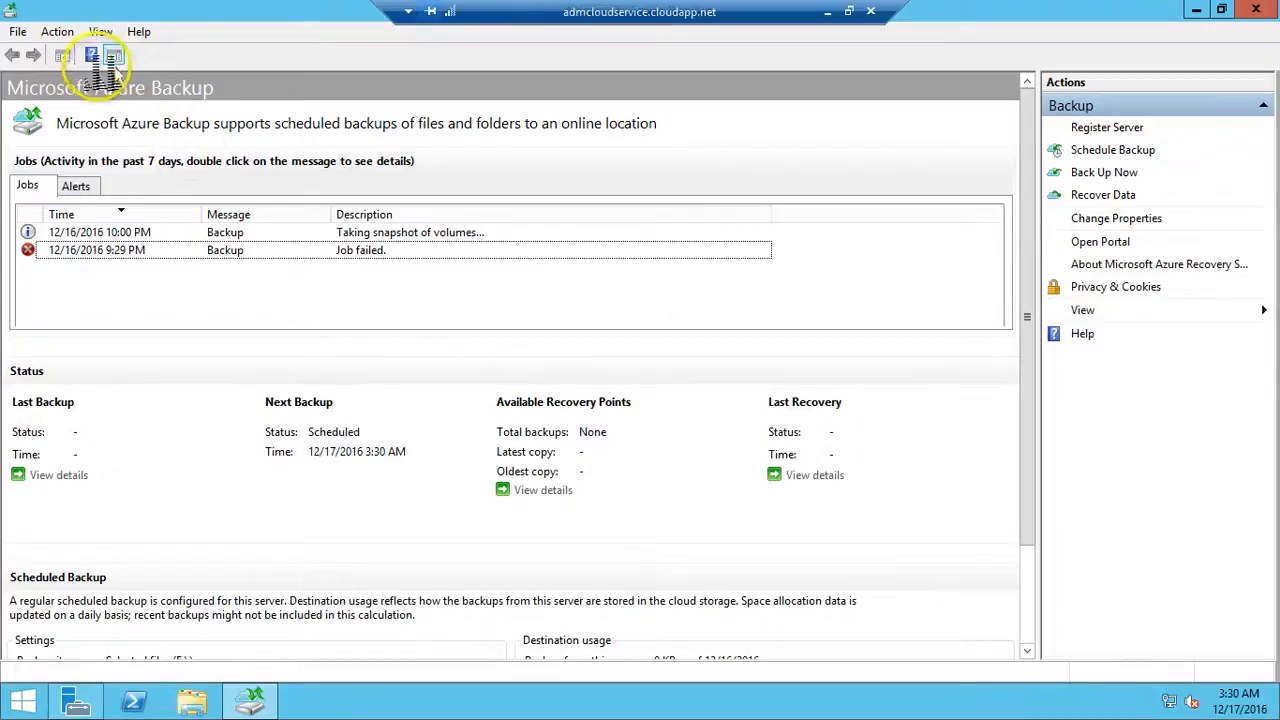
pyautogui.click(58, 32)
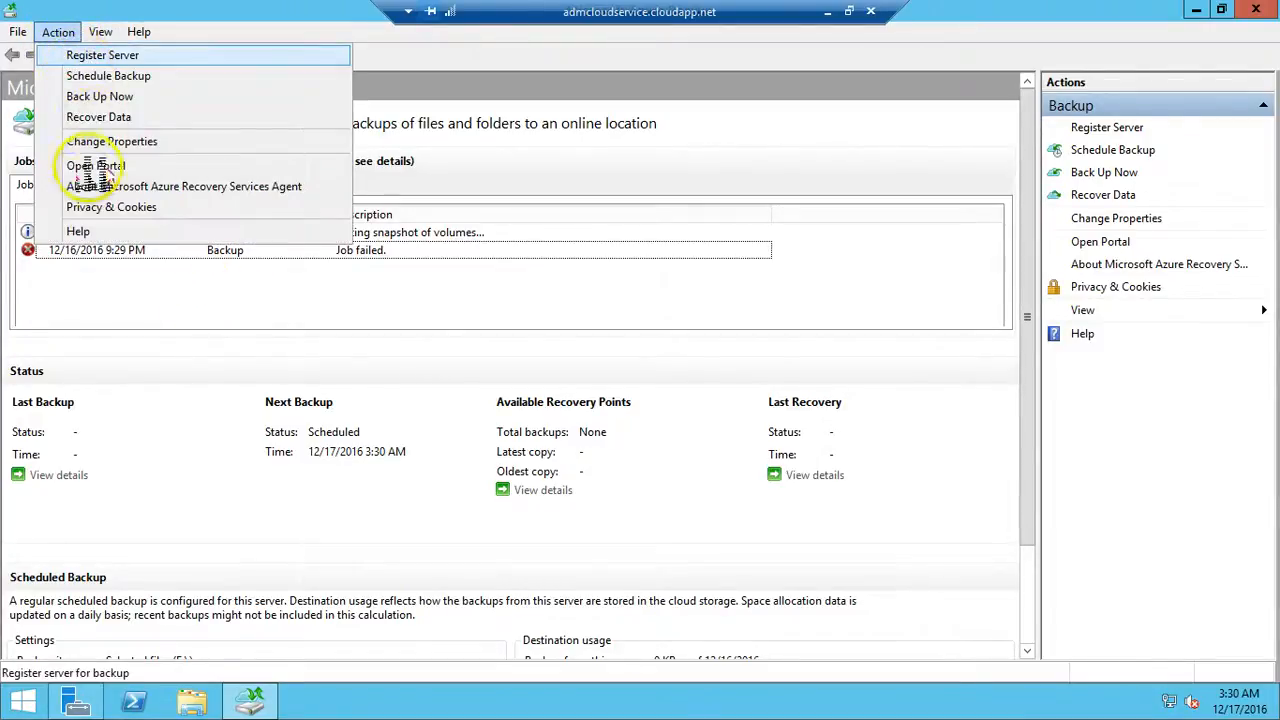
pyautogui.click(288, 310)
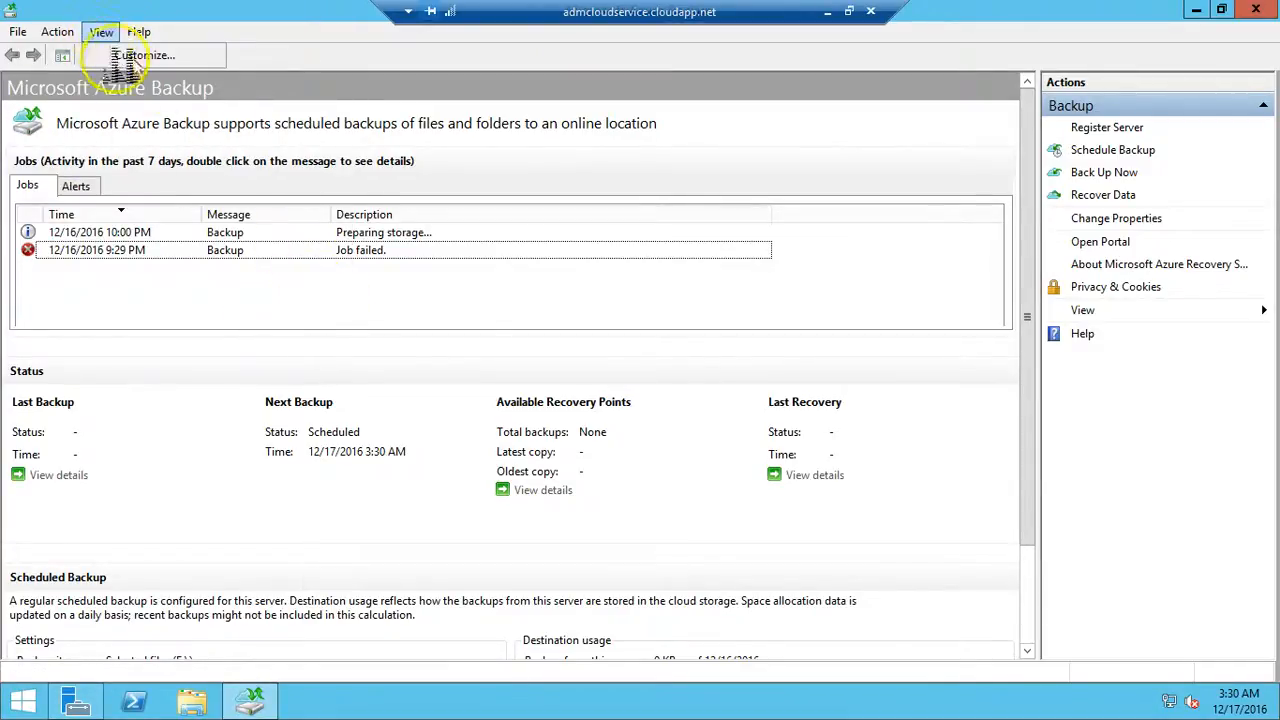
pyautogui.click(380, 264)
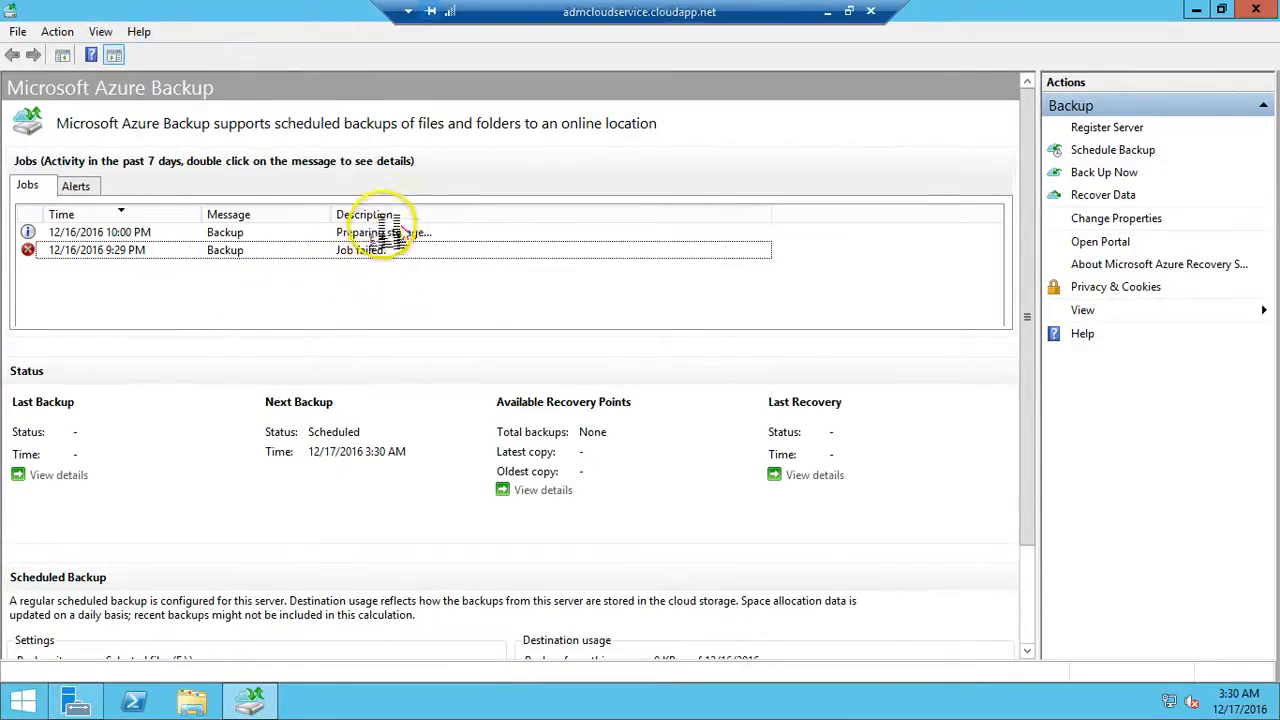
# Monitor the newest backup job's progress in the jobs list, widening the description column and checking the server's current time
pyautogui.click(388, 232)
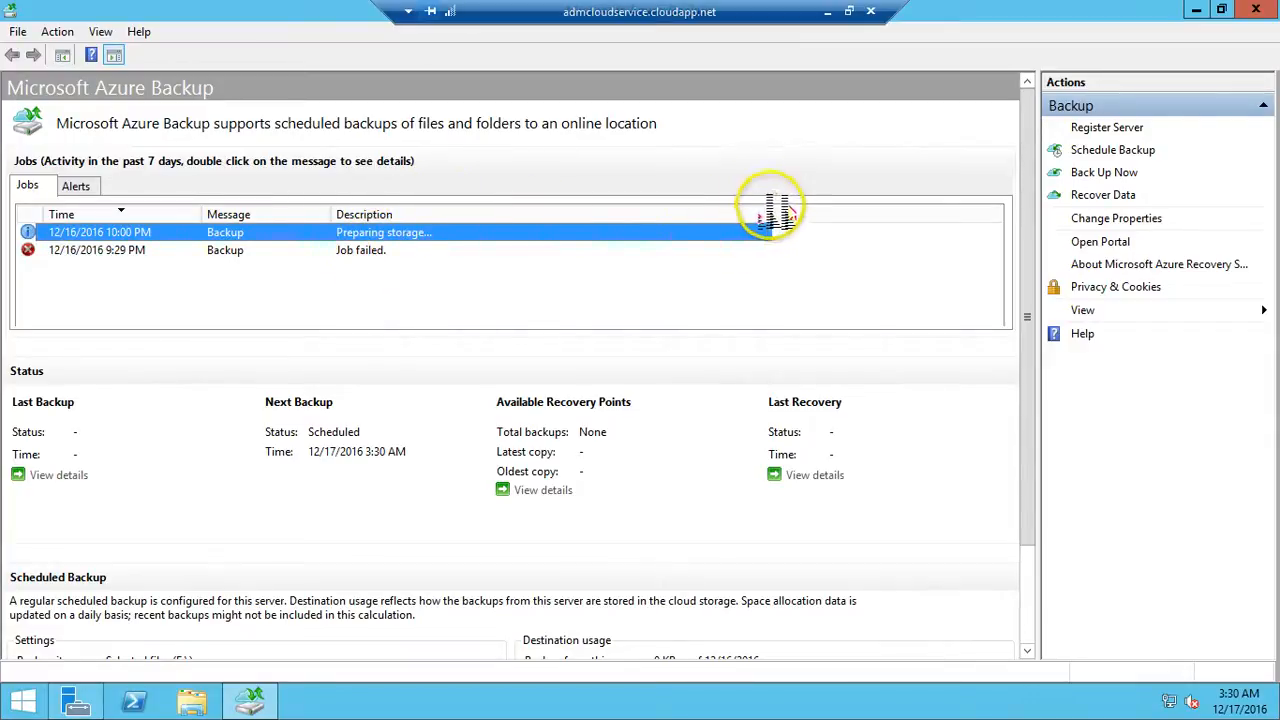
pyautogui.moveTo(766, 214); pyautogui.dragTo(808, 214)
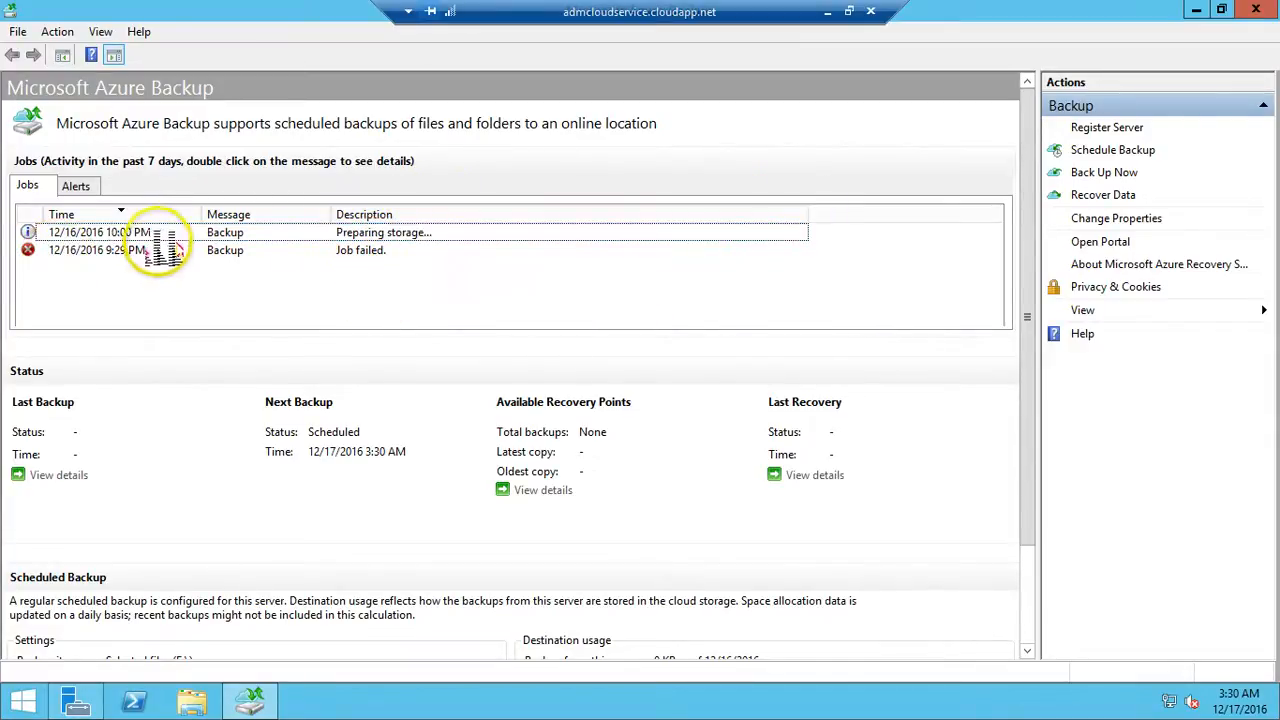
pyautogui.click(190, 247)
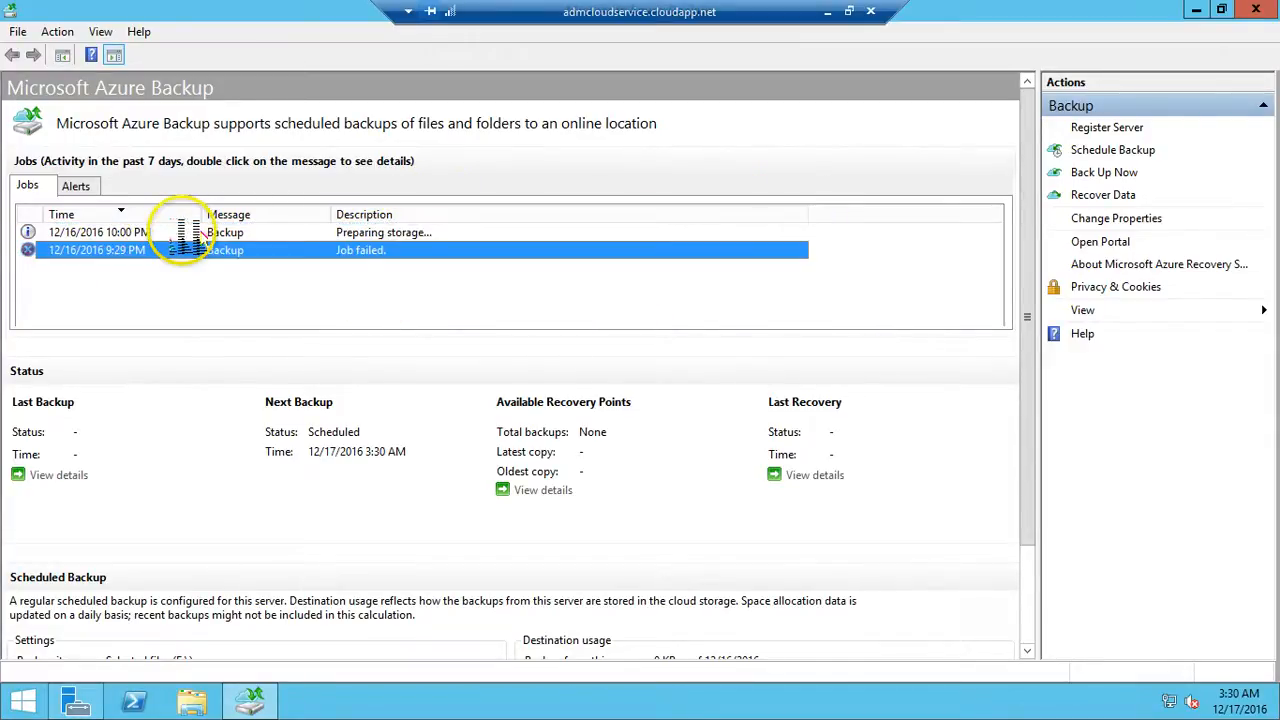
pyautogui.click(296, 290)
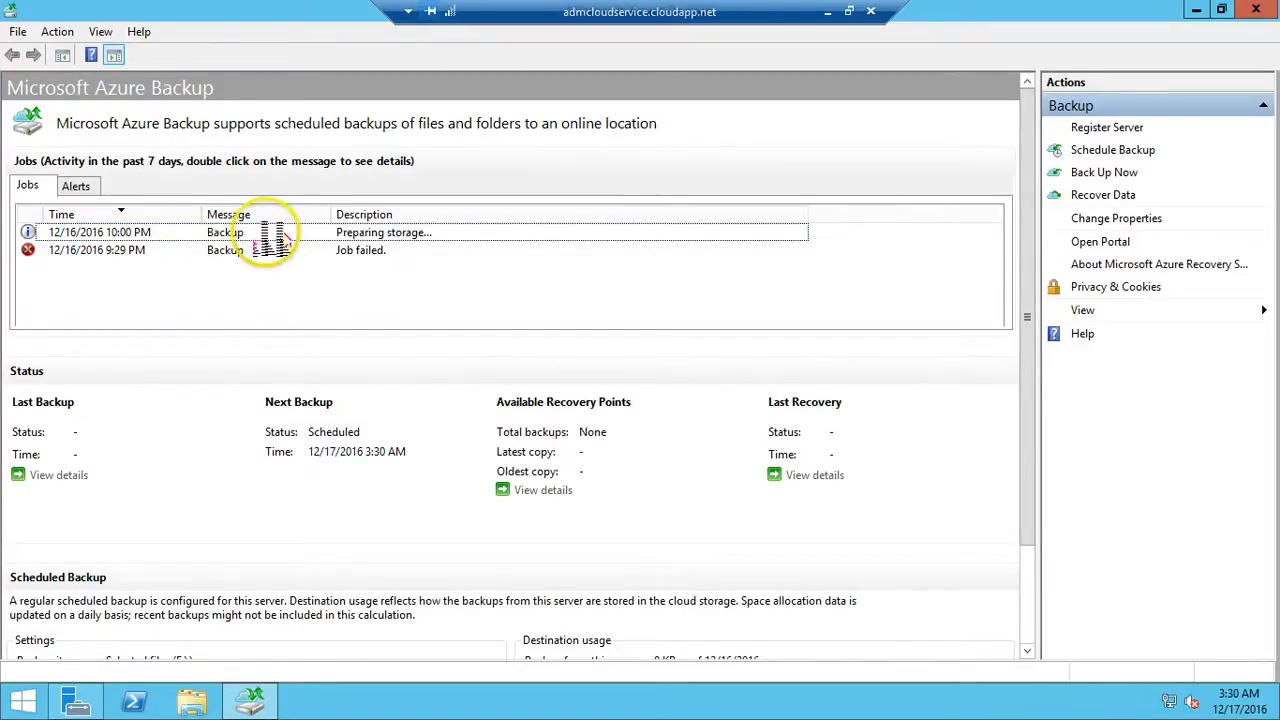
pyautogui.click(270, 236)
pyautogui.click(400, 270)
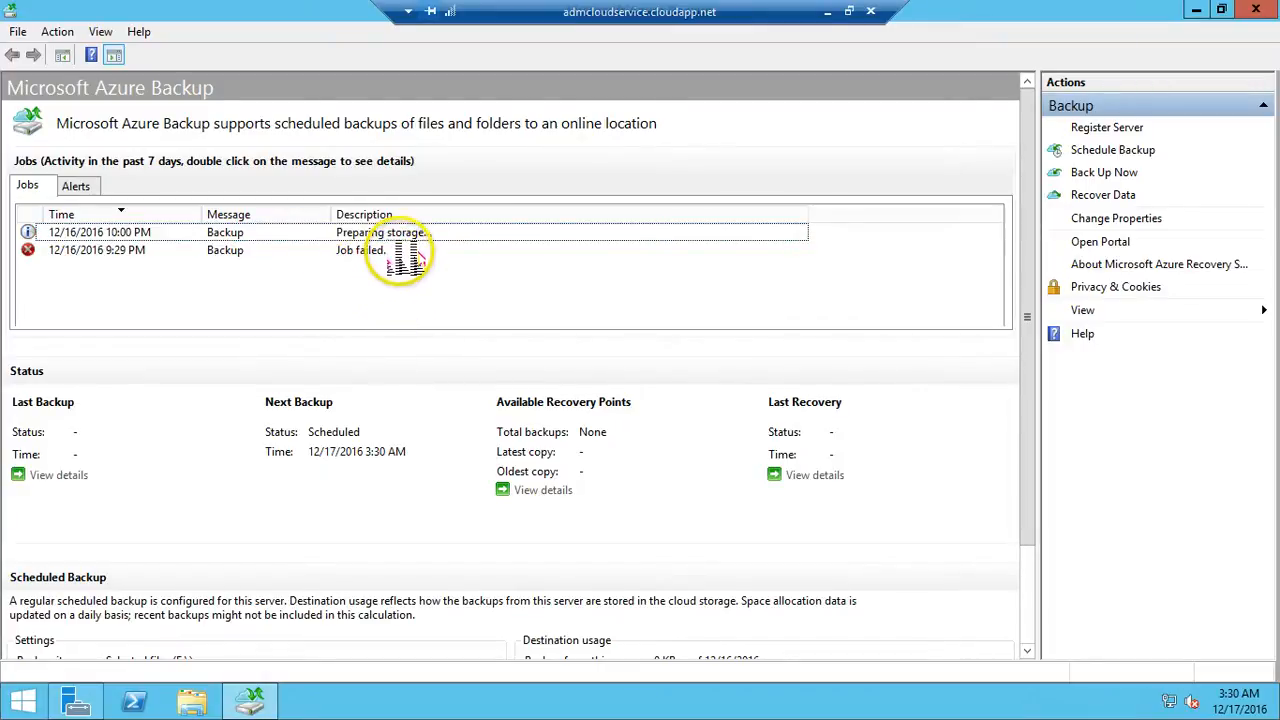
pyautogui.click(428, 232)
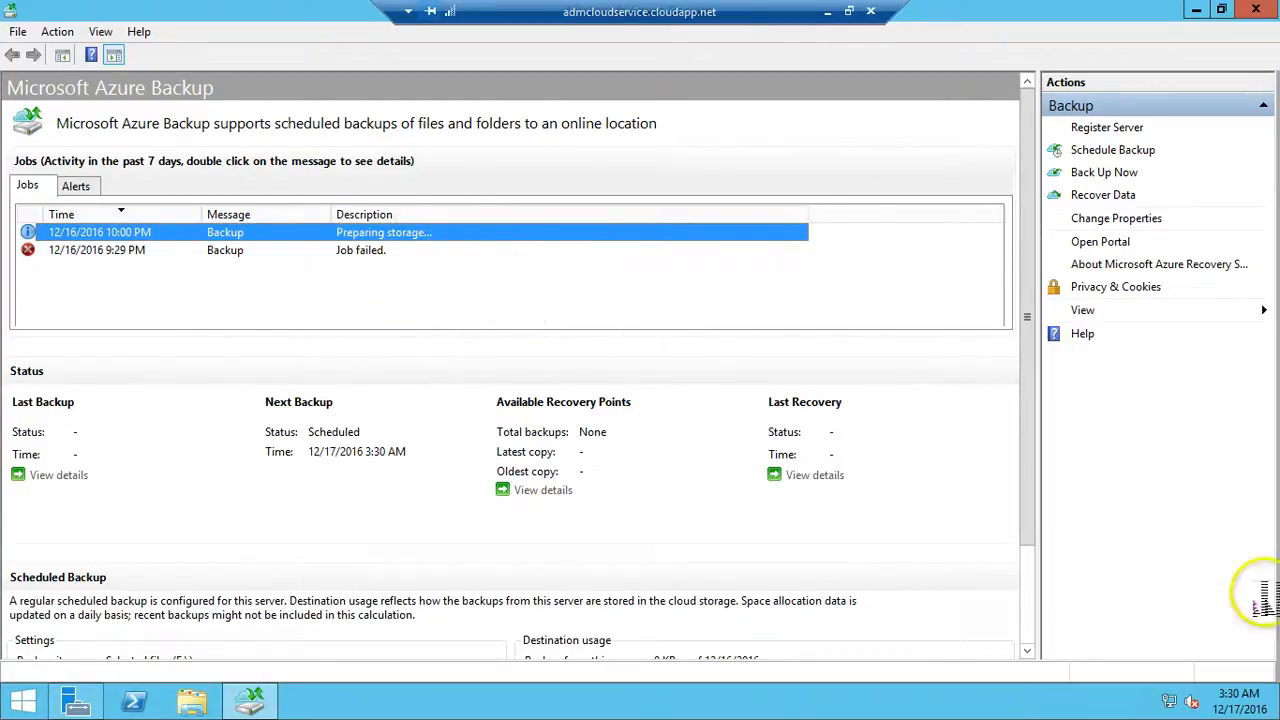
pyautogui.click(1258, 707)
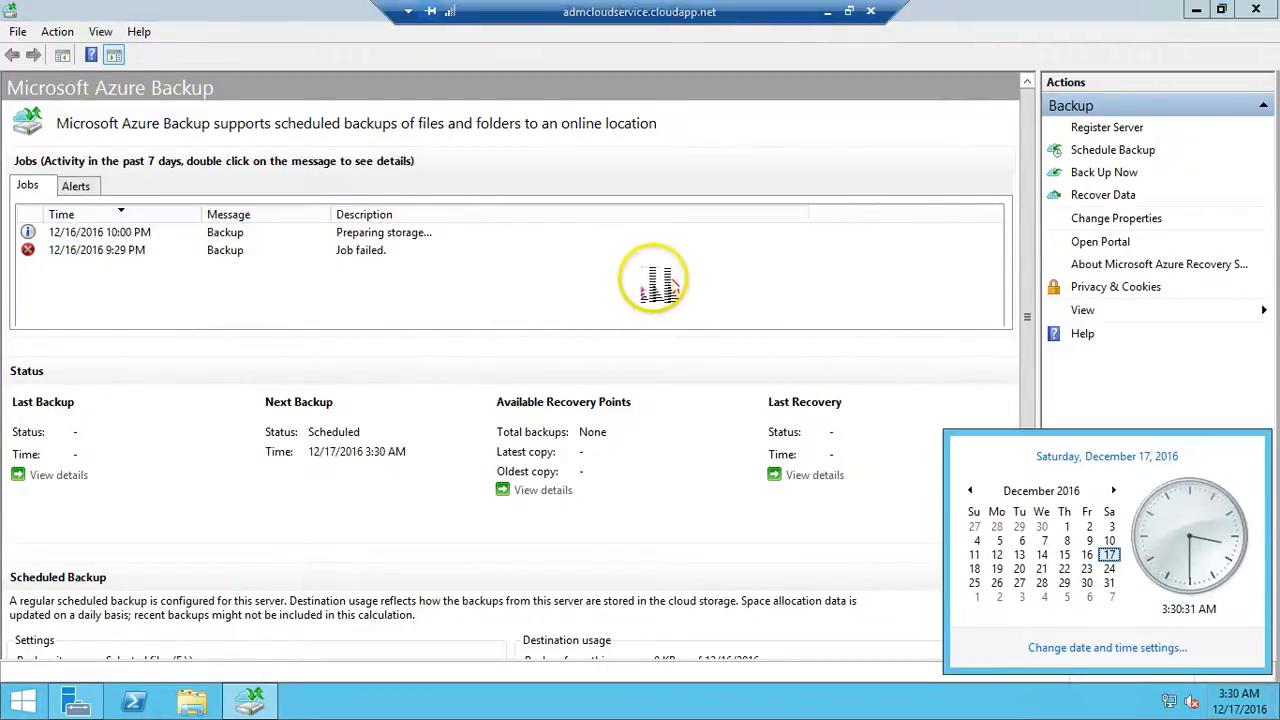
pyautogui.click(640, 262)
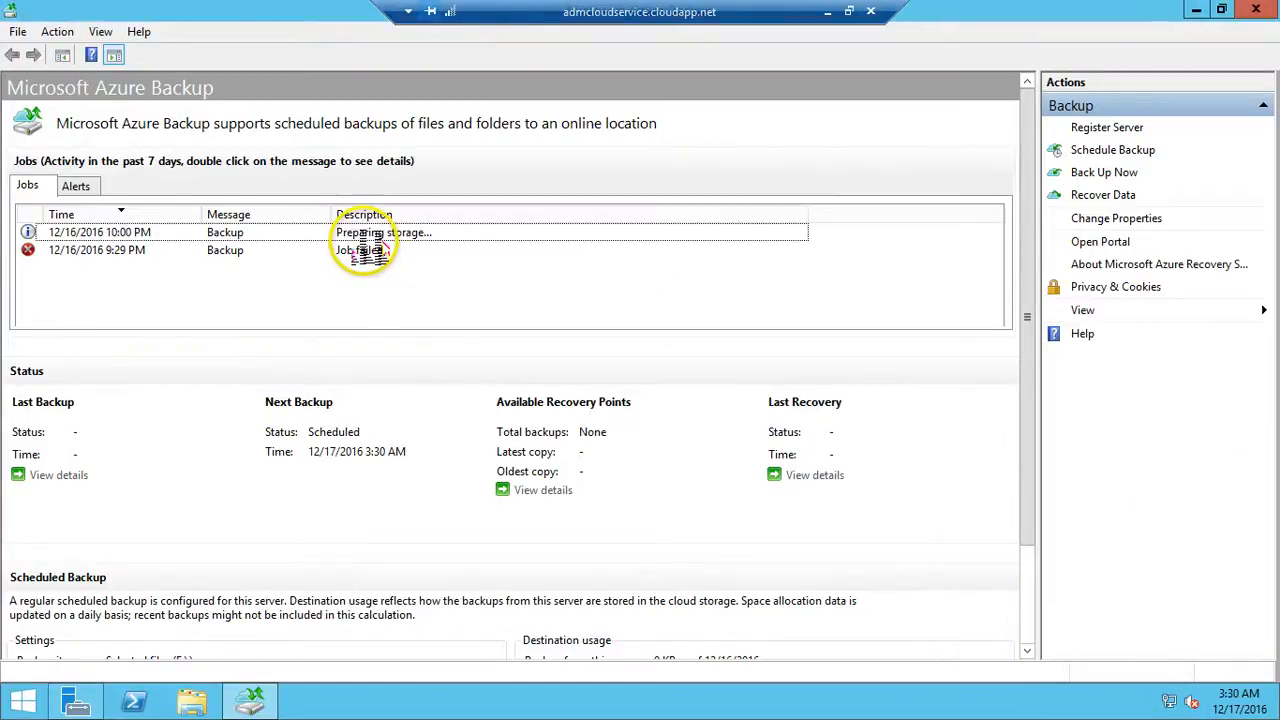
pyautogui.click(368, 238)
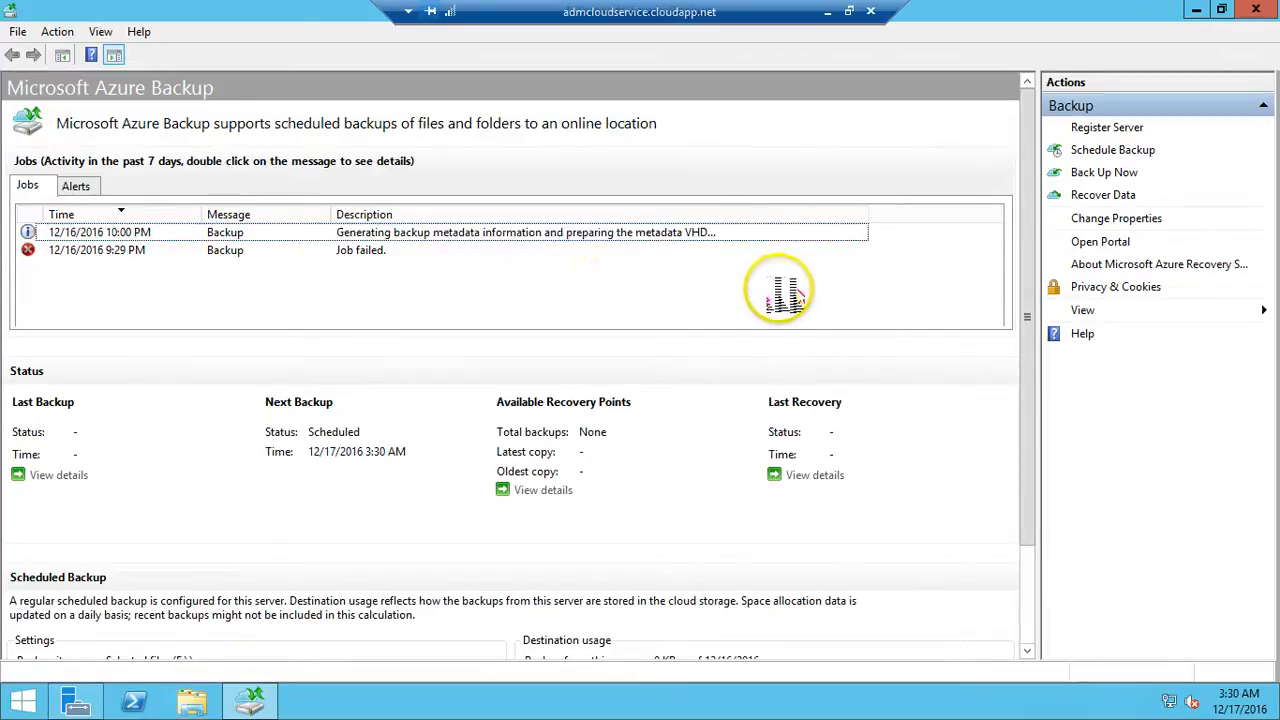
# Monitor the running backup job until it finishes, widening the description column and sorting the jobs list by description
pyautogui.click(498, 250)
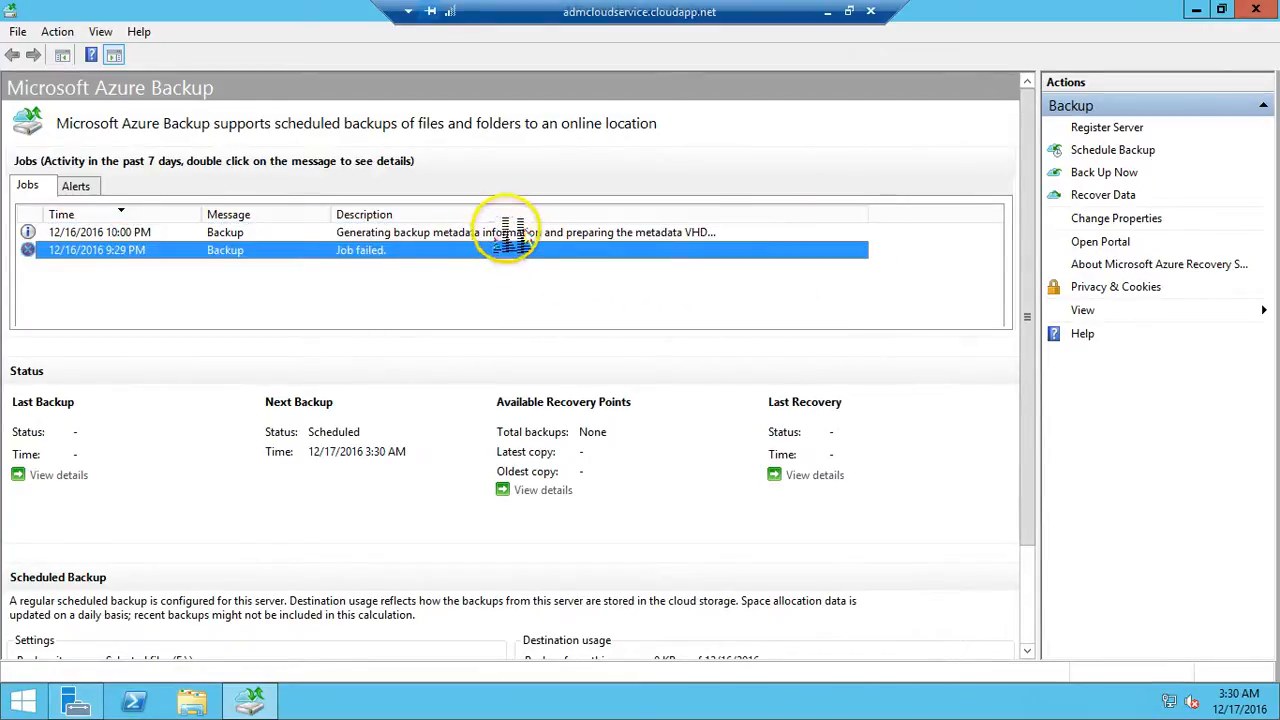
pyautogui.click(505, 233)
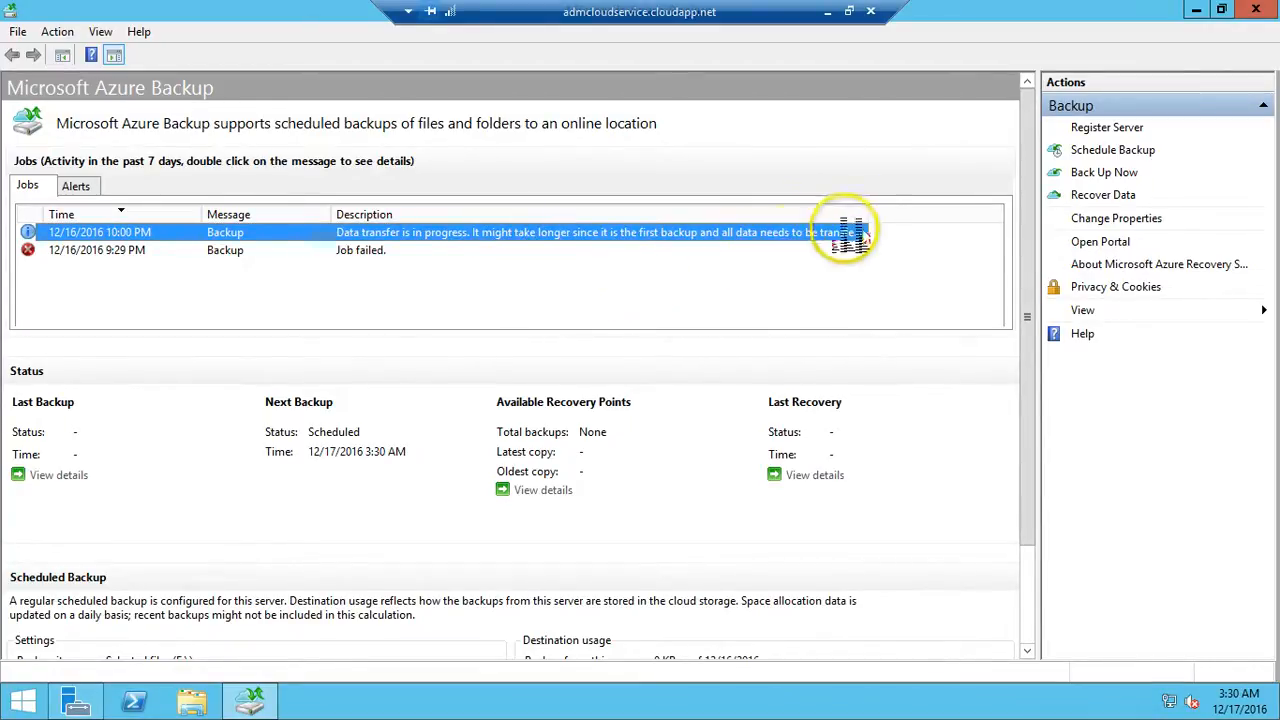
pyautogui.moveTo(918, 215); pyautogui.dragTo(918, 216)
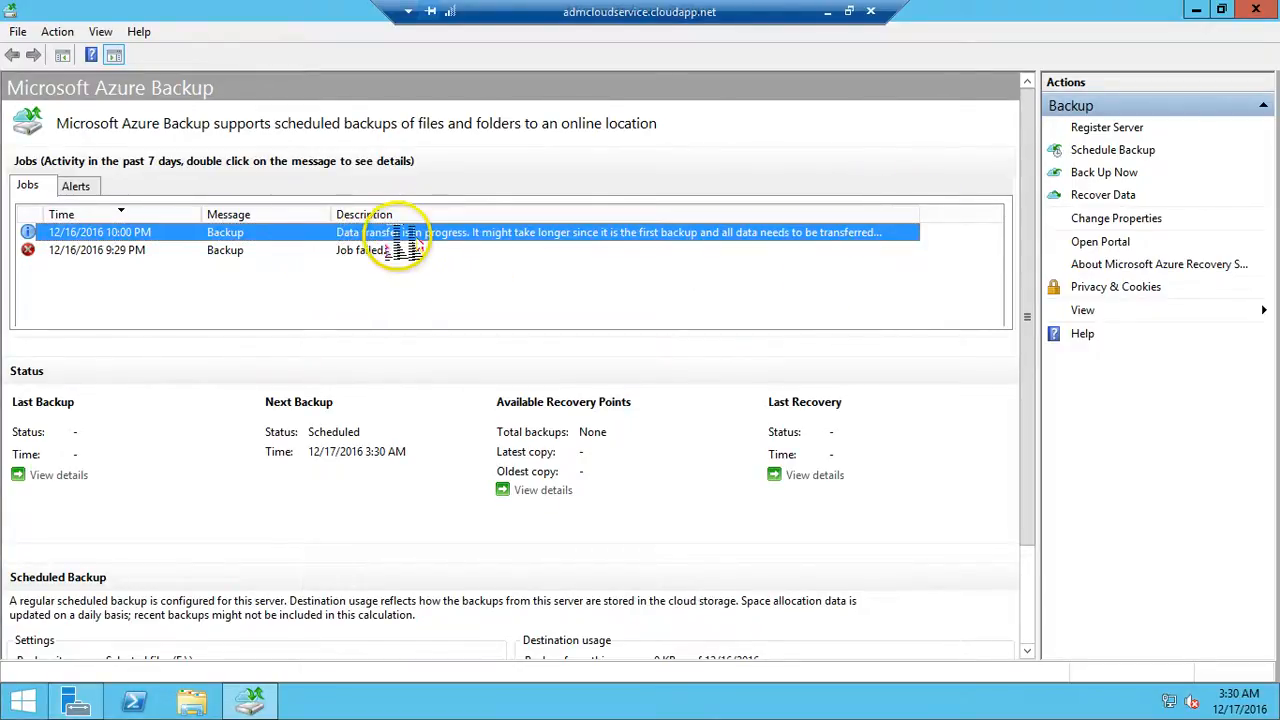
pyautogui.click(393, 253)
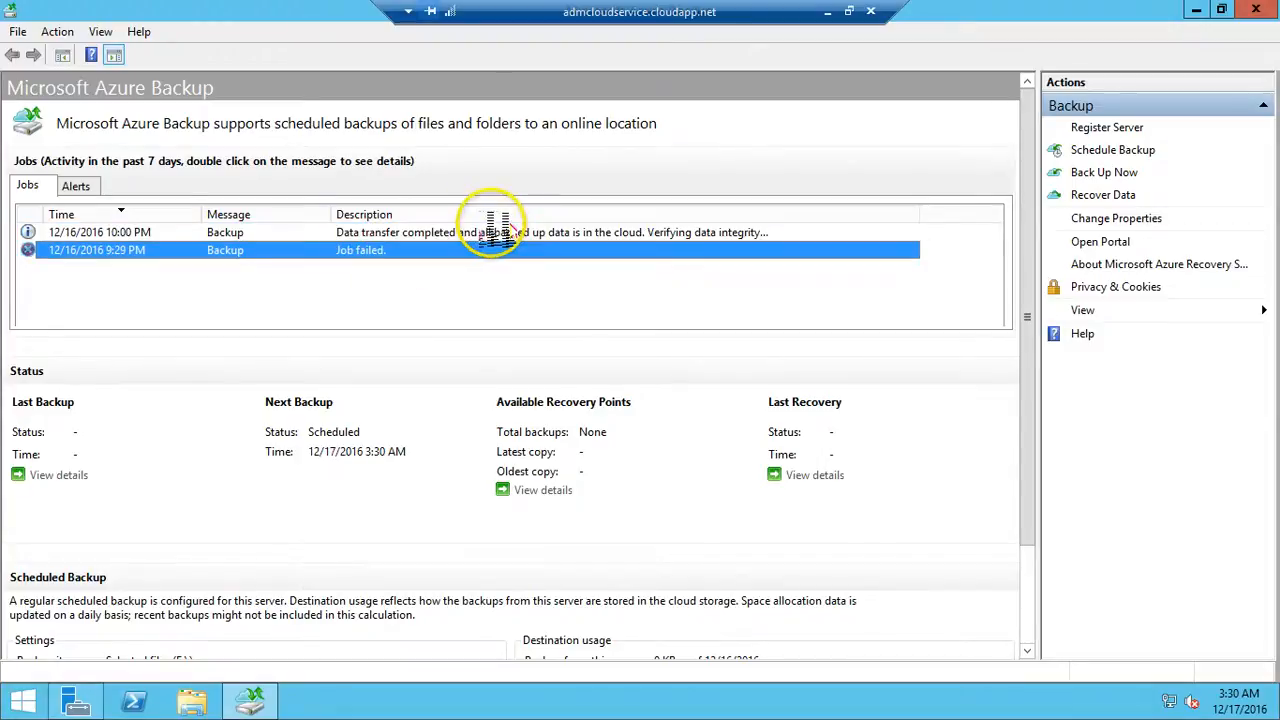
pyautogui.click(496, 230)
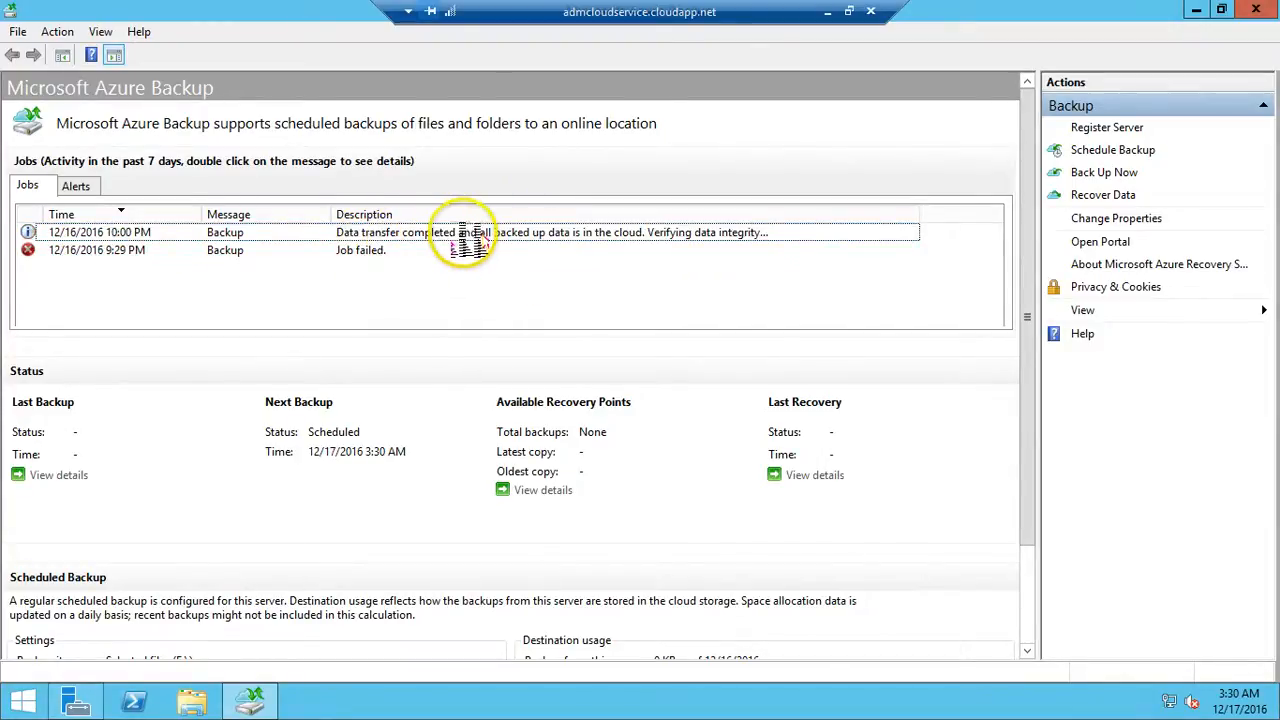
pyautogui.click(498, 236)
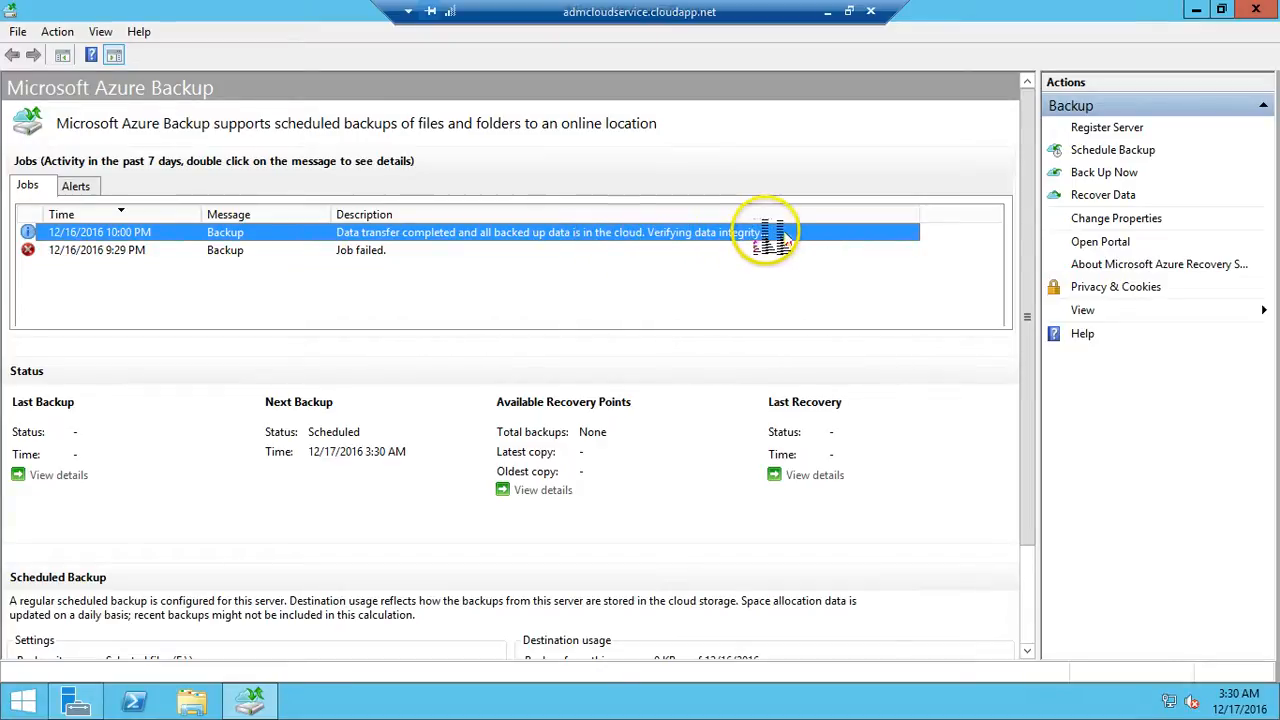
pyautogui.click(638, 271)
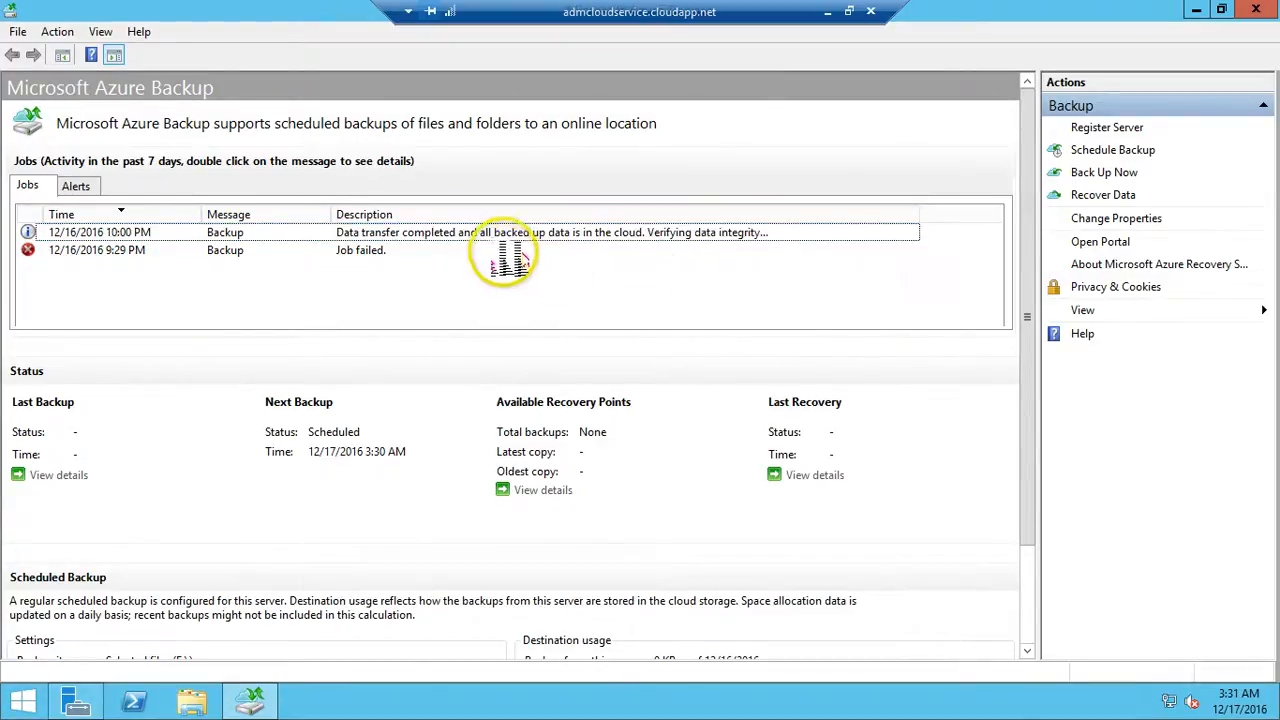
pyautogui.click(503, 249)
pyautogui.click(560, 230)
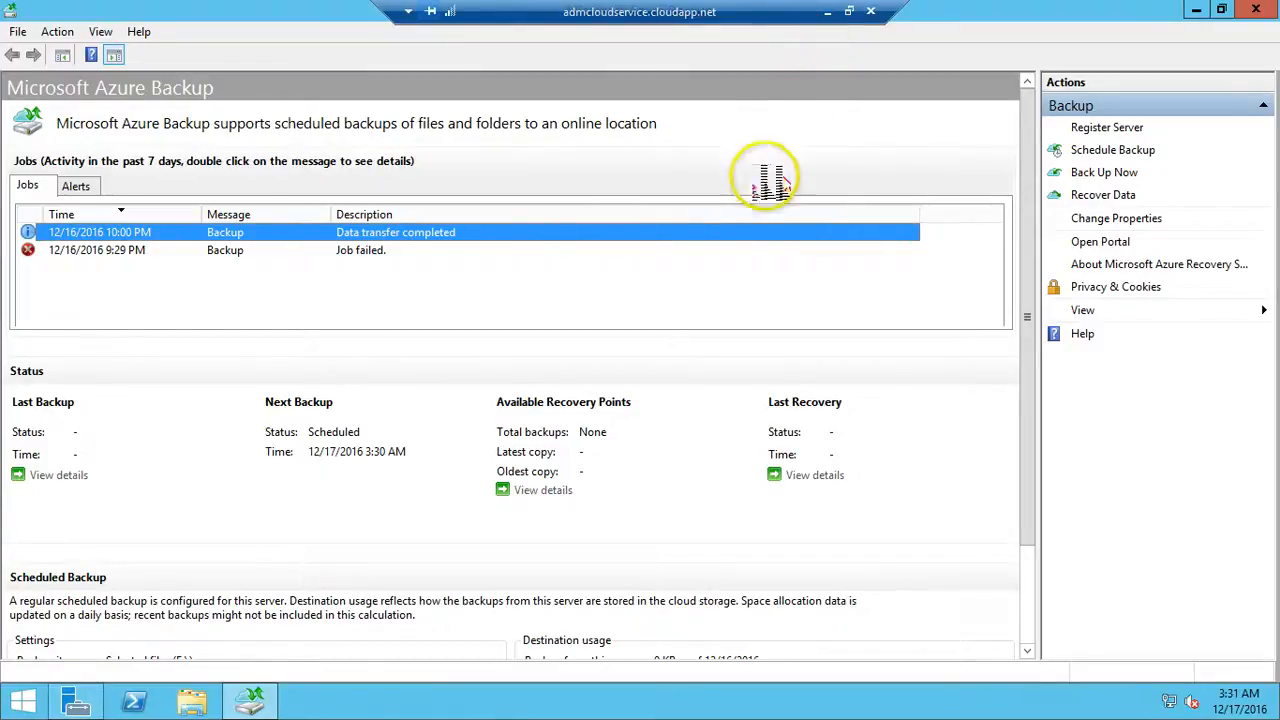
pyautogui.click(365, 215)
pyautogui.click(370, 215)
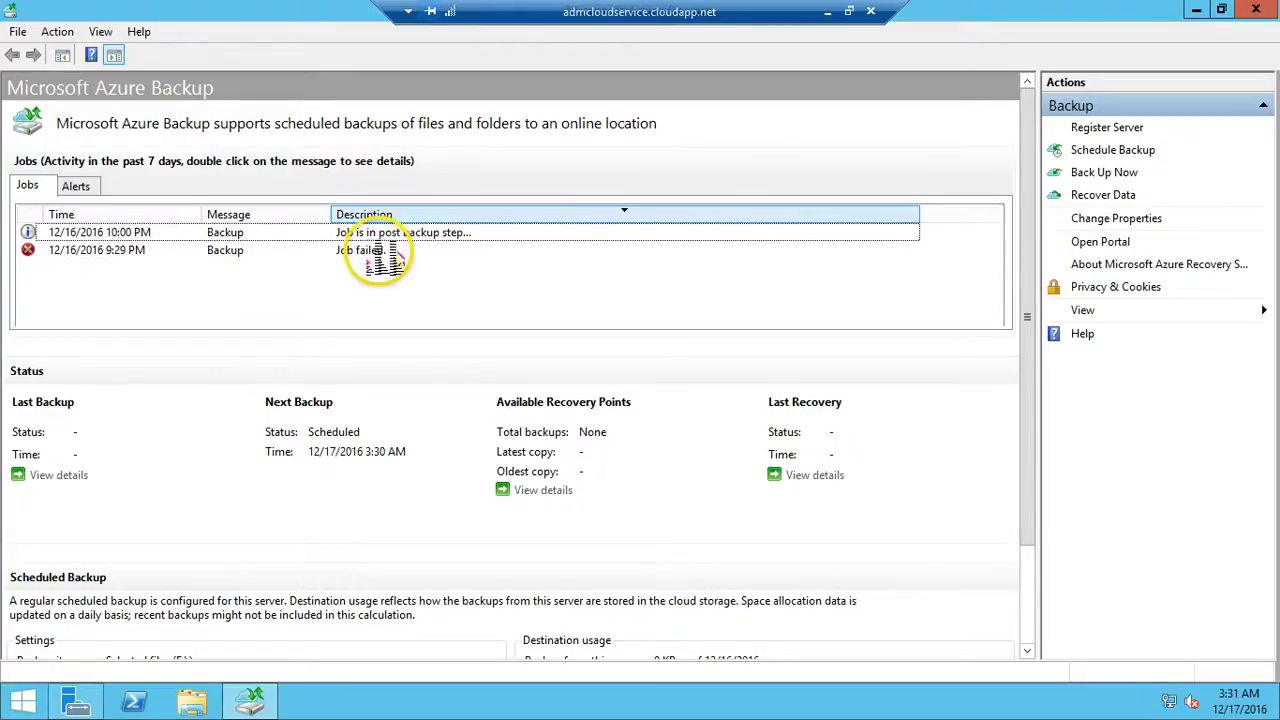
pyautogui.click(350, 252)
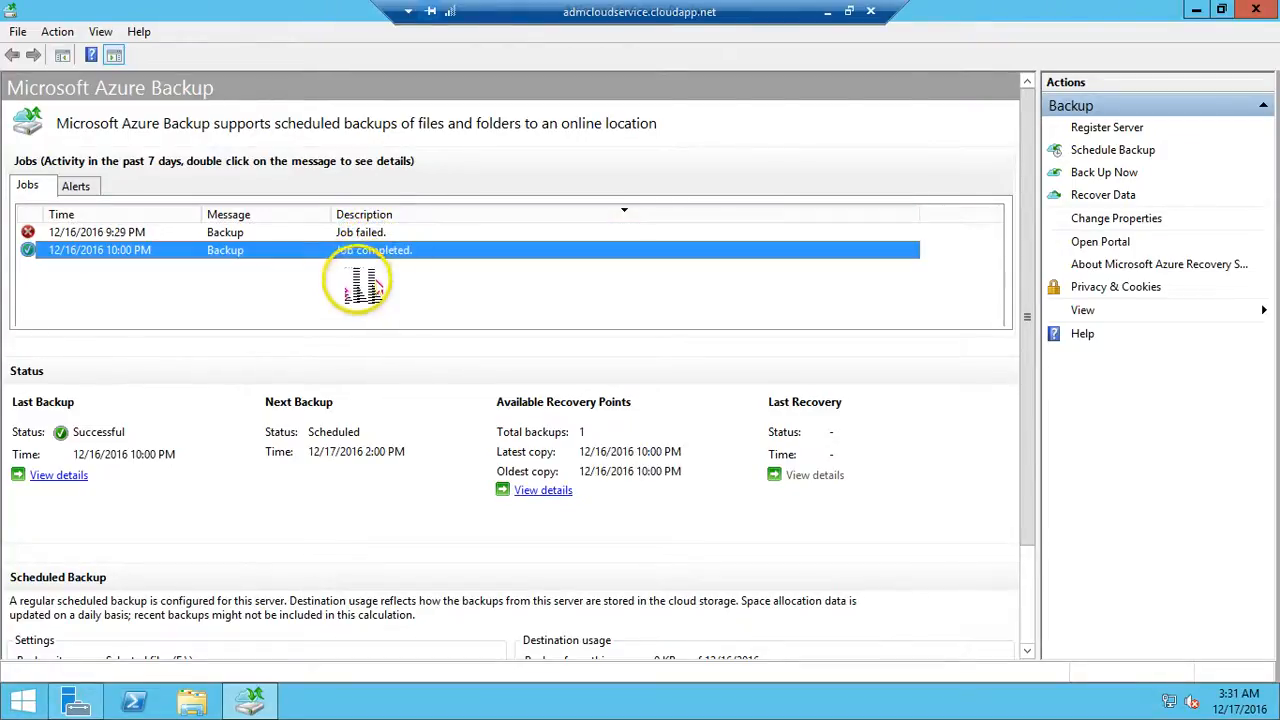
pyautogui.click(310, 252)
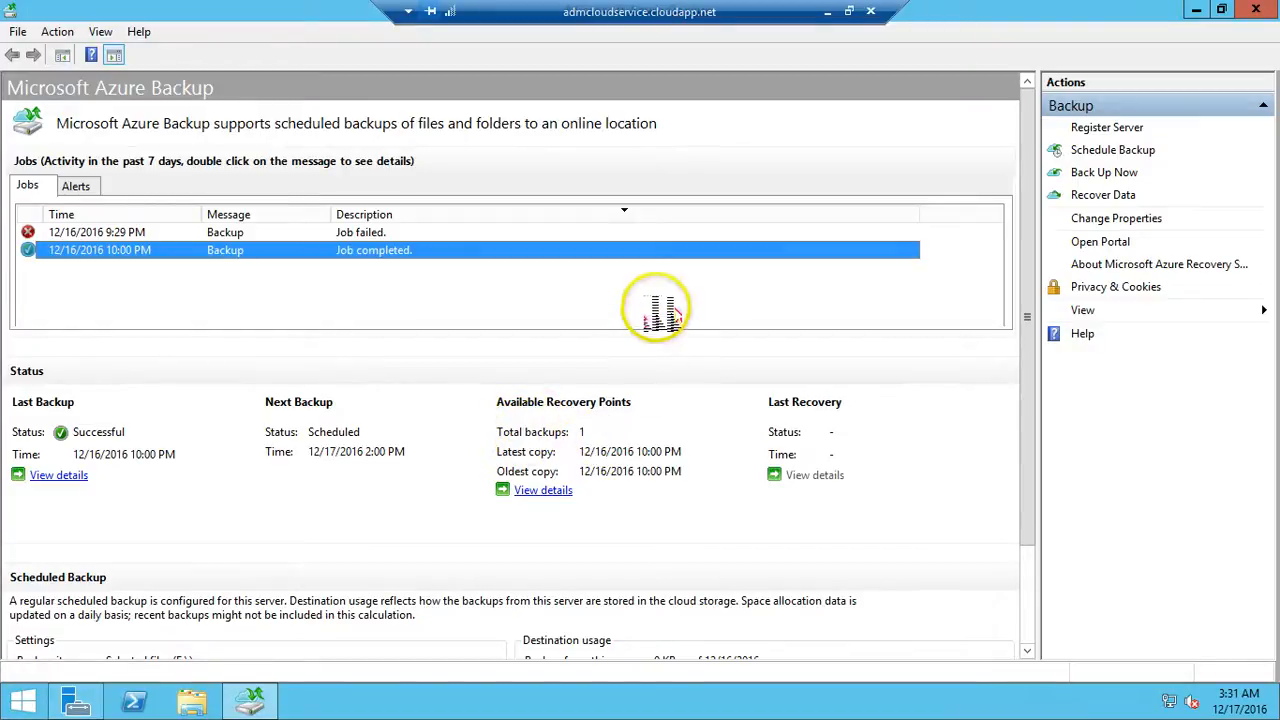
# Switch to the Azure portal in Firefox, list admbackupvault's protected items of type Files and Folders, and examine the F:\ entry's protection details
pyautogui.click(827, 11)
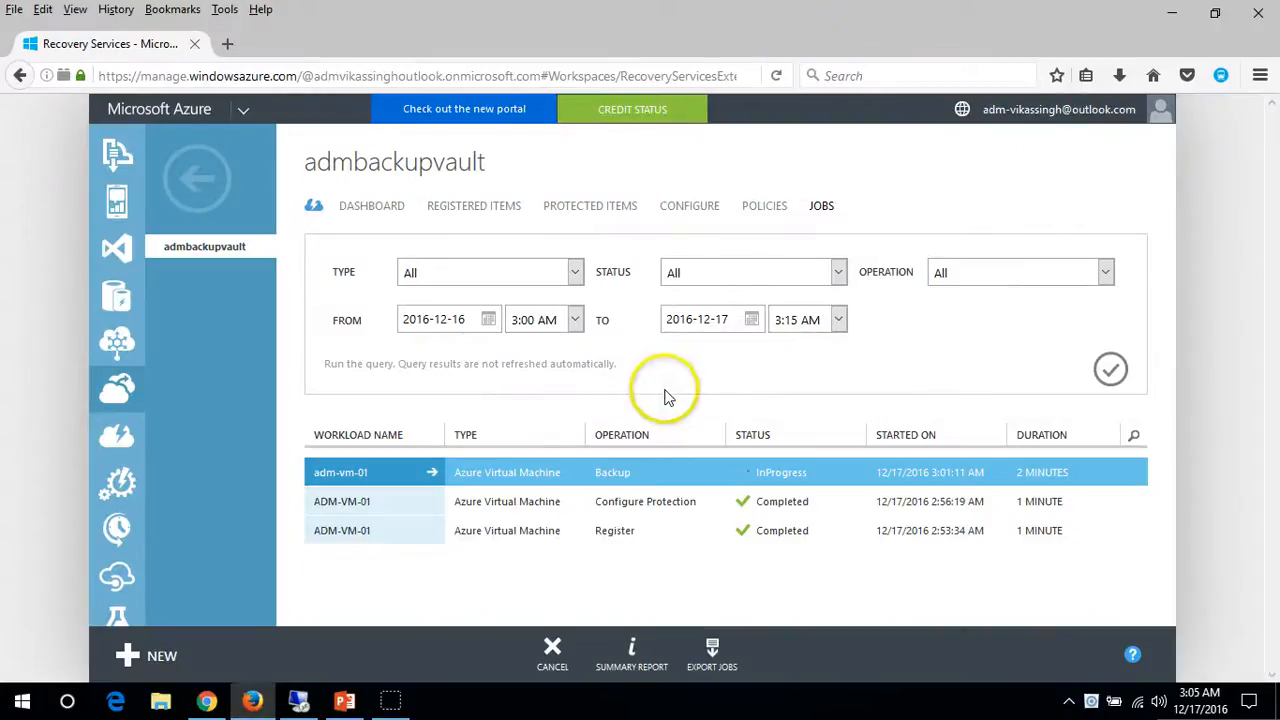
pyautogui.click(212, 188)
pyautogui.click(374, 268)
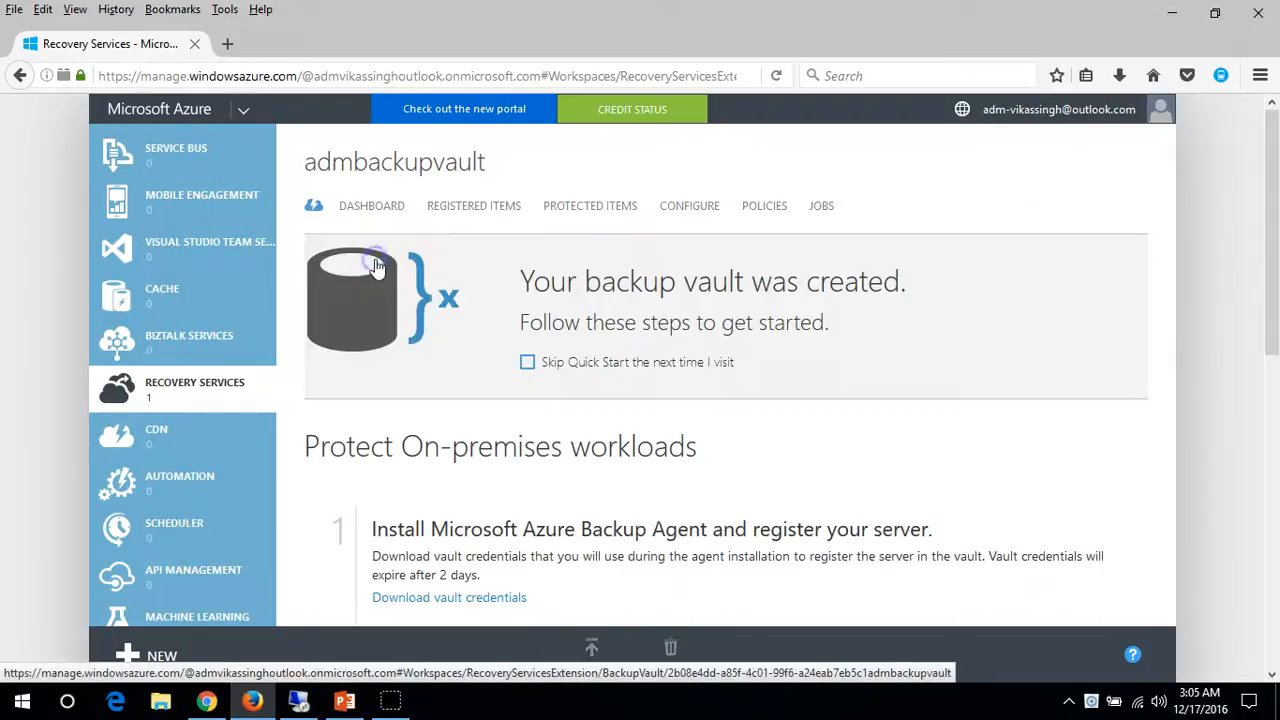
pyautogui.click(569, 207)
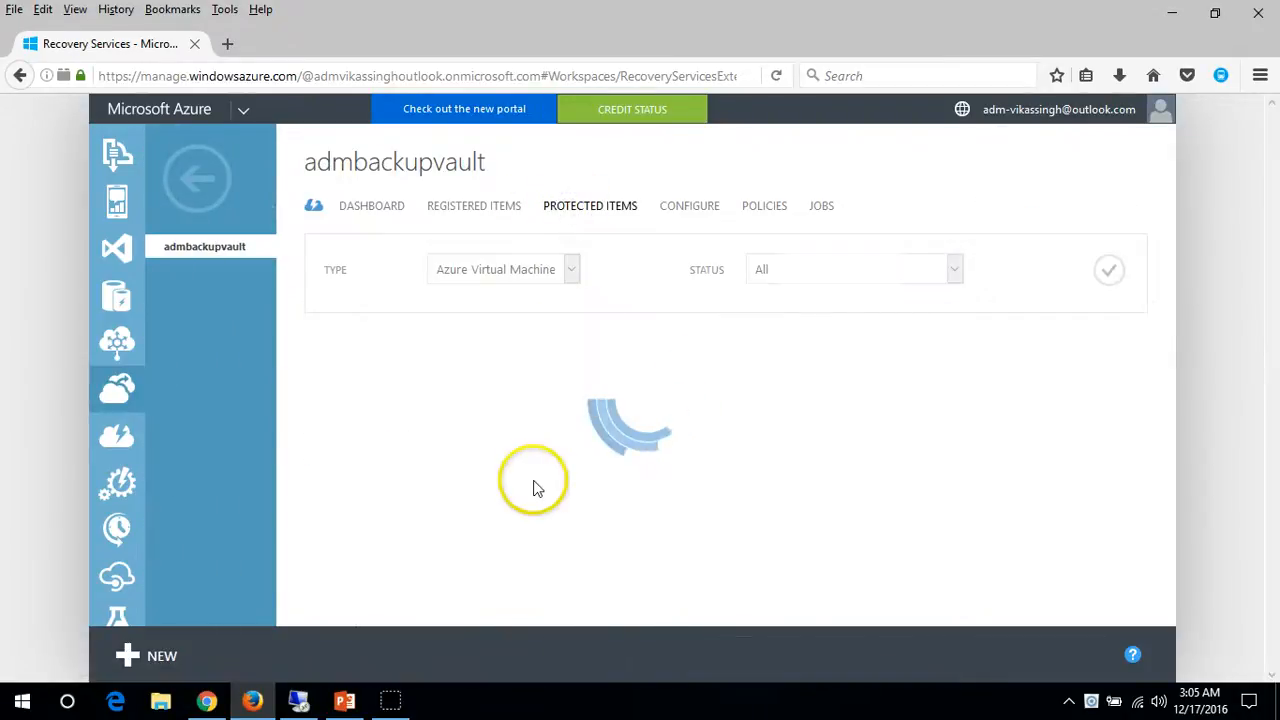
pyautogui.click(540, 269)
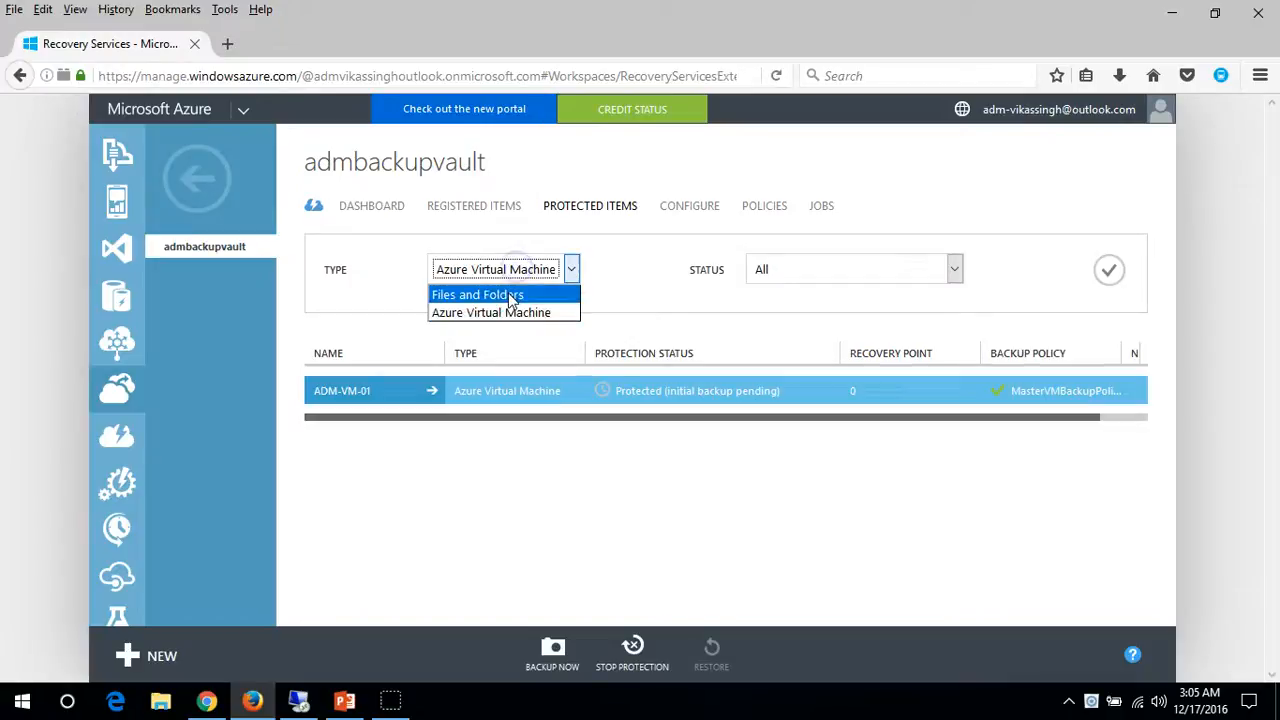
pyautogui.click(511, 297)
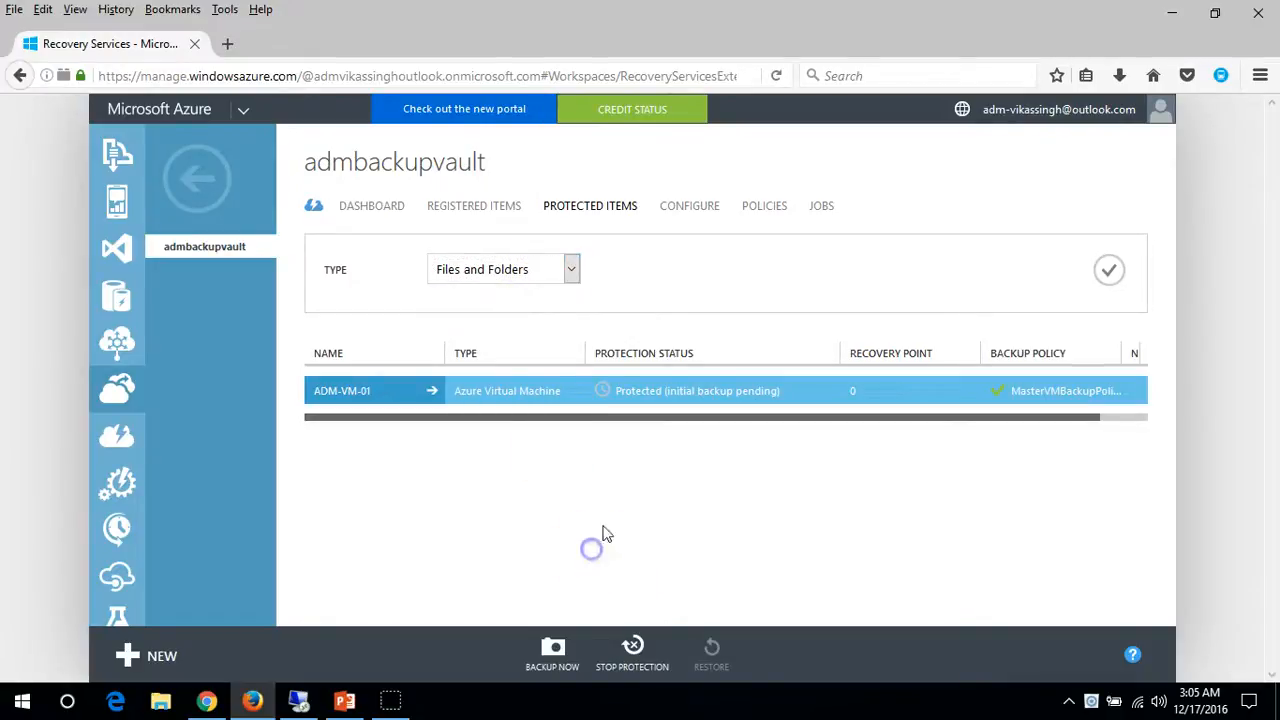
pyautogui.click(1105, 272)
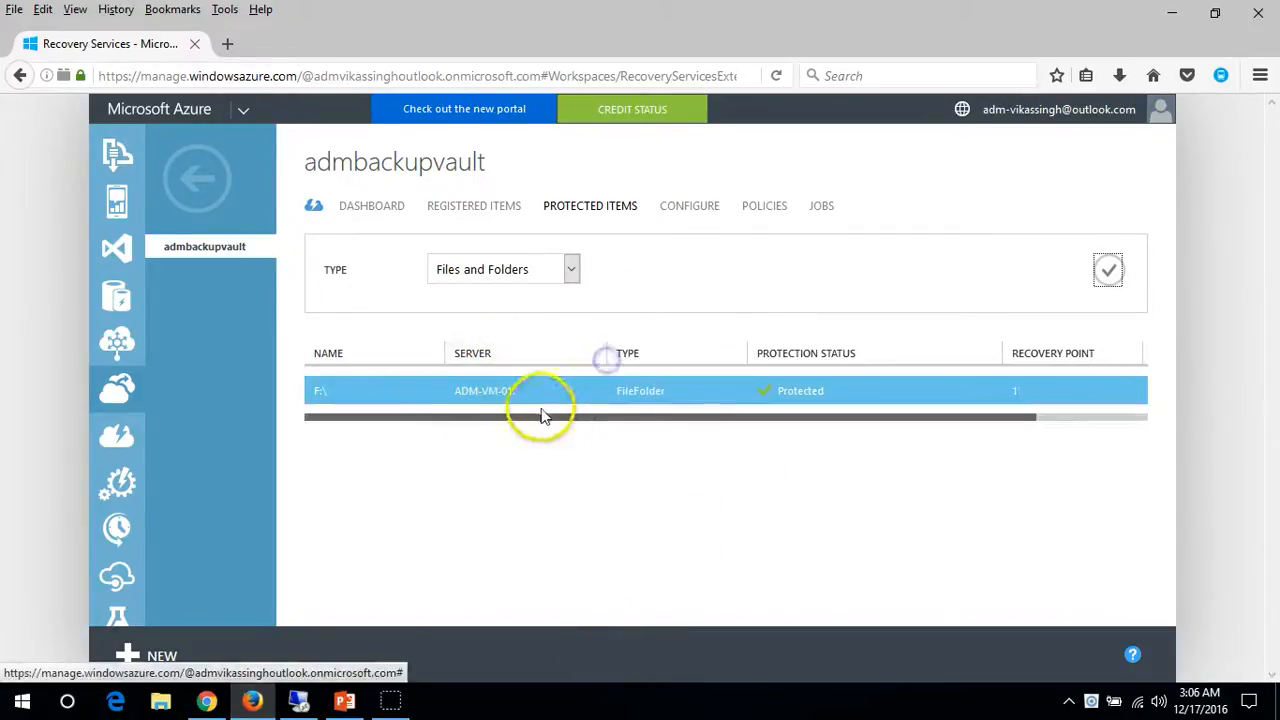
pyautogui.click(954, 402)
pyautogui.click(1140, 415)
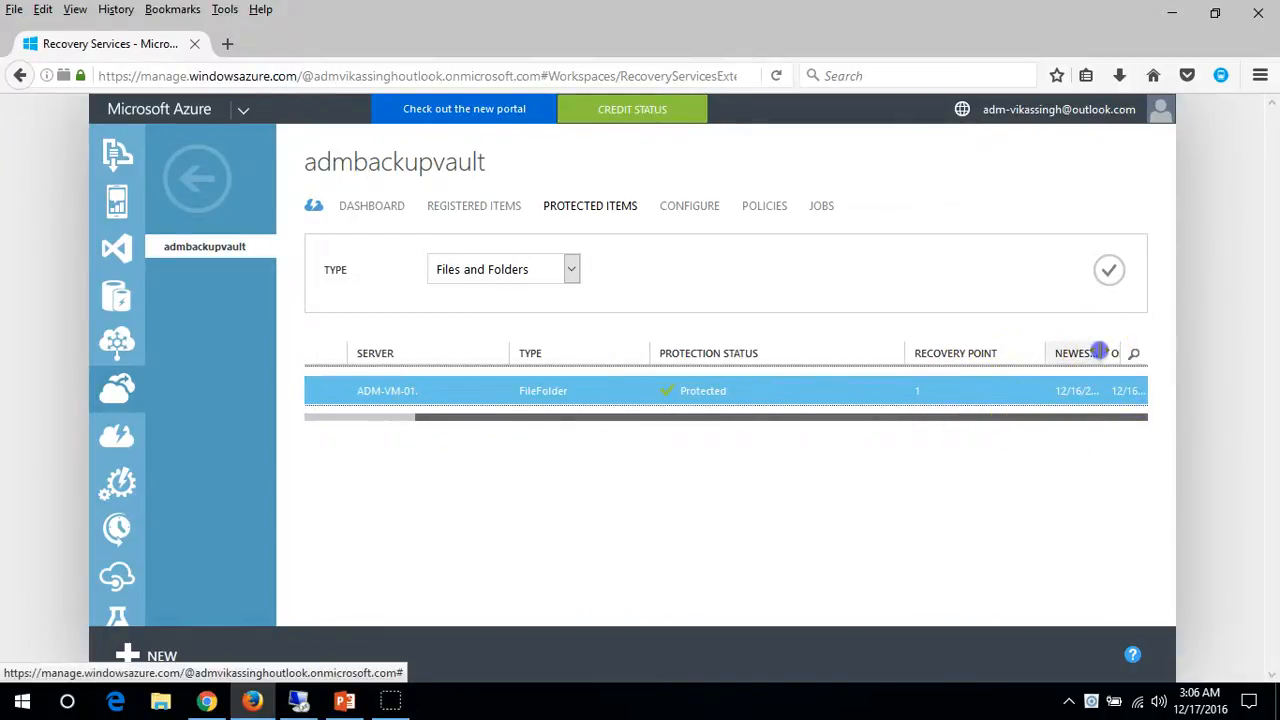
pyautogui.moveTo(733, 437); pyautogui.dragTo(433, 427)
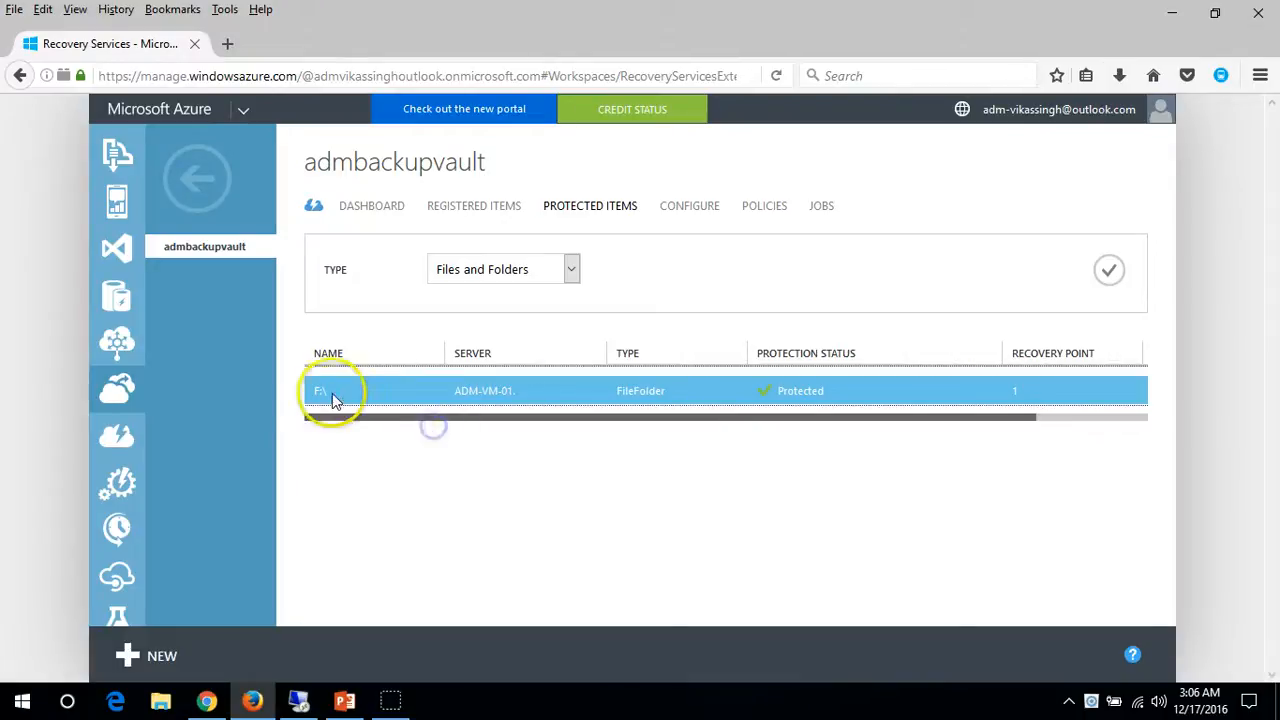
pyautogui.click(453, 488)
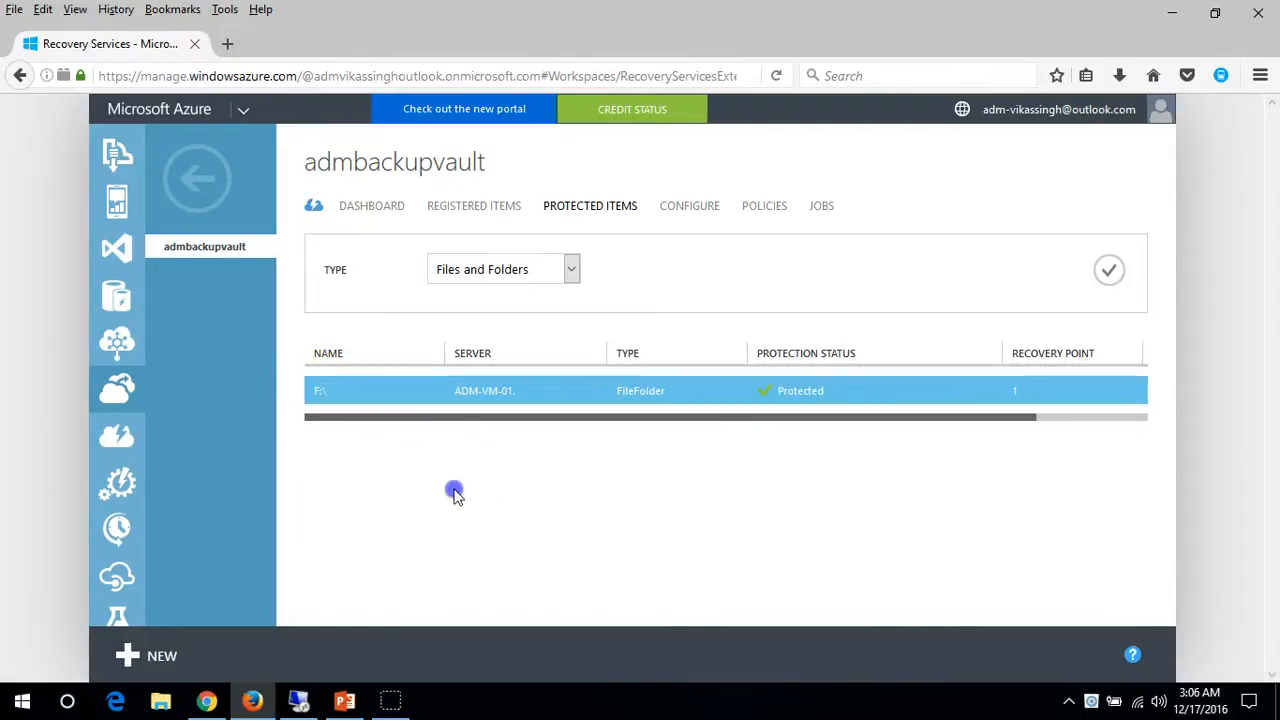
# Switch back to the remote server and check the contents of Data-Disk01 (F:) in File Explorer
pyautogui.click(298, 701)
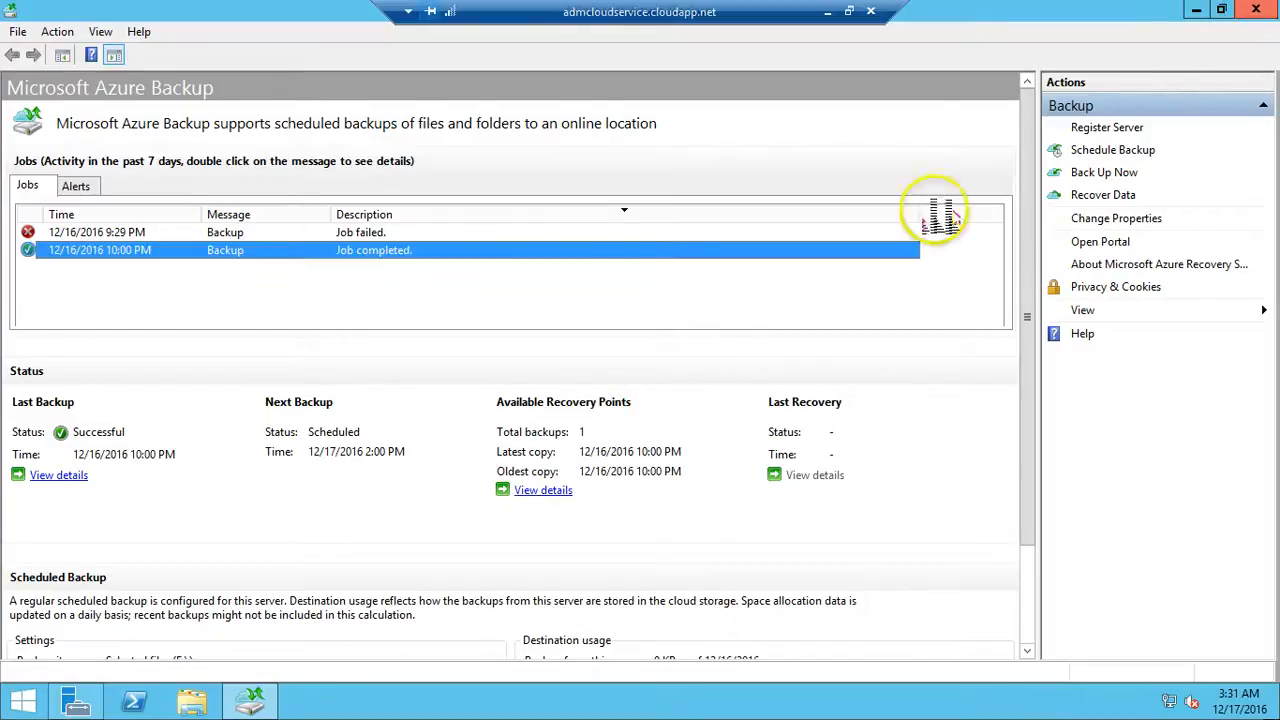
pyautogui.click(193, 703)
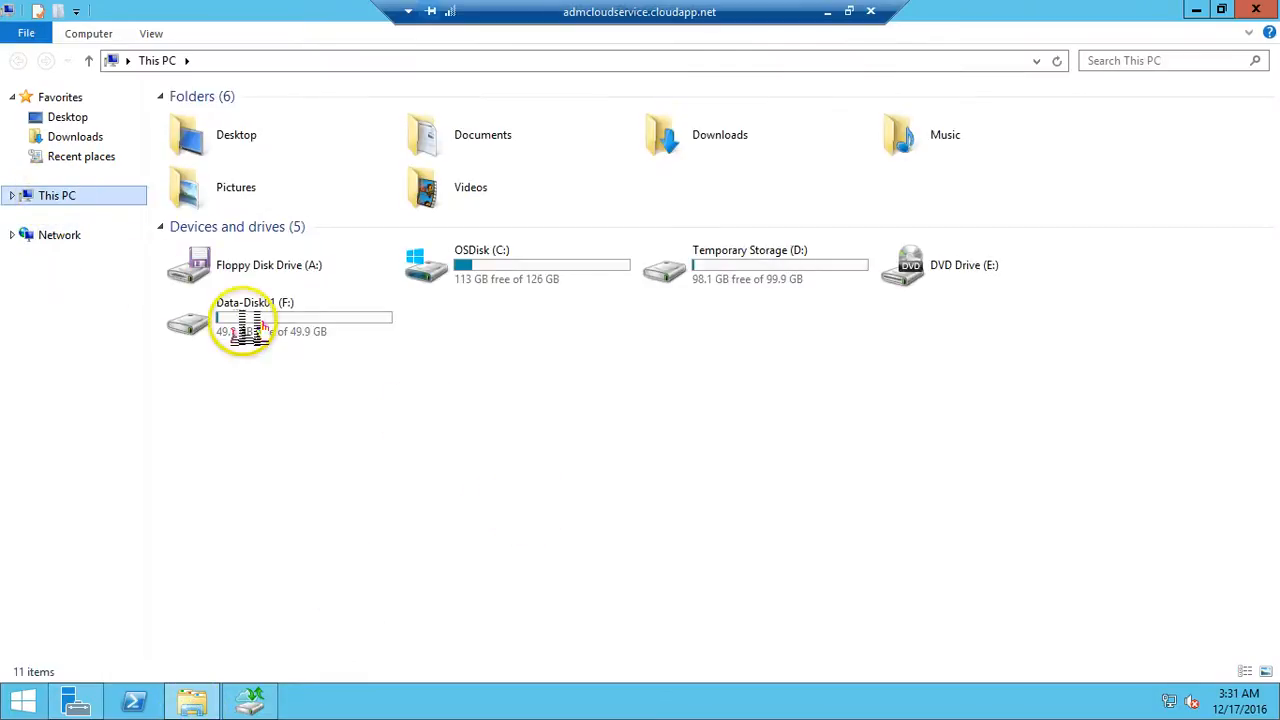
pyautogui.doubleClick(250, 320)
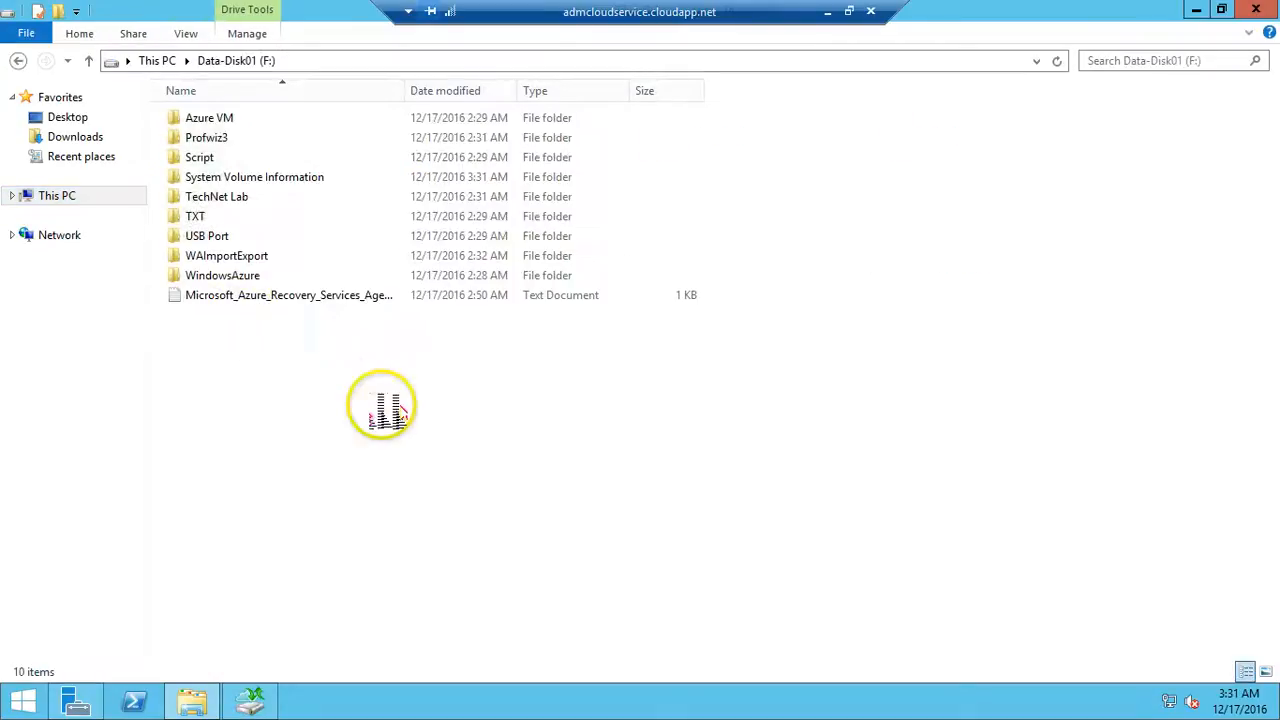
pyautogui.click(57, 196)
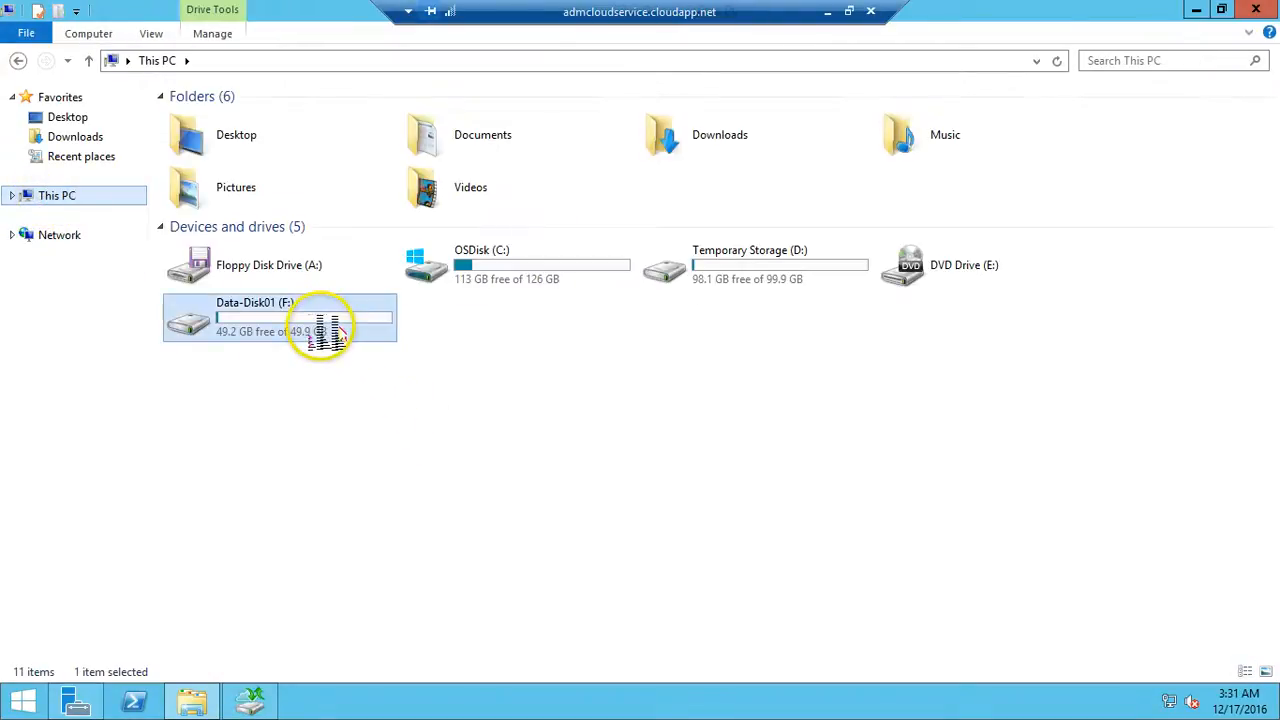
# Quick-format Data-Disk01 (F:) as NTFS with a 4096-byte allocation unit size, check the drive's contents, and close File Explorer
pyautogui.rightClick(321, 325)
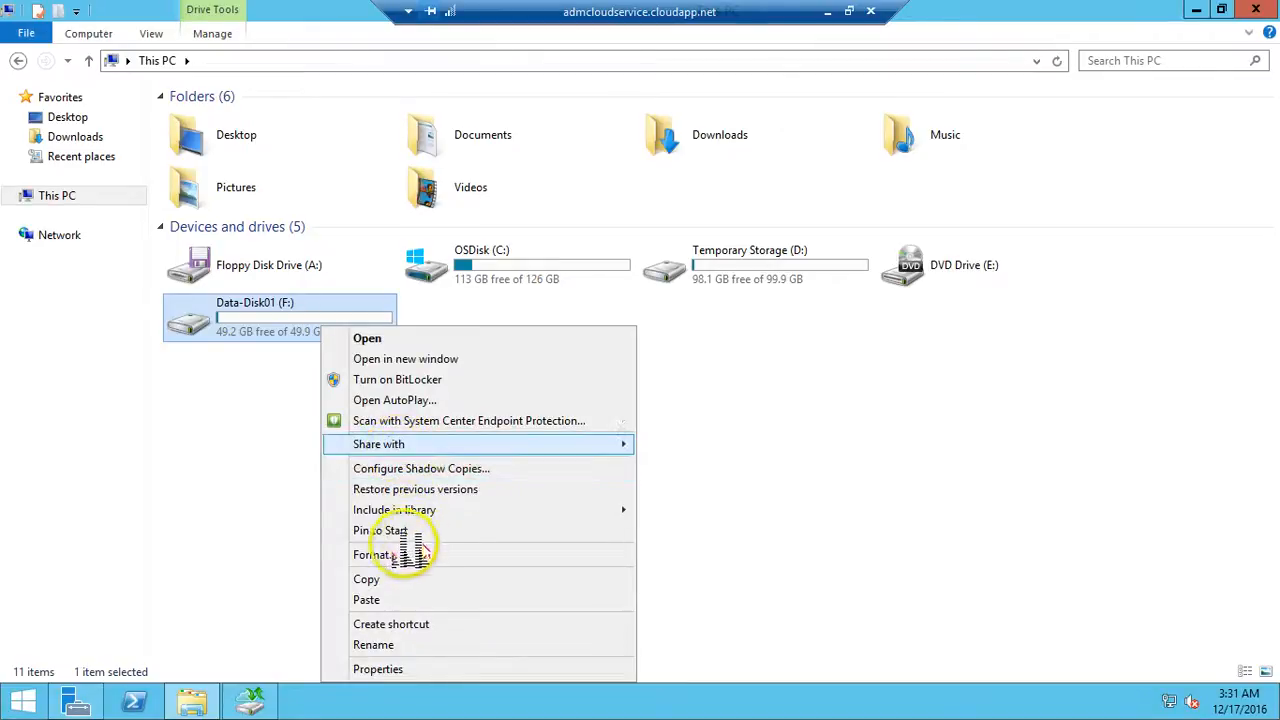
pyautogui.click(372, 555)
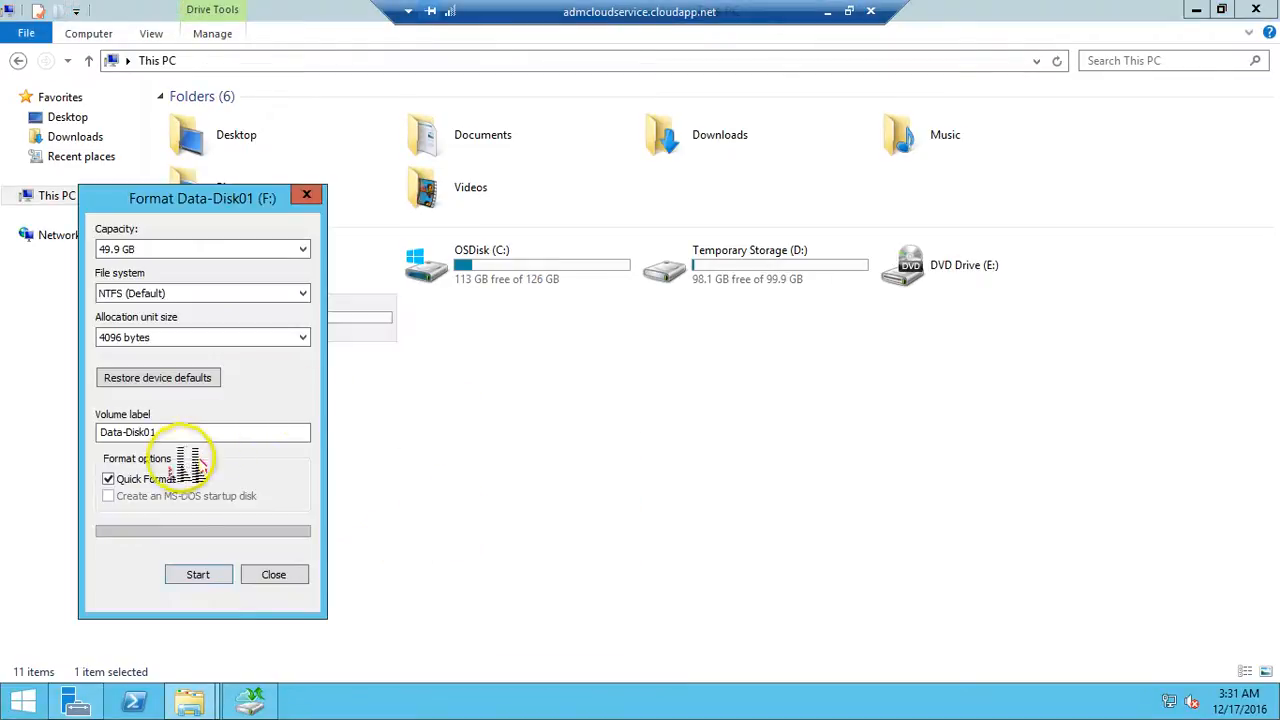
pyautogui.click(198, 572)
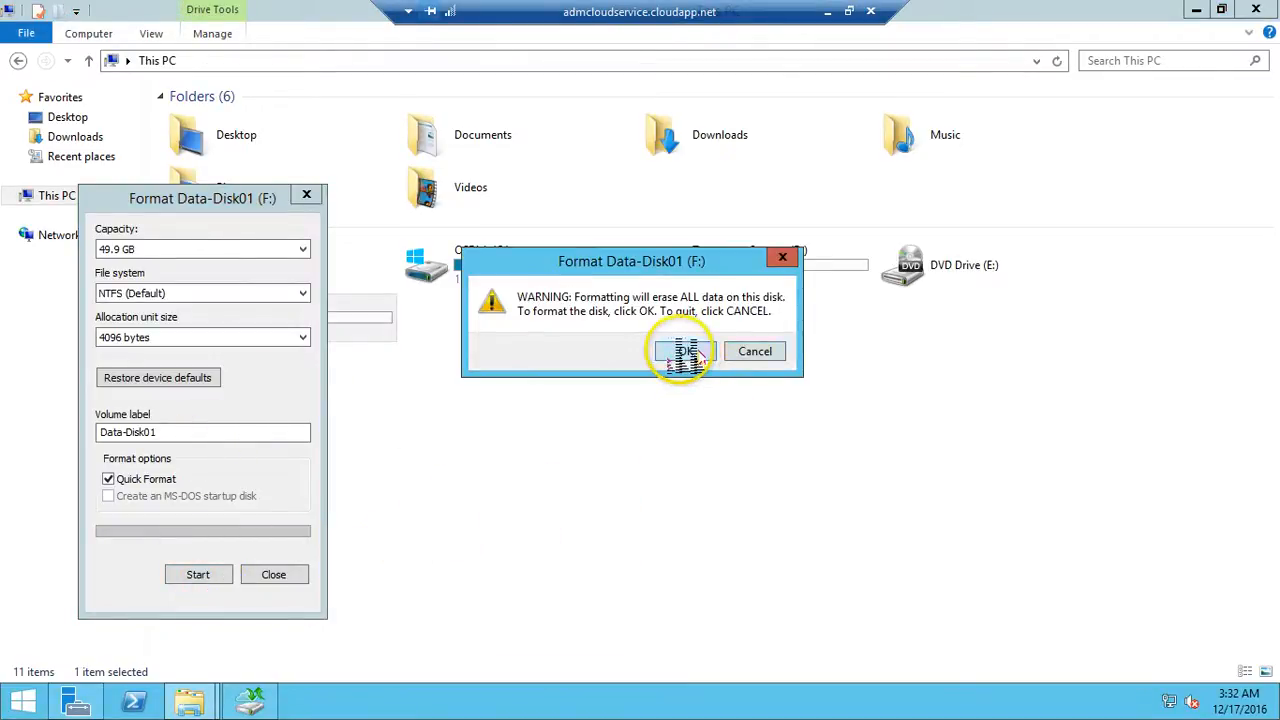
pyautogui.click(686, 352)
pyautogui.moveTo(222, 203); pyautogui.dragTo(945, 222)
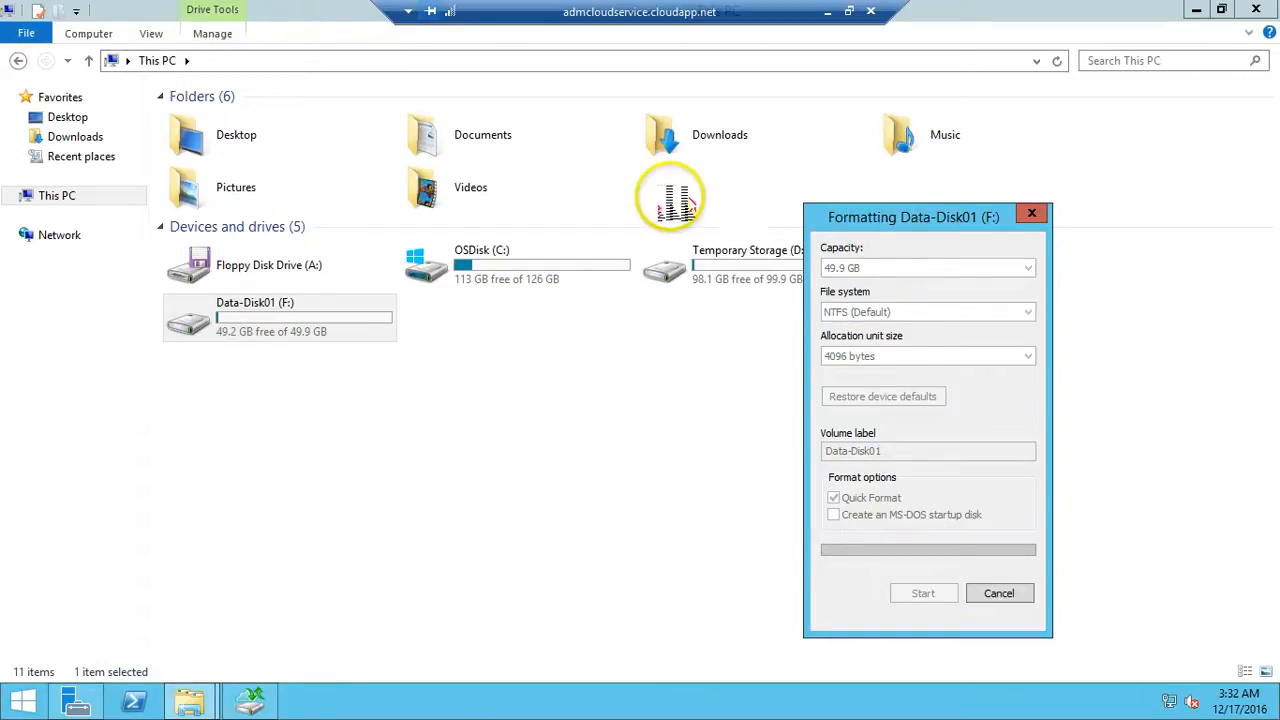
pyautogui.click(755, 348)
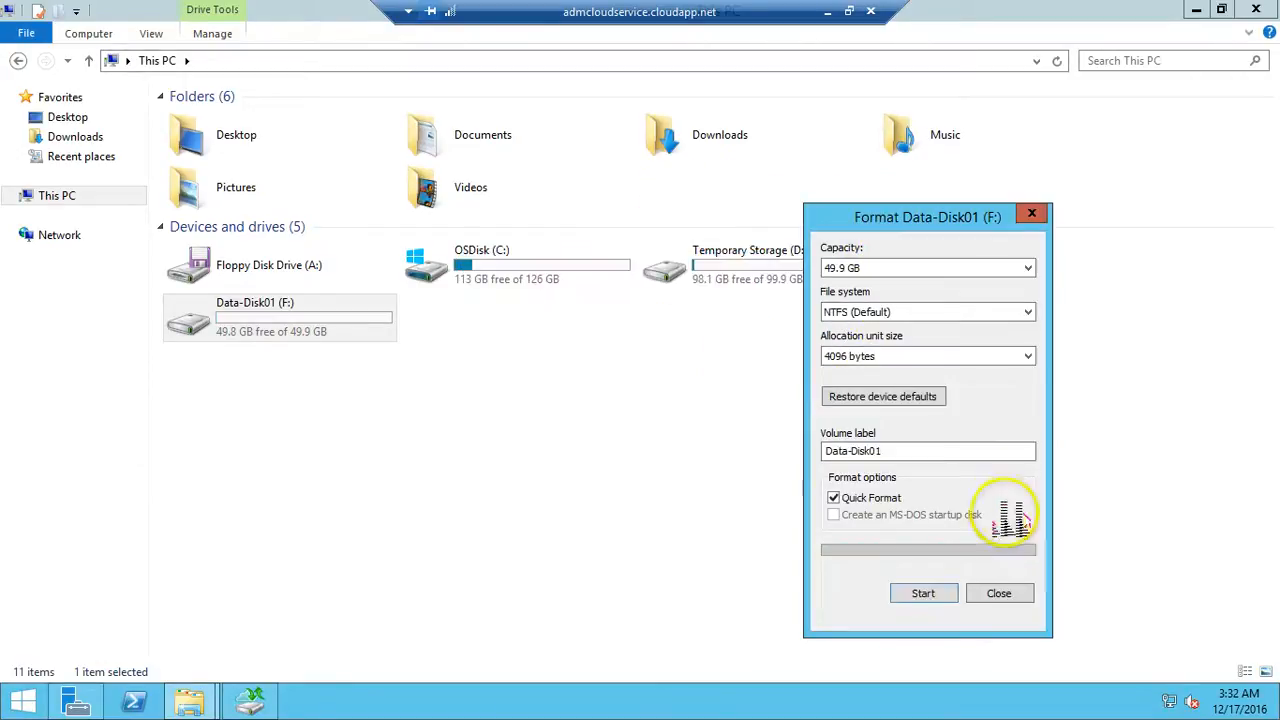
pyautogui.click(999, 592)
pyautogui.doubleClick(345, 315)
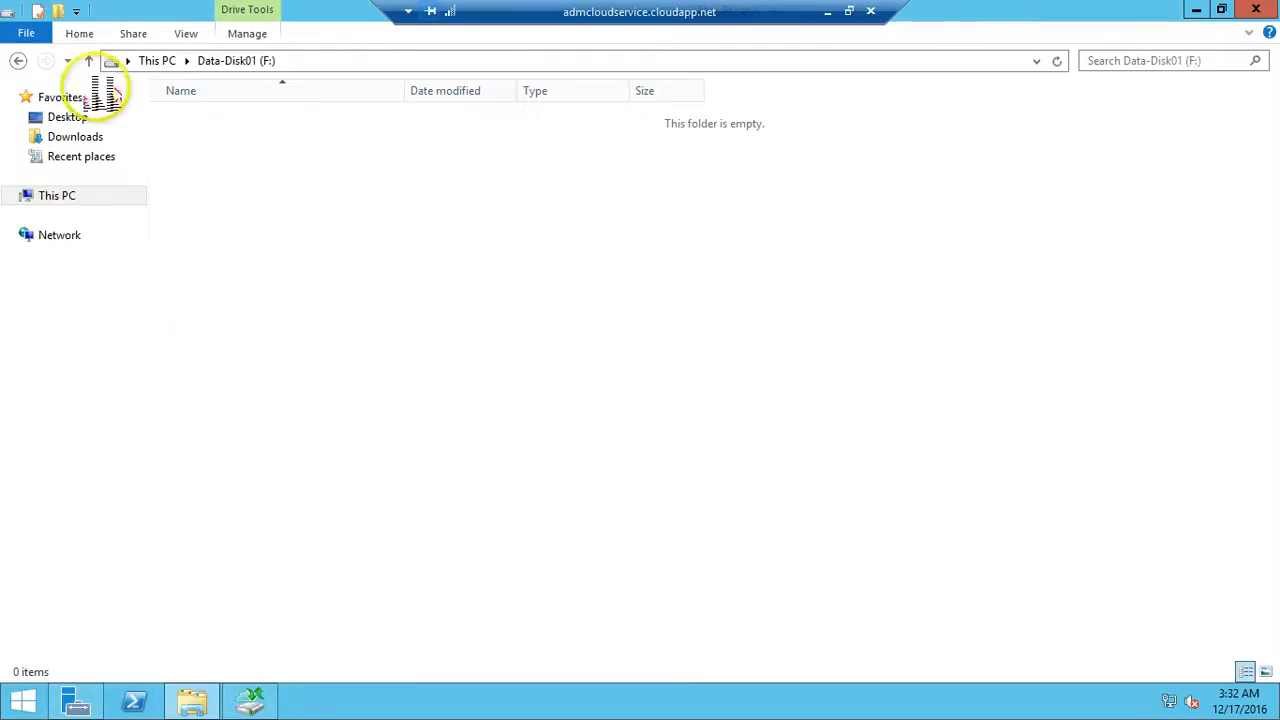
pyautogui.click(17, 61)
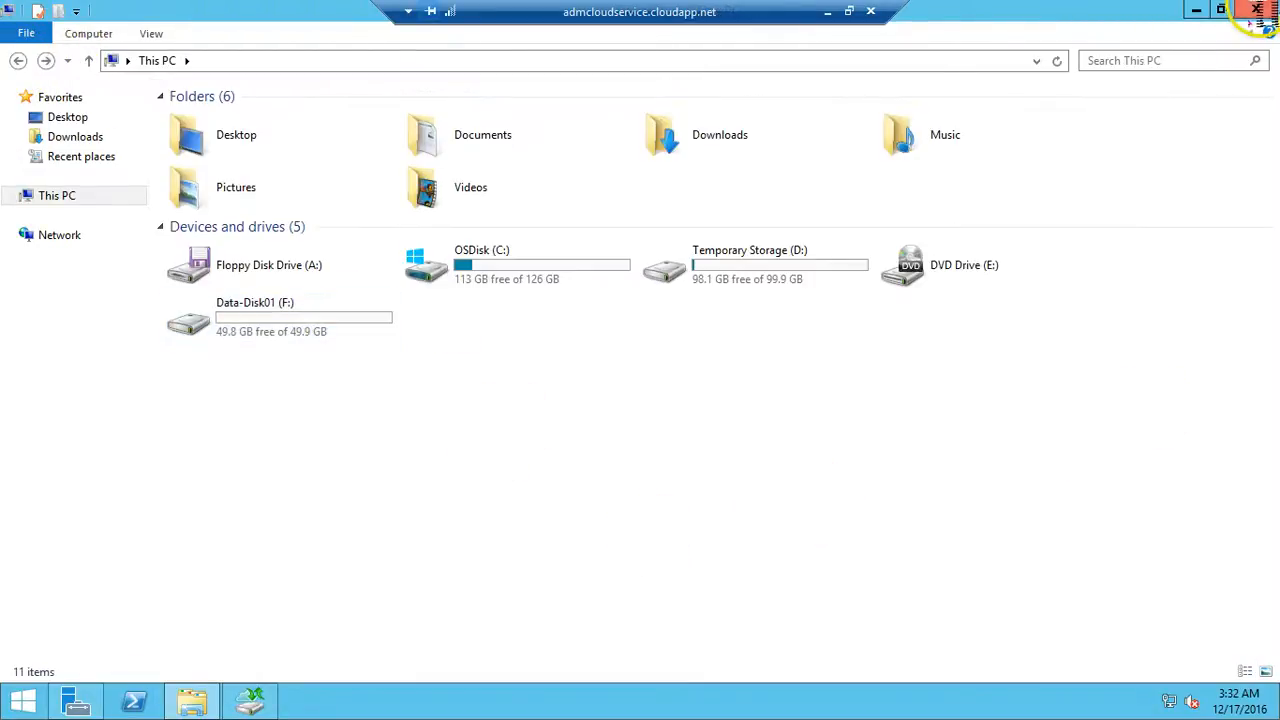
pyautogui.click(1256, 10)
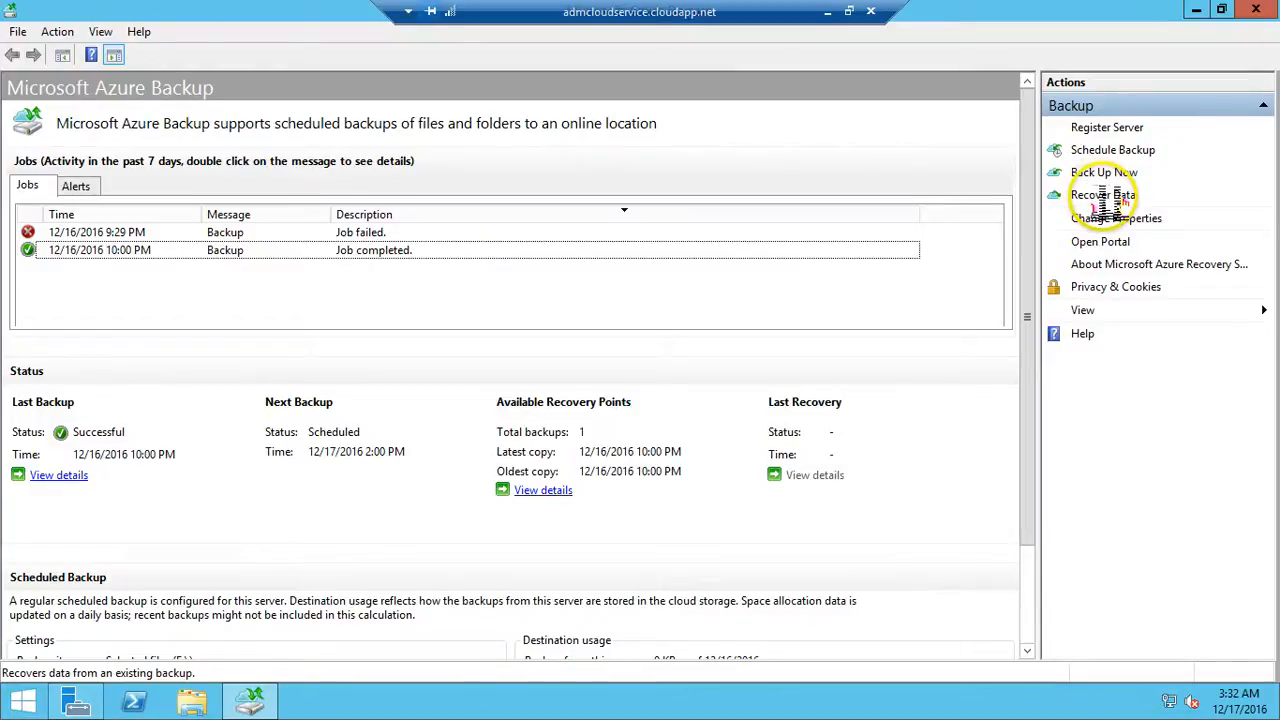
# Start recovering this server's data by browsing for files, selecting all items from the F:\ volume's 12/17/2016 3:30 AM backup
pyautogui.click(1103, 195)
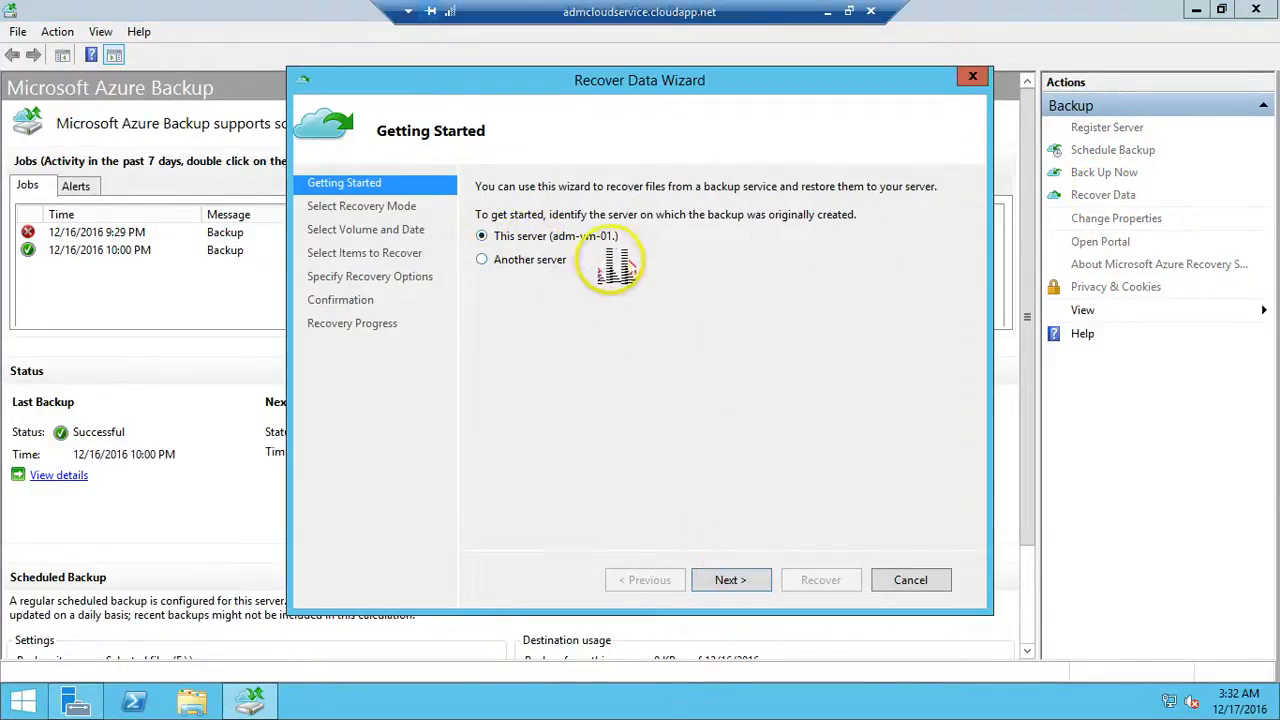
pyautogui.click(731, 580)
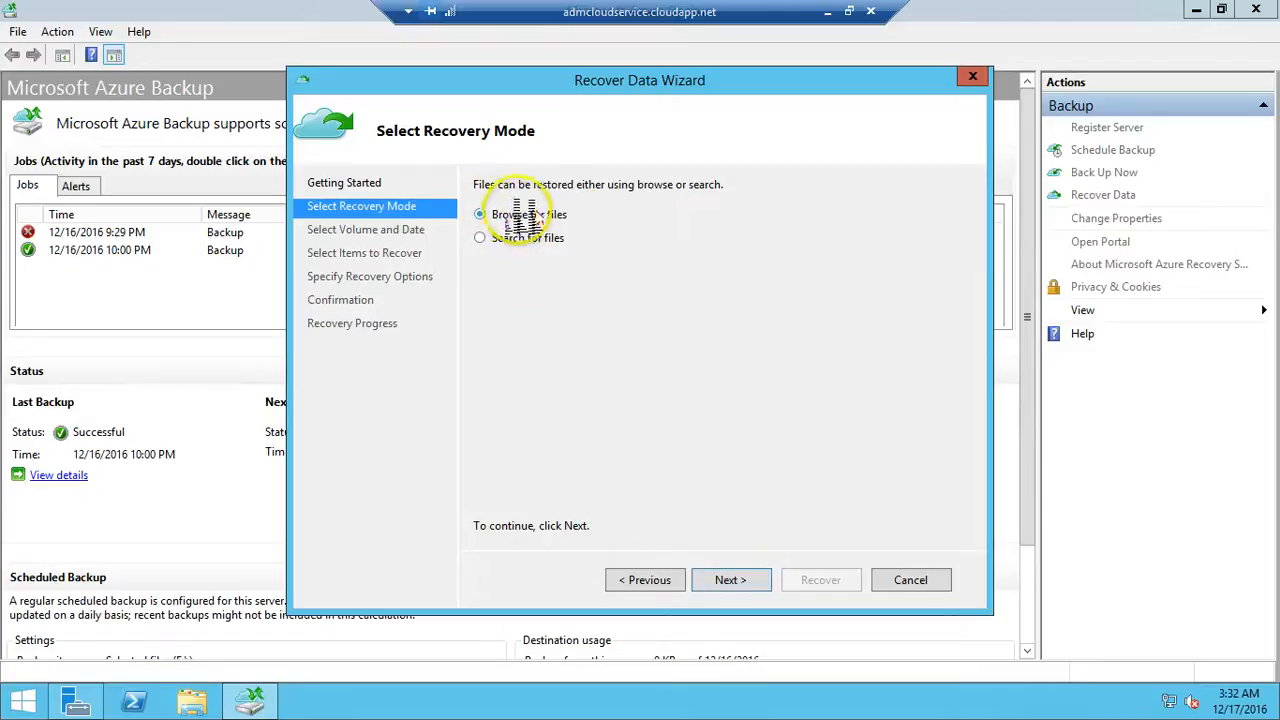
pyautogui.click(740, 582)
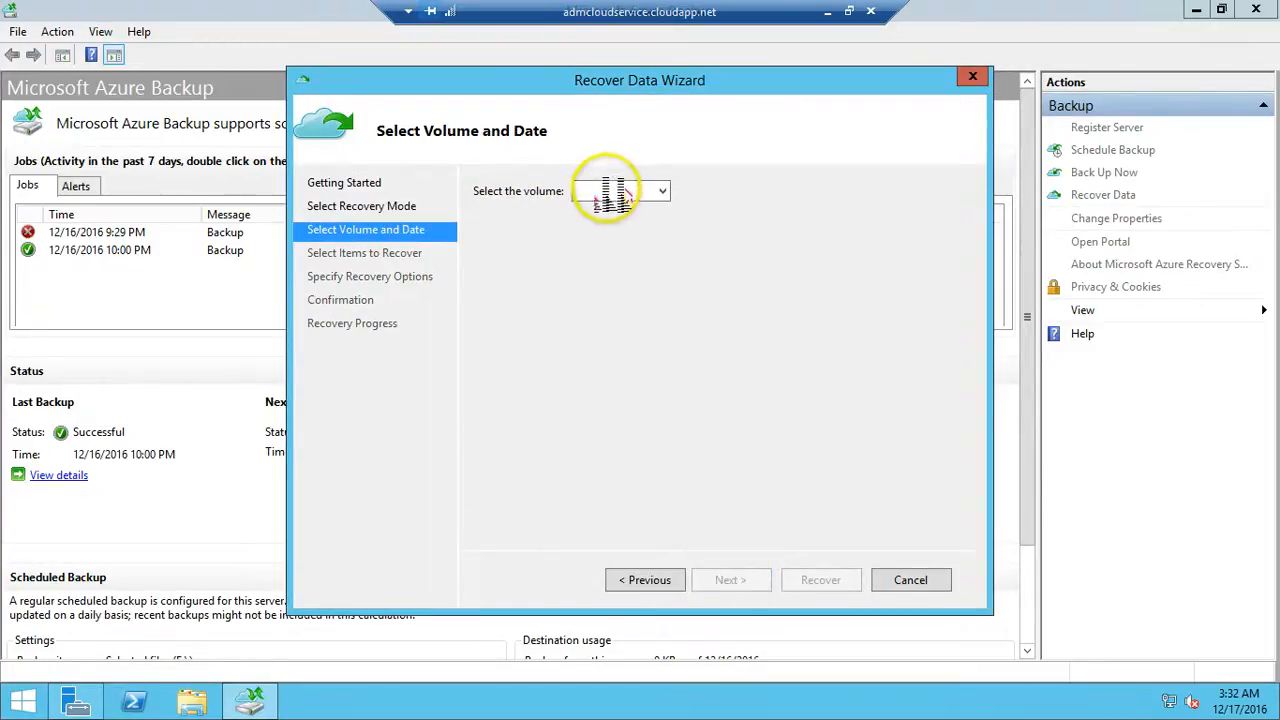
pyautogui.click(610, 190)
pyautogui.click(625, 210)
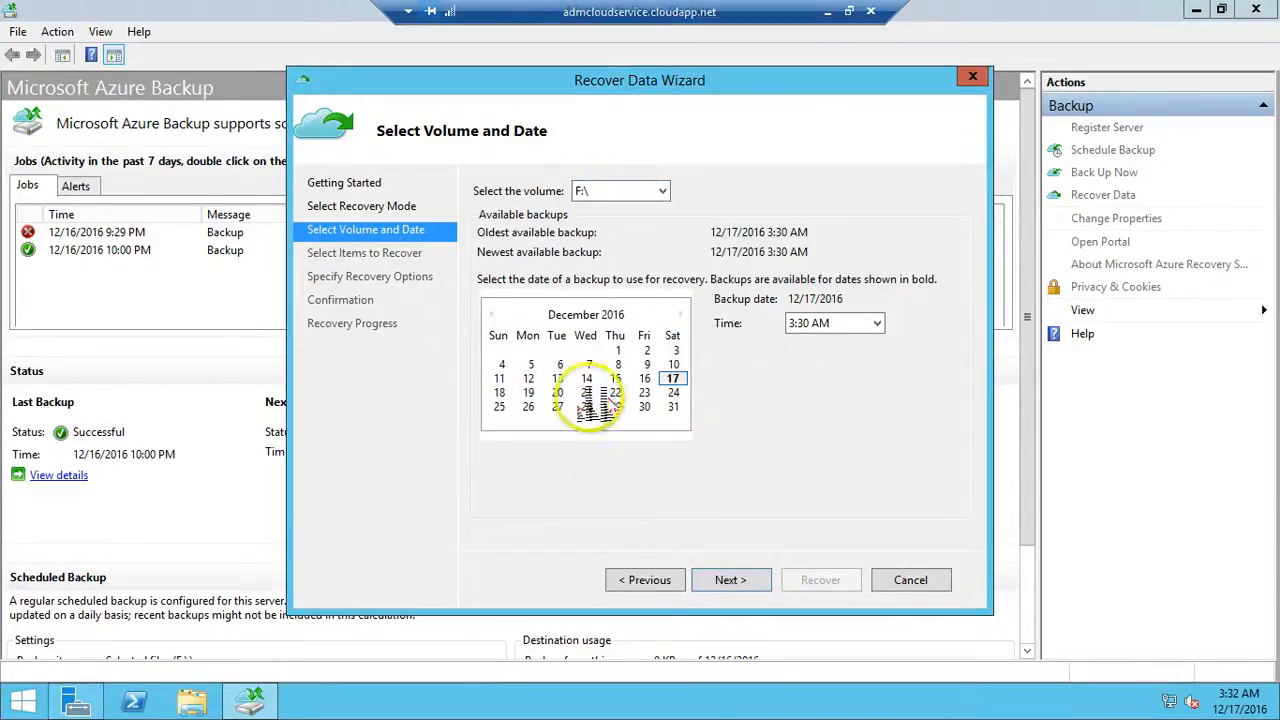
pyautogui.click(812, 323)
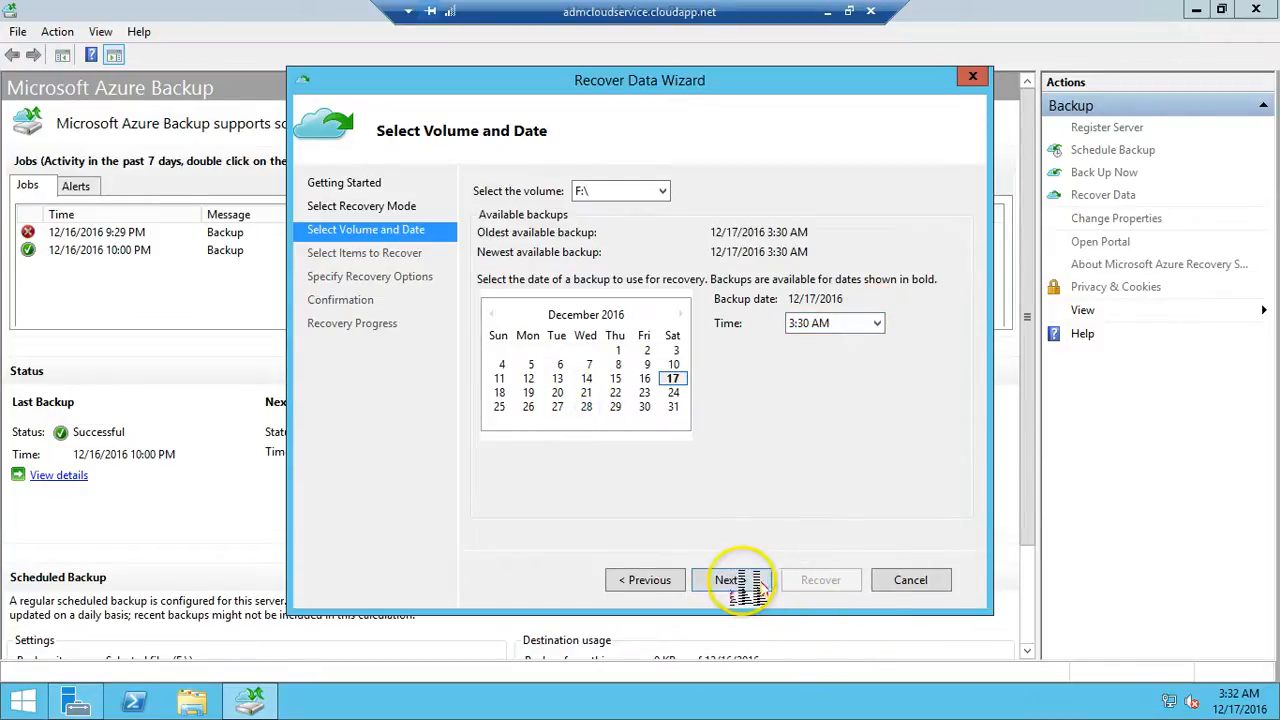
pyautogui.click(740, 580)
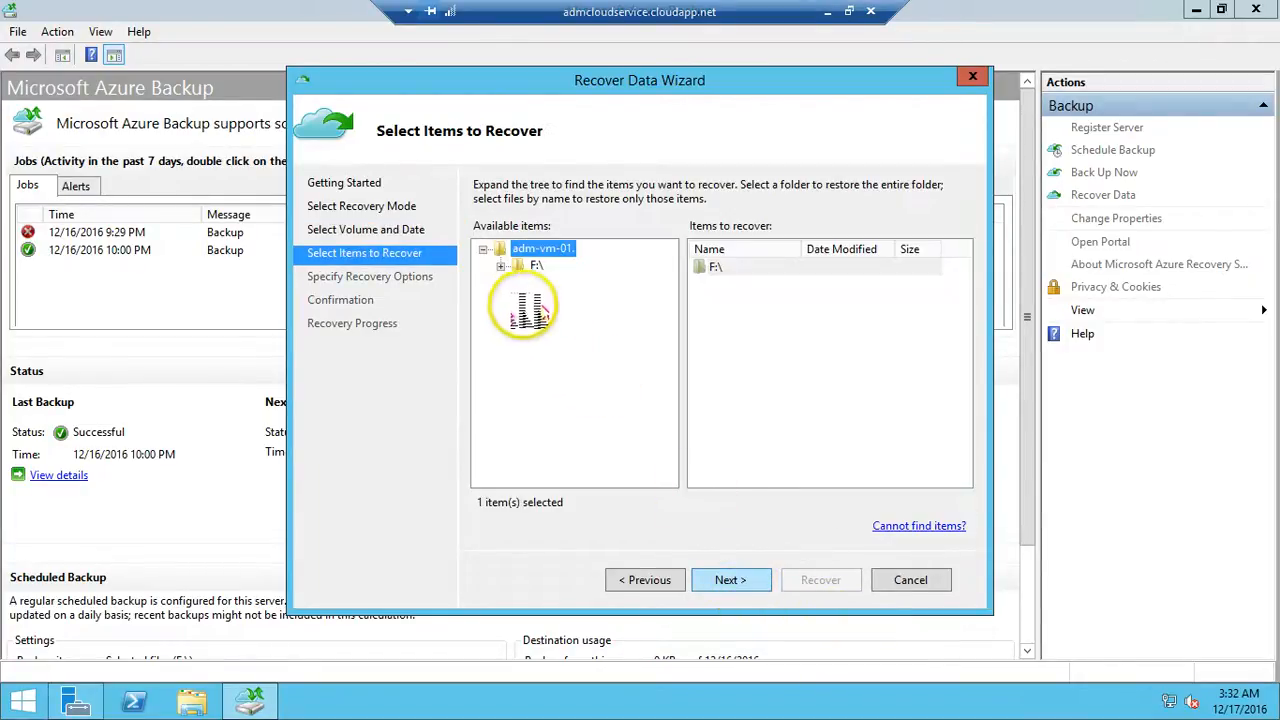
pyautogui.click(537, 266)
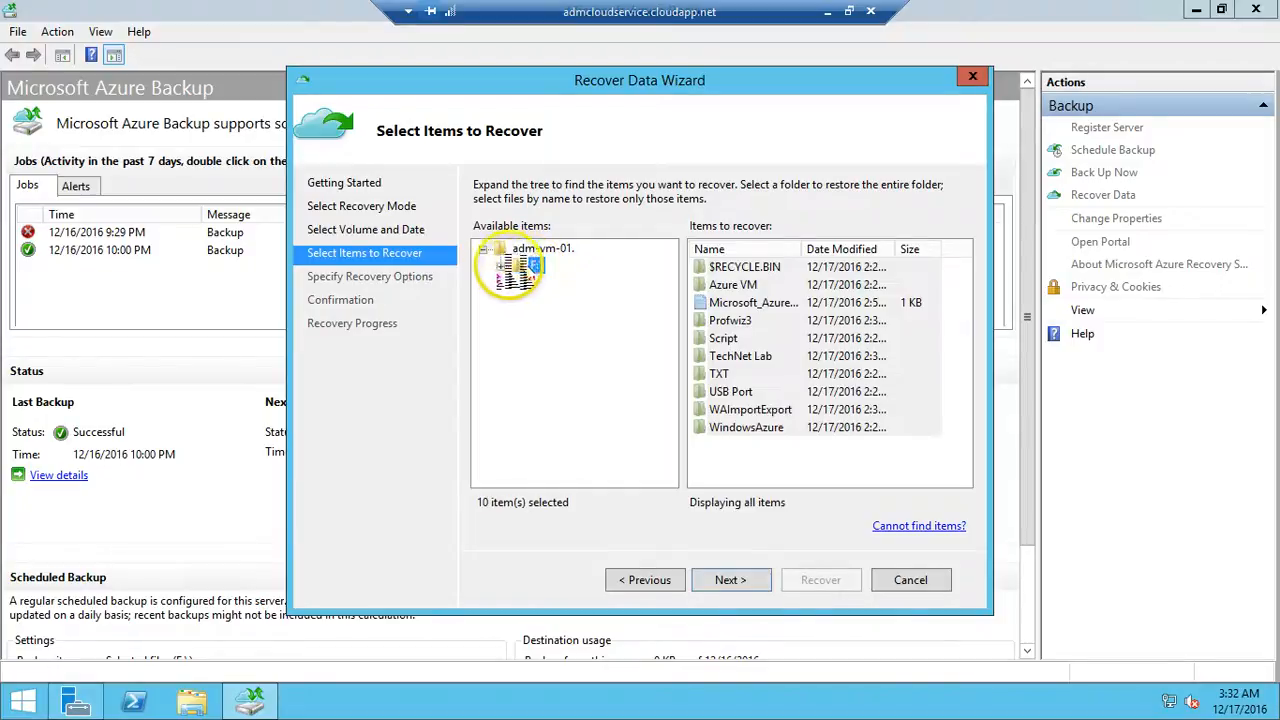
pyautogui.click(731, 580)
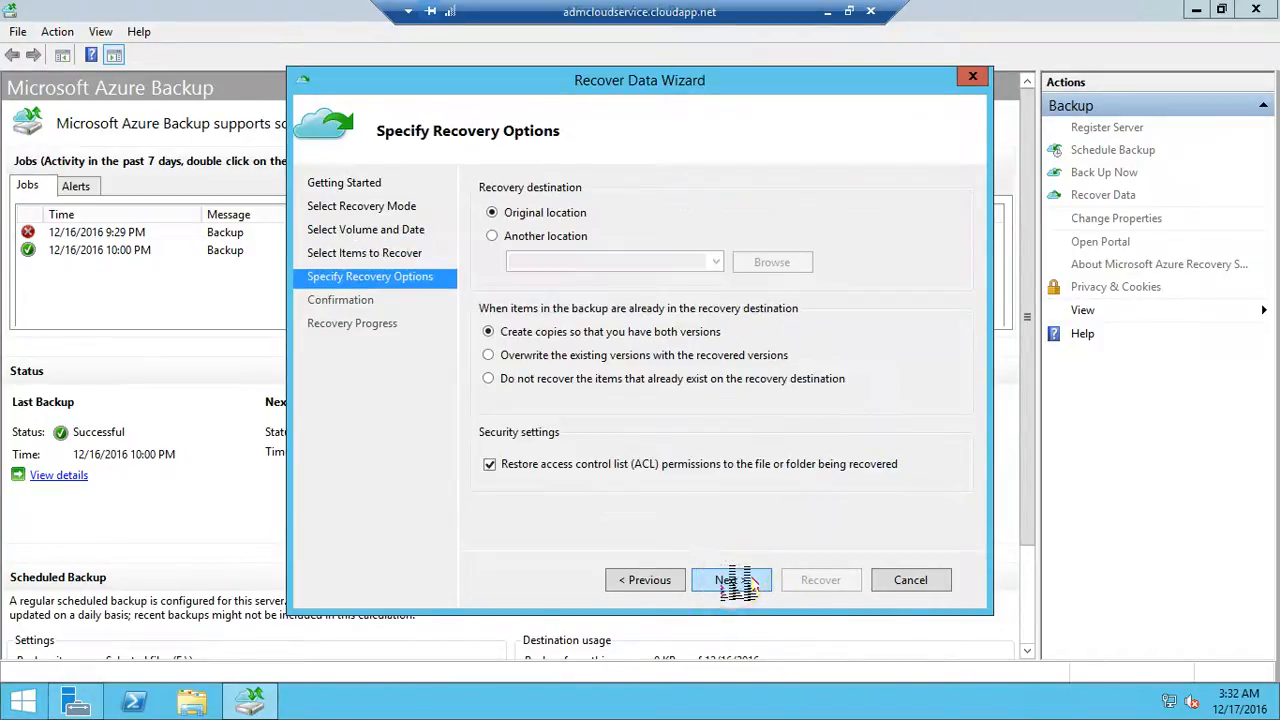
pyautogui.click(505, 237)
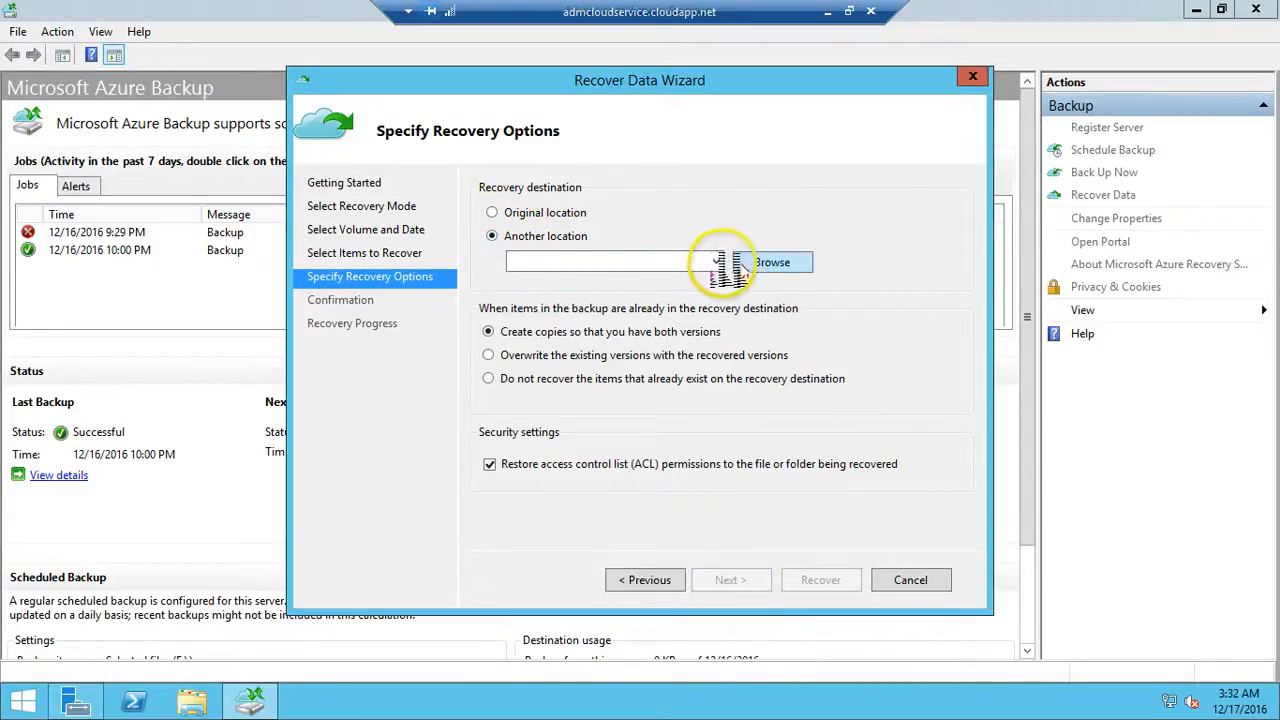
pyautogui.click(768, 264)
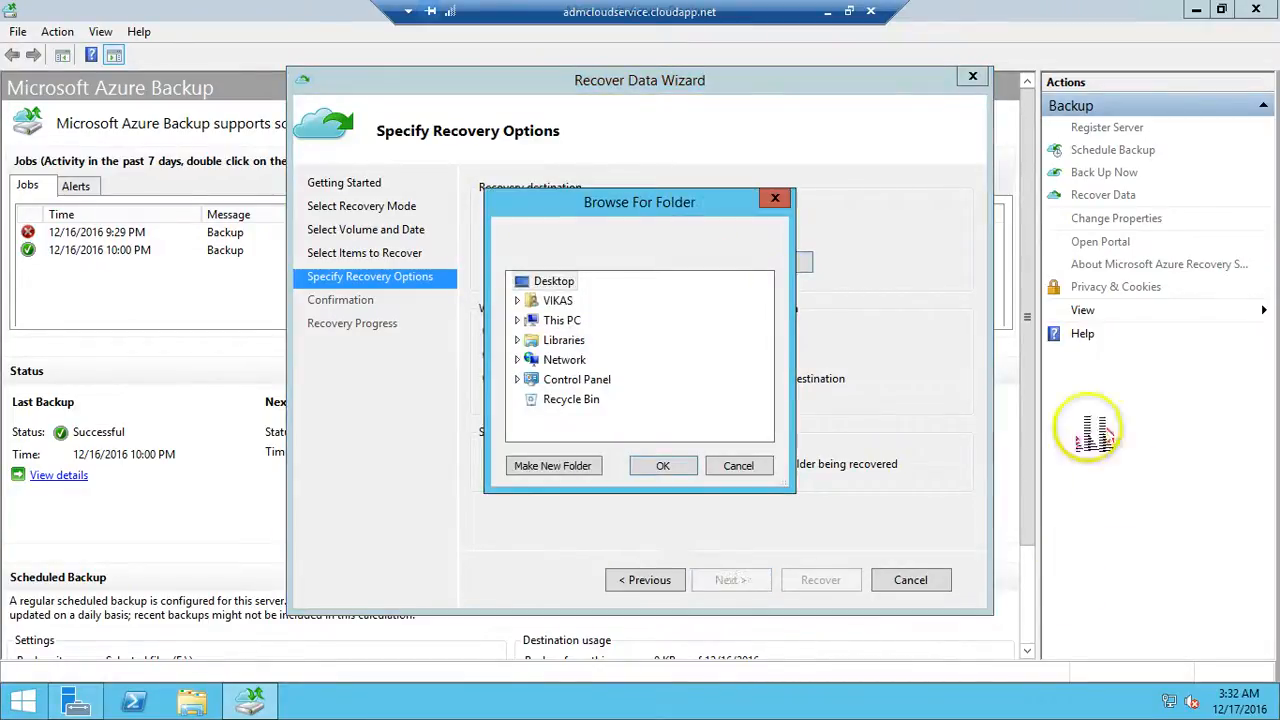
pyautogui.doubleClick(560, 320)
pyautogui.moveTo(617, 214); pyautogui.dragTo(828, 175)
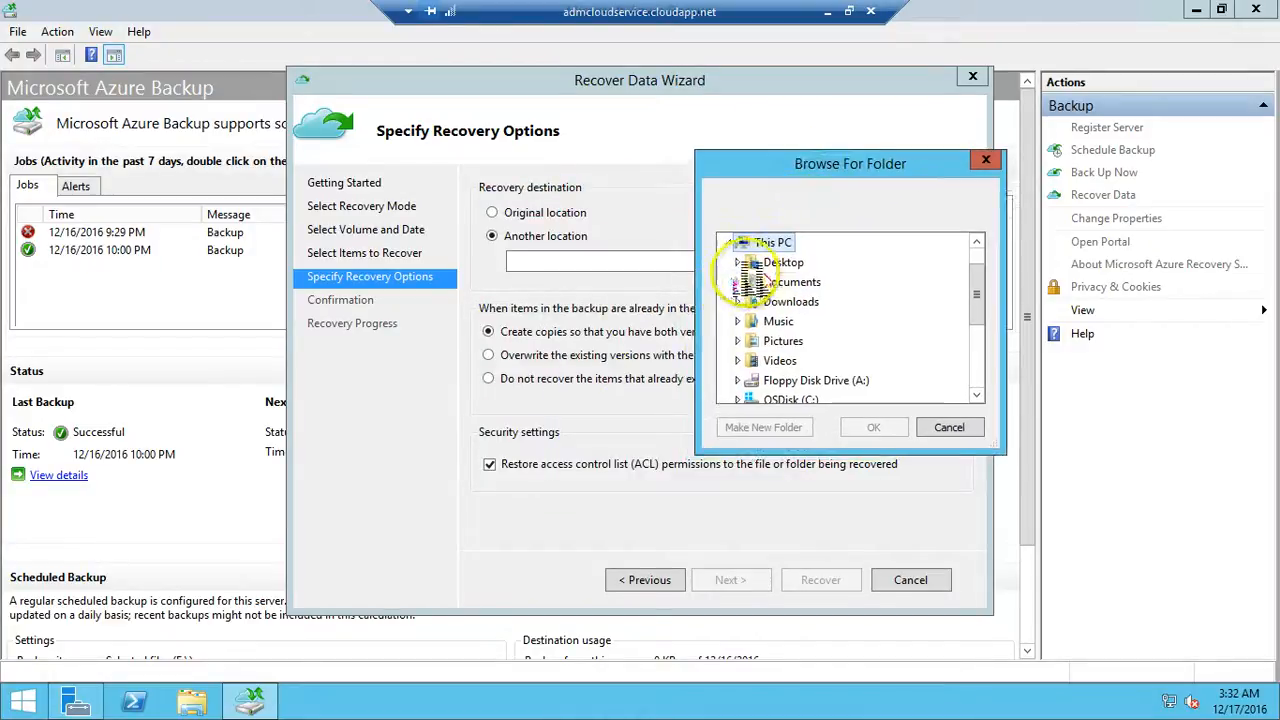
pyautogui.click(790, 301)
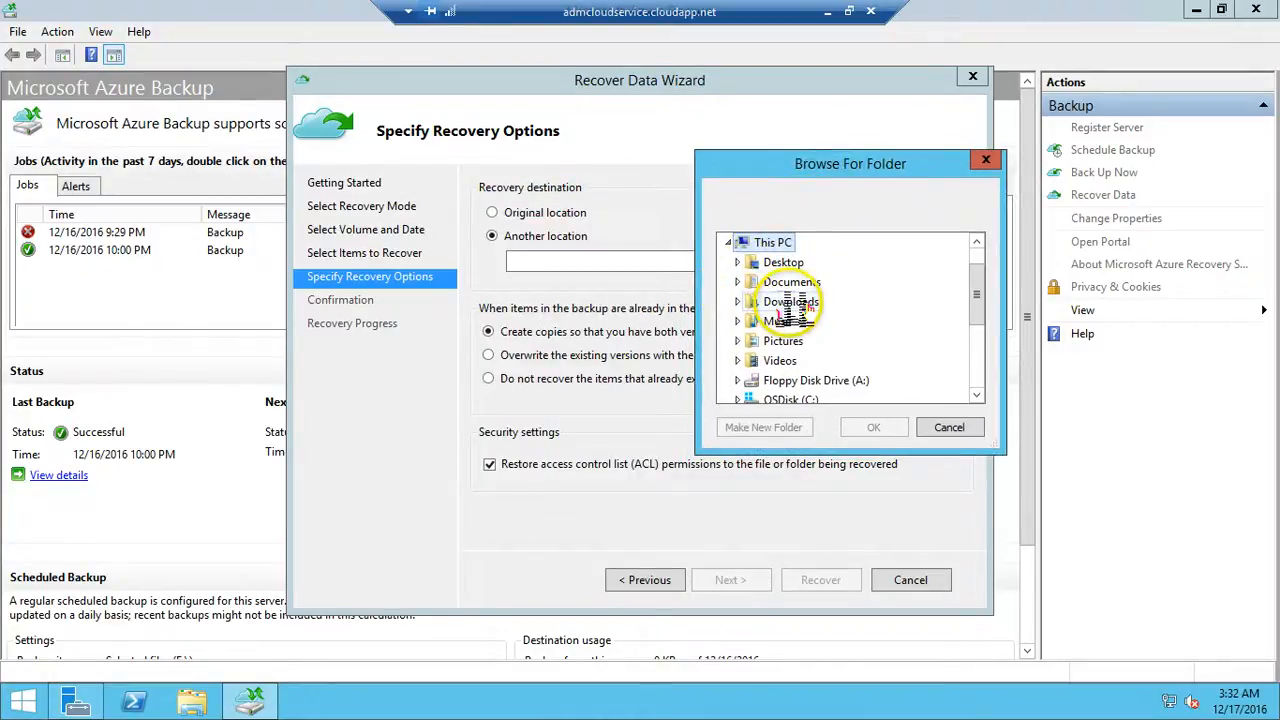
pyautogui.click(950, 428)
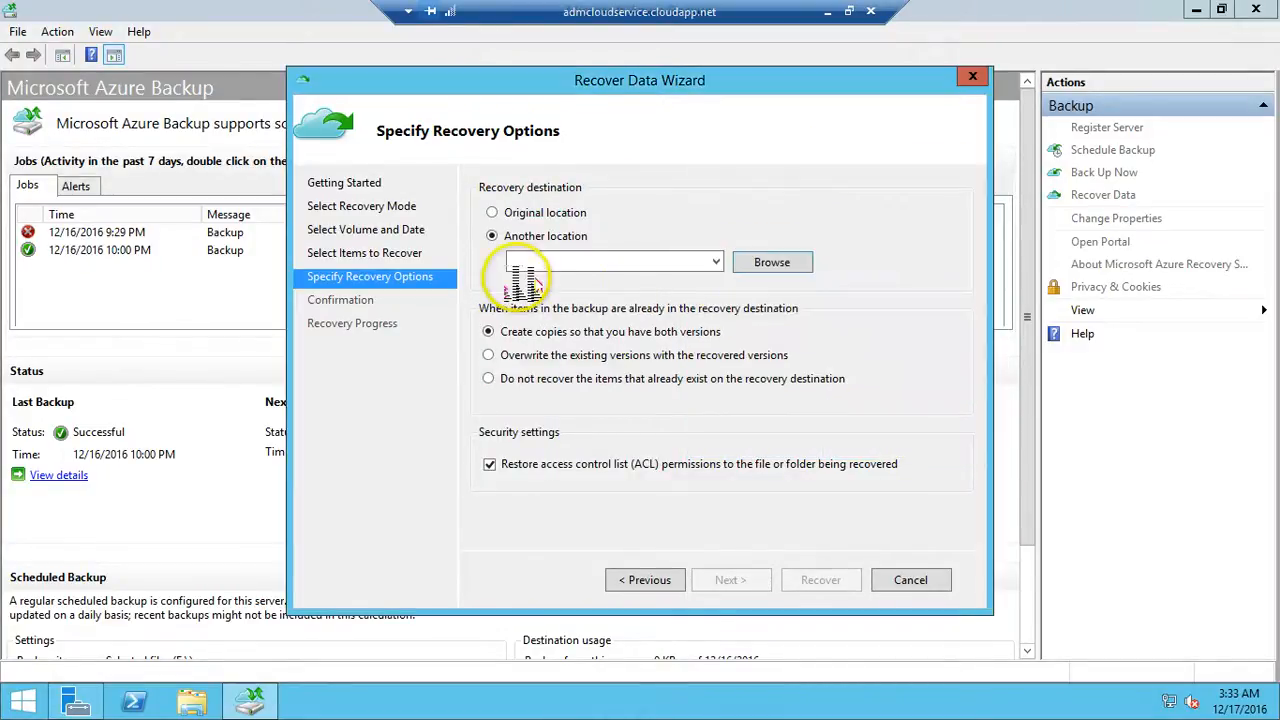
pyautogui.click(492, 213)
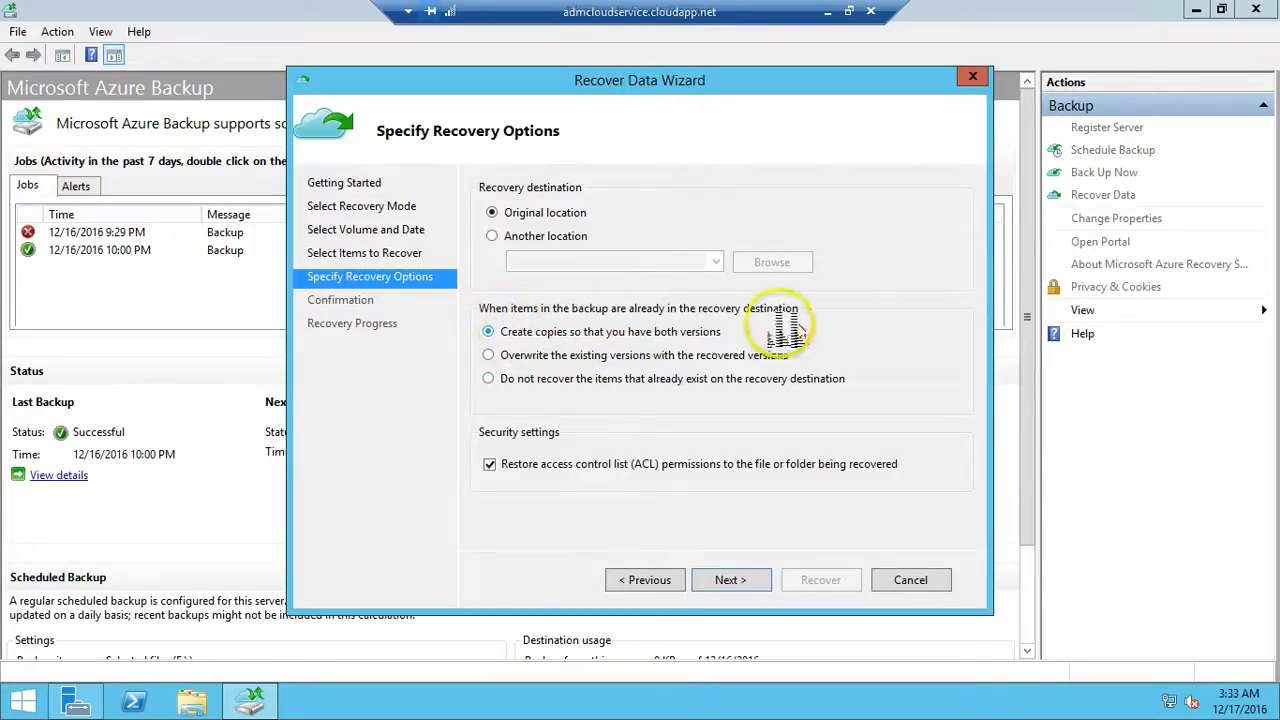
# Review the recovery items, recover them to the original location as copies with ACL permissions restored, and watch the recovery progress
pyautogui.click(738, 582)
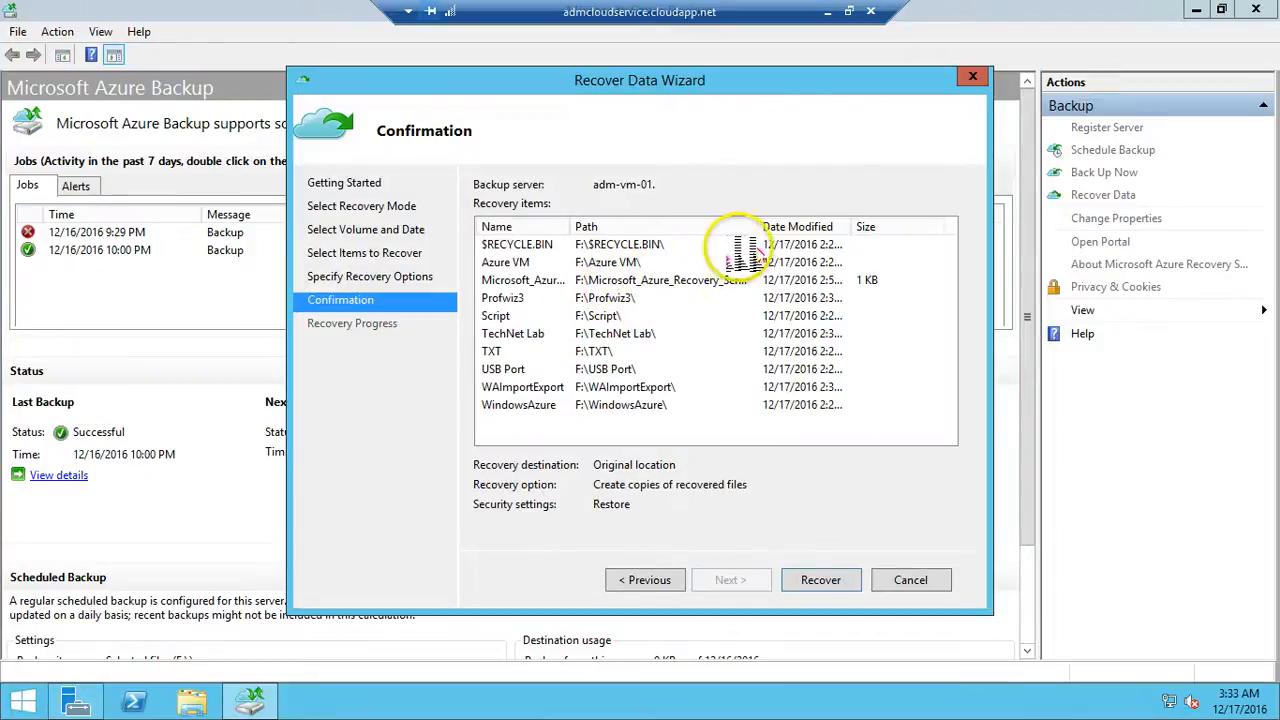
pyautogui.moveTo(850, 223); pyautogui.dragTo(886, 220)
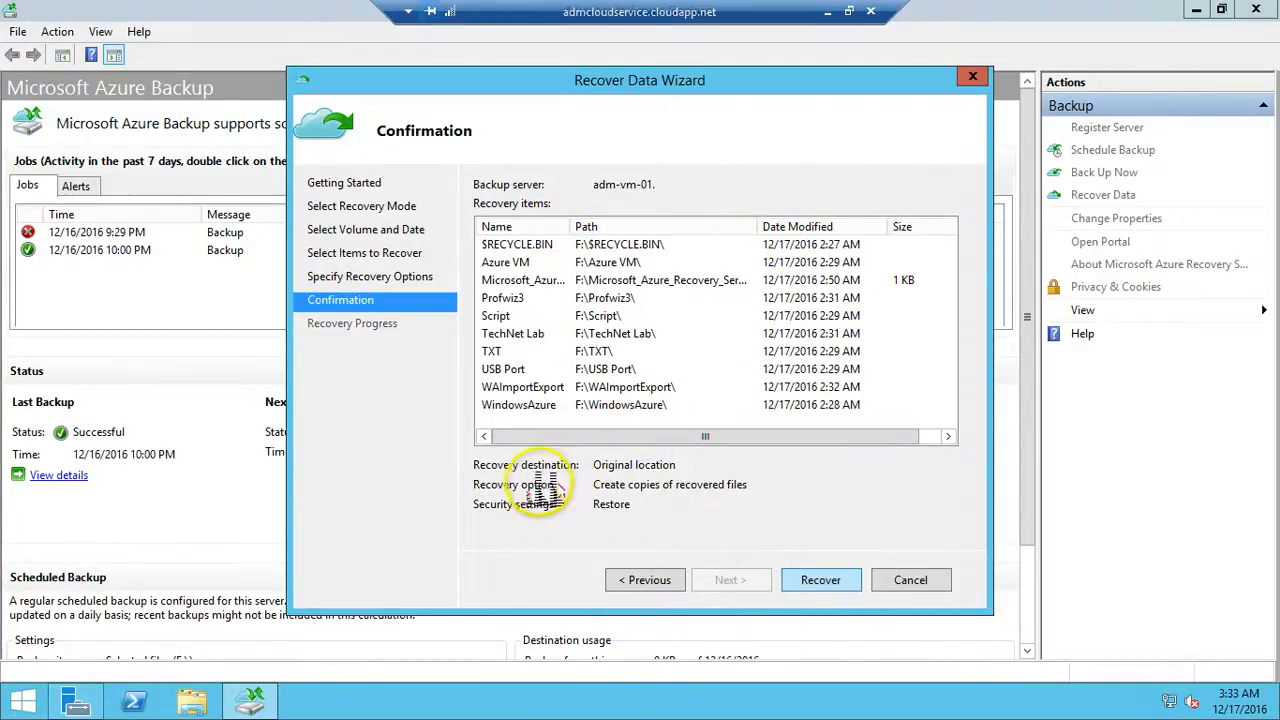
pyautogui.click(822, 580)
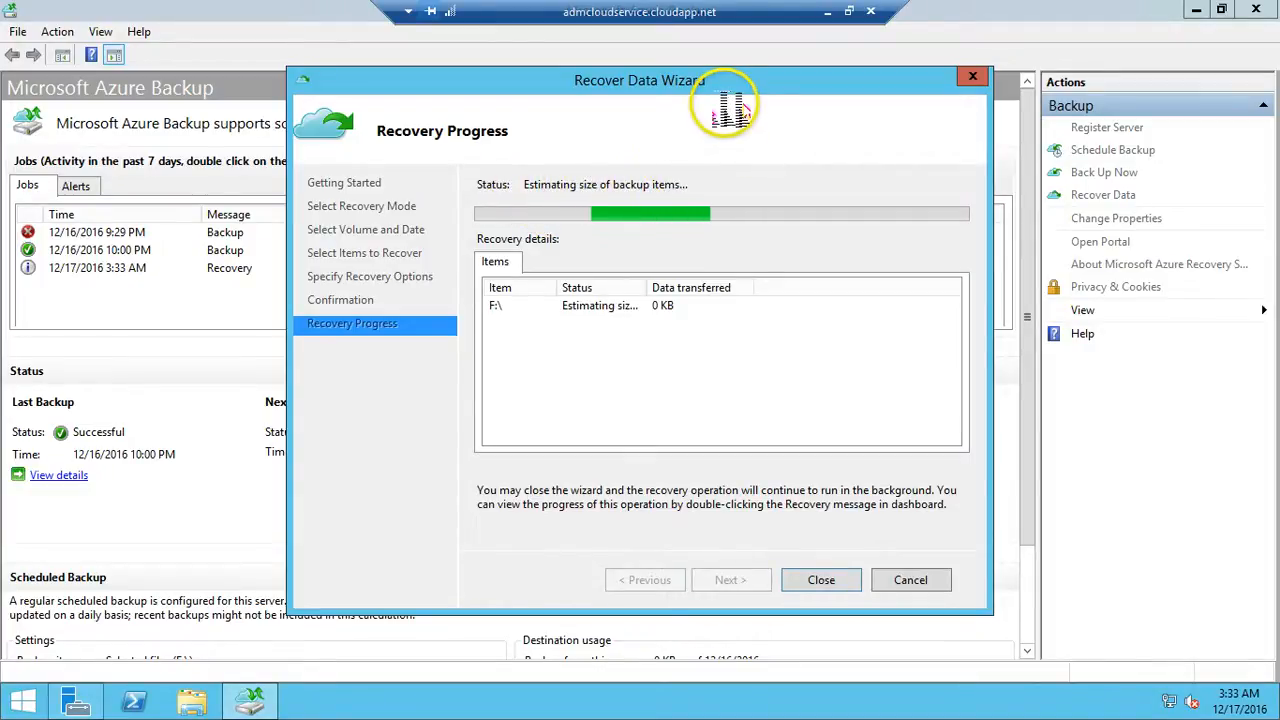
pyautogui.moveTo(720, 88); pyautogui.dragTo(808, 124)
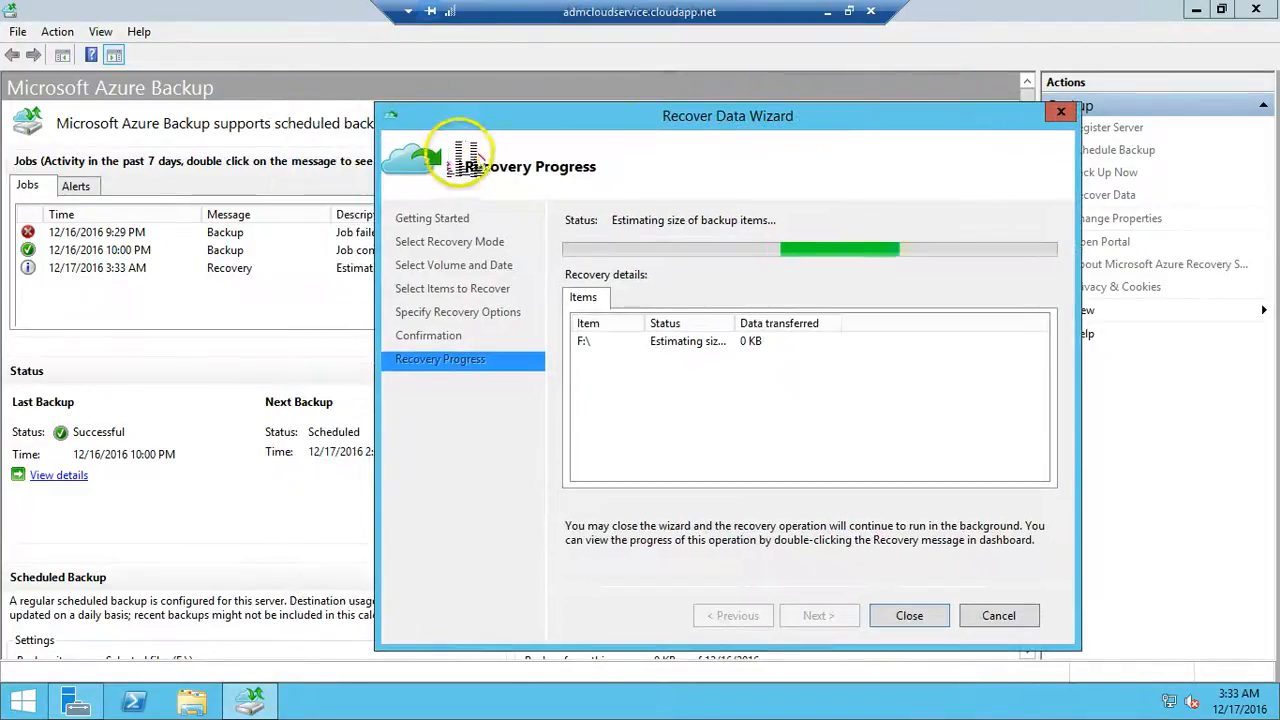
pyautogui.moveTo(520, 120); pyautogui.dragTo(761, 166)
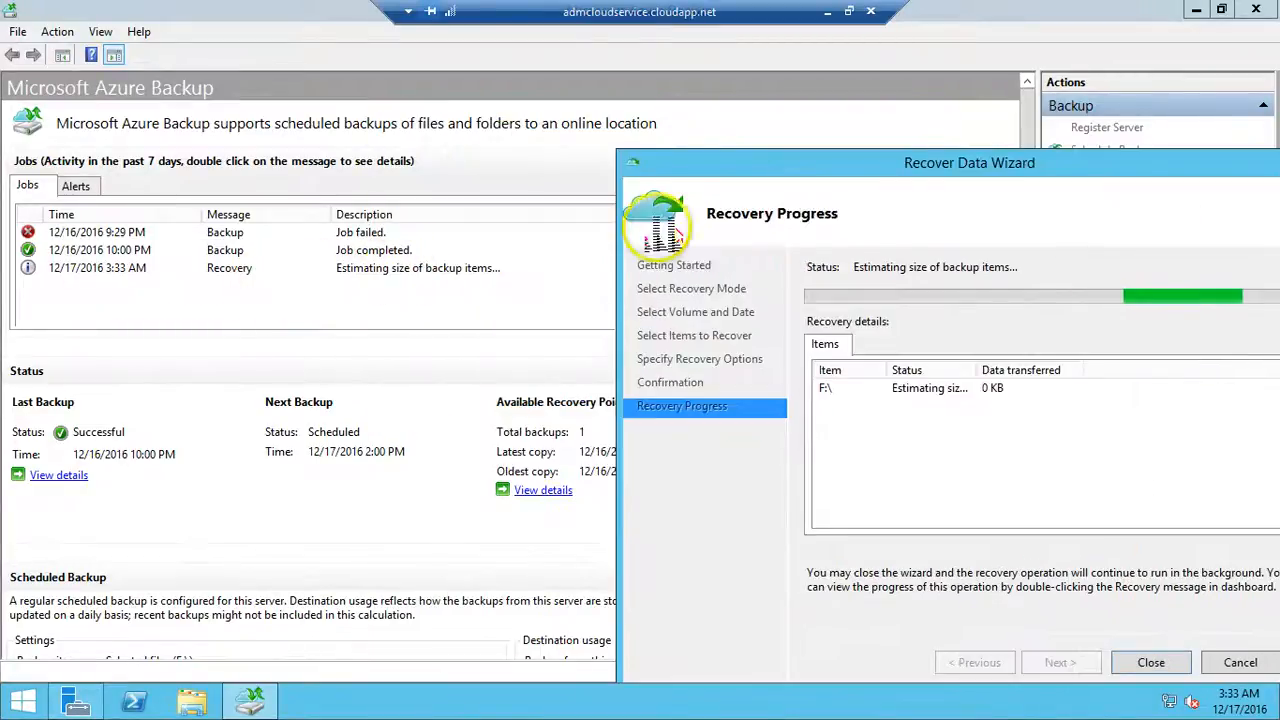
pyautogui.moveTo(580, 120); pyautogui.dragTo(295, 57)
pyautogui.click(630, 289)
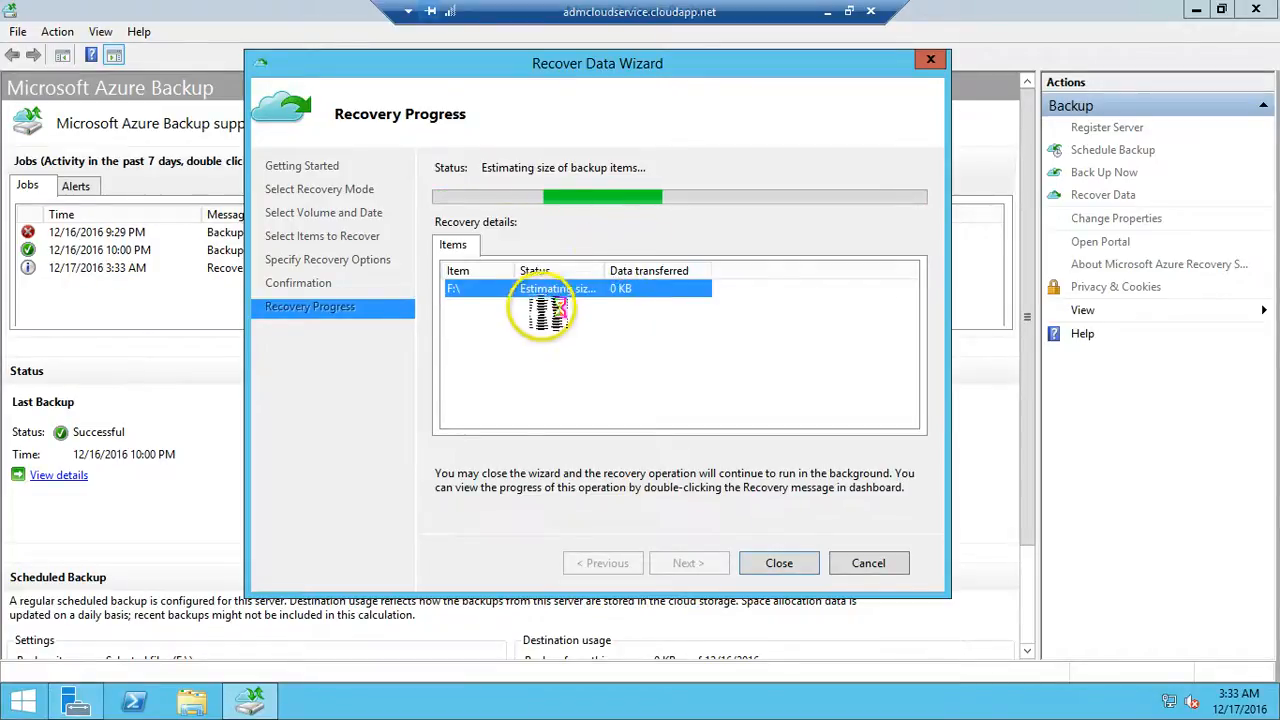
# Check the contents of Data-Disk01 (F:) in File Explorer, refresh the folder view, and minimize the window
pyautogui.click(200, 702)
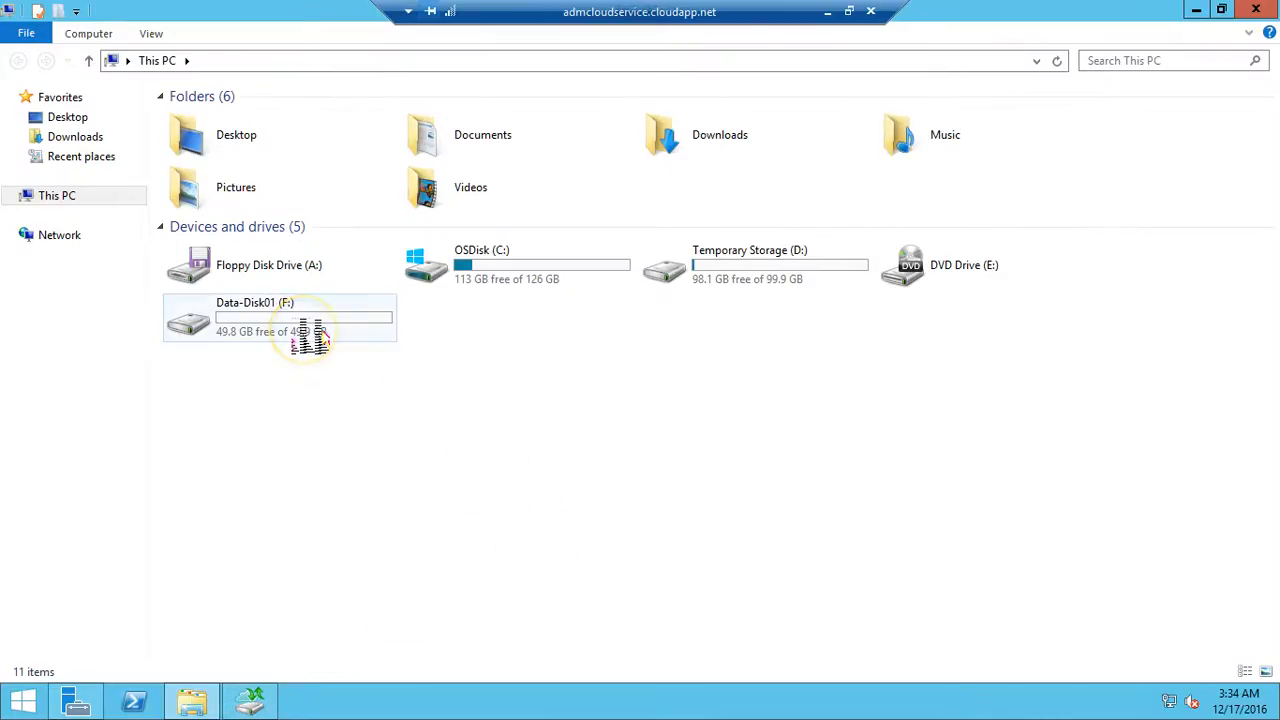
pyautogui.doubleClick(310, 338)
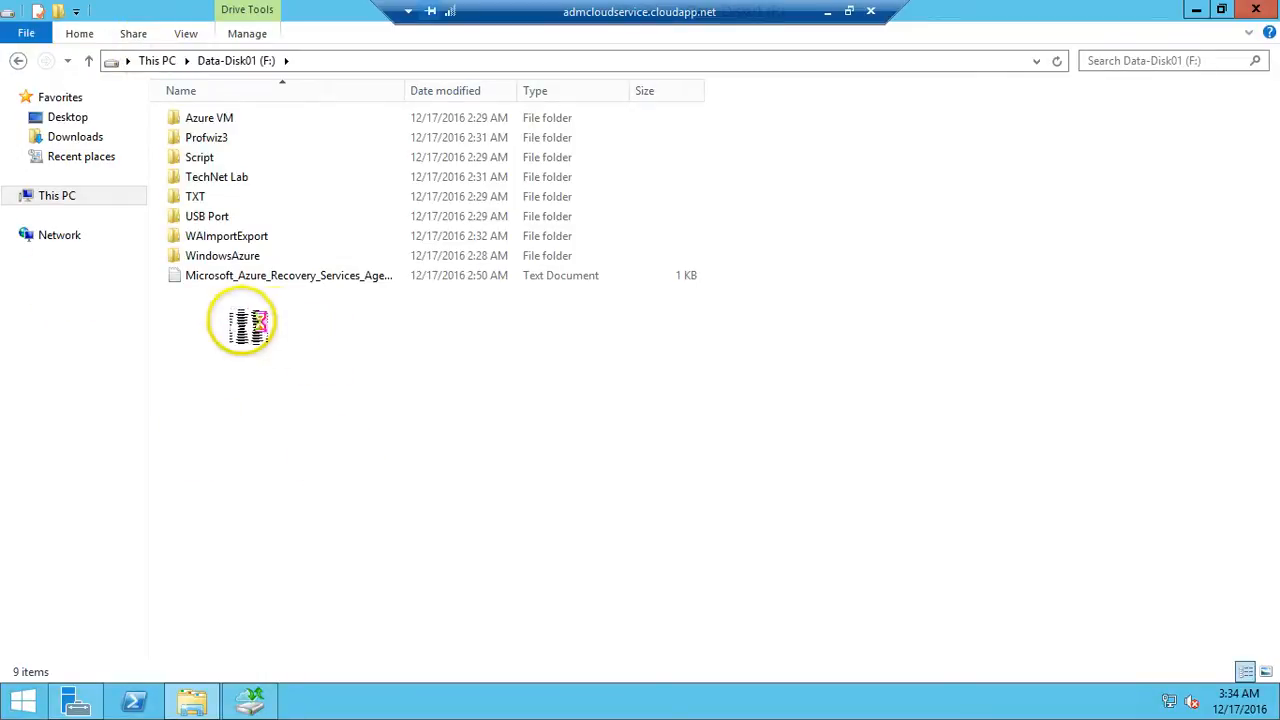
pyautogui.rightClick(345, 362)
pyautogui.click(442, 438)
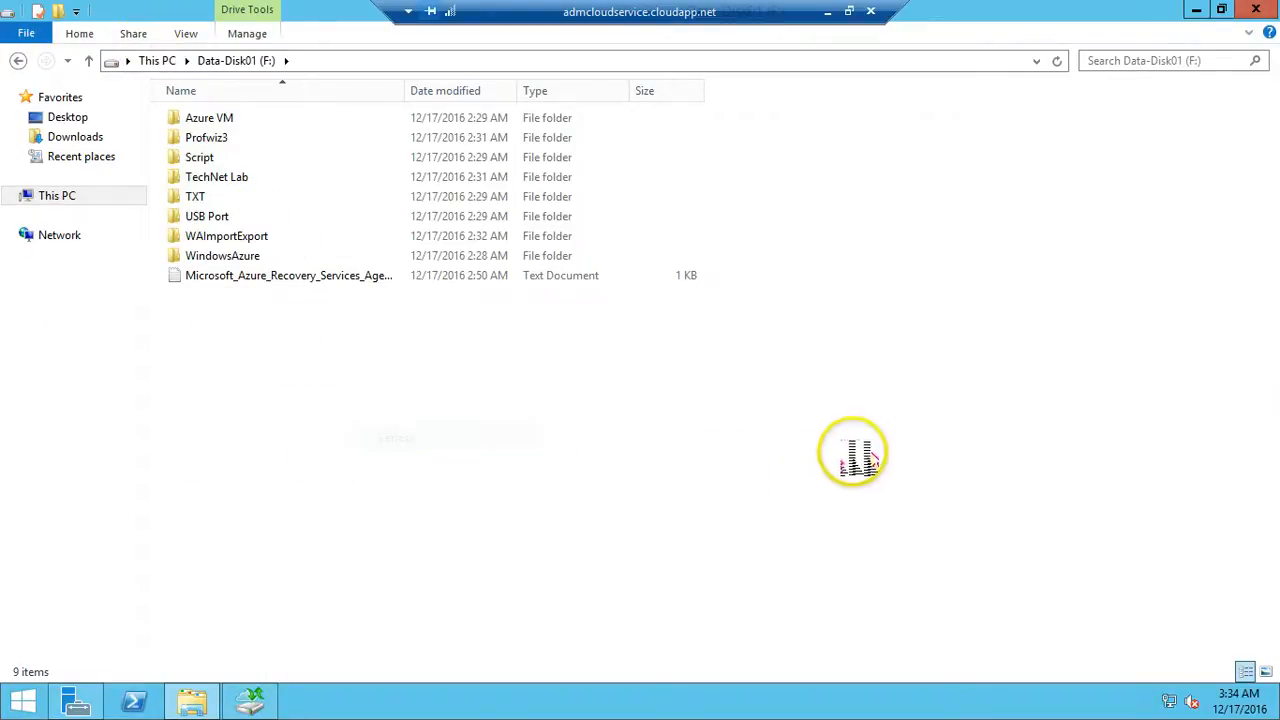
pyautogui.click(1198, 10)
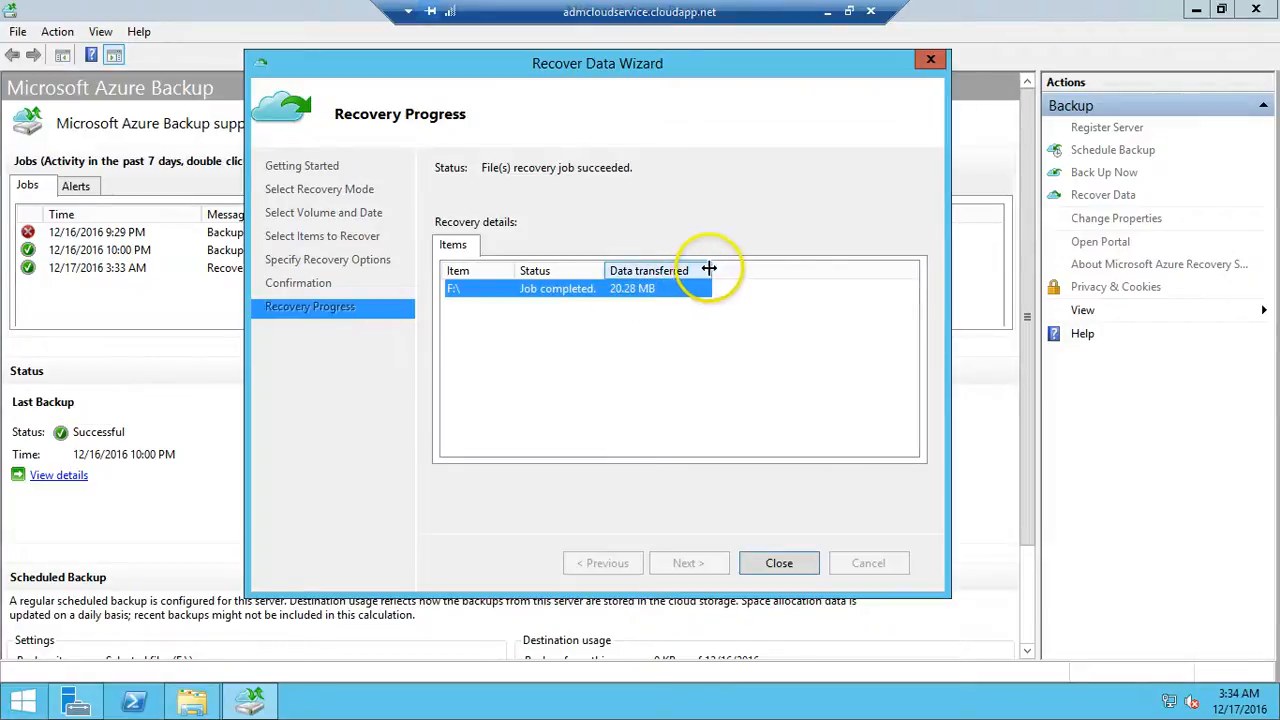
# Examine the F:\ recovery job's status and data transferred, close the Recover Data Wizard, and review the entries in the jobs list
pyautogui.doubleClick(709, 268)
pyautogui.click(717, 411)
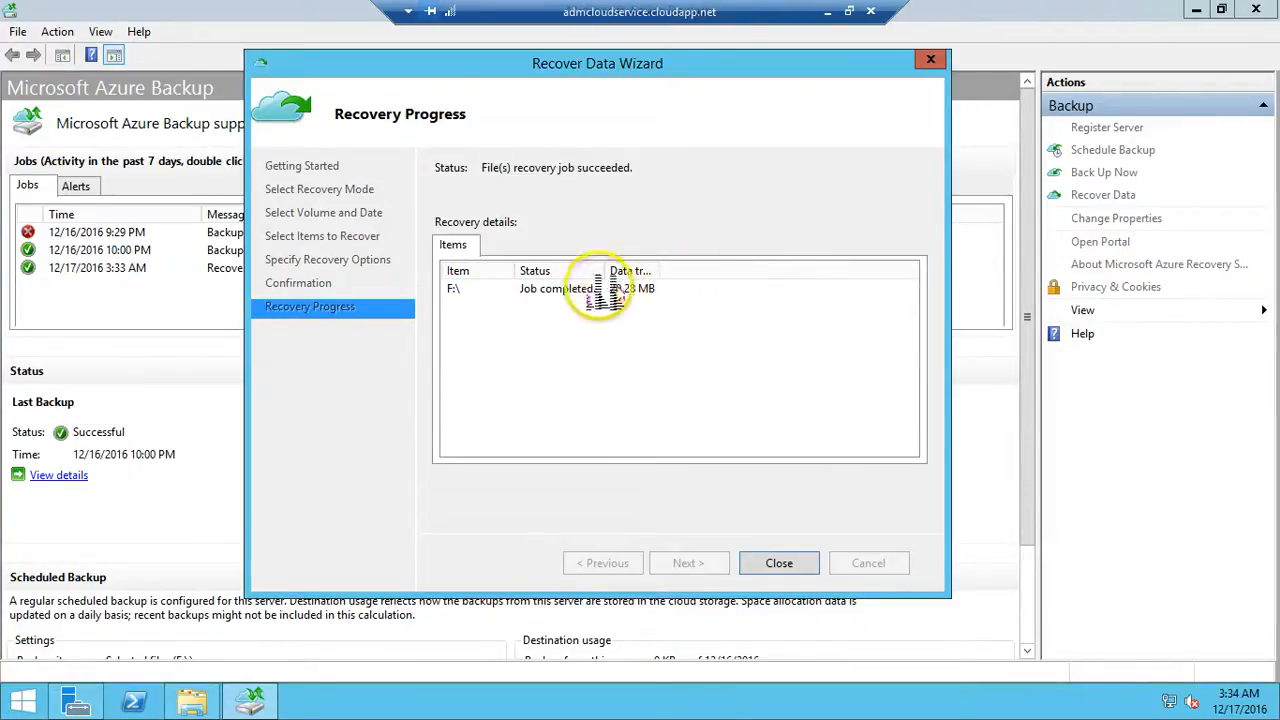
pyautogui.click(778, 563)
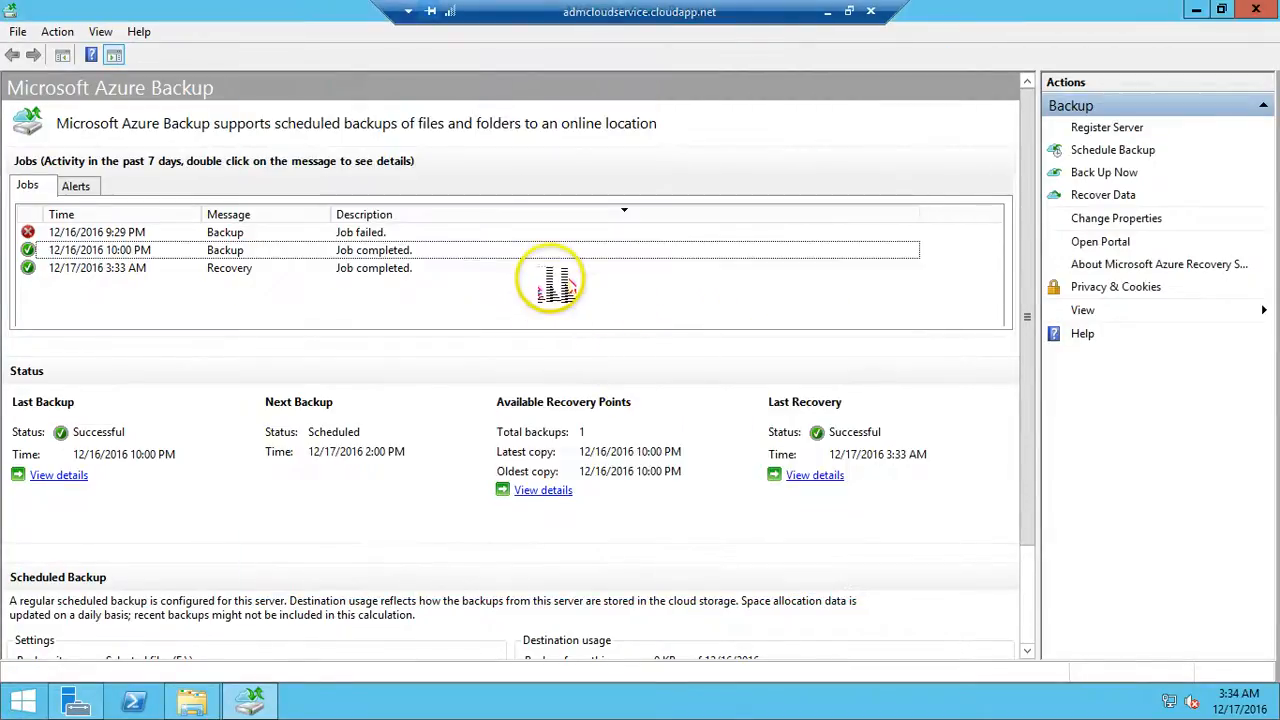
pyautogui.click(452, 268)
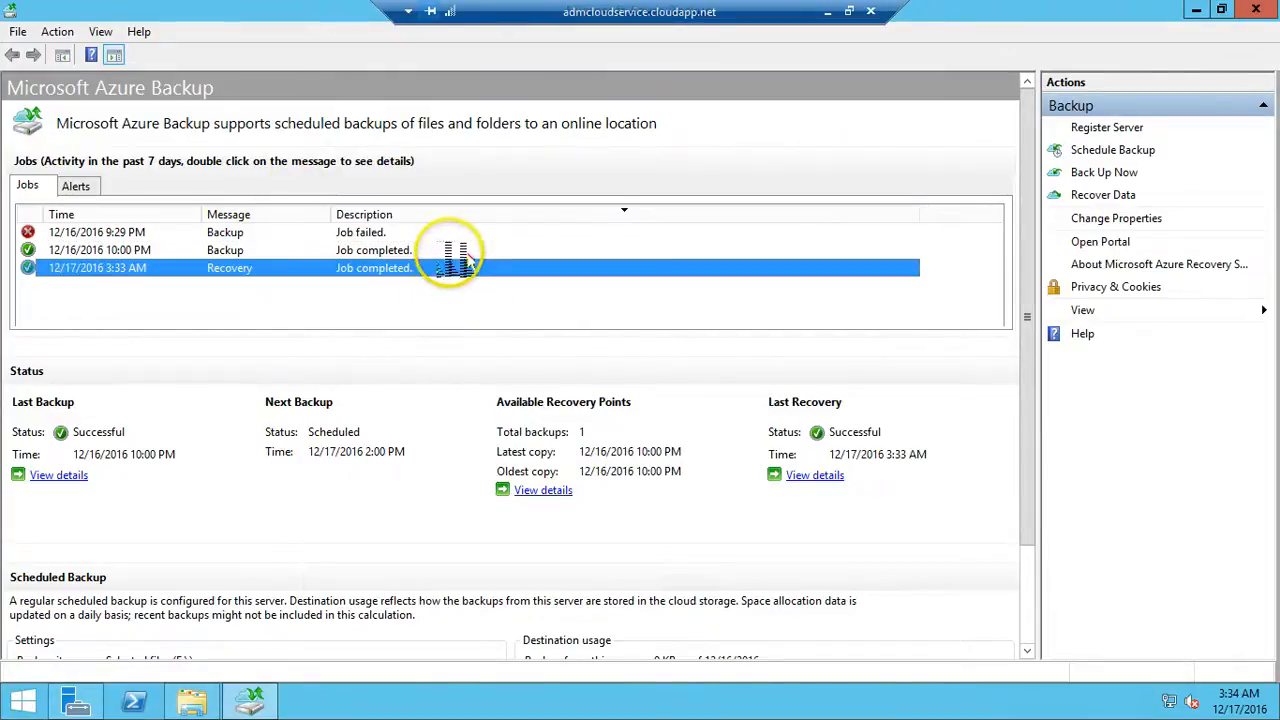
pyautogui.click(450, 250)
pyautogui.click(442, 232)
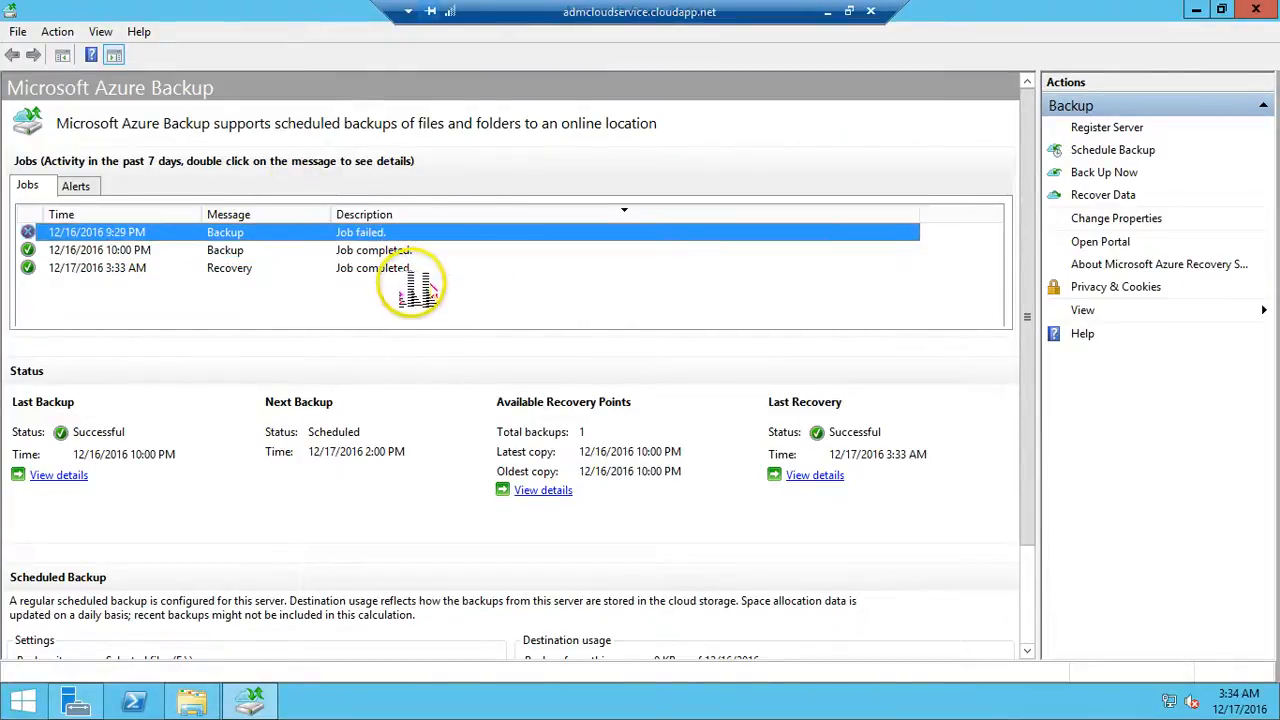
pyautogui.click(400, 283)
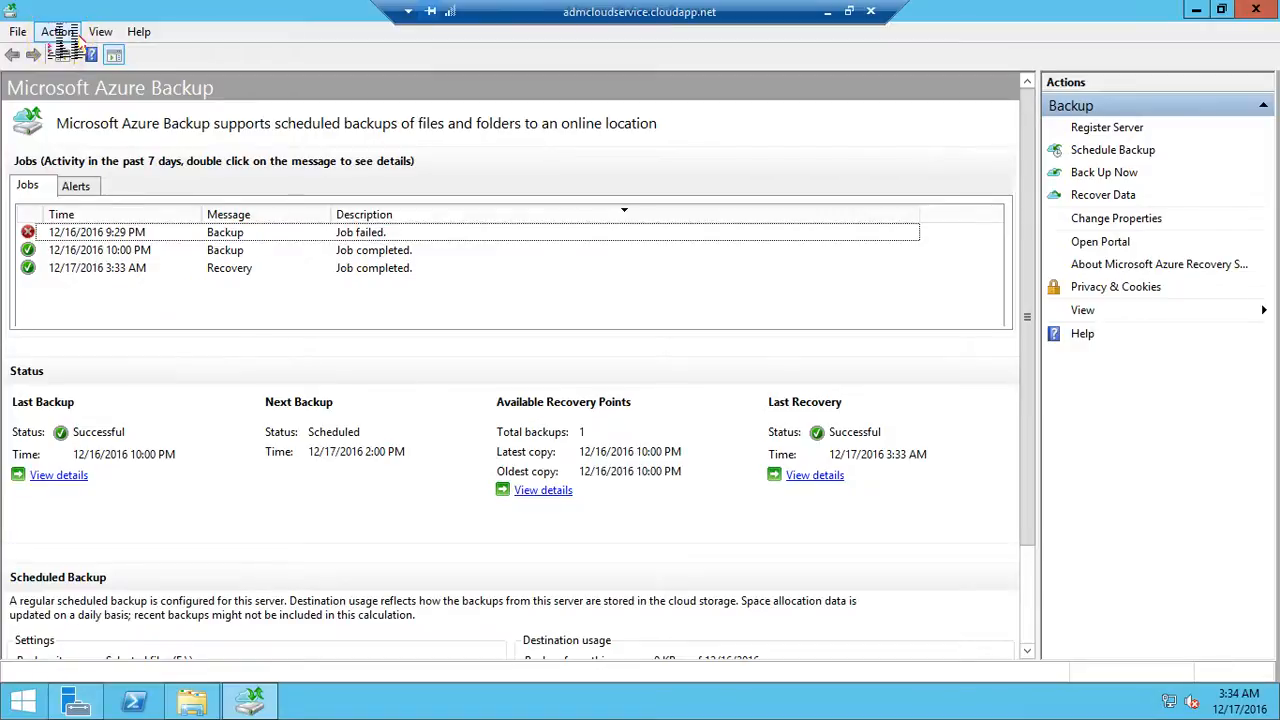
# Start an immediate backup of F:\, move the wizard clear of the jobs list, and narrow the Status column to monitor progress
pyautogui.click(60, 32)
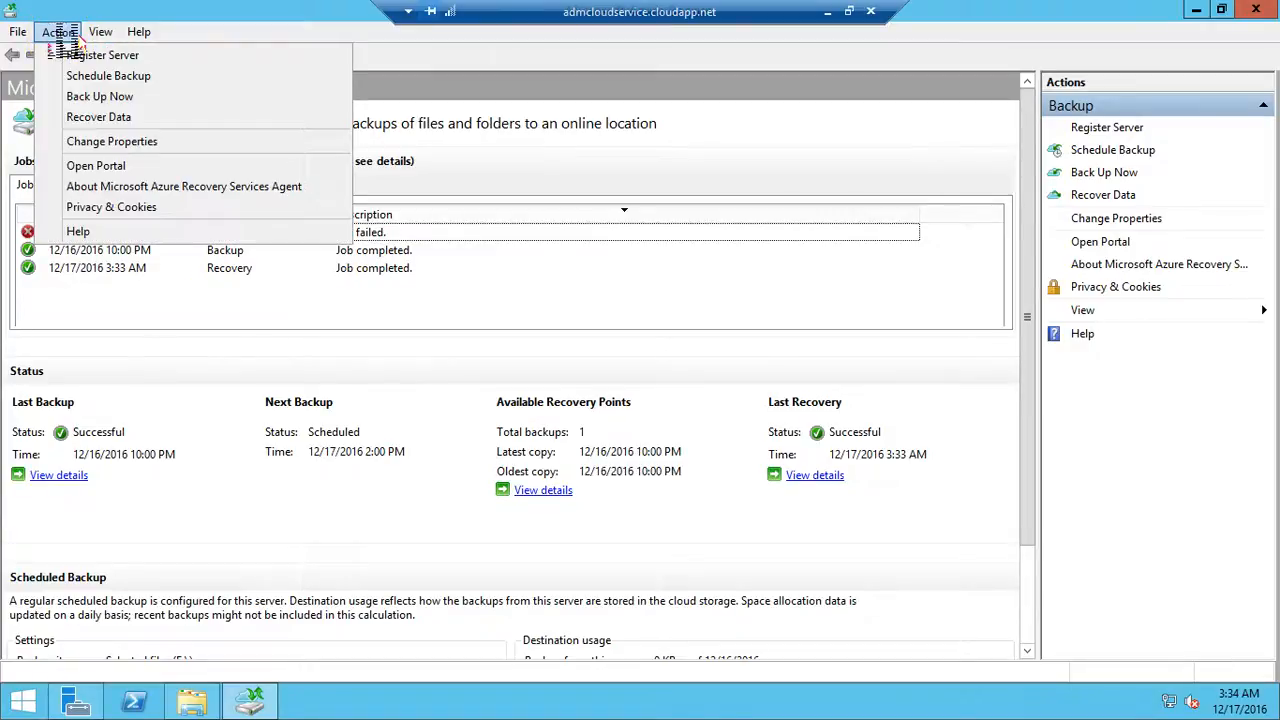
pyautogui.click(110, 97)
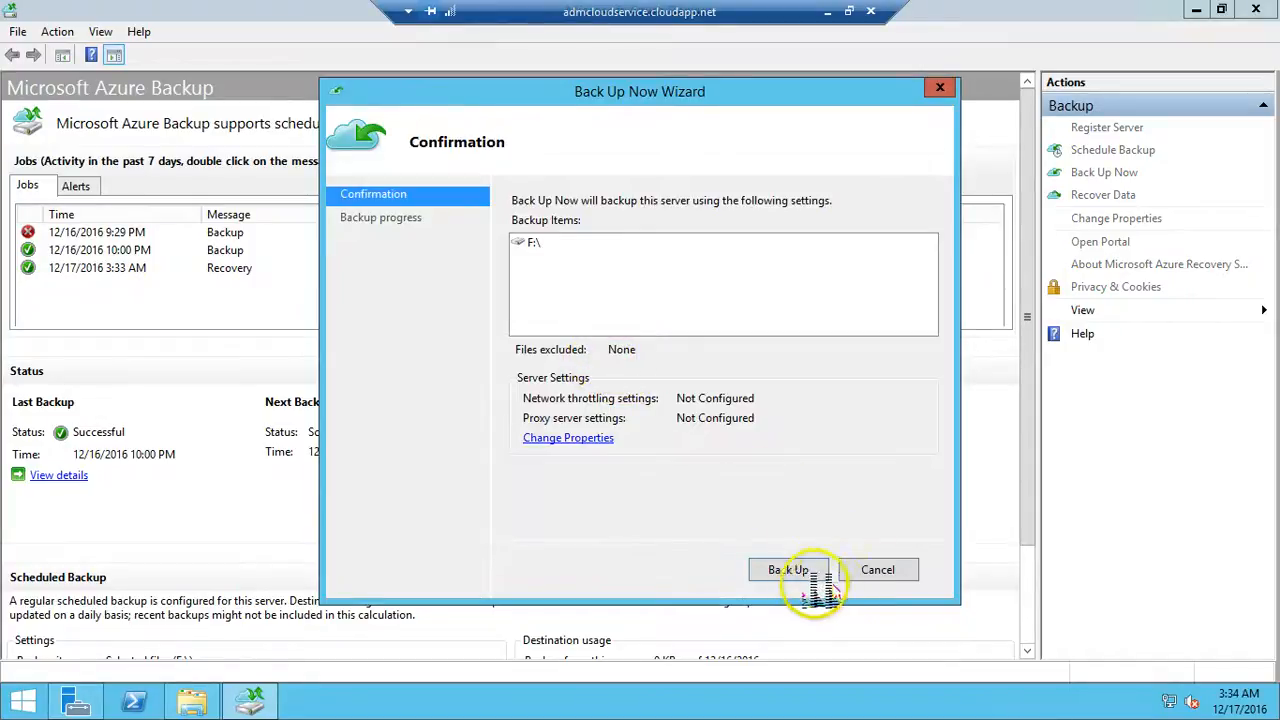
pyautogui.click(788, 569)
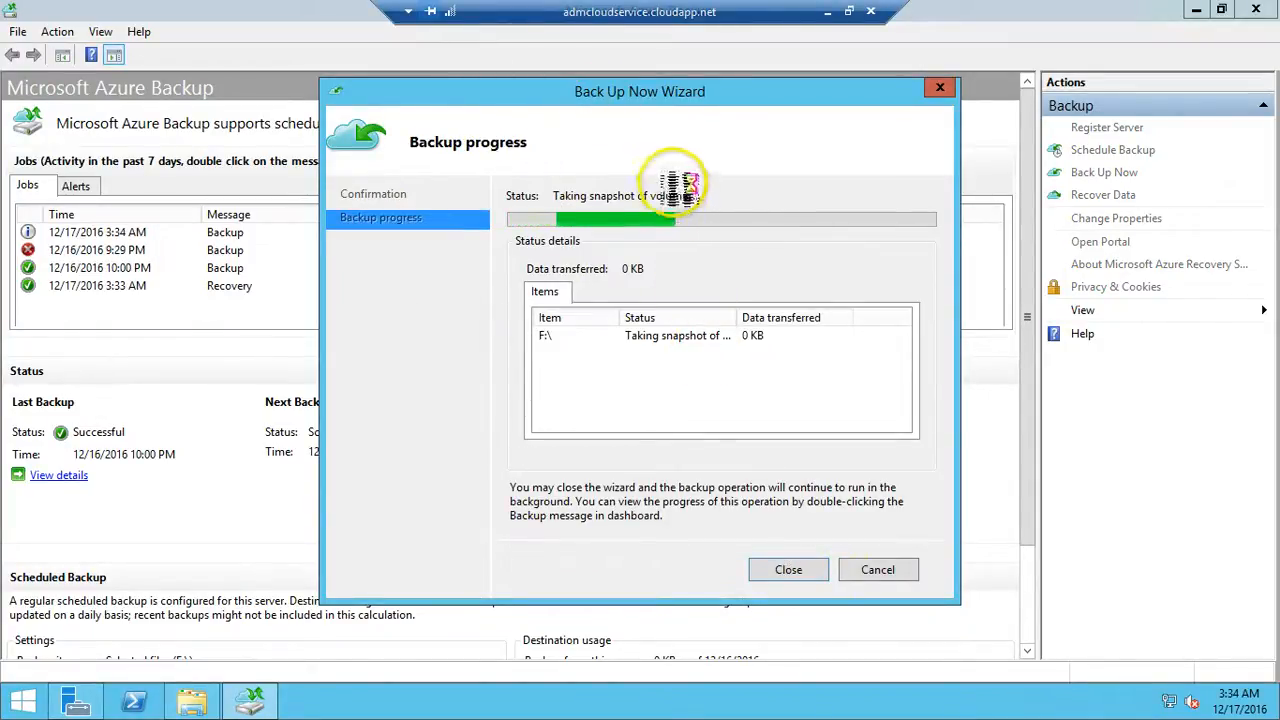
pyautogui.moveTo(655, 92); pyautogui.dragTo(562, 189)
pyautogui.moveTo(520, 355); pyautogui.dragTo(866, 126)
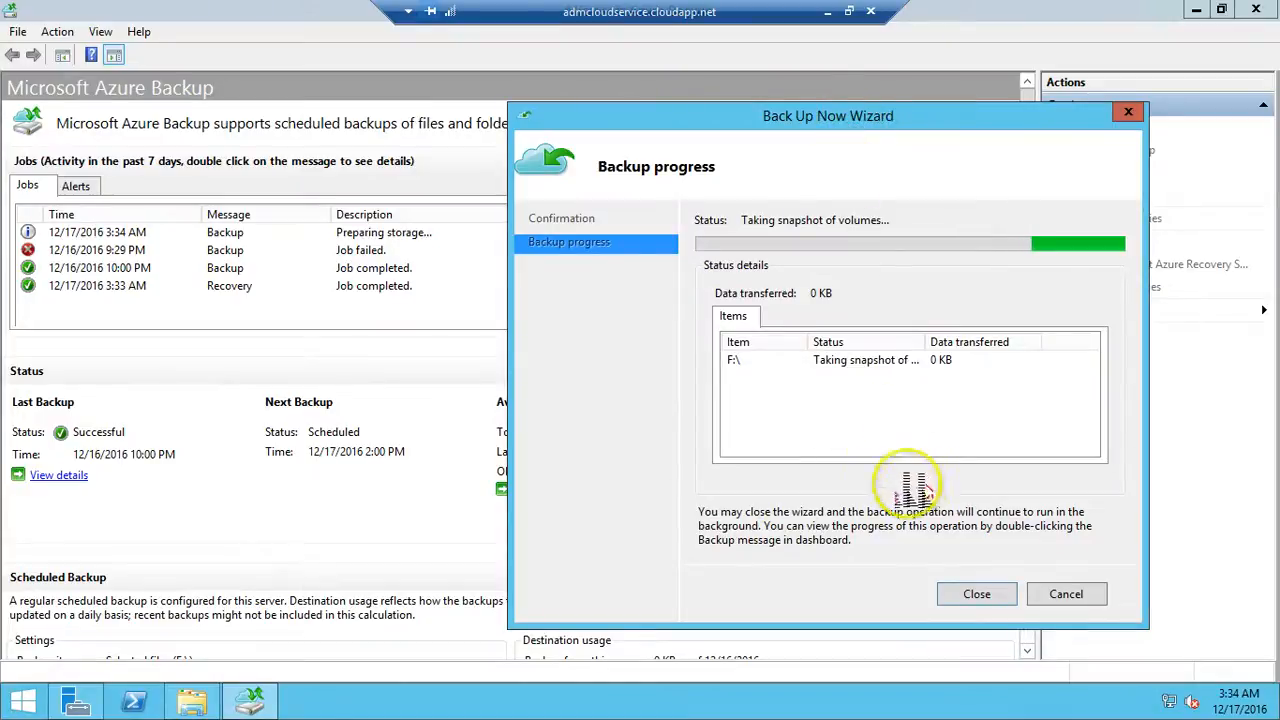
pyautogui.click(885, 362)
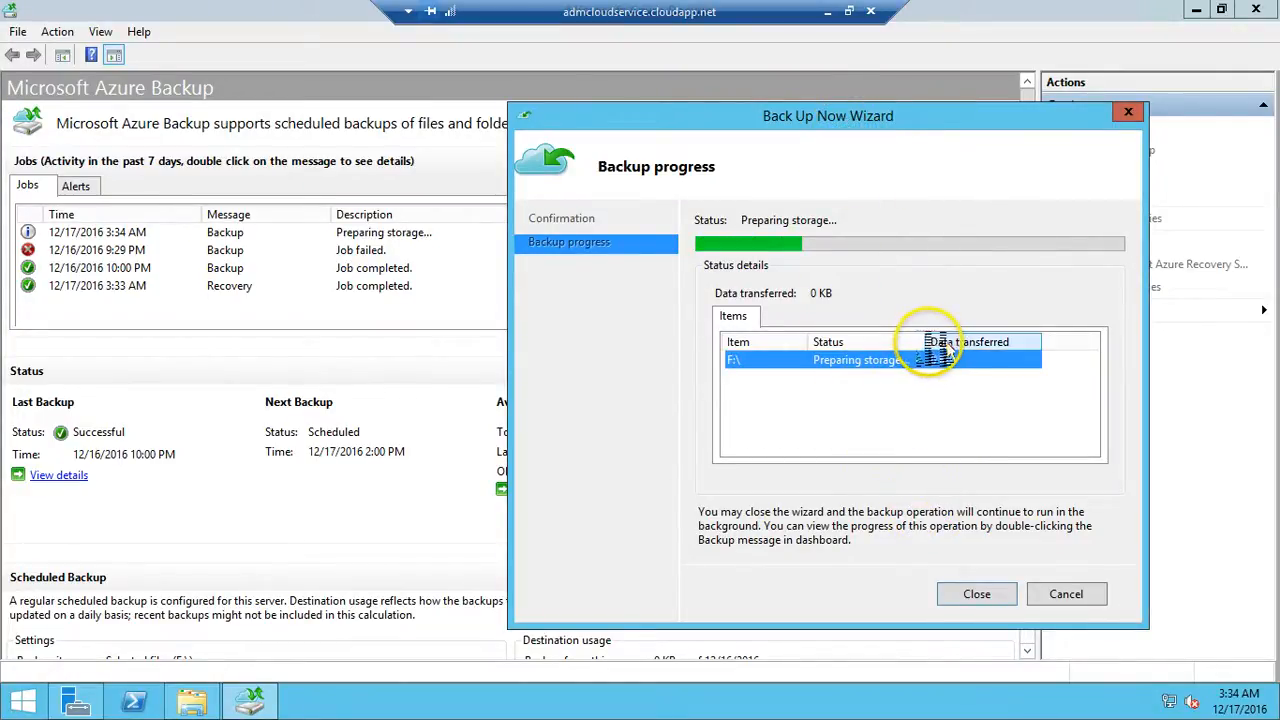
pyautogui.moveTo(925, 341); pyautogui.dragTo(914, 334)
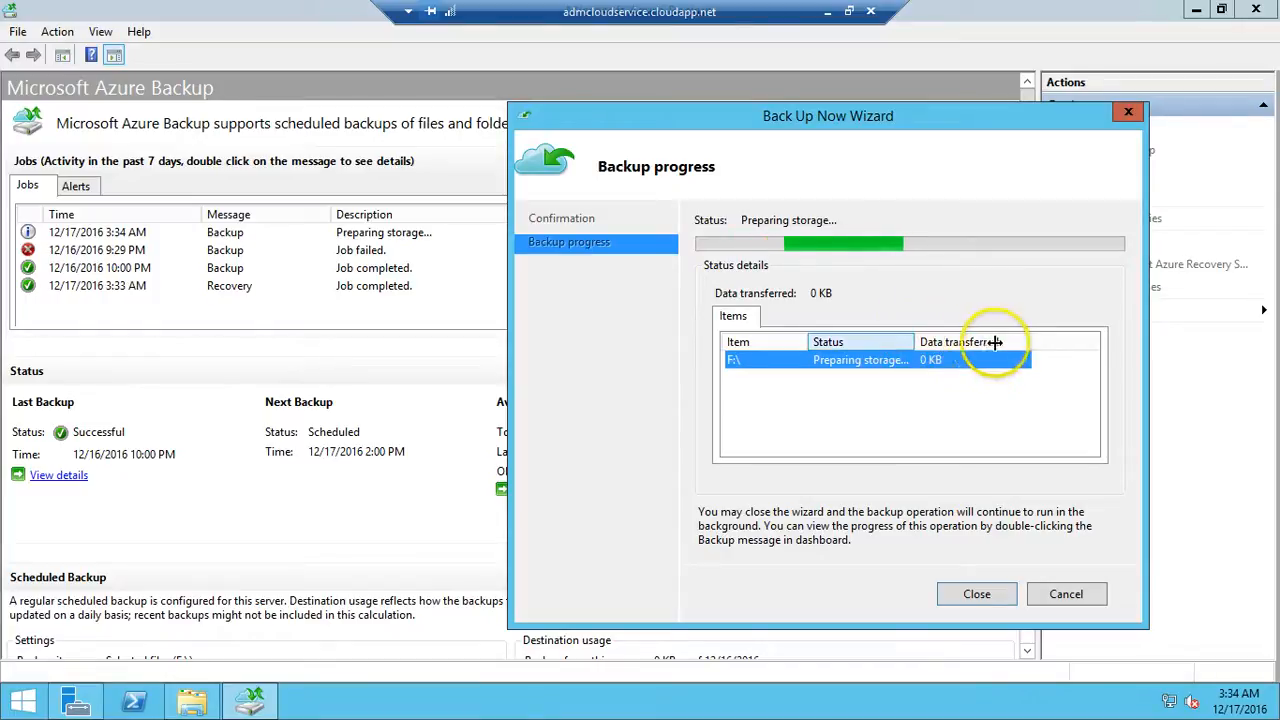
# Widen the Status column in the backup progress items and reposition the Back Up Now Wizard to uncover the job entries and Actions pane
pyautogui.moveTo(1030, 344); pyautogui.dragTo(908, 180)
pyautogui.moveTo(875, 118); pyautogui.dragTo(784, 94)
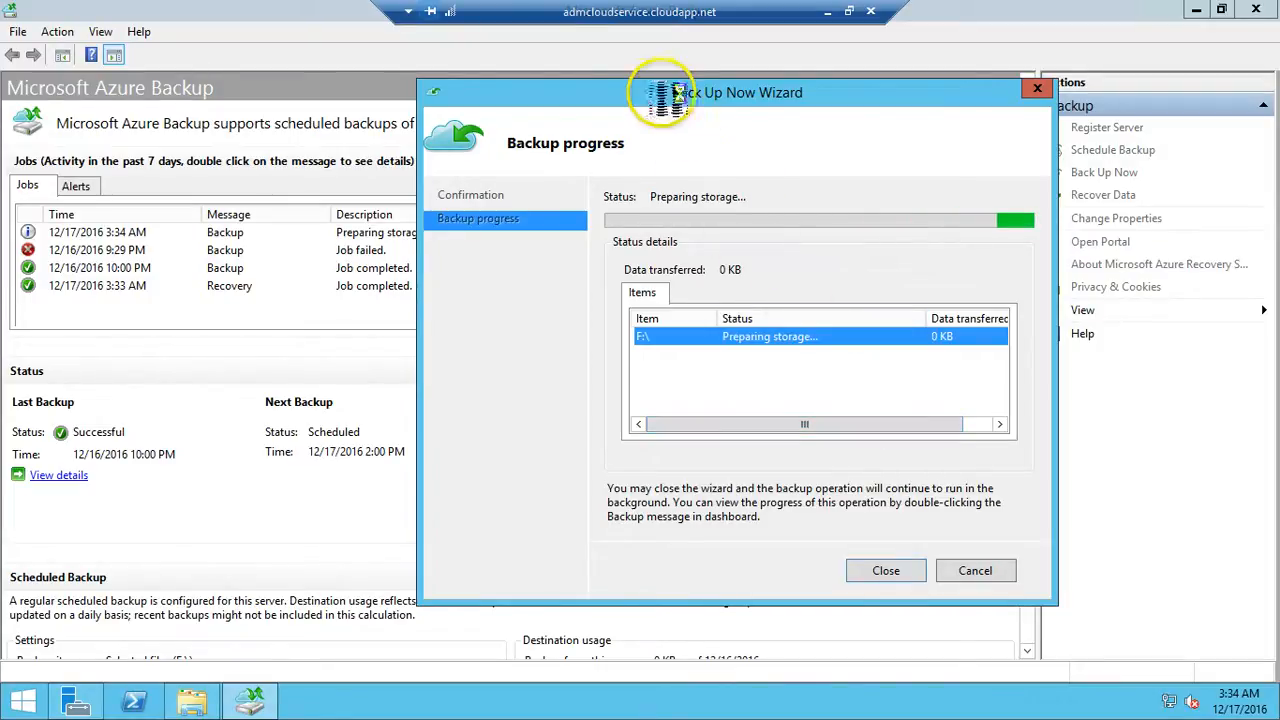
pyautogui.moveTo(660, 96); pyautogui.dragTo(534, 129)
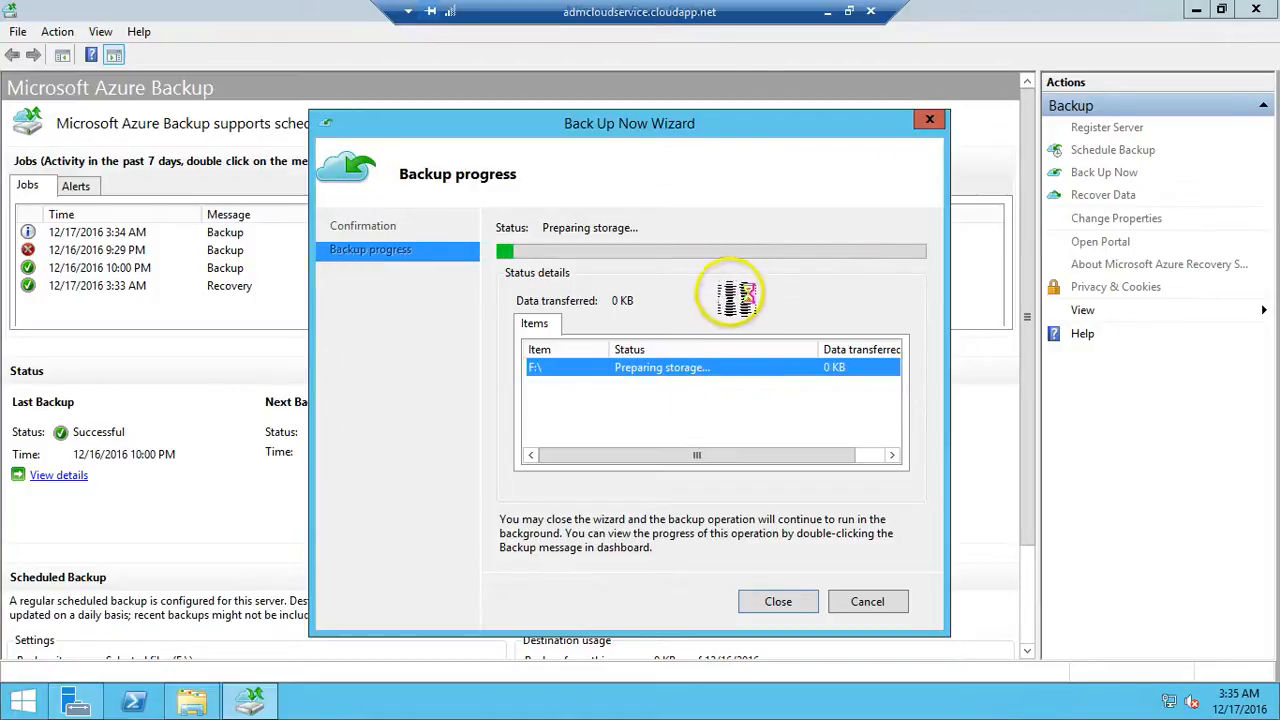
# Switch to the Azure portal, list the jobs of admbackupvault, and cancel the adm-vm-01 backup started at 3:04:29 AM
pyautogui.click(826, 20)
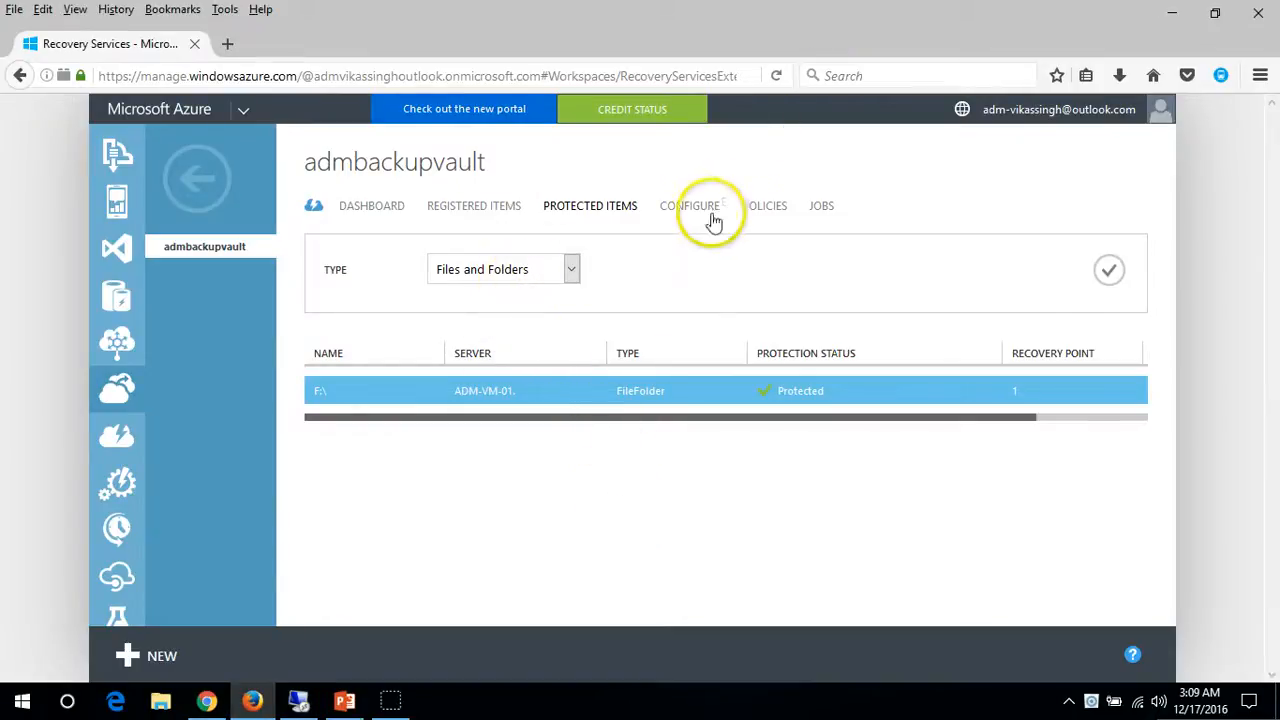
pyautogui.click(822, 206)
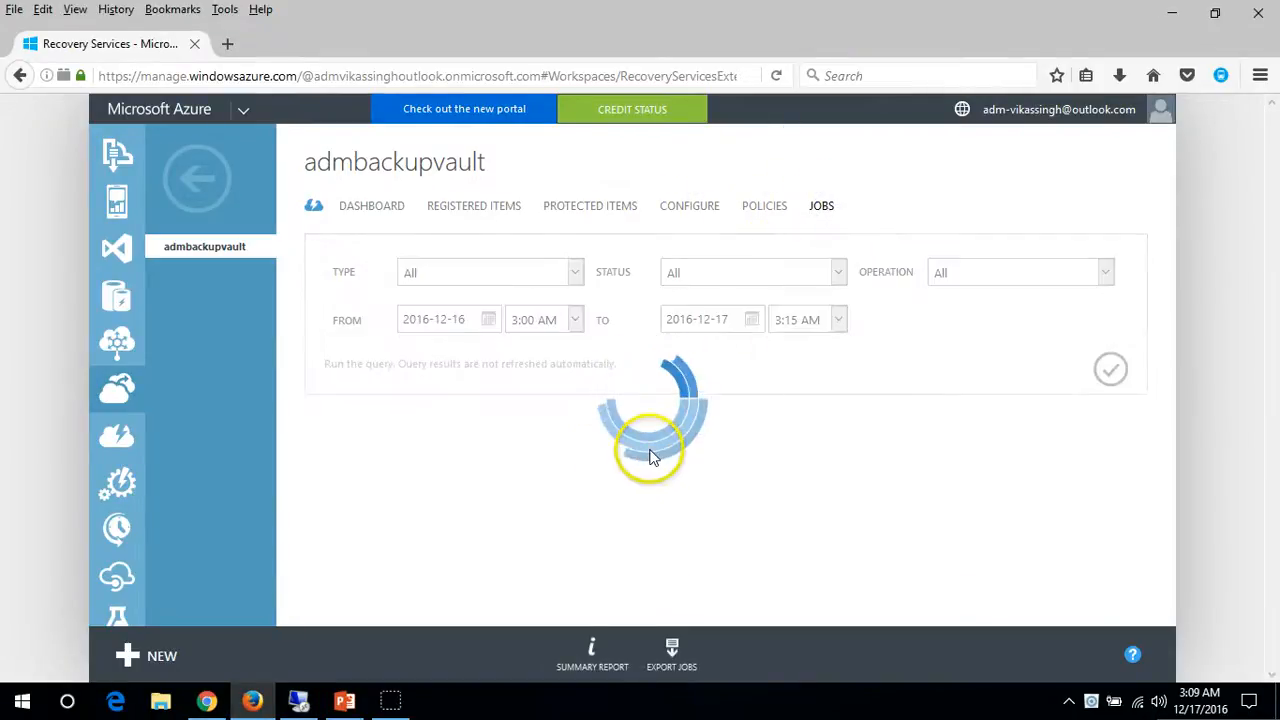
pyautogui.click(608, 512)
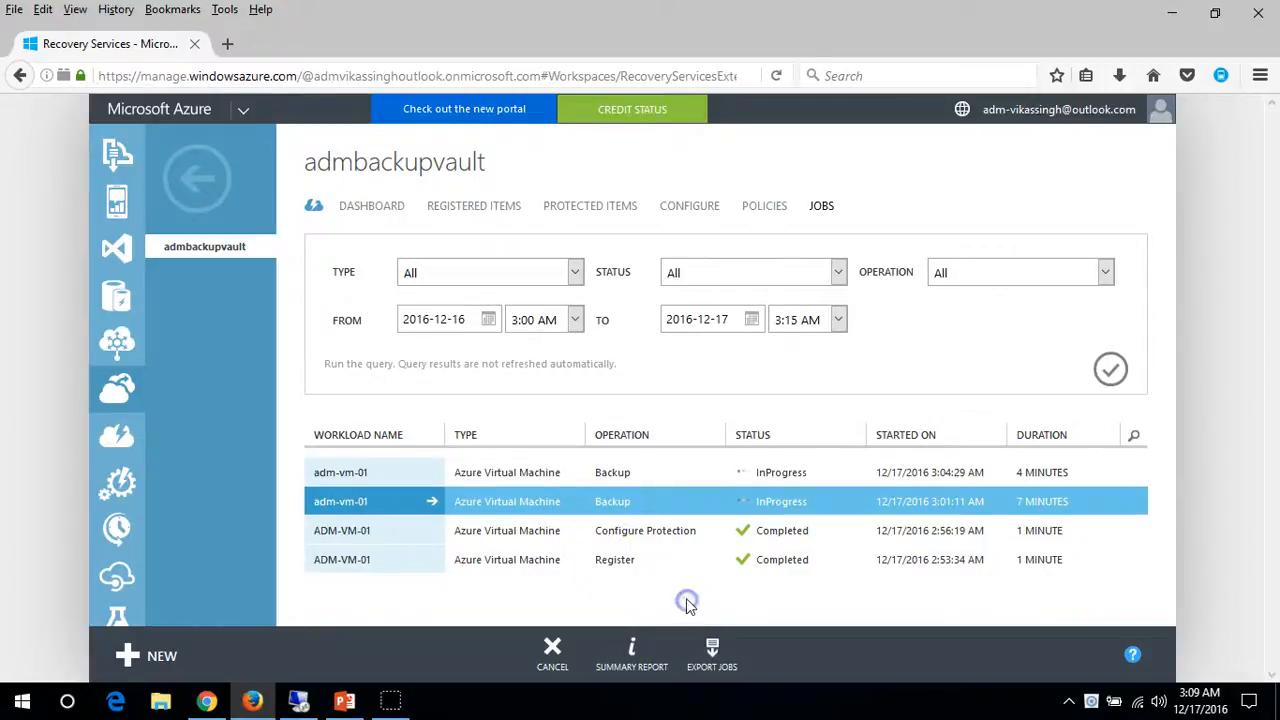
pyautogui.click(745, 473)
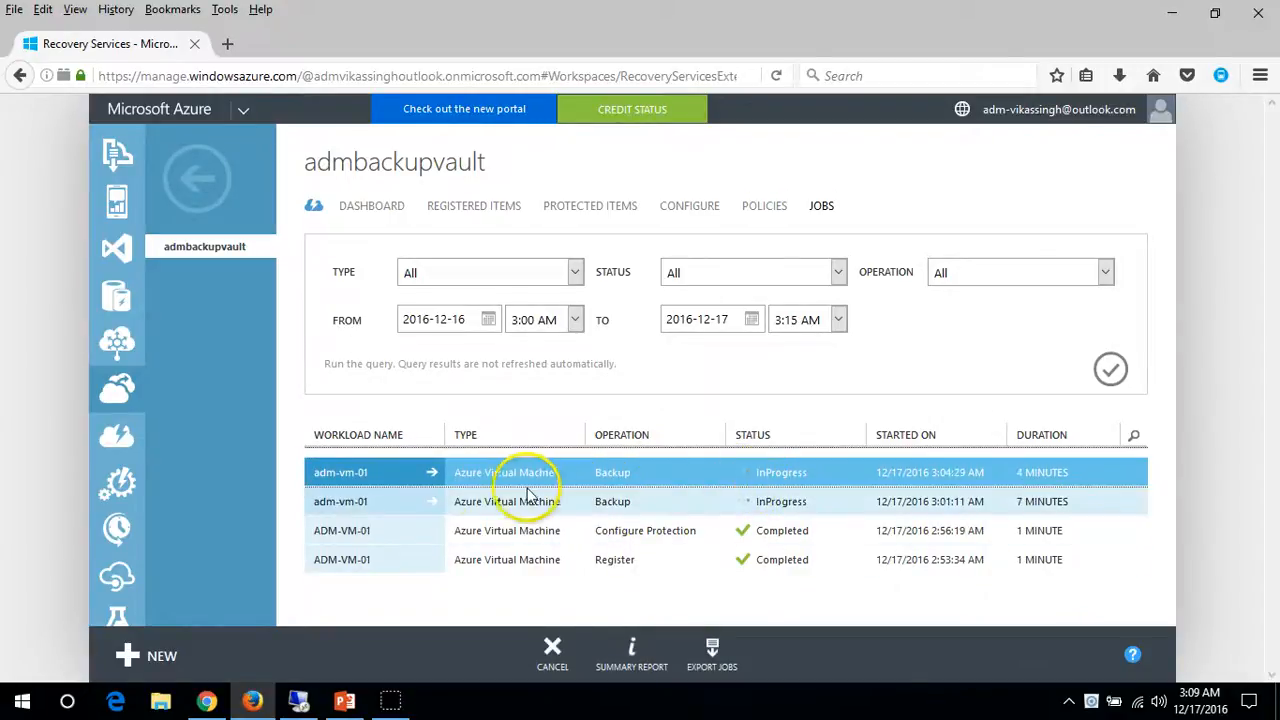
pyautogui.click(690, 508)
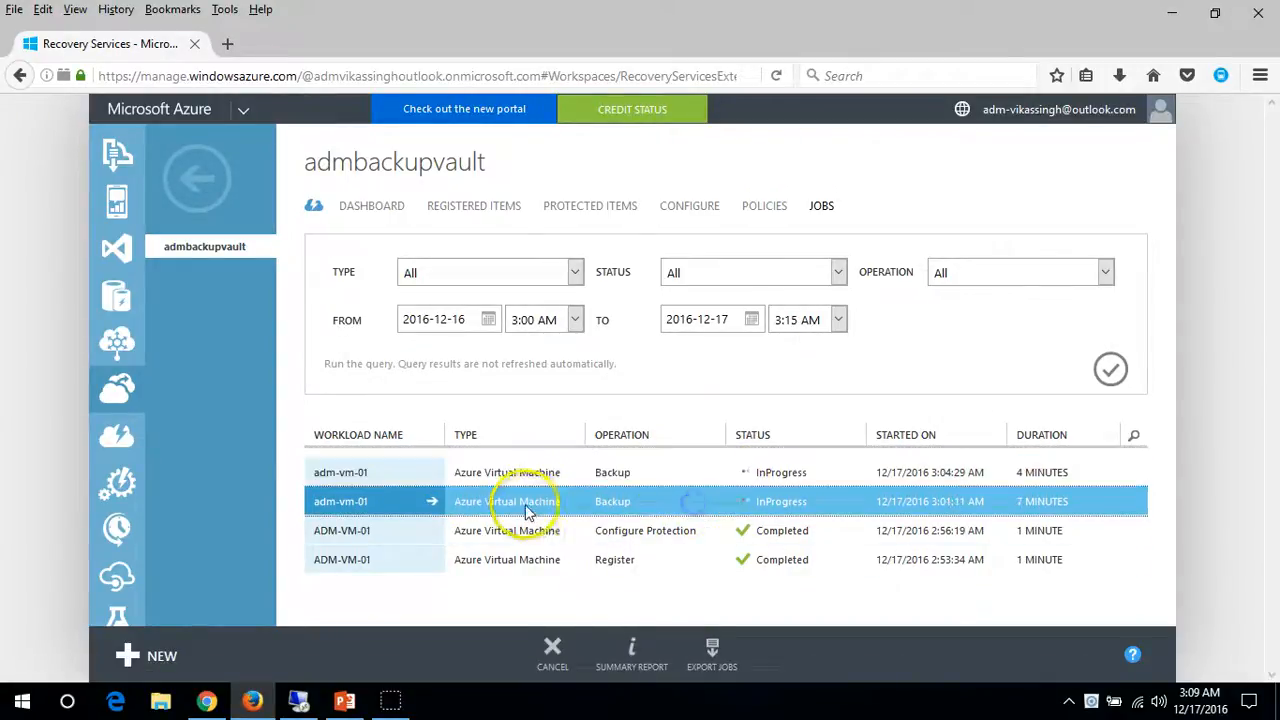
pyautogui.click(645, 473)
pyautogui.click(589, 648)
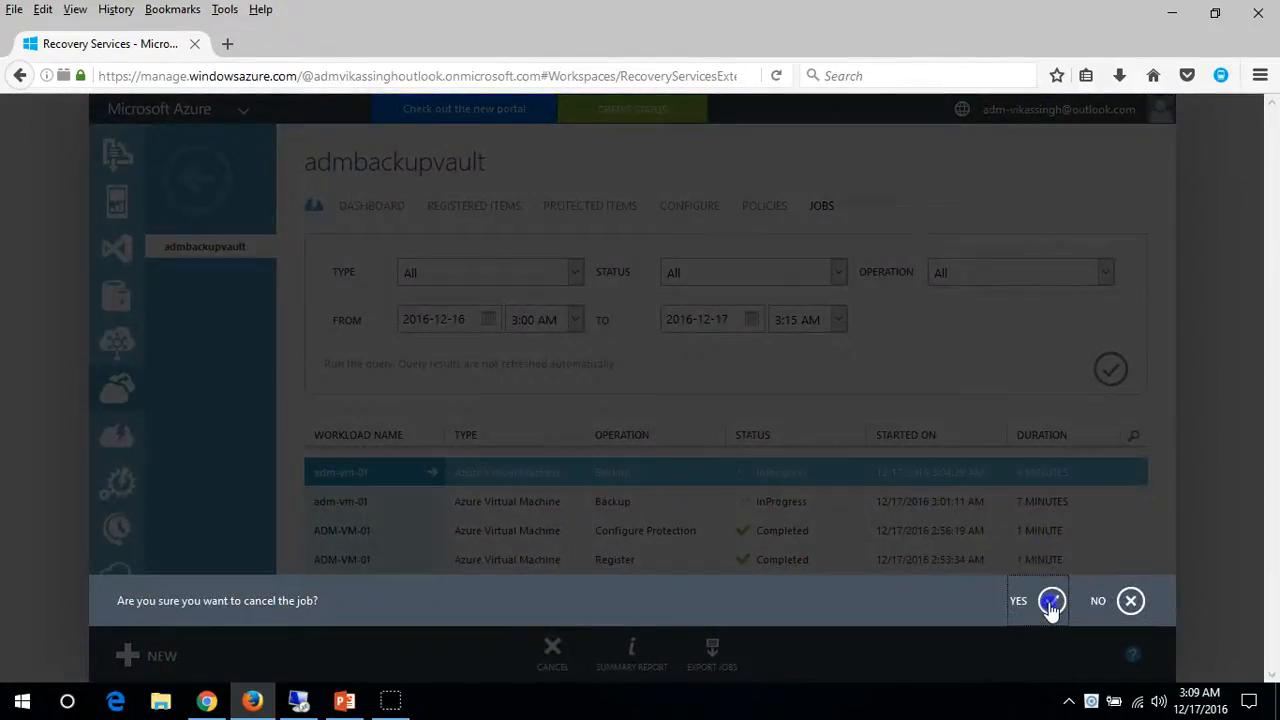
pyautogui.click(1050, 602)
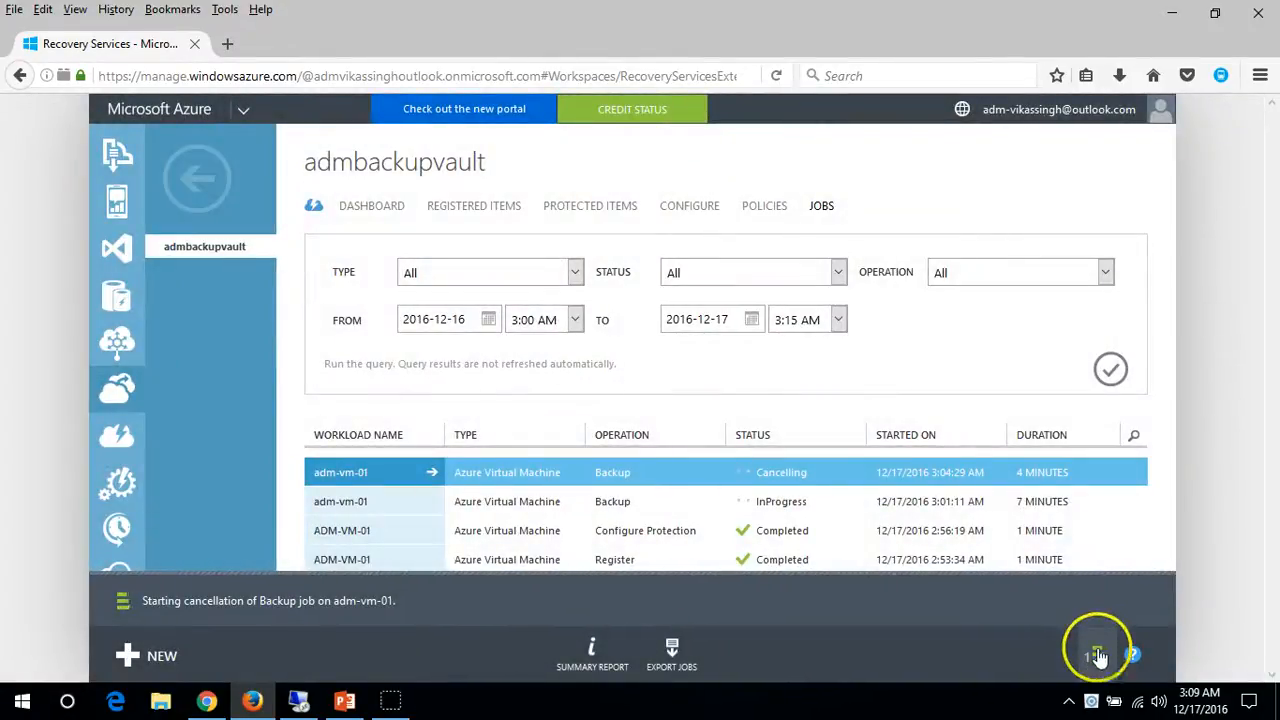
# Rerun the jobs query and examine the statuses of the vault's backup, Configure Protection and Register jobs
pyautogui.click(665, 505)
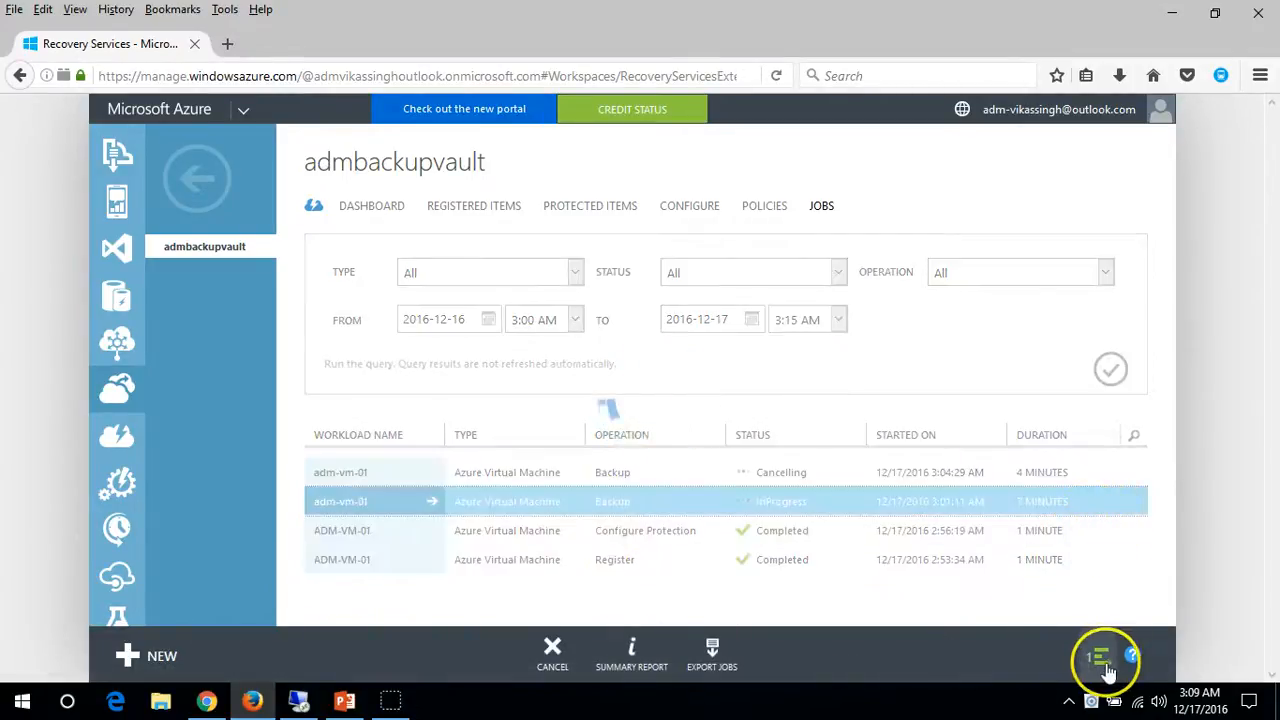
pyautogui.click(1058, 533)
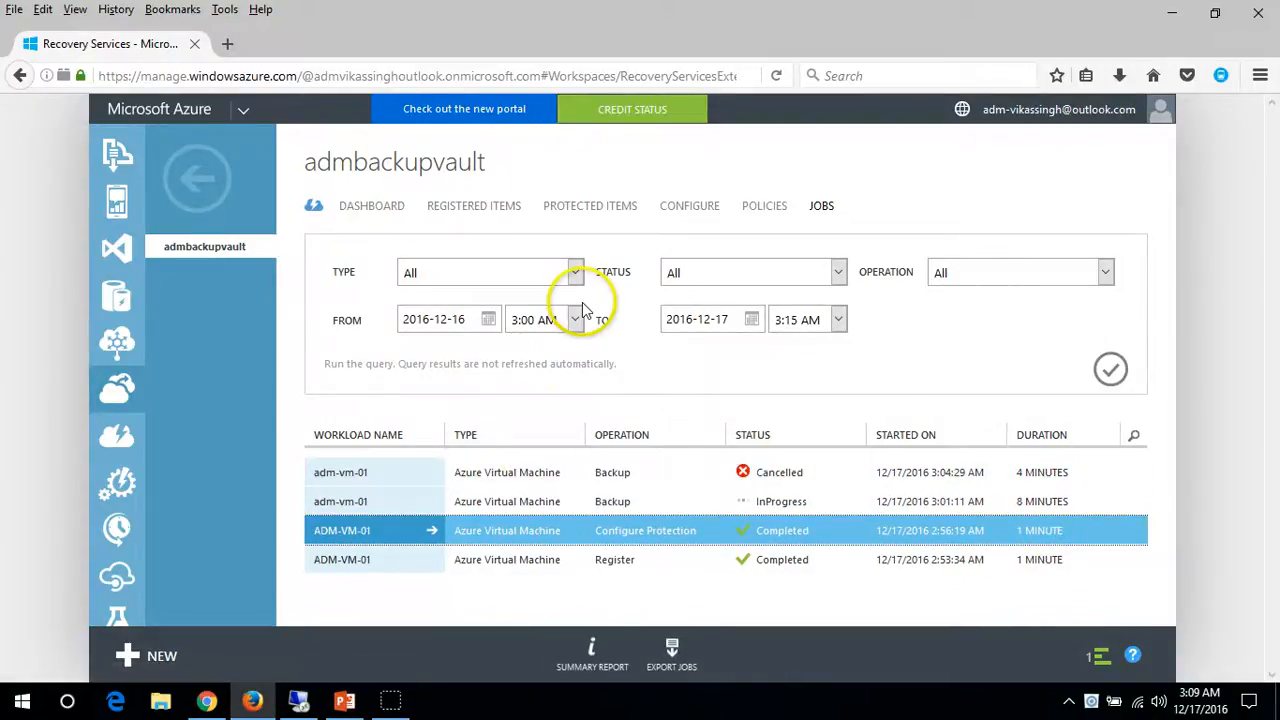
pyautogui.click(1110, 370)
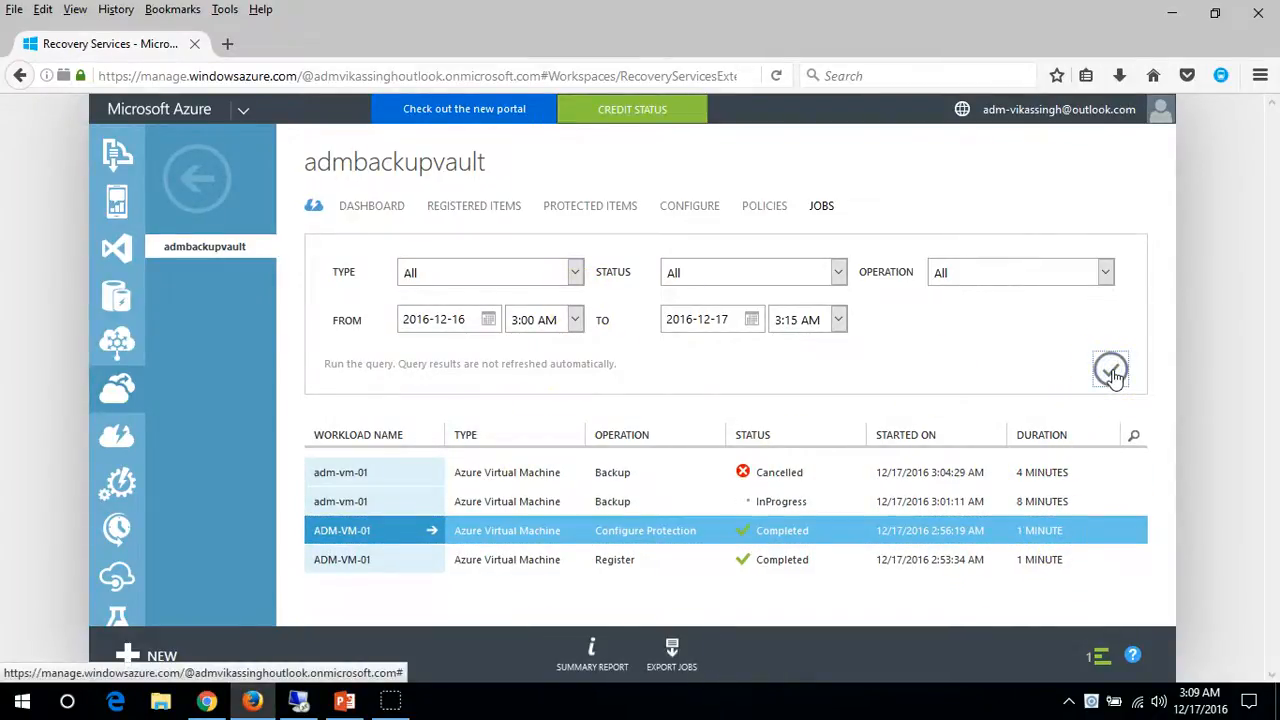
pyautogui.click(785, 503)
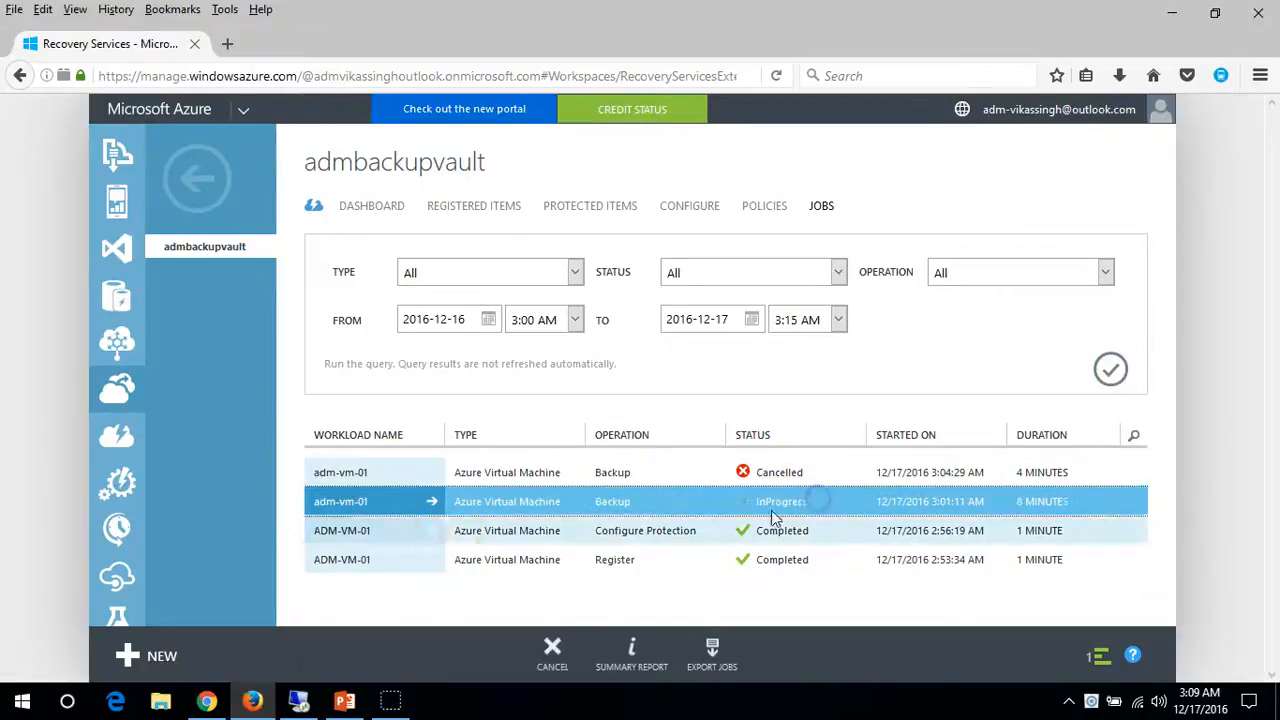
pyautogui.click(650, 562)
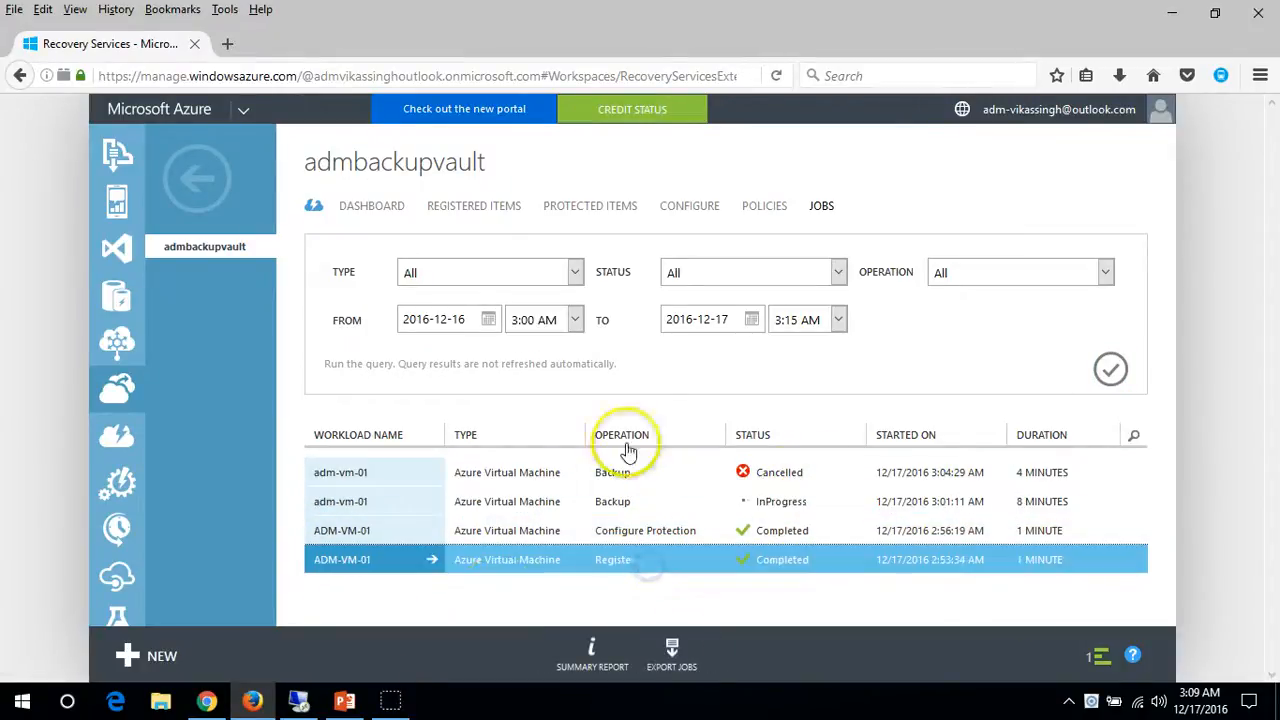
# Open the vault's protected items, switch back to the remote server, and close the Back Up Now Wizard
pyautogui.click(604, 212)
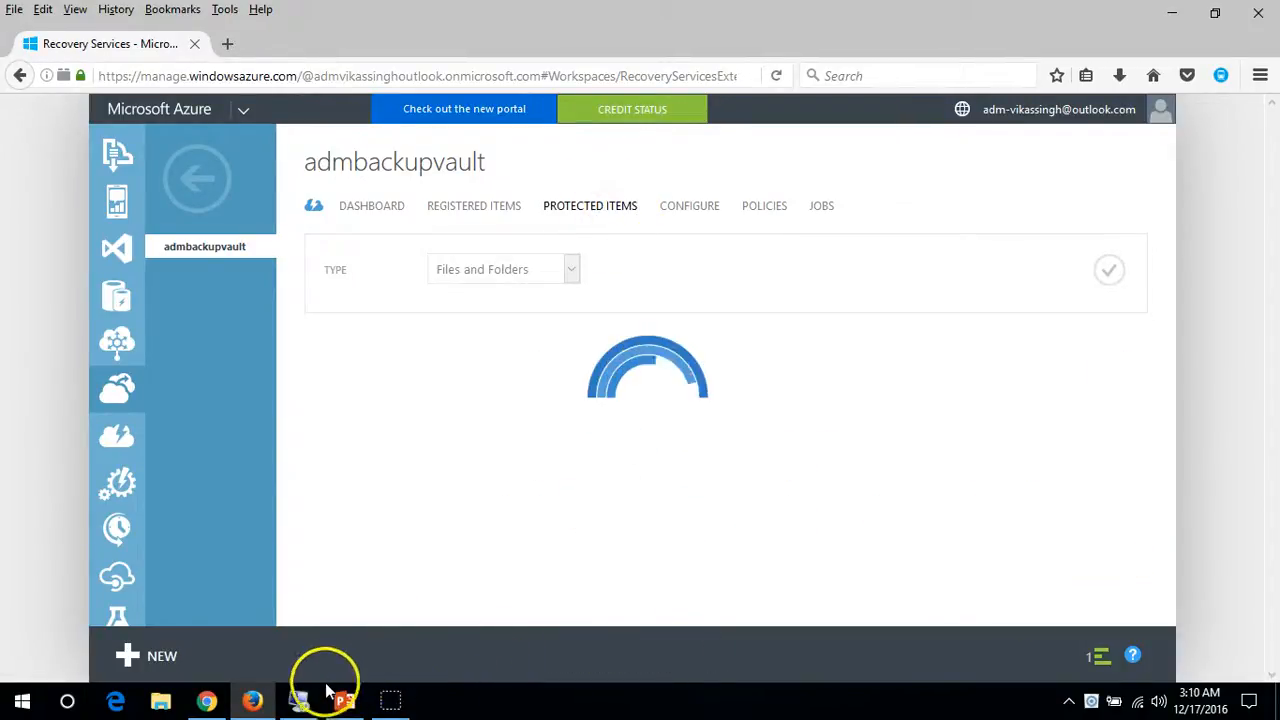
pyautogui.click(312, 702)
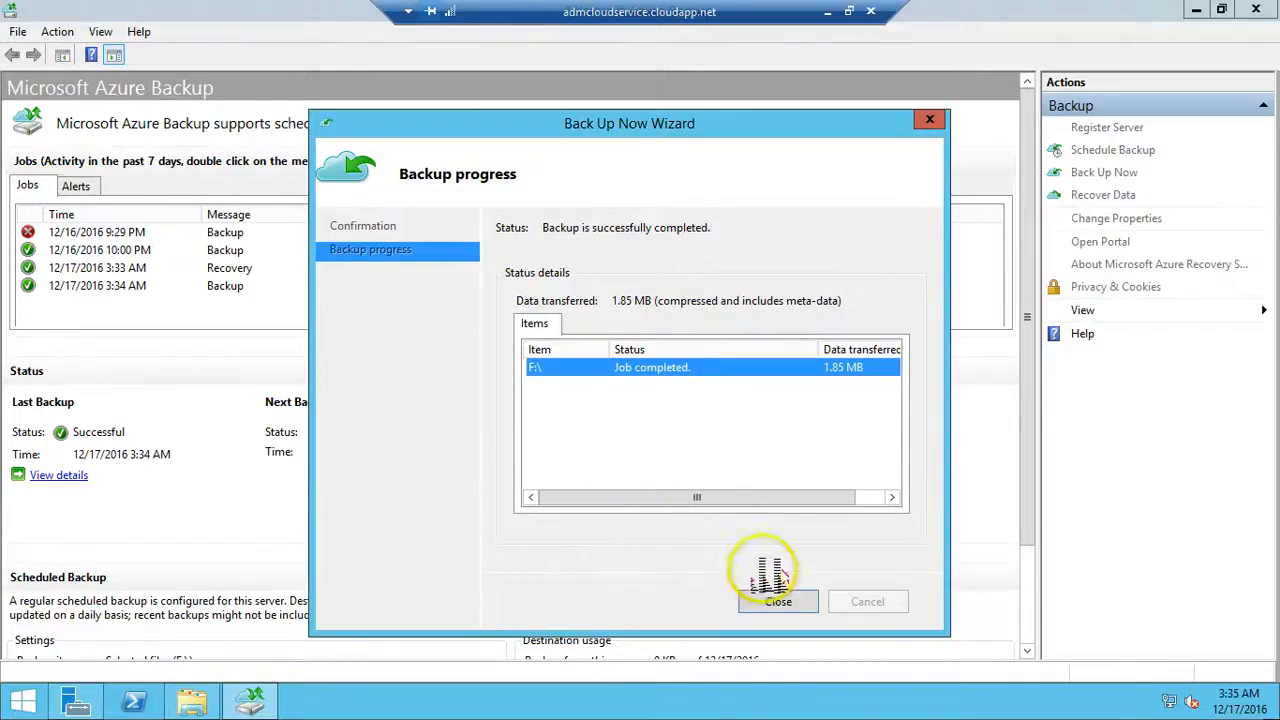
pyautogui.click(779, 601)
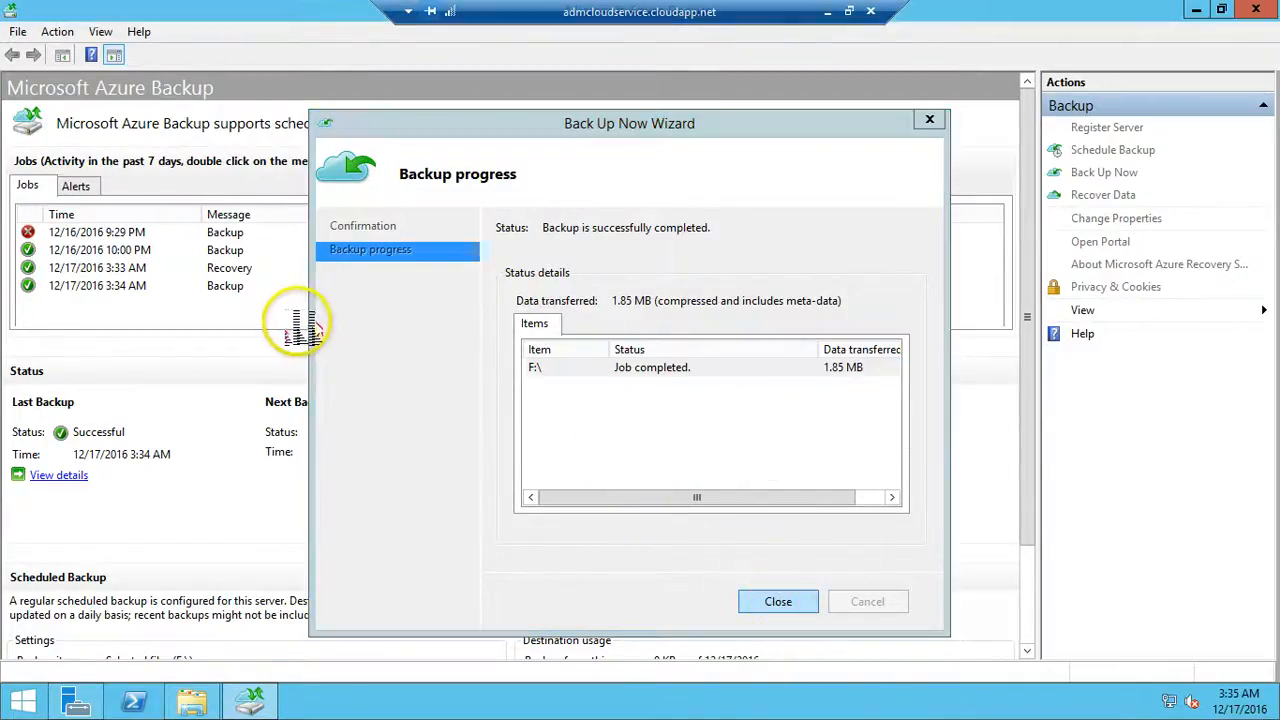
# Return to the portal, refresh the Files and Folders items, examine the recovery point details of F:\, and dismiss the job notification
pyautogui.click(828, 13)
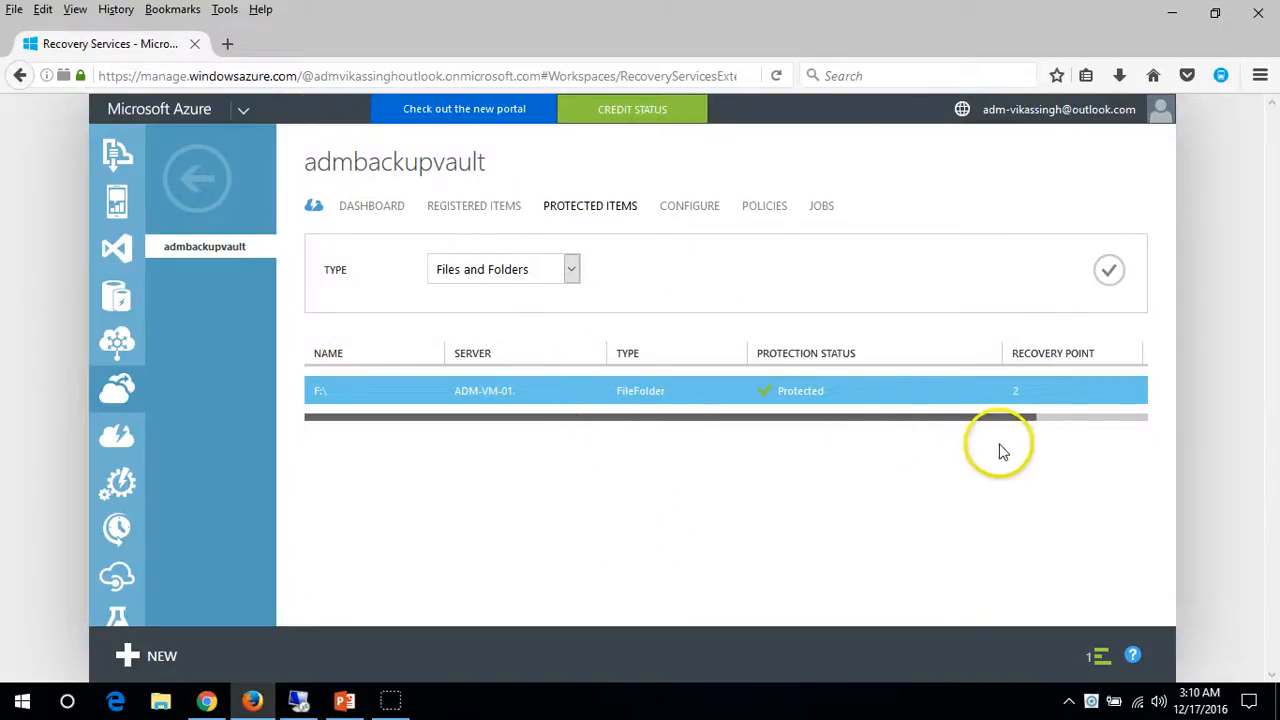
pyautogui.click(1107, 271)
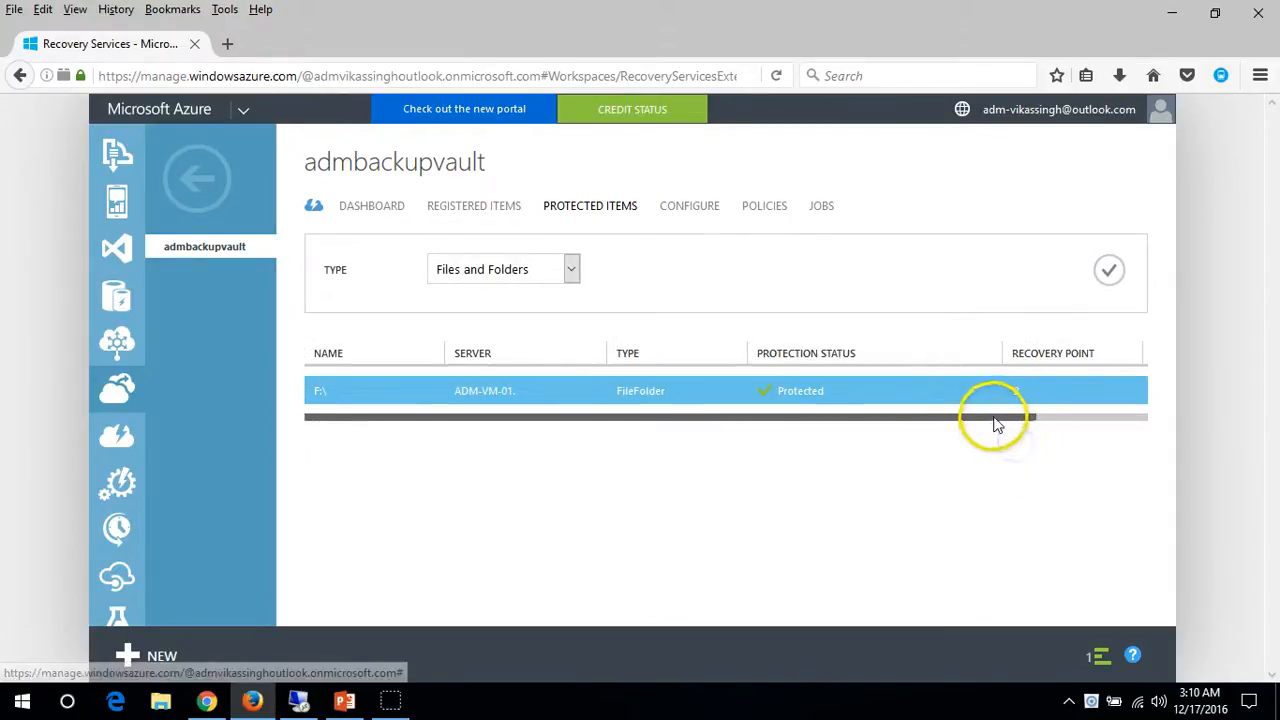
pyautogui.moveTo(996, 424); pyautogui.dragTo(1151, 409)
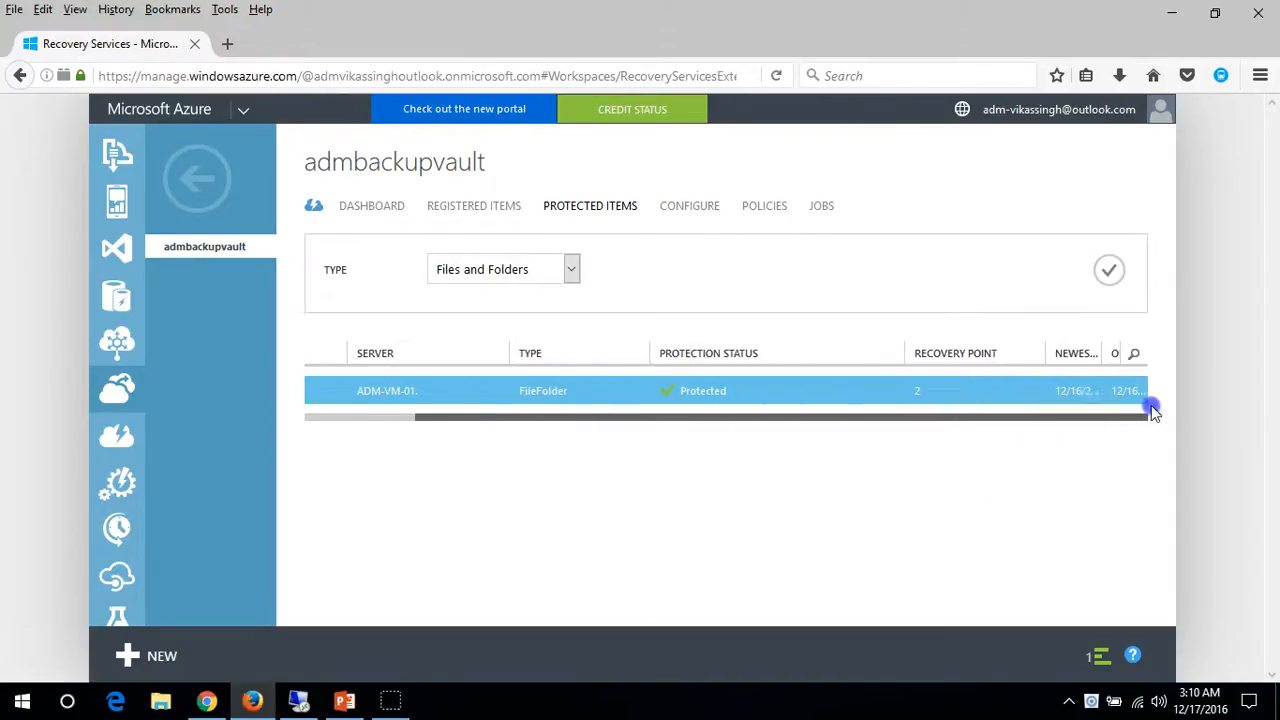
pyautogui.click(1100, 400)
pyautogui.click(1124, 358)
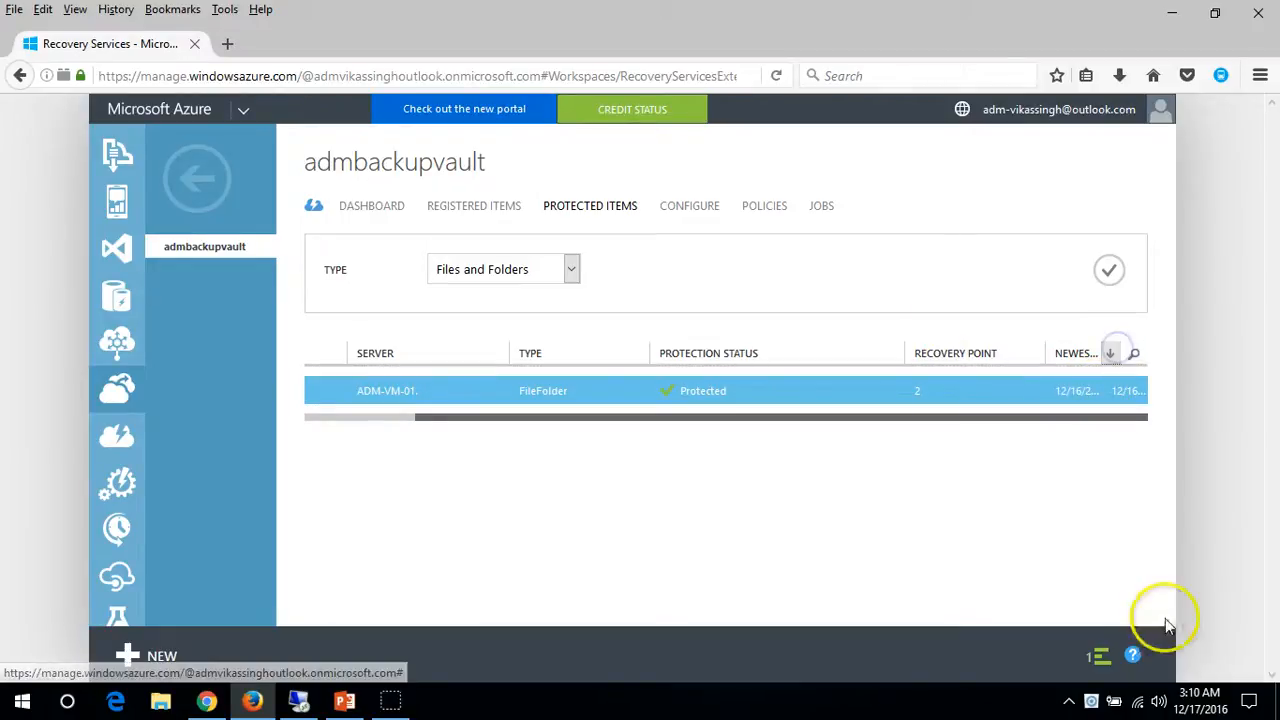
pyautogui.click(1100, 658)
pyautogui.click(1136, 606)
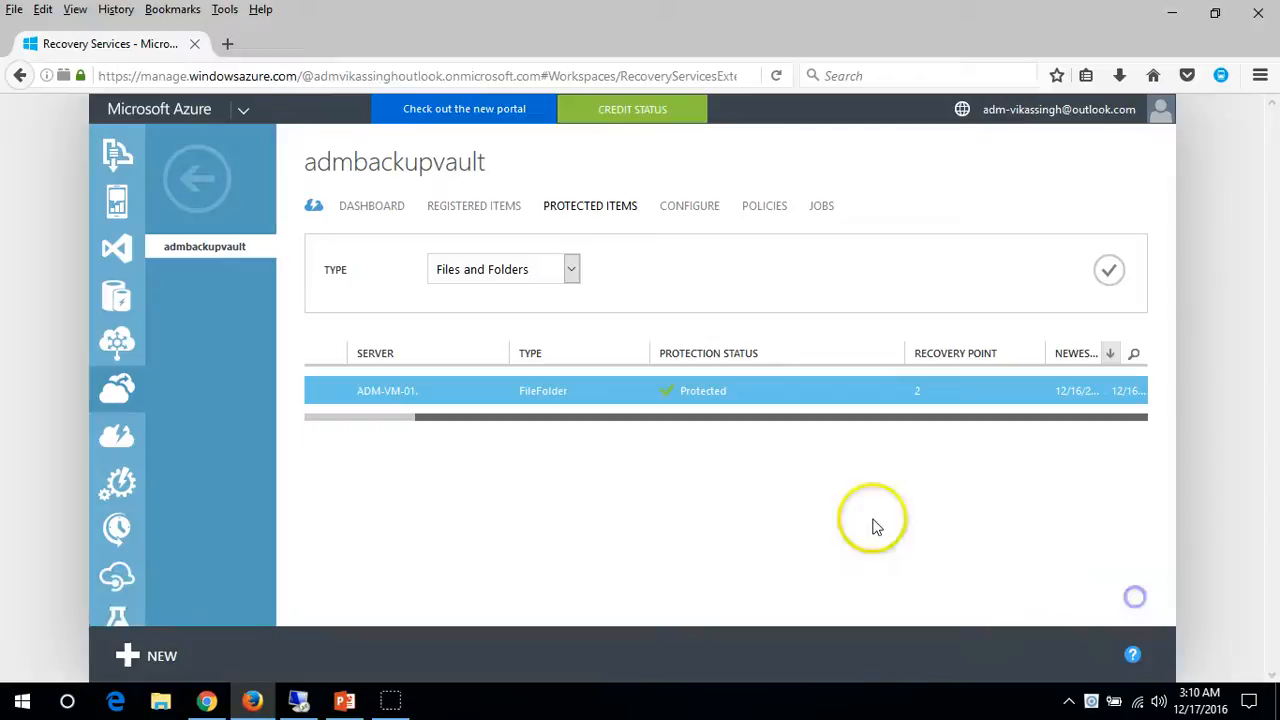
# Recheck the adm-vm-01 jobs in the vault, and review the backup jobs and status summary on the remote server
pyautogui.click(807, 208)
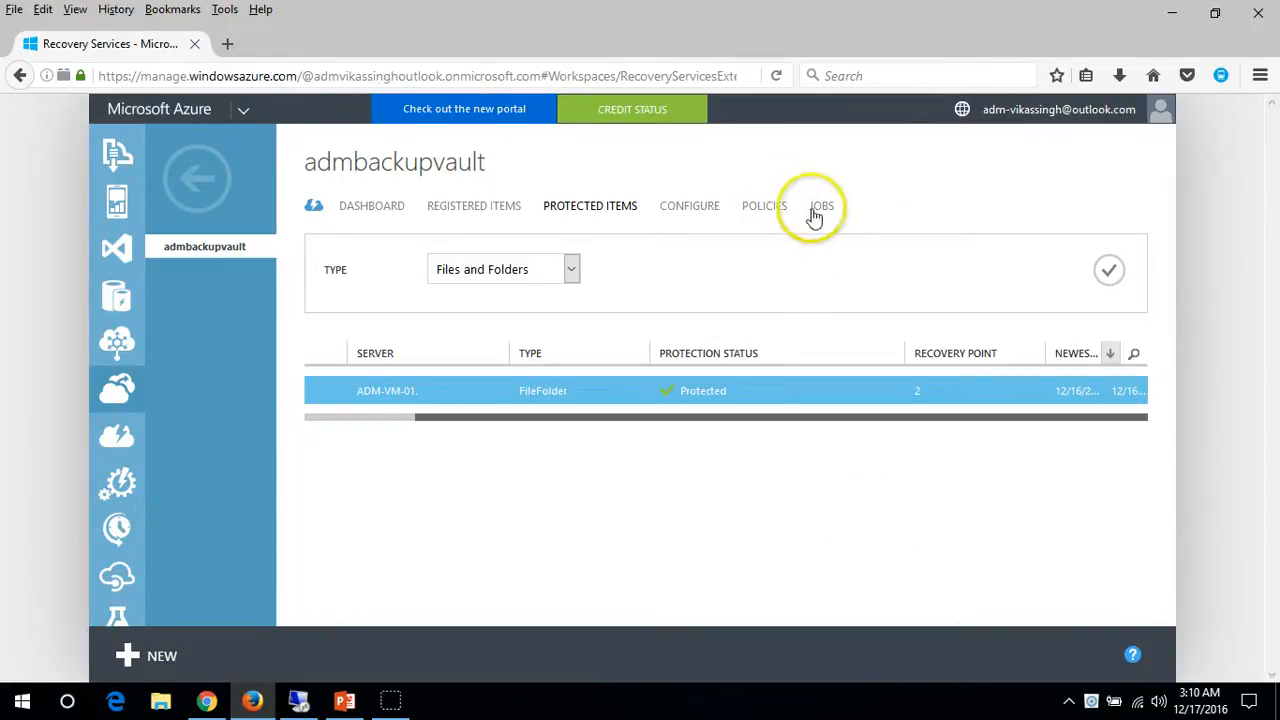
pyautogui.click(822, 214)
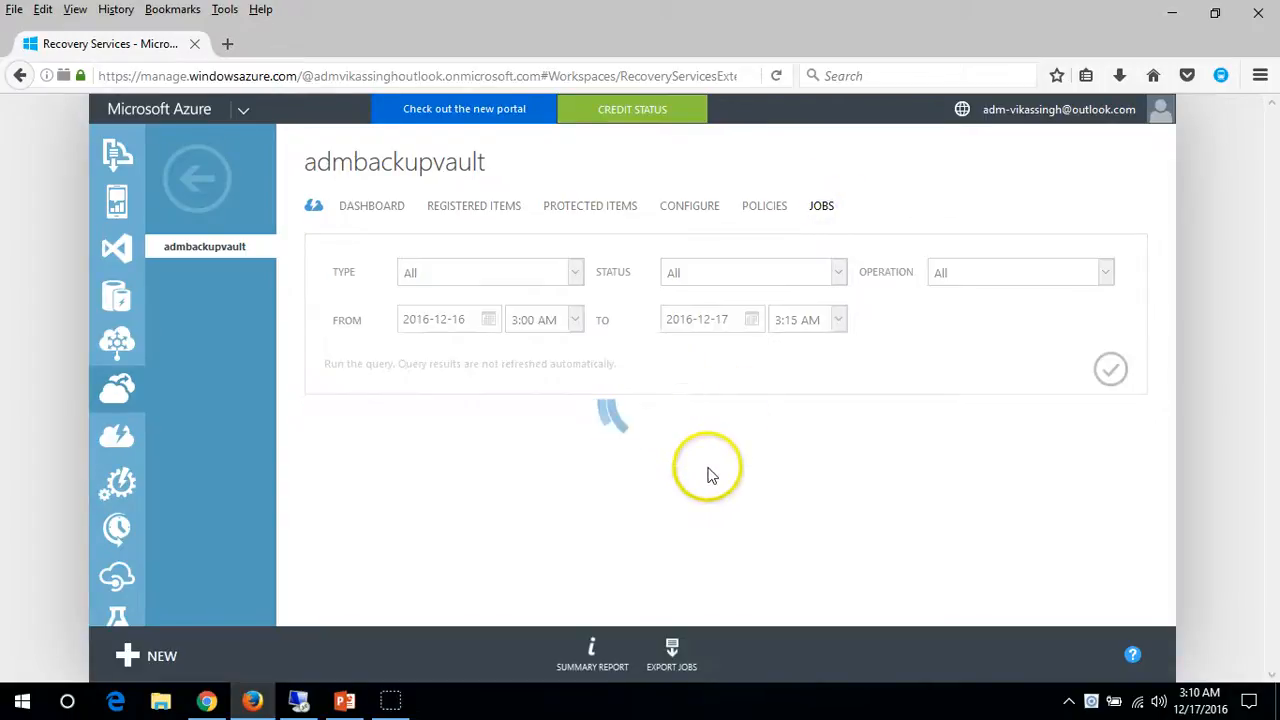
pyautogui.click(709, 478)
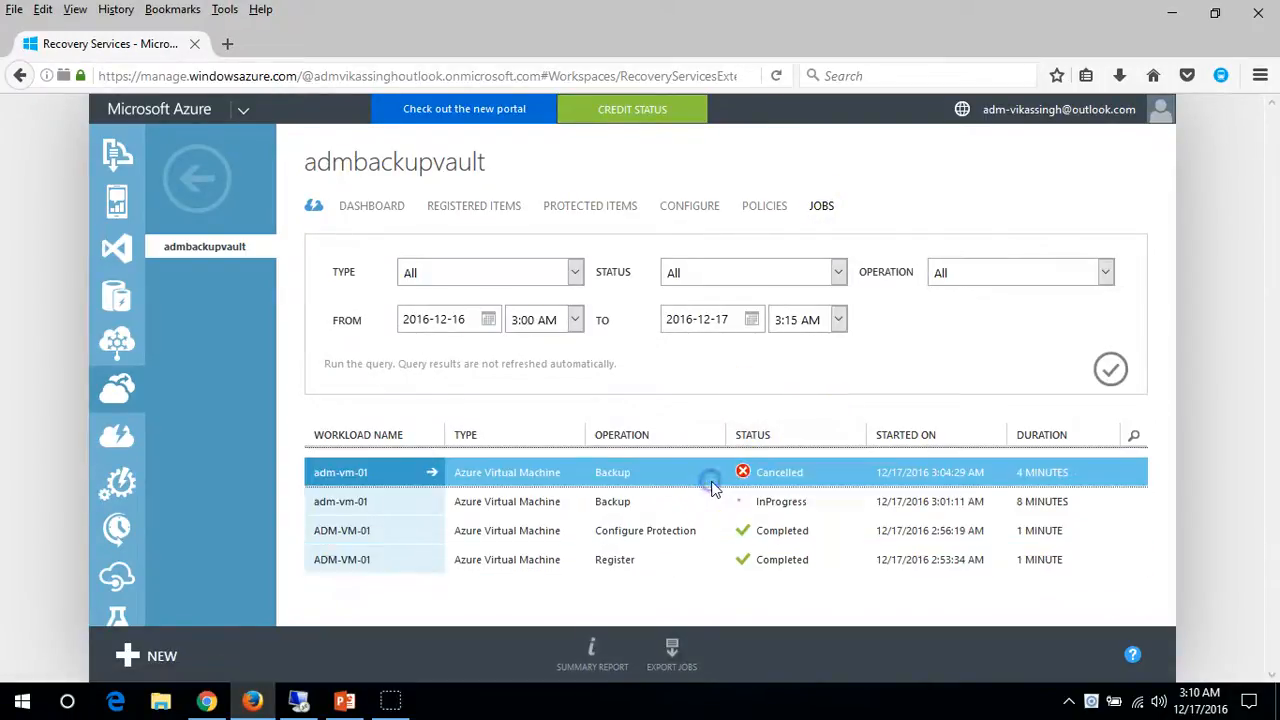
pyautogui.click(683, 497)
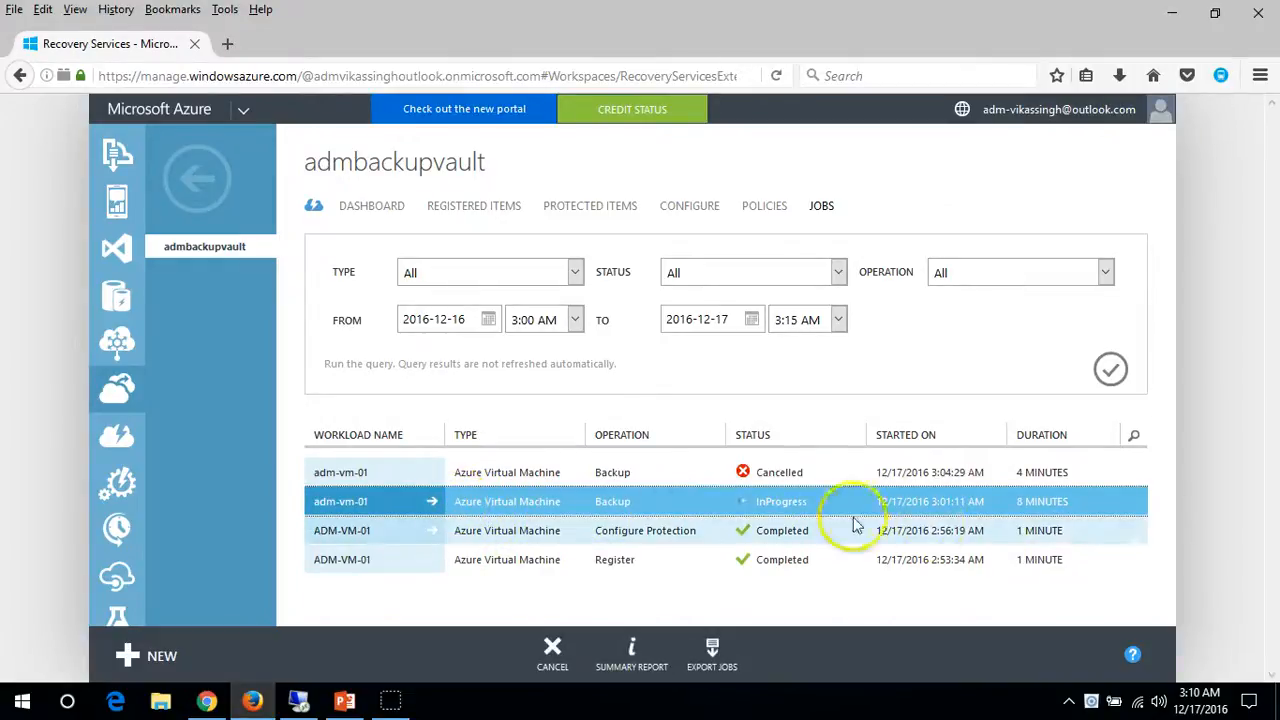
pyautogui.moveTo(1017, 501); pyautogui.dragTo(977, 497)
pyautogui.click(827, 635)
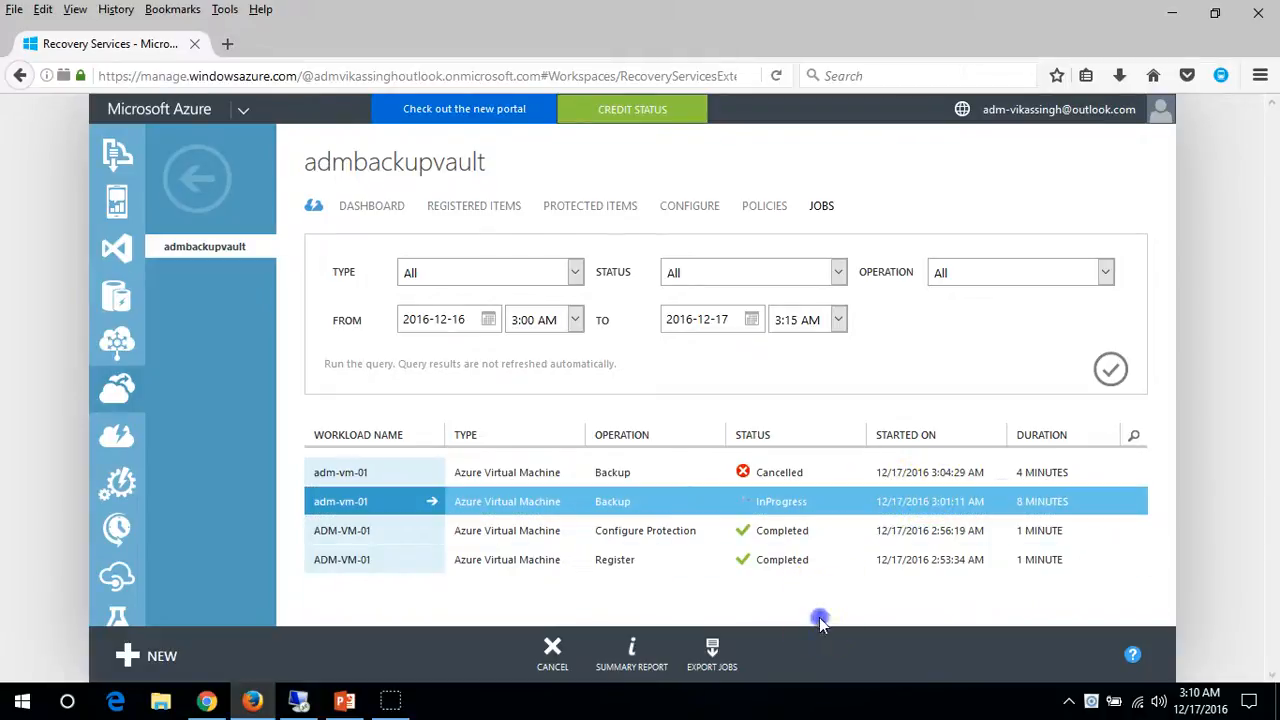
pyautogui.click(297, 700)
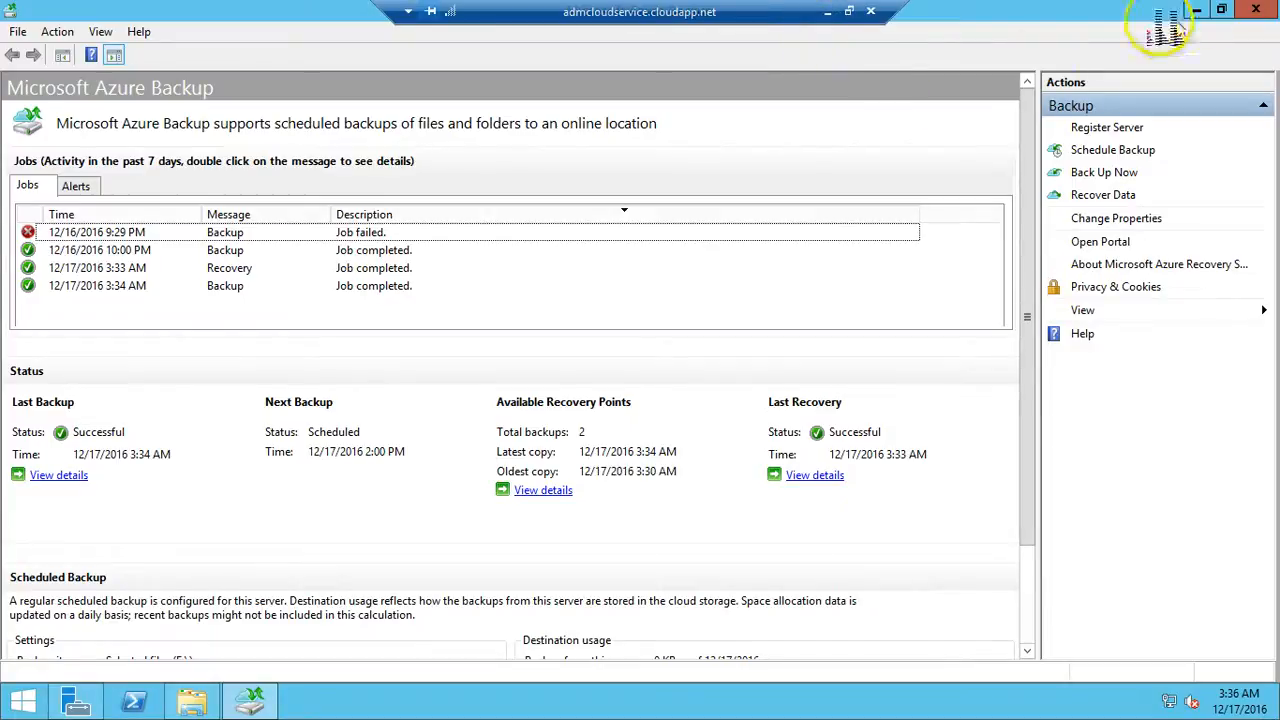
pyautogui.click(829, 11)
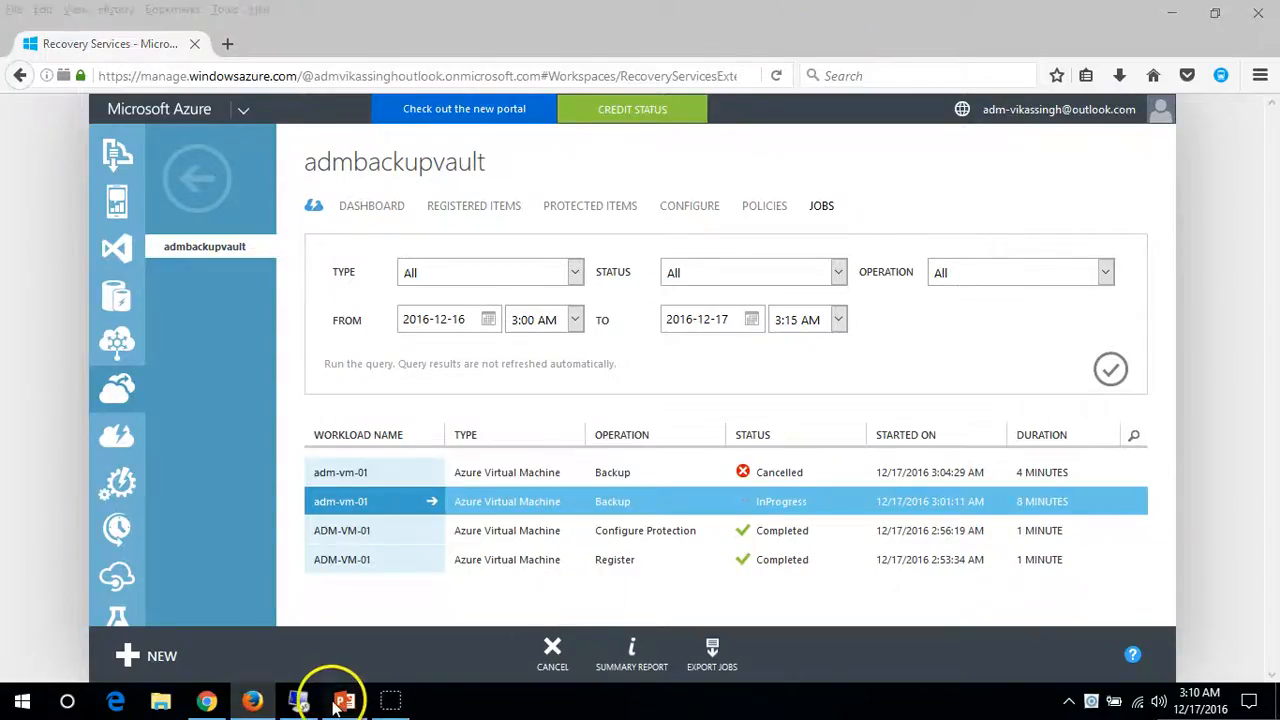
# Switch to the PowerPoint slide show, revisit the Create Azure Backup Vault slide, and end on the closing slide 3
pyautogui.click(340, 702)
pyautogui.click(1111, 672)
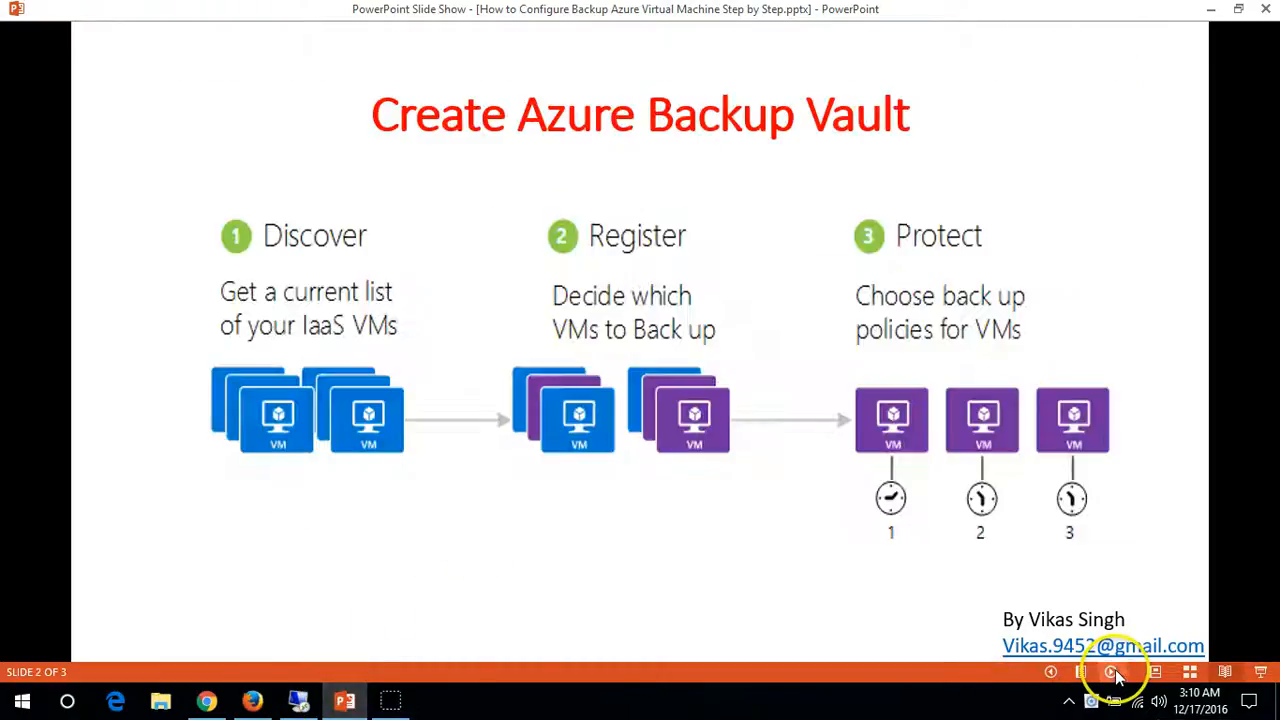
pyautogui.click(1111, 672)
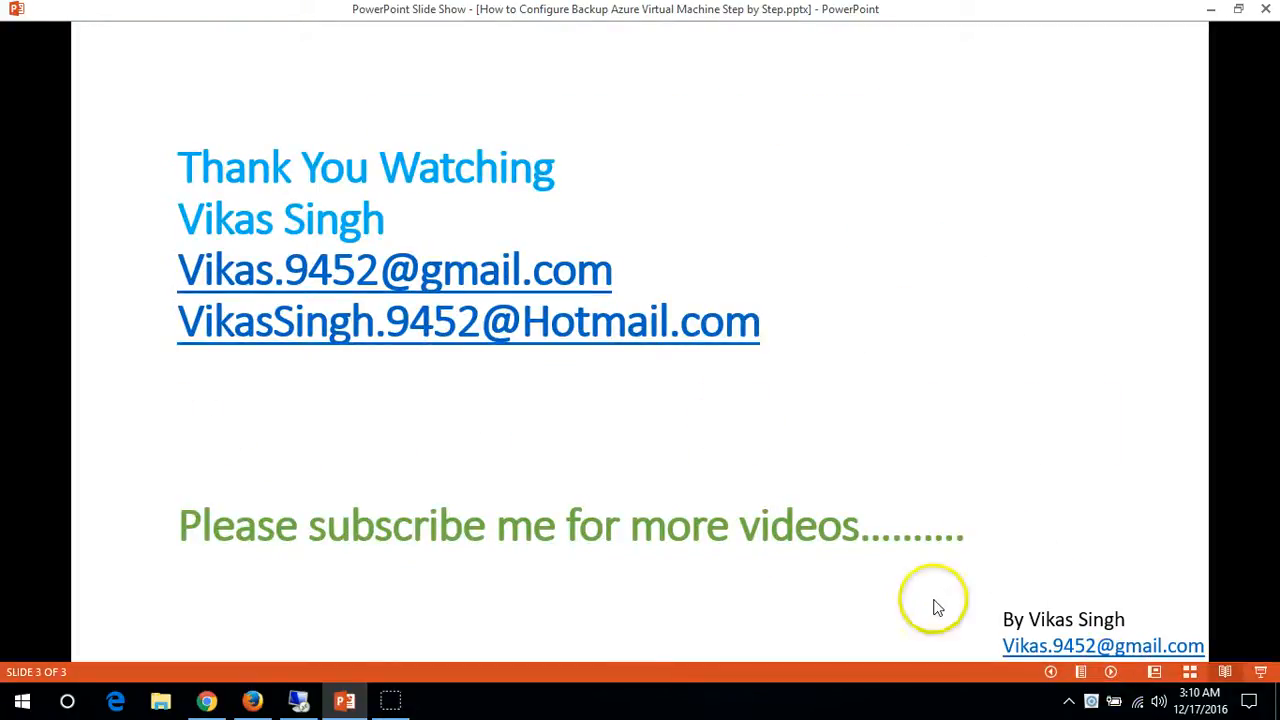
pyautogui.click(1051, 672)
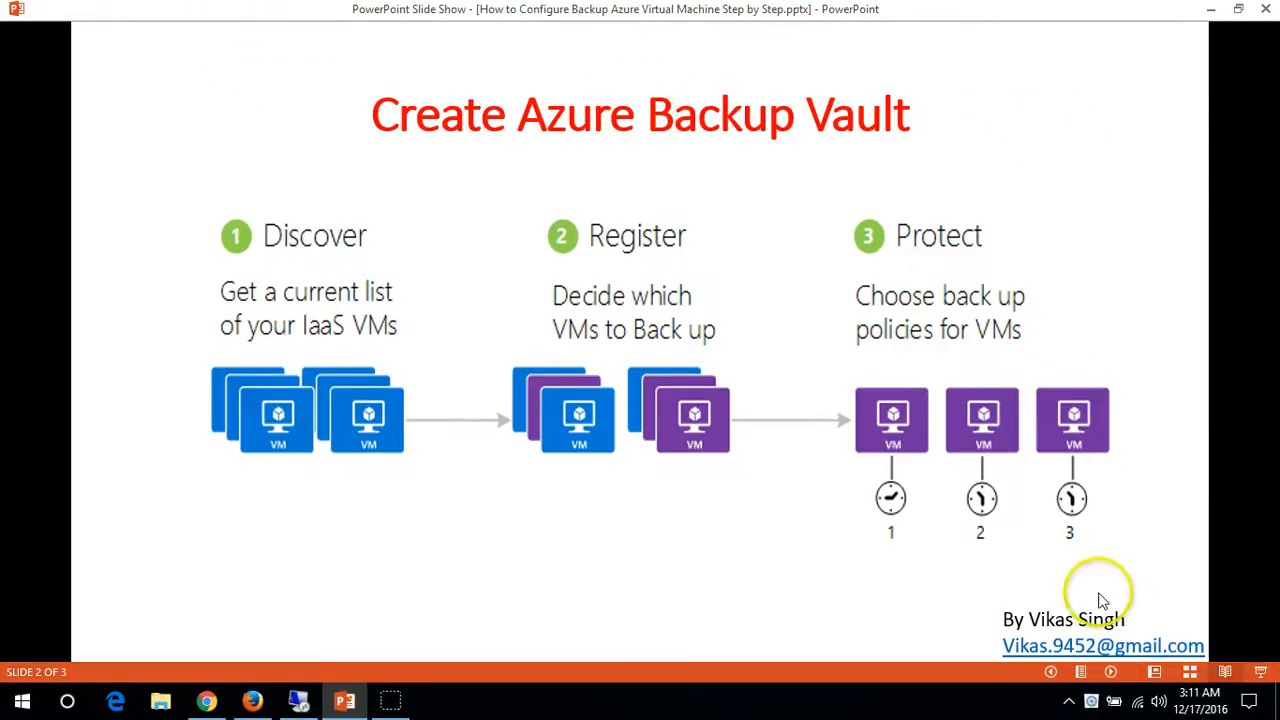
pyautogui.click(1112, 673)
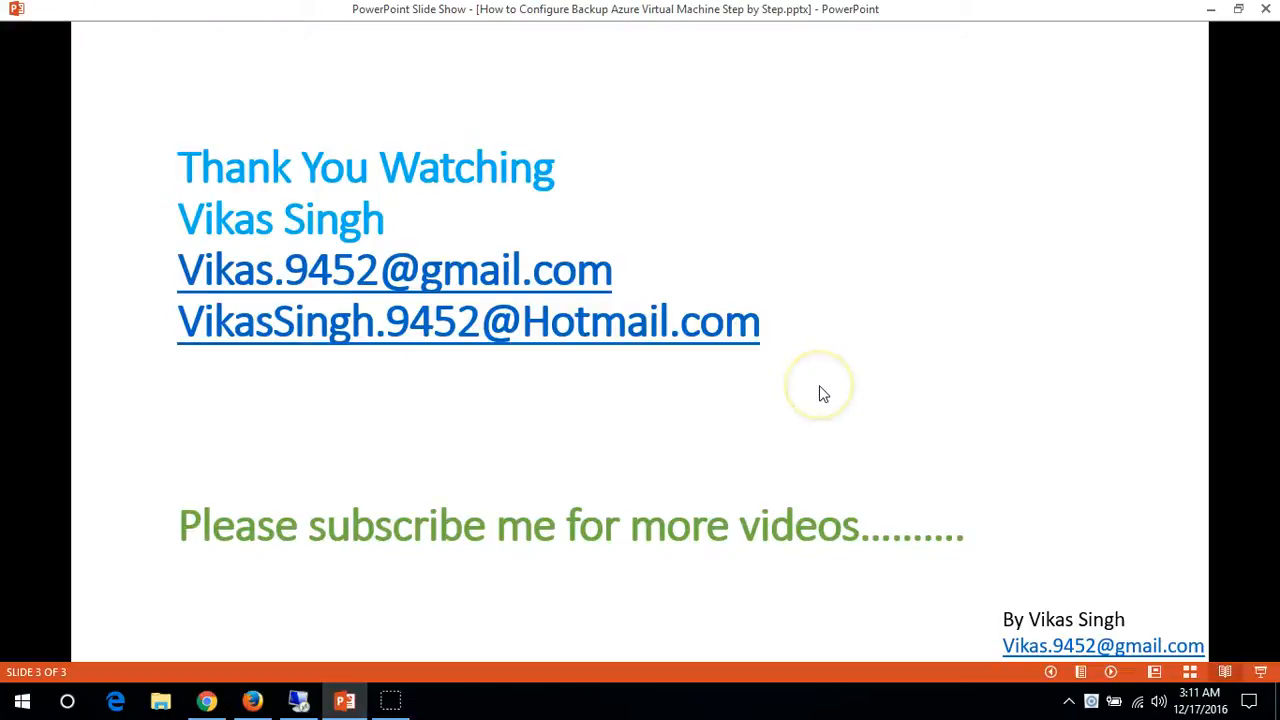